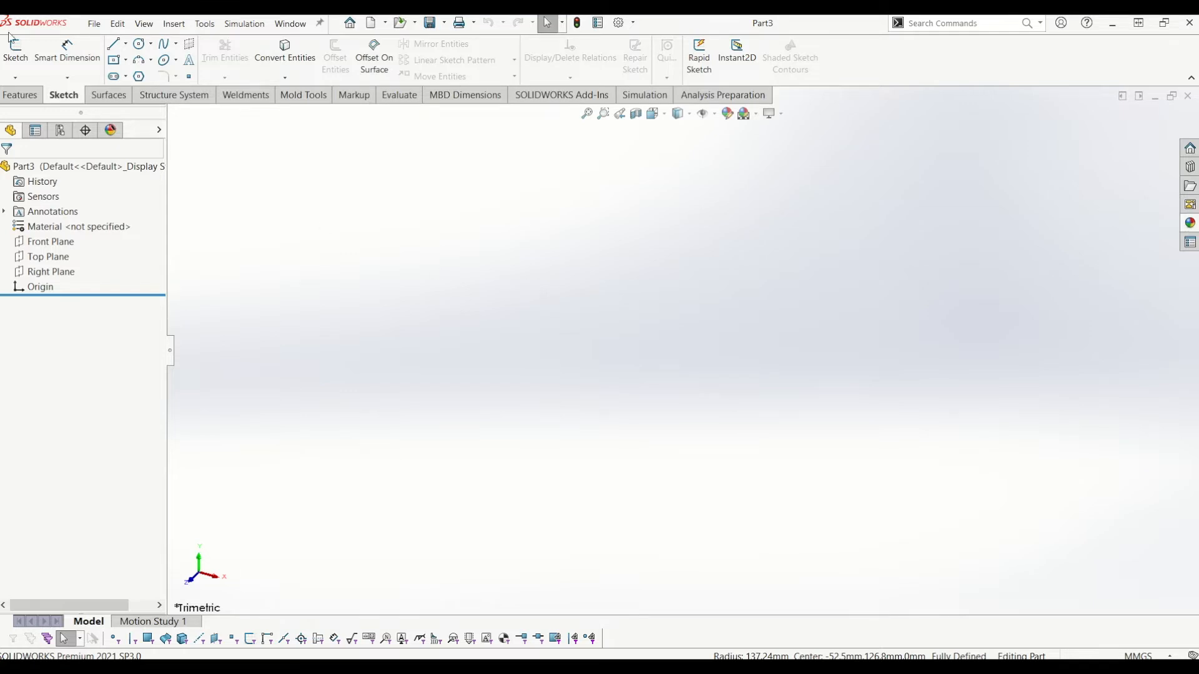
# Start a sketch on the Front Plane and draw a horizontal line about 102 mm long above the origin.
pyautogui.click(16, 52)
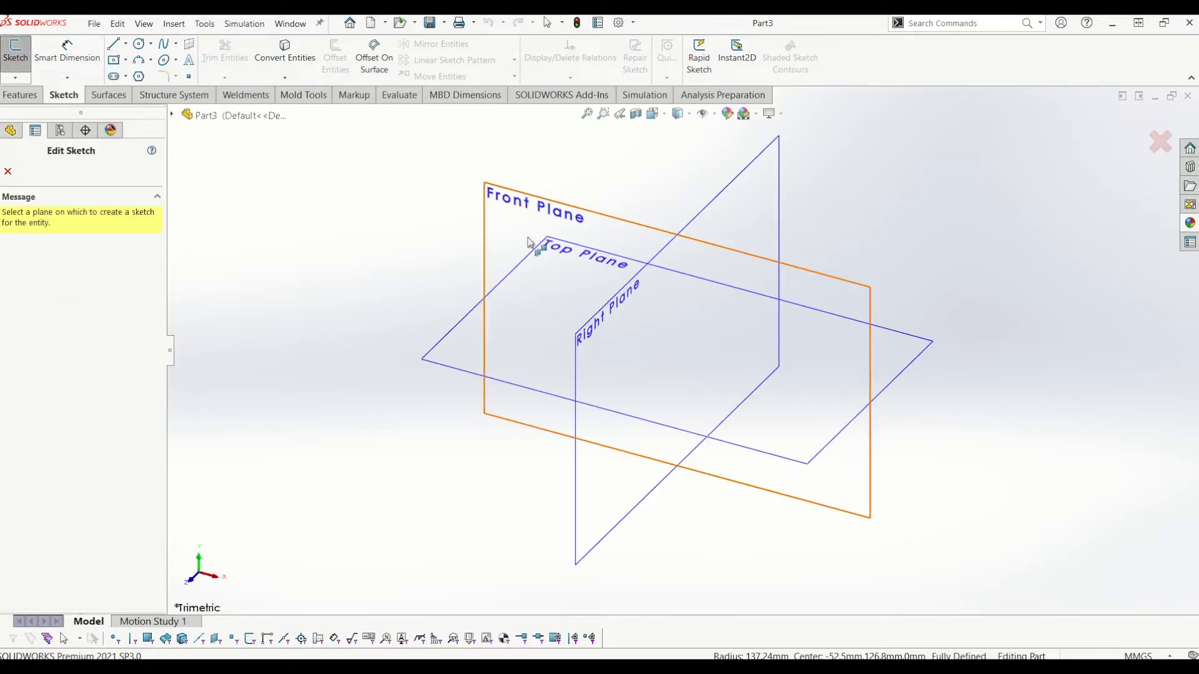
pyautogui.click(553, 208)
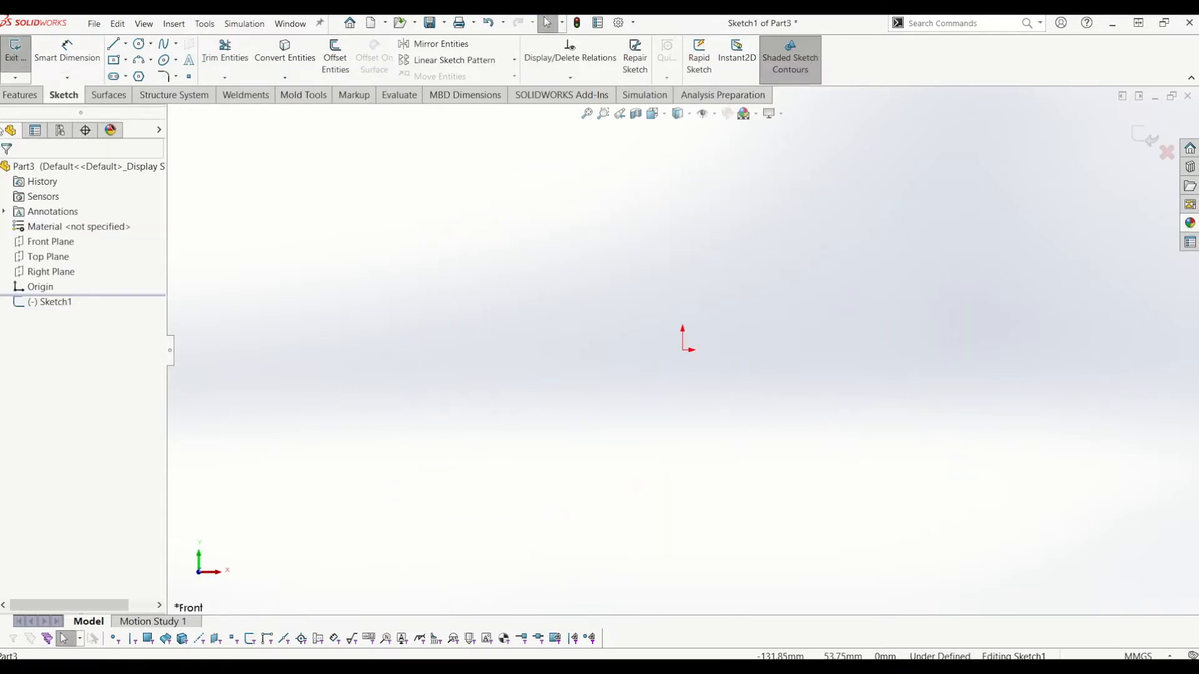
pyautogui.click(113, 44)
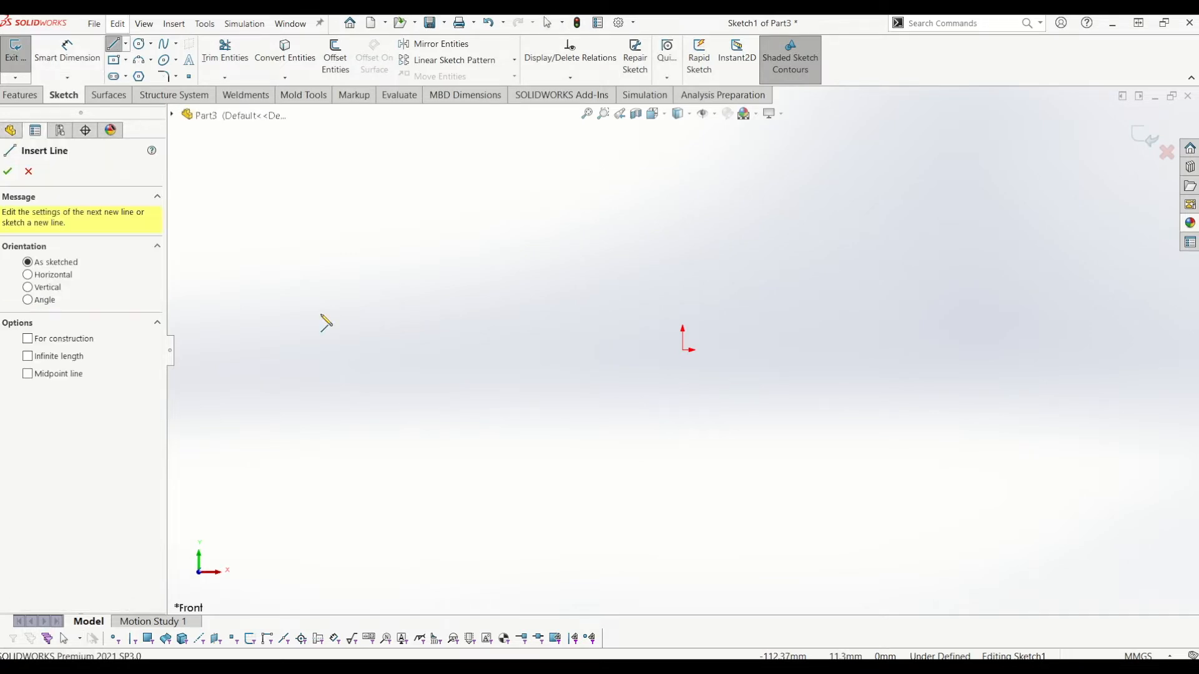
pyautogui.click(575, 298)
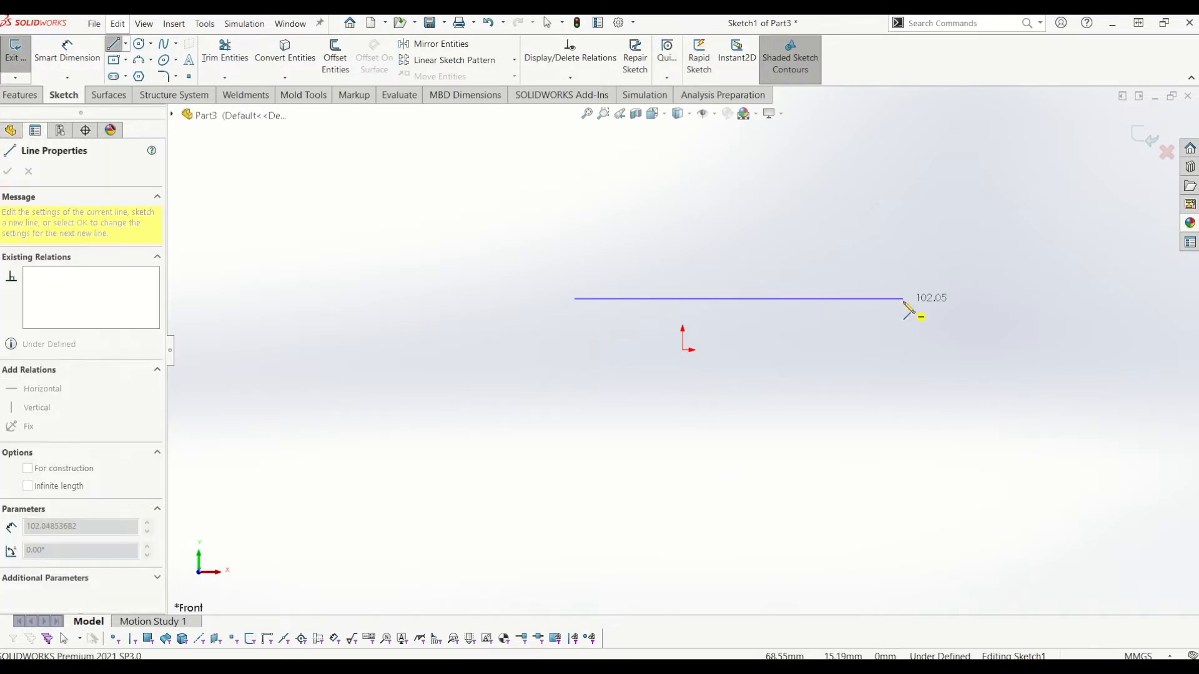
pyautogui.doubleClick(903, 299)
# Dimension the horizontal line's length and set it to 150 mm.
pyautogui.press('d')
pyautogui.click(737, 299)
pyautogui.click(737, 259)
pyautogui.write('150')
pyautogui.press('Return')
pyautogui.press('Escape')
# Make the horizontal line coincident with the origin and convert it to construction geometry.
pyautogui.click(788, 299)
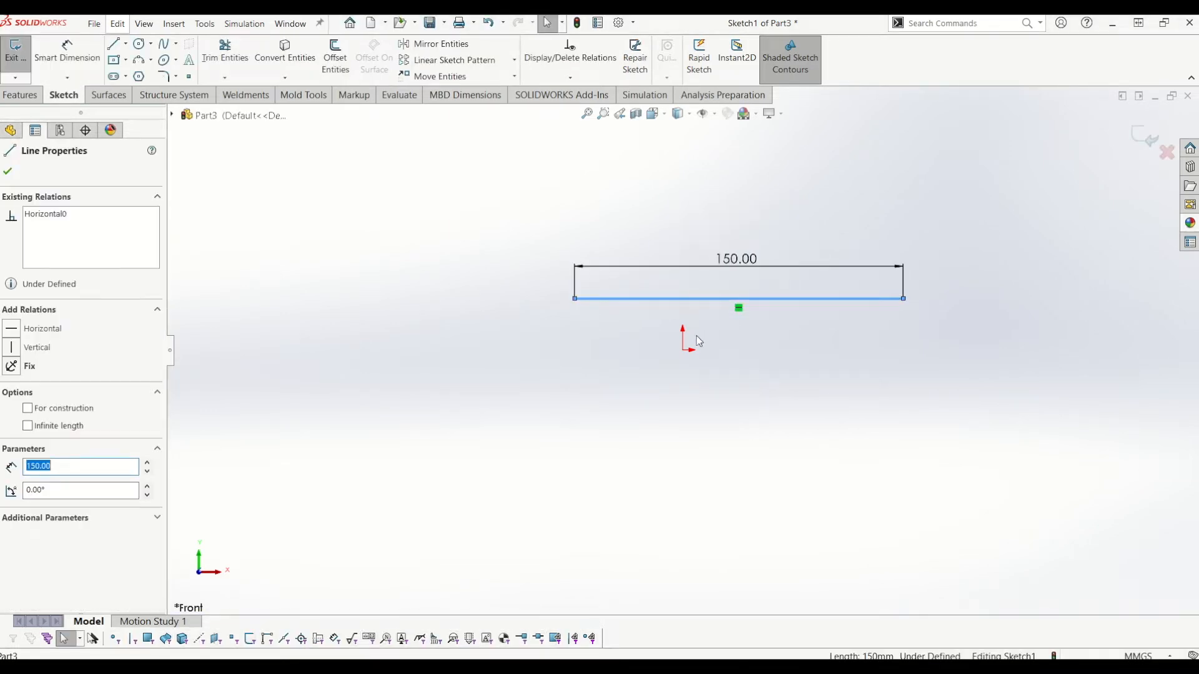
pyautogui.keyDown('ctrl'); pyautogui.click(686, 352); pyautogui.keyUp('ctrl')
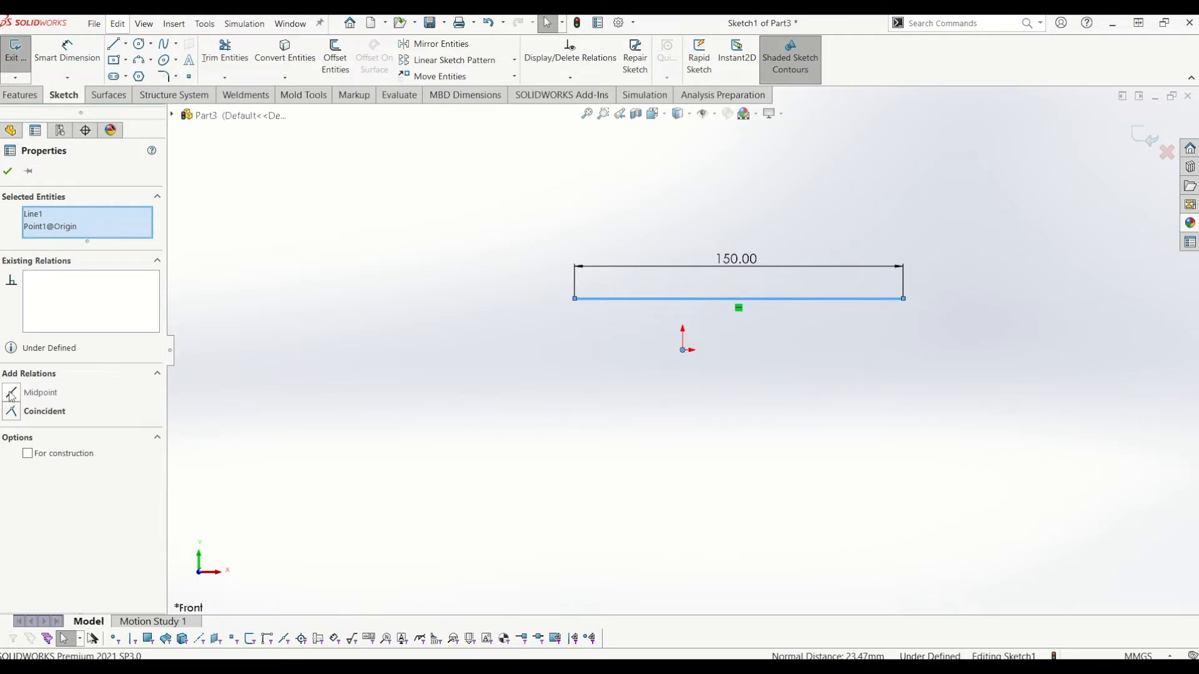
pyautogui.click(11, 411)
pyautogui.click(200, 477)
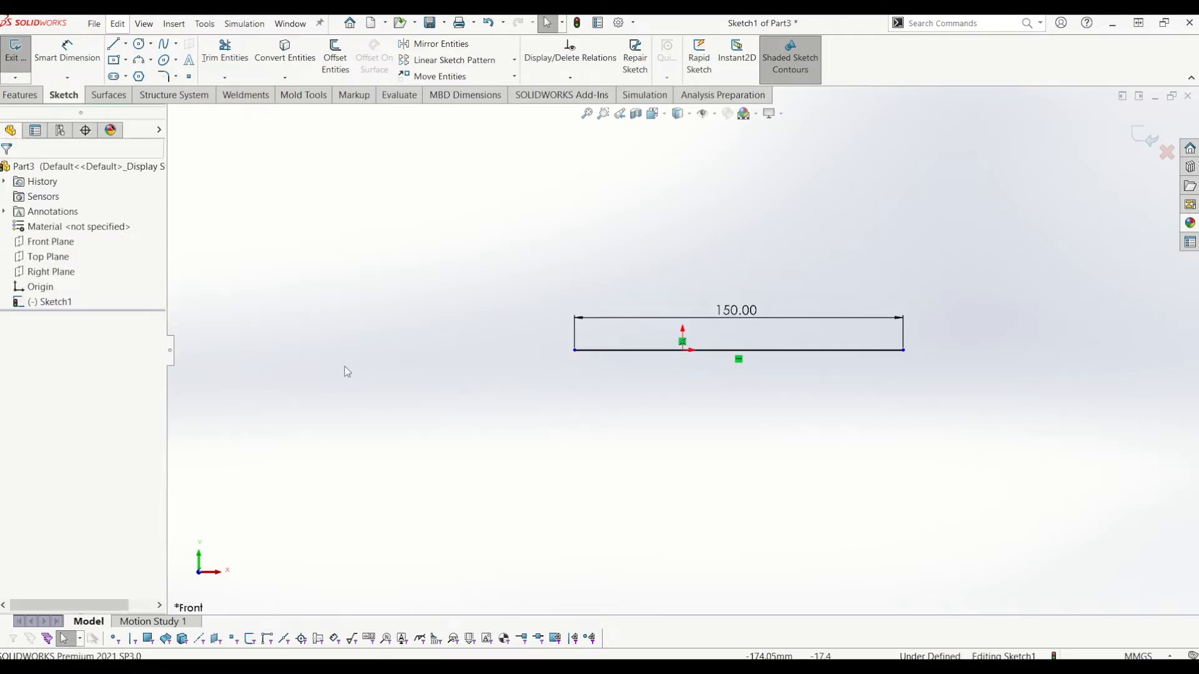
pyautogui.click(597, 351)
pyautogui.click(37, 411)
pyautogui.click(648, 407)
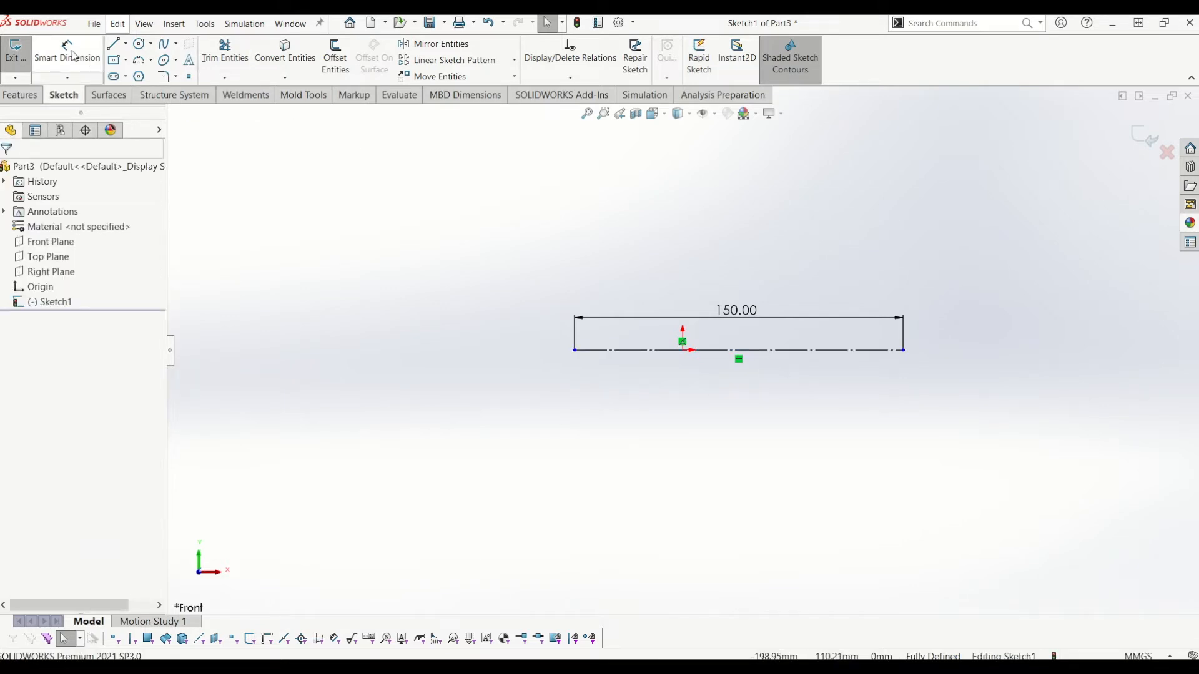
# Dimension the distance from the origin to the construction line's right endpoint as 45 mm.
pyautogui.click(73, 54)
pyautogui.click(683, 351)
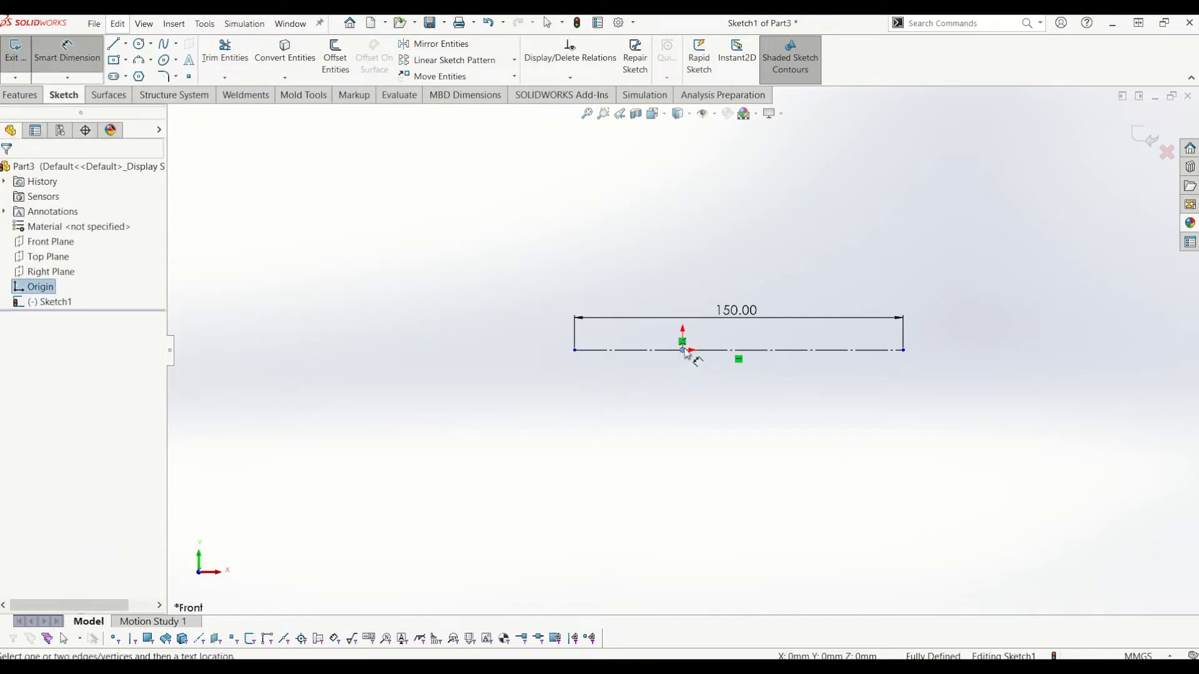
pyautogui.click(904, 350)
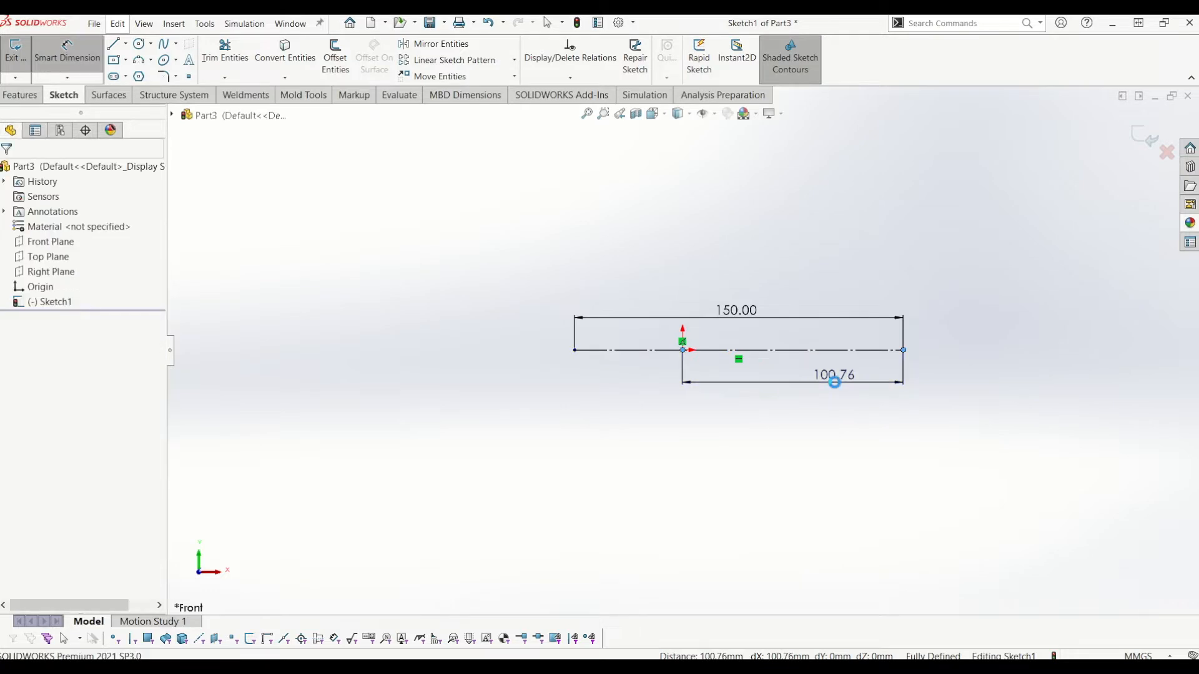
pyautogui.click(838, 382)
pyautogui.write('45')
pyautogui.press('Return')
pyautogui.press('Escape')
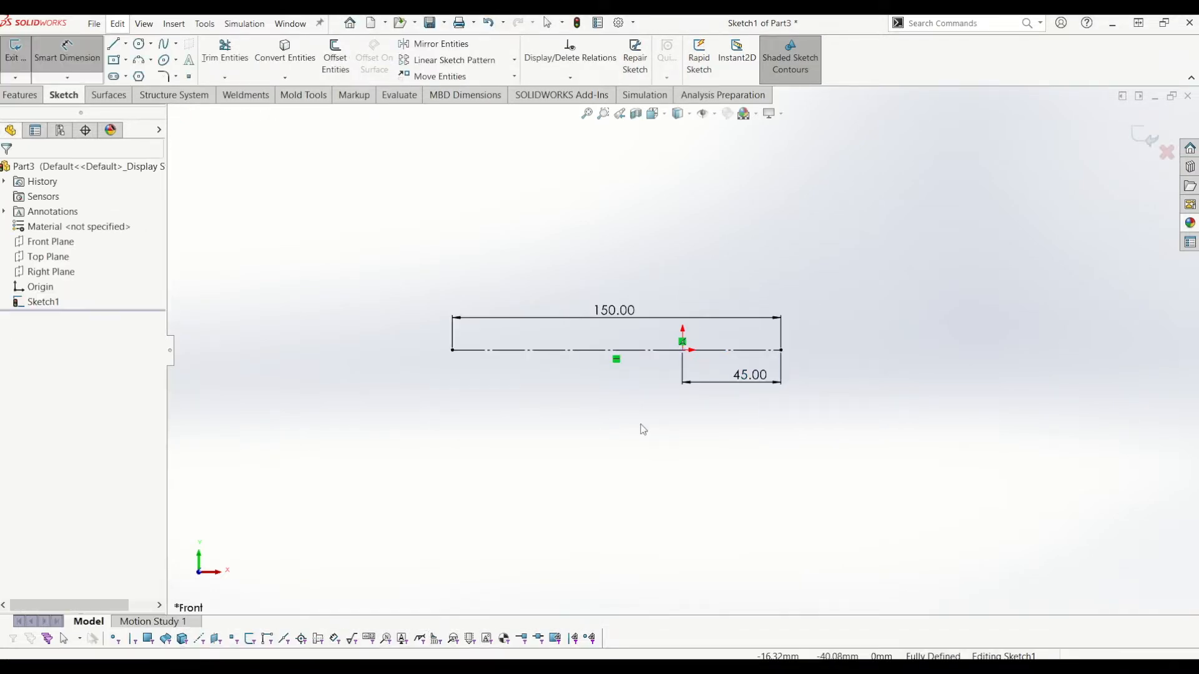
# Reposition the 150 mm dimension higher above the line and the 45 mm dimension between it and the line.
pyautogui.scroll(-4, 615, 335)
pyautogui.moveTo(613, 306); pyautogui.dragTo(617, 251)
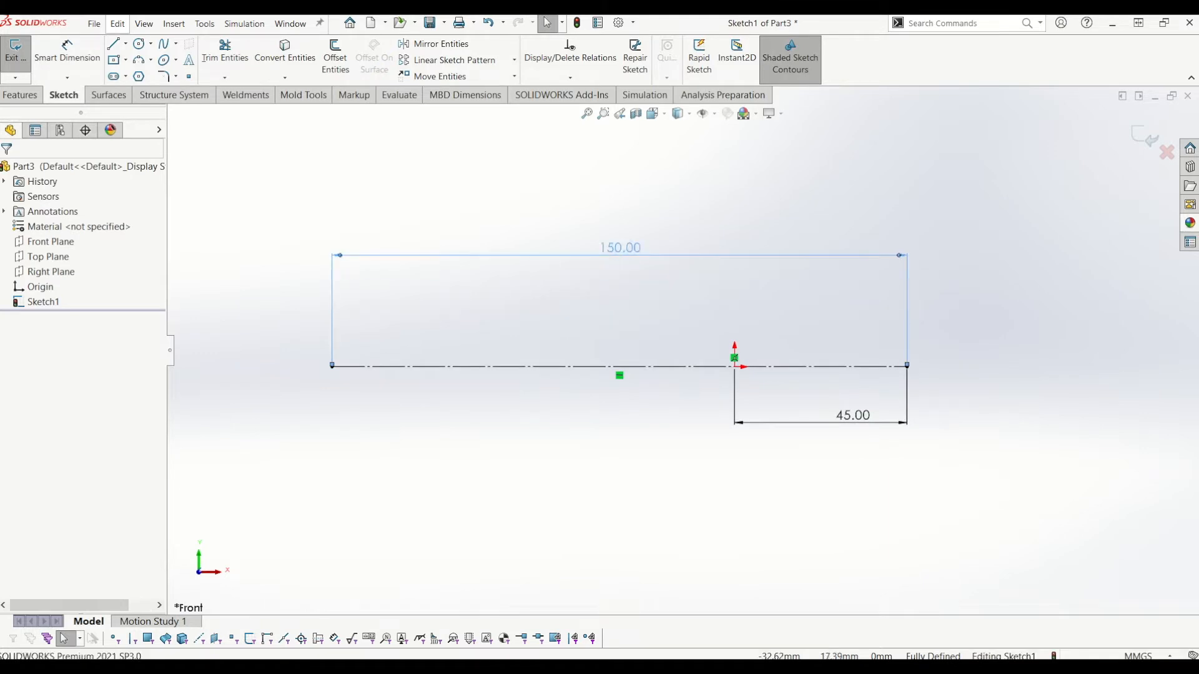
pyautogui.moveTo(853, 413); pyautogui.dragTo(822, 292)
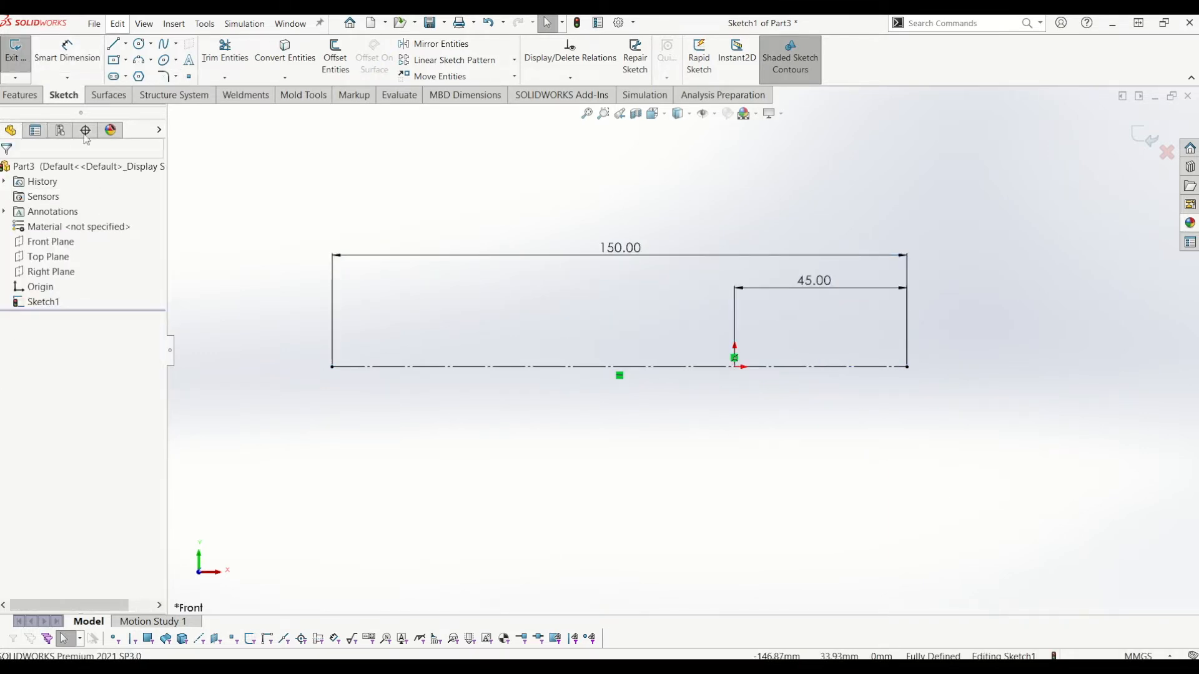
# Draw a three-point arc from the origin to the line's right end, bulging downward with a radius of about 25 mm.
pyautogui.click(139, 60)
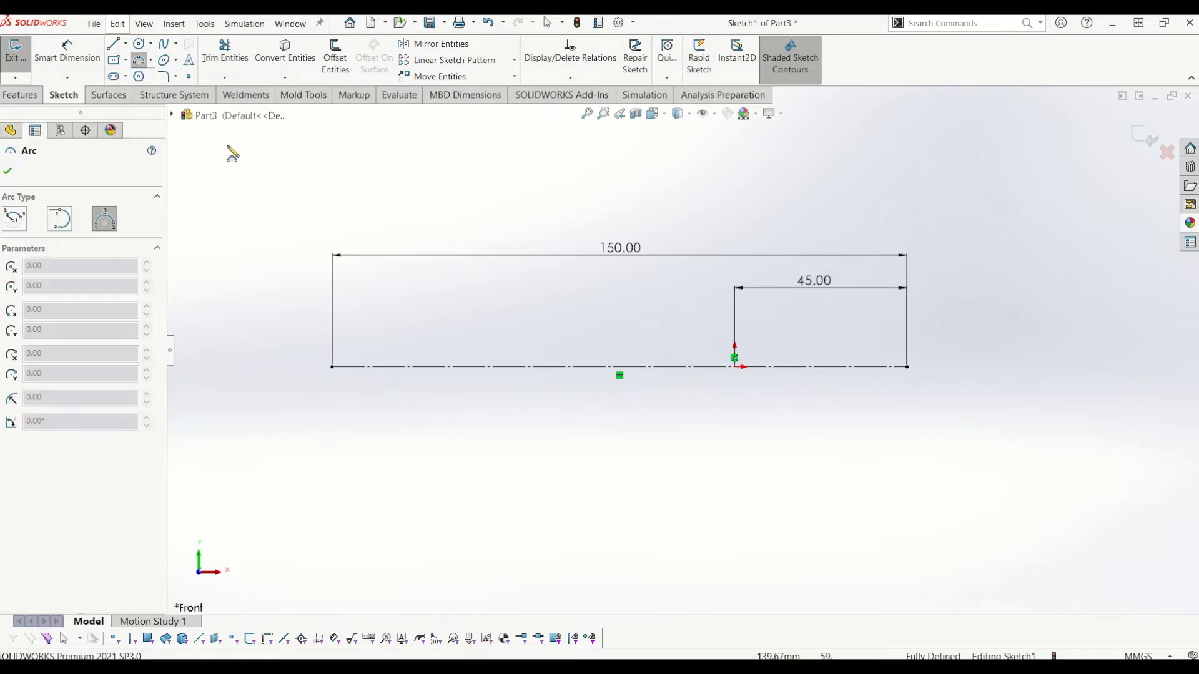
pyautogui.click(735, 367)
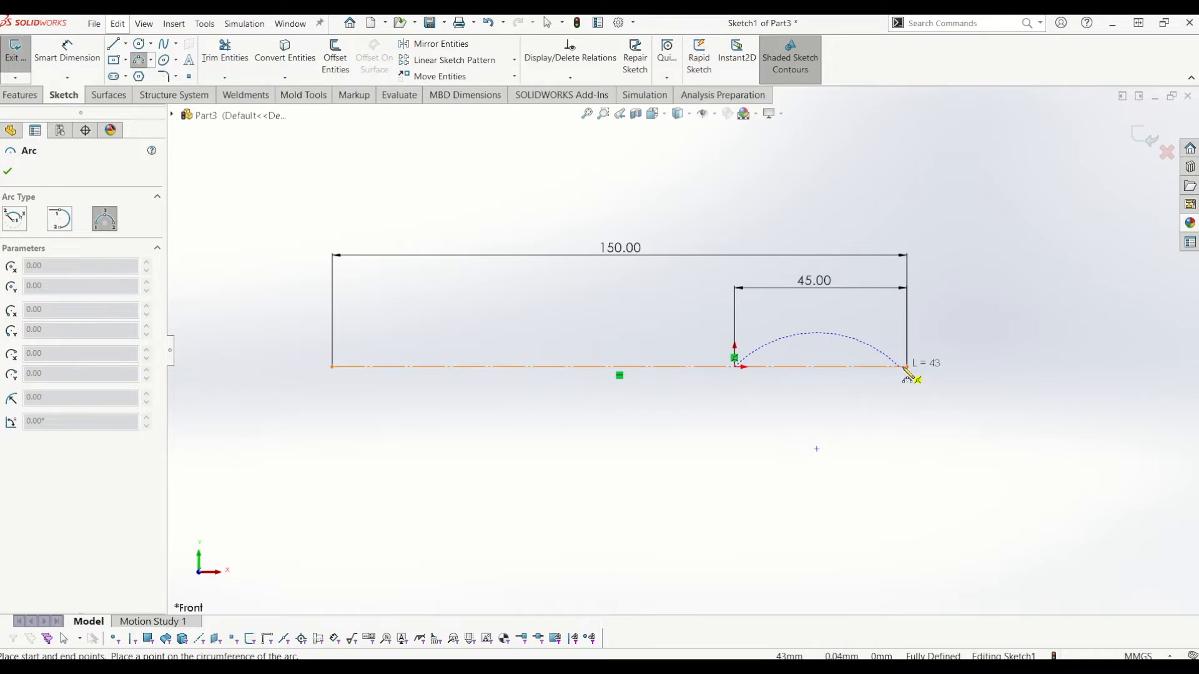
pyautogui.click(905, 368)
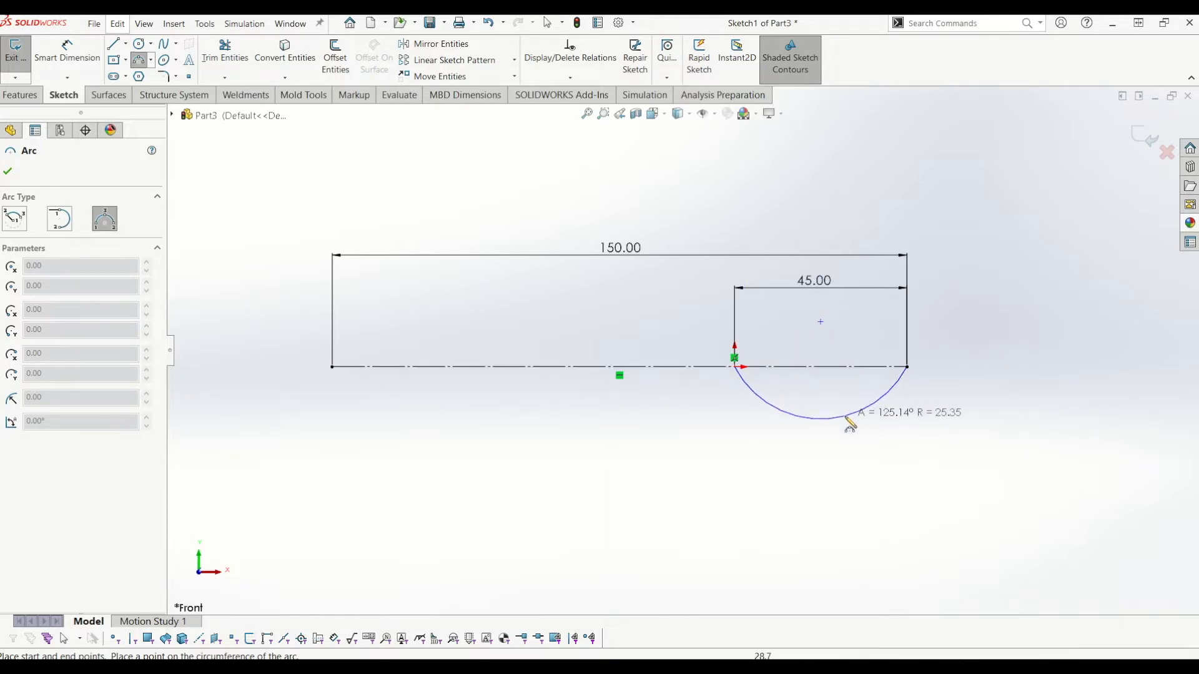
pyautogui.click(847, 418)
# Draw a three-point arc from the origin to the line's left end, bulging upward with a radius of about 101 mm.
pyautogui.click(735, 368)
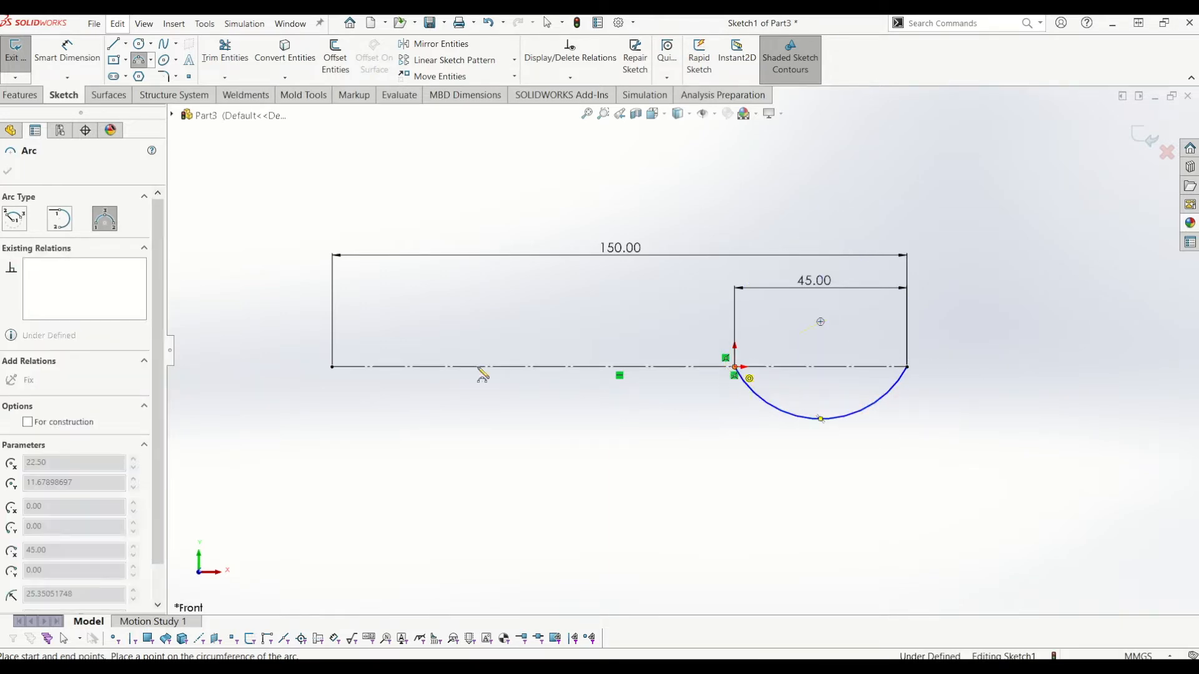
pyautogui.click(332, 367)
pyautogui.click(420, 331)
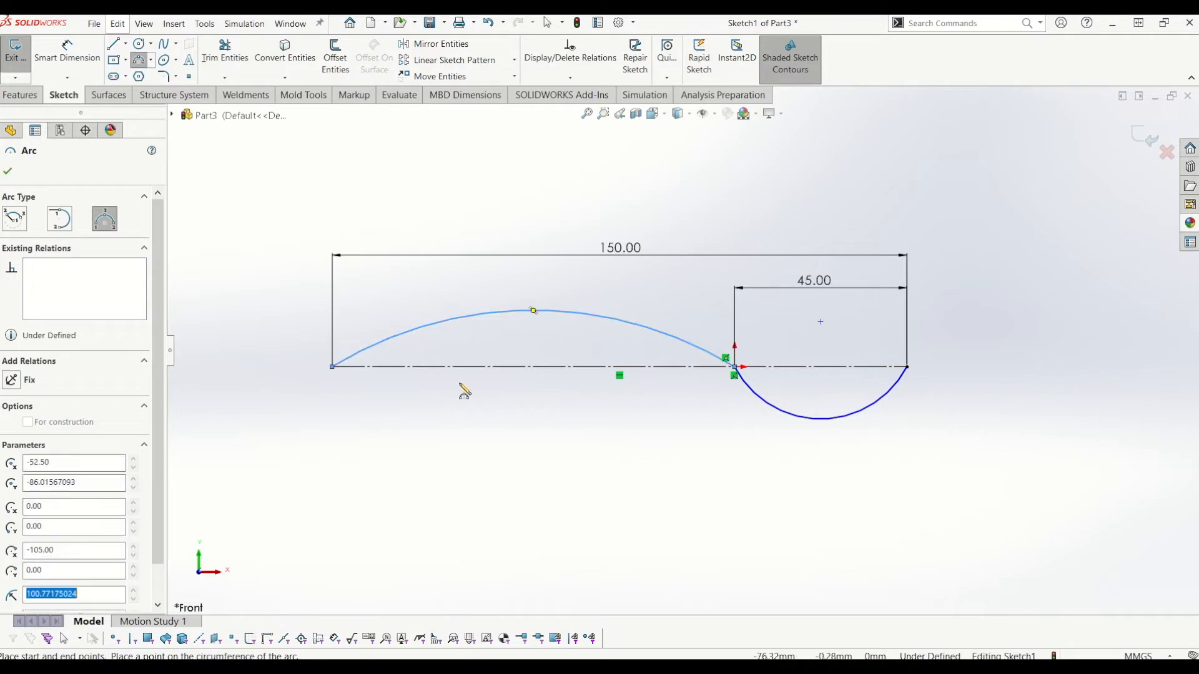
pyautogui.press('Escape')
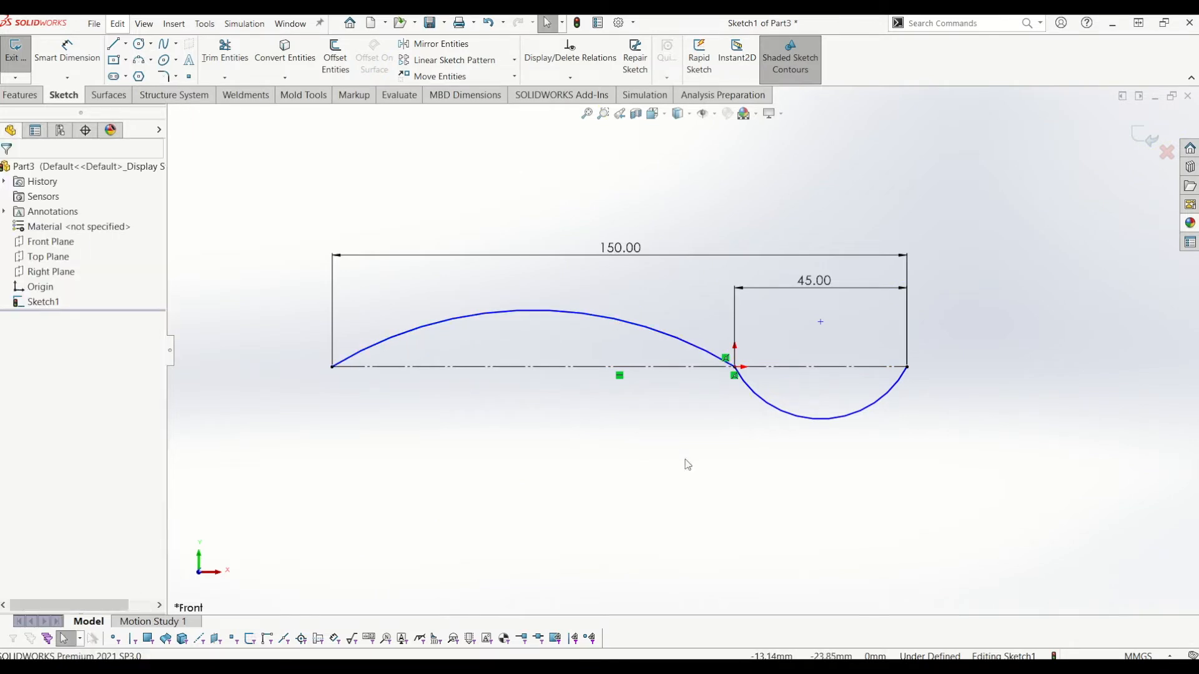
# Make the two arcs tangent to each other and pull the right arc flatter, to a radius of about 35 mm.
pyautogui.click(757, 398)
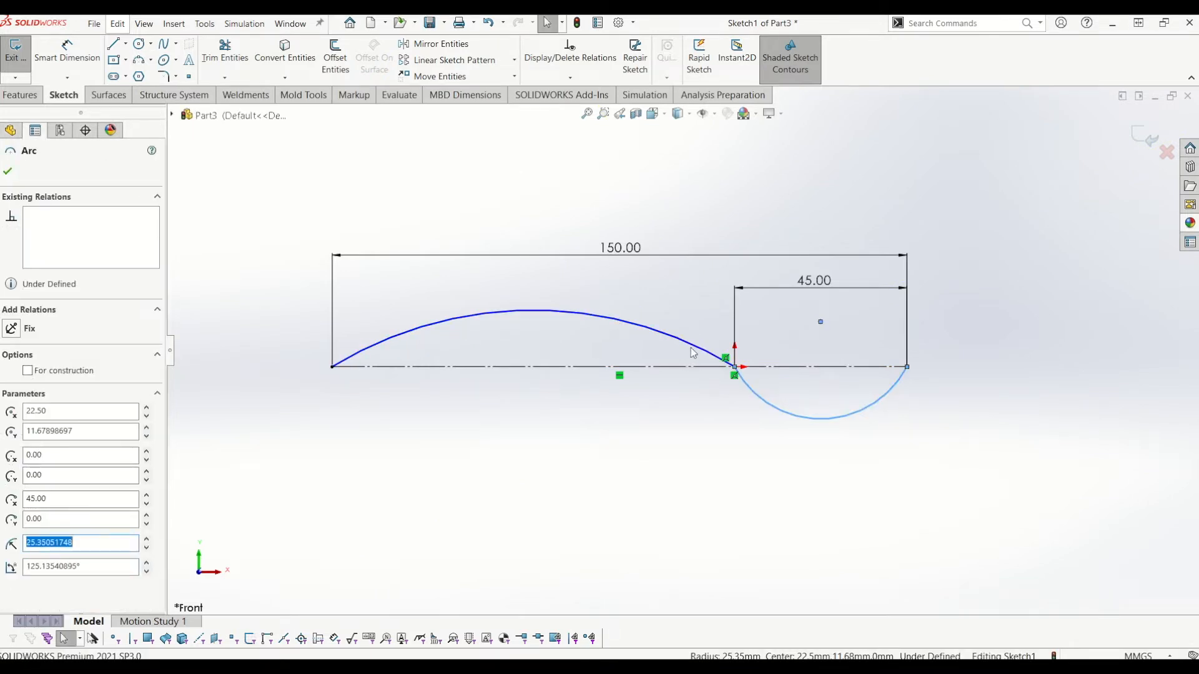
pyautogui.keyDown('ctrl'); pyautogui.click(692, 350); pyautogui.keyUp('ctrl')
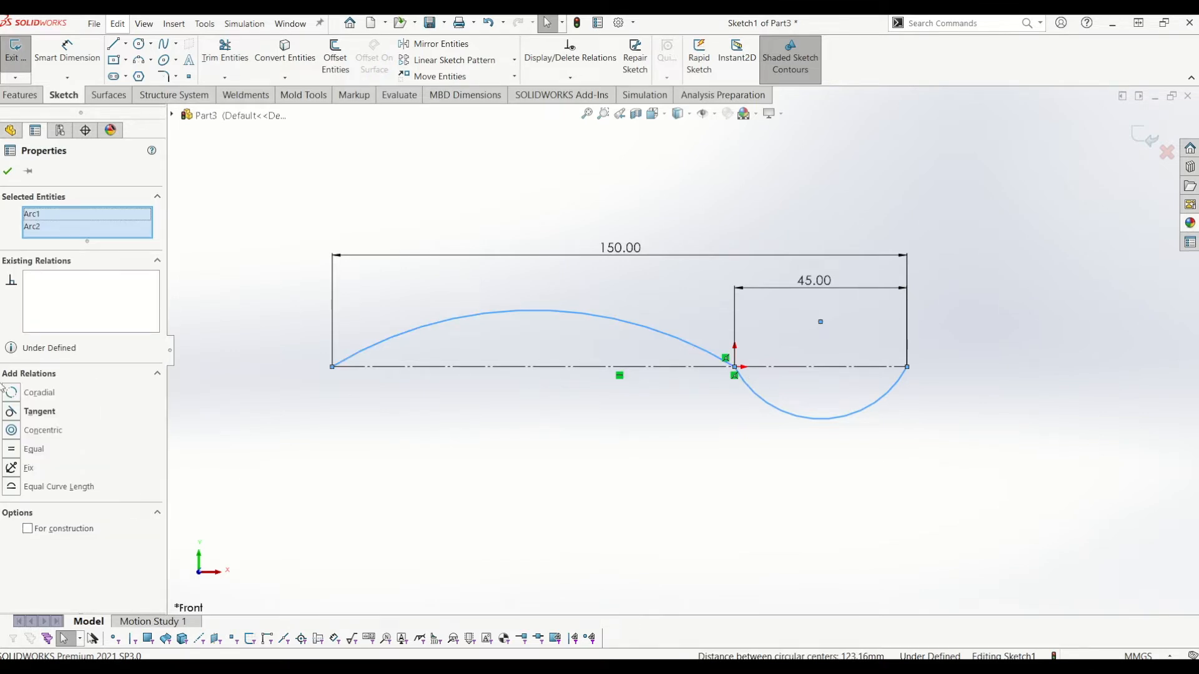
pyautogui.click(15, 412)
pyautogui.click(774, 408)
pyautogui.moveTo(801, 389)
pyautogui.mouseDown()
pyautogui.moveTo(789, 444)
pyautogui.moveTo(803, 374)
pyautogui.moveTo(786, 422)
pyautogui.moveTo(804, 390)
pyautogui.moveTo(801, 437)
pyautogui.moveTo(800, 397)
pyautogui.mouseUp()
pyautogui.click(755, 421)
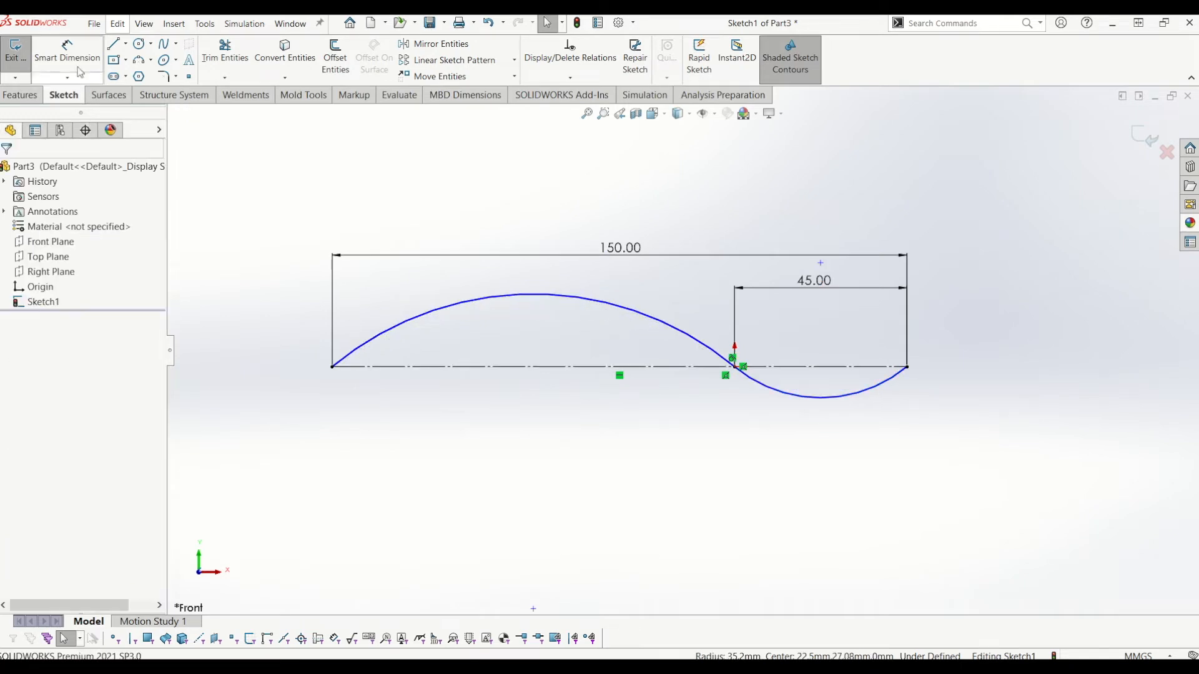
# Dimension the right arc's radius and set it to 45 mm.
pyautogui.moveTo(761, 400); pyautogui.dragTo(782, 270, button='right')
pyautogui.click(802, 400)
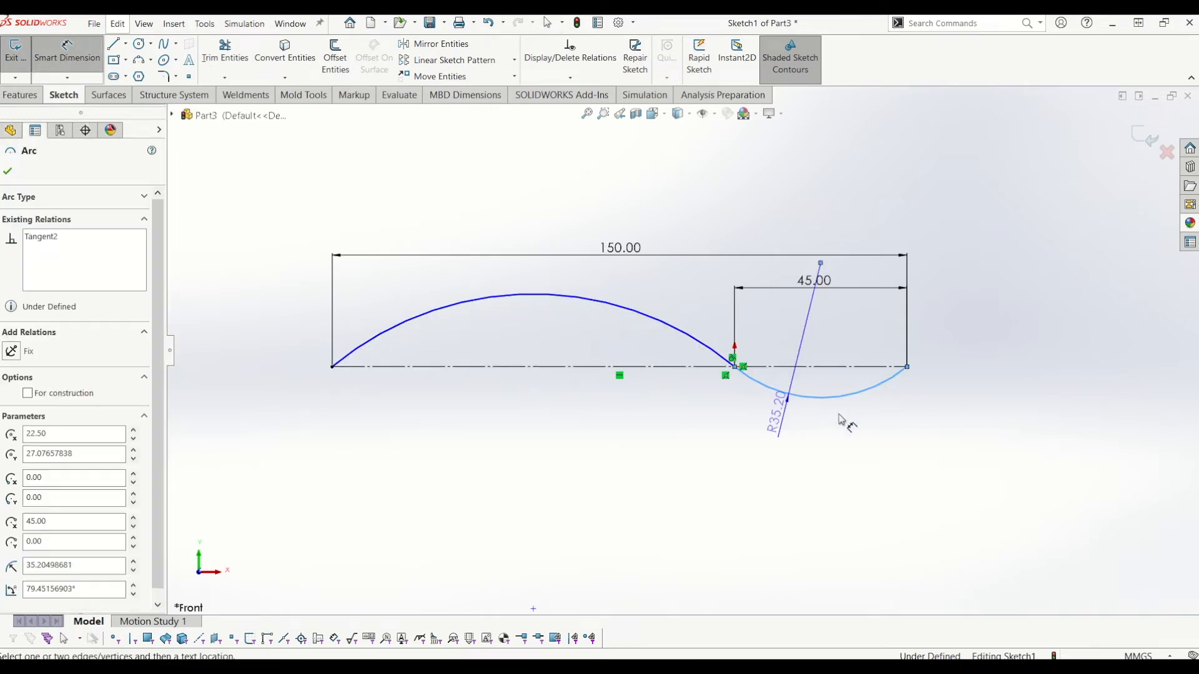
pyautogui.click(826, 337)
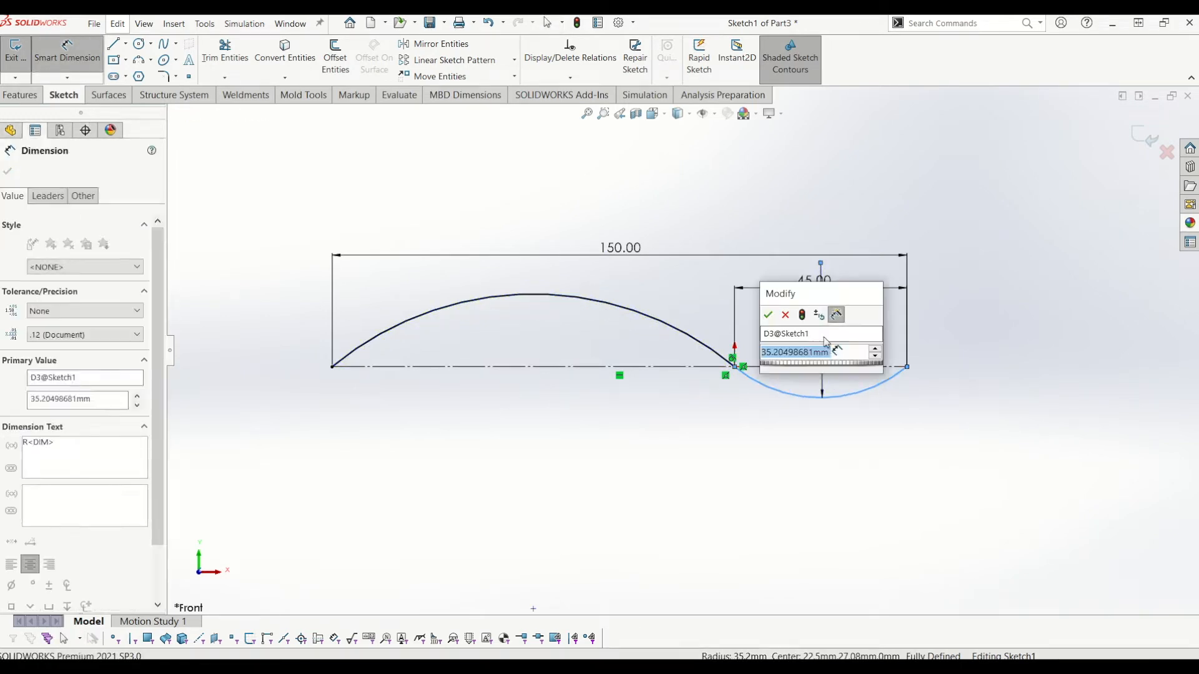
pyautogui.write('45')
pyautogui.press('Return')
pyautogui.press('Escape')
# Move the 45 mm length dimension below the construction line and exit the sketch.
pyautogui.moveTo(814, 294); pyautogui.dragTo(805, 446)
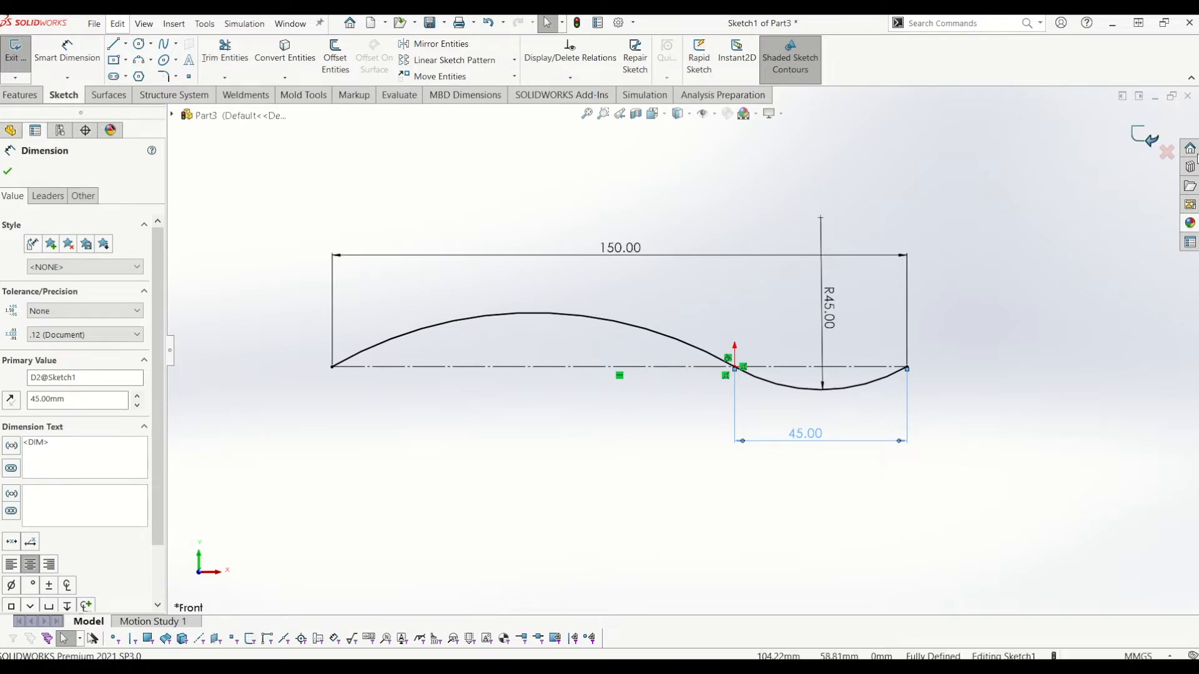
pyautogui.click(1143, 137)
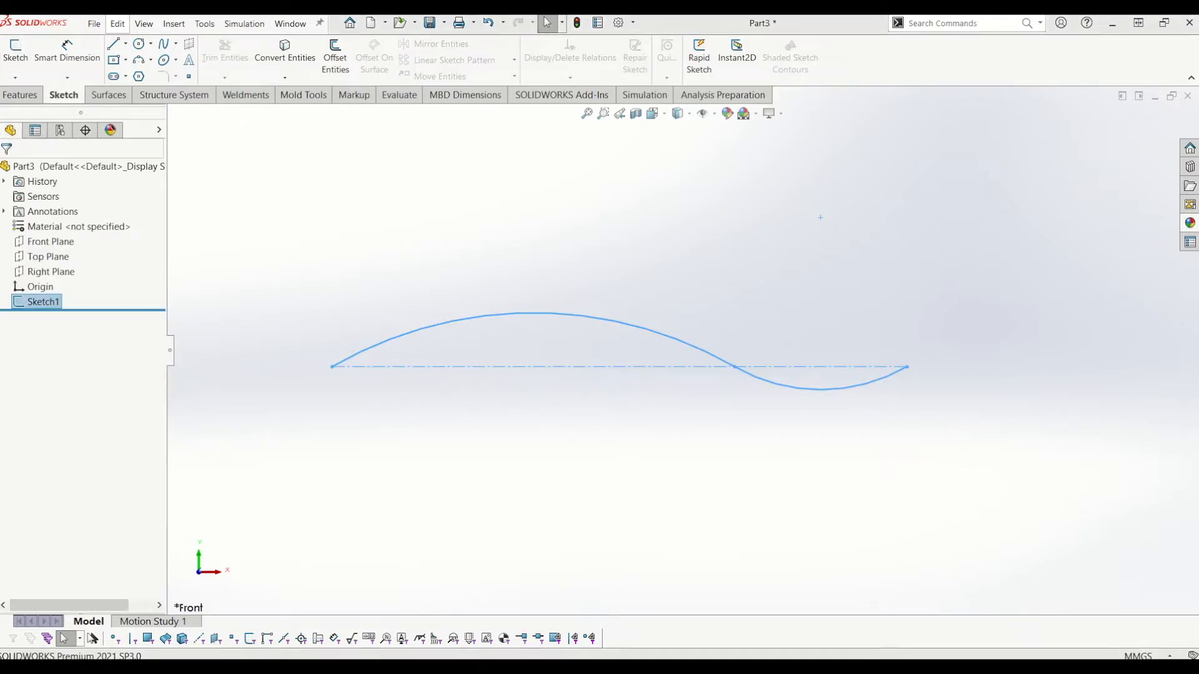
pyautogui.moveTo(739, 316)
pyautogui.mouseDown(button='middle')
pyautogui.moveTo(637, 396)
pyautogui.moveTo(728, 353)
pyautogui.moveTo(822, 375)
pyautogui.moveTo(677, 356)
pyautogui.moveTo(669, 385)
pyautogui.mouseUp(button='middle')
pyautogui.click(44, 242)
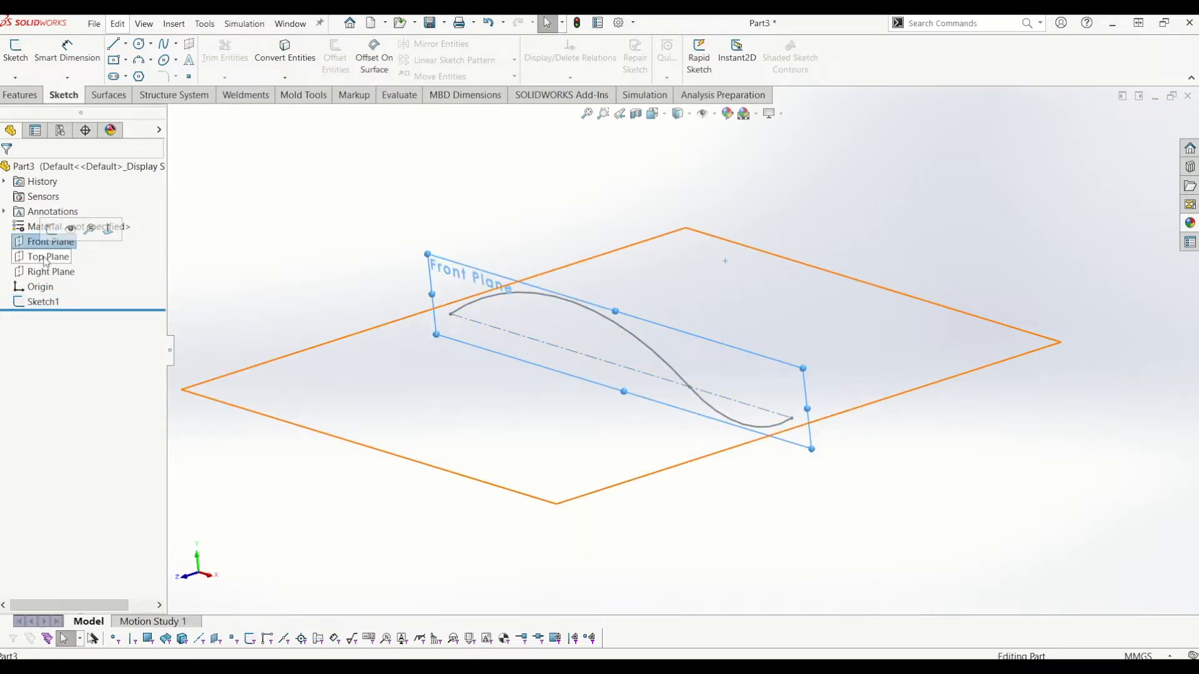
pyautogui.keyDown('ctrl'); pyautogui.click(45, 256); pyautogui.keyUp('ctrl')
pyautogui.moveTo(227, 312); pyautogui.dragTo(523, 361, button='middle')
pyautogui.scroll(3, 523, 360)
pyautogui.click(439, 287)
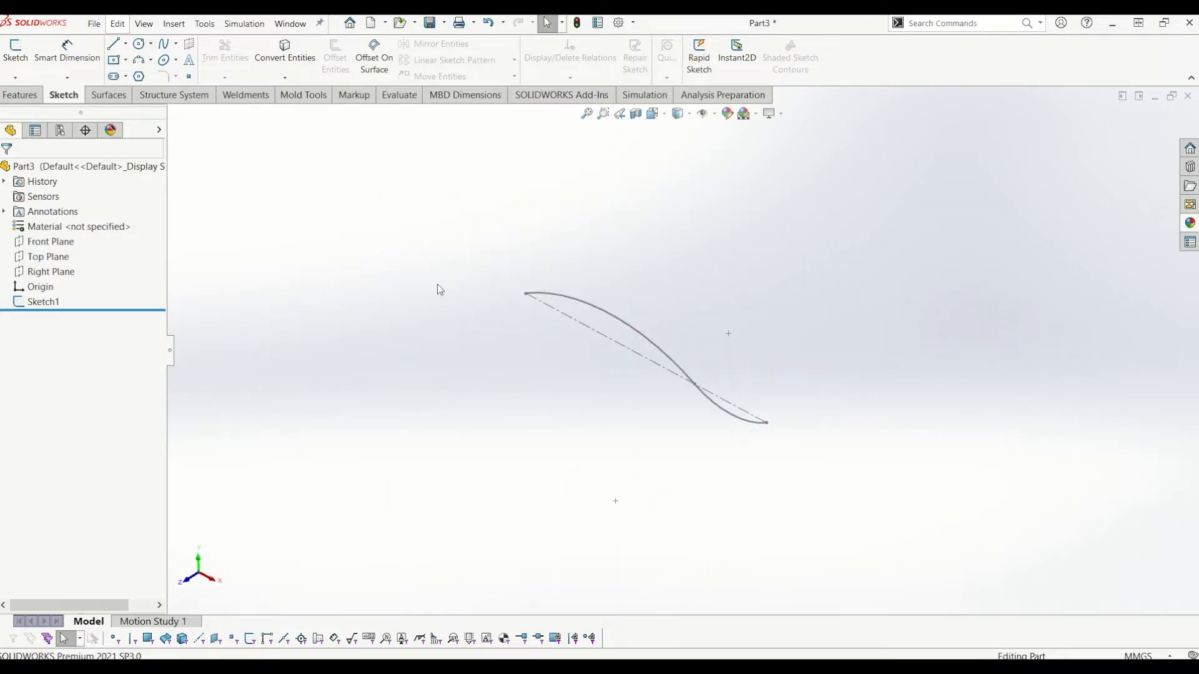
# Start a sketch on the Top Plane and convert the first sketch's 150 mm construction line into it.
pyautogui.click(55, 257)
pyautogui.click(16, 50)
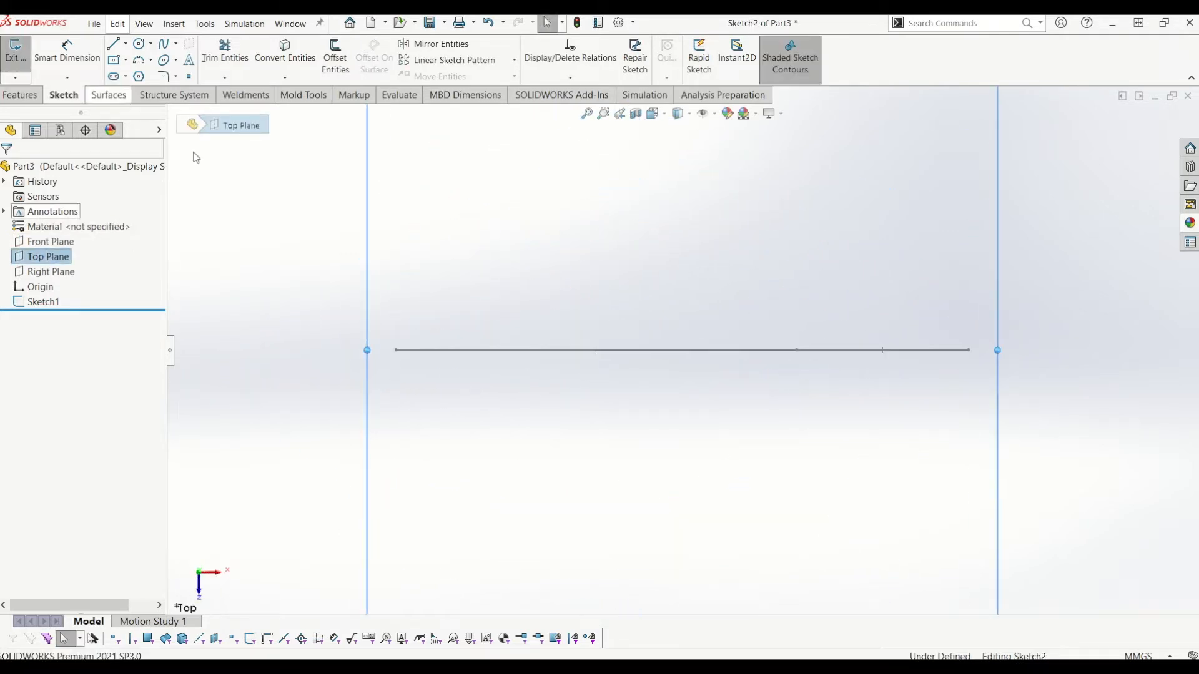
pyautogui.moveTo(676, 422); pyautogui.dragTo(675, 364, button='middle')
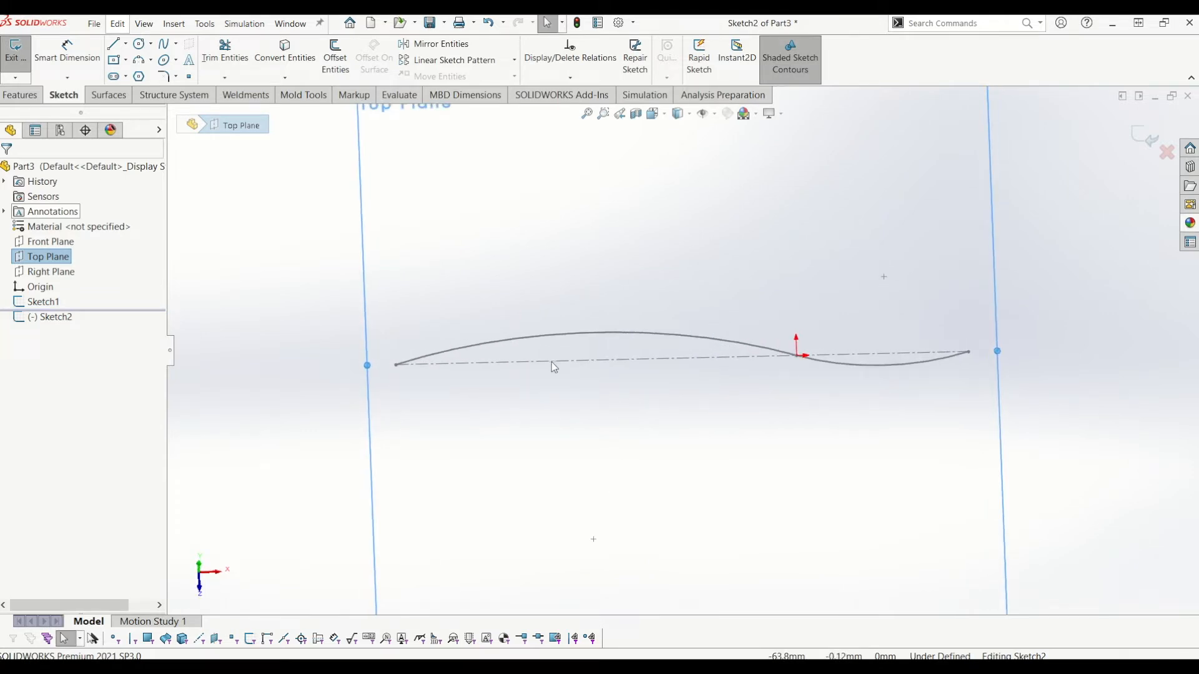
pyautogui.click(285, 50)
pyautogui.click(514, 363)
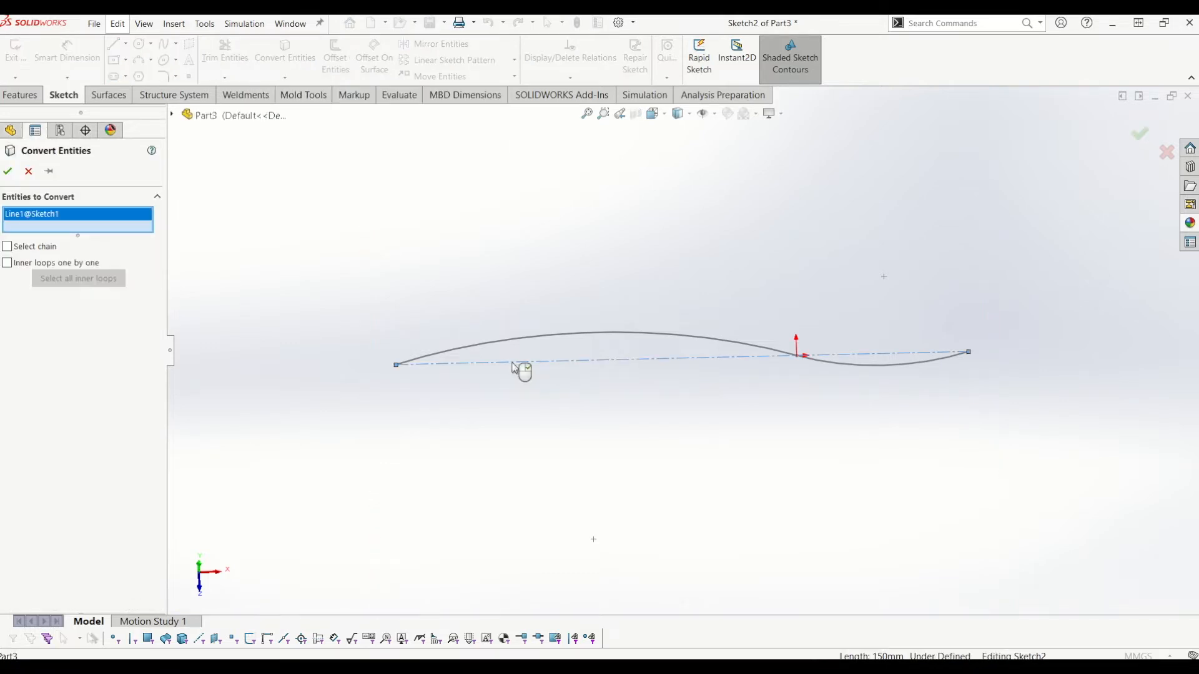
pyautogui.click(8, 171)
pyautogui.moveTo(733, 328); pyautogui.dragTo(496, 433, button='middle')
pyautogui.click(494, 429)
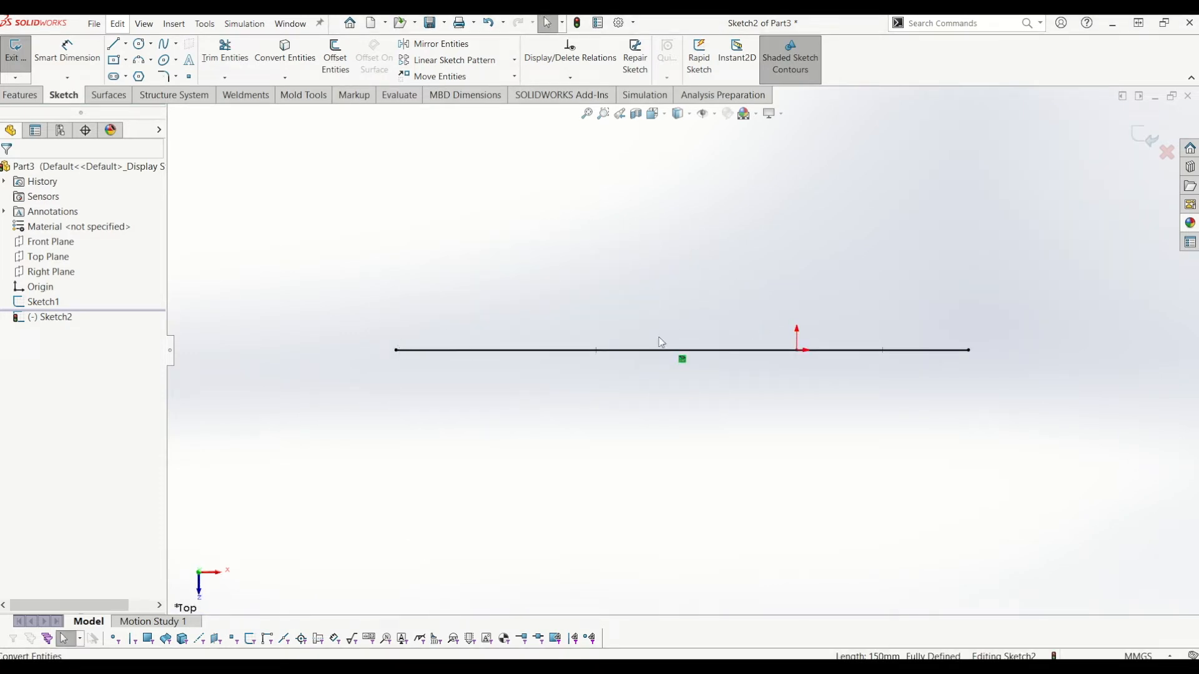
pyautogui.click(859, 351)
pyautogui.click(921, 415)
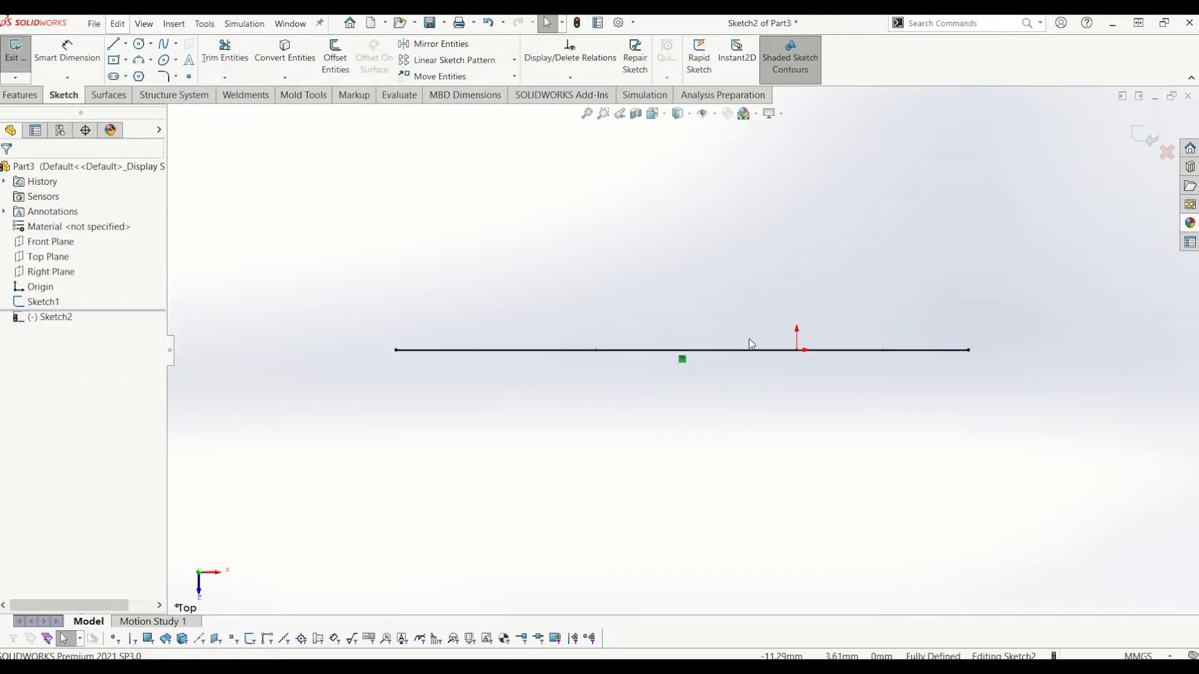
pyautogui.moveTo(610, 412); pyautogui.dragTo(768, 386, button='middle')
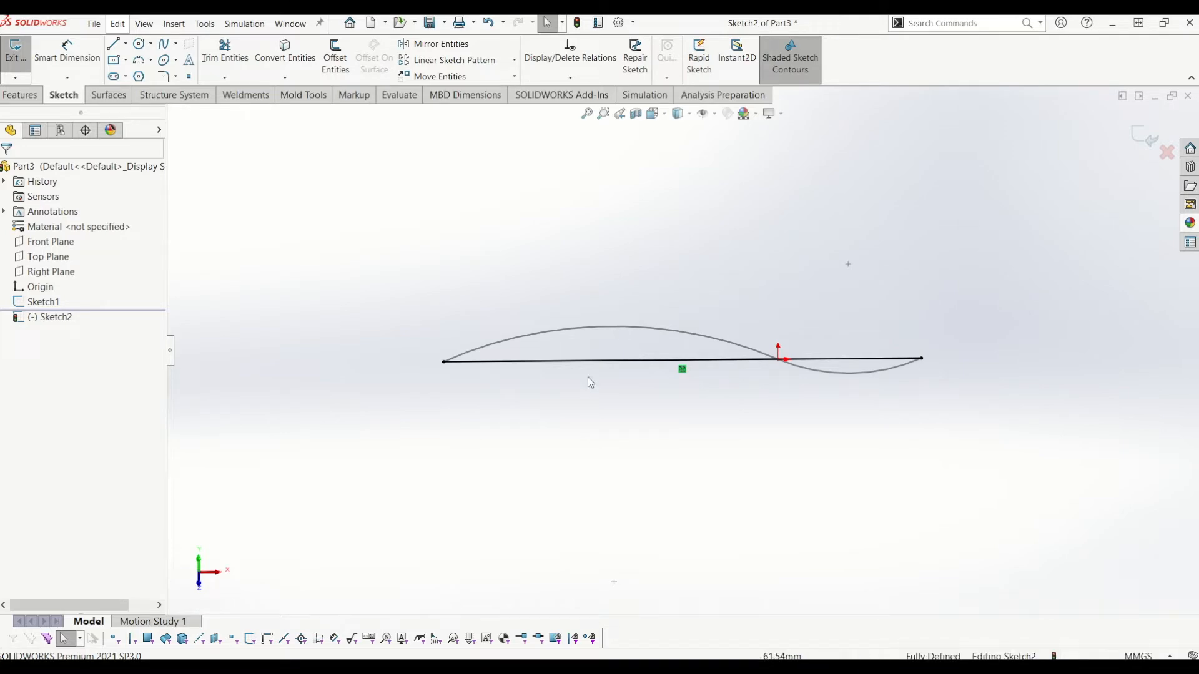
pyautogui.press('space')
pyautogui.click(568, 296)
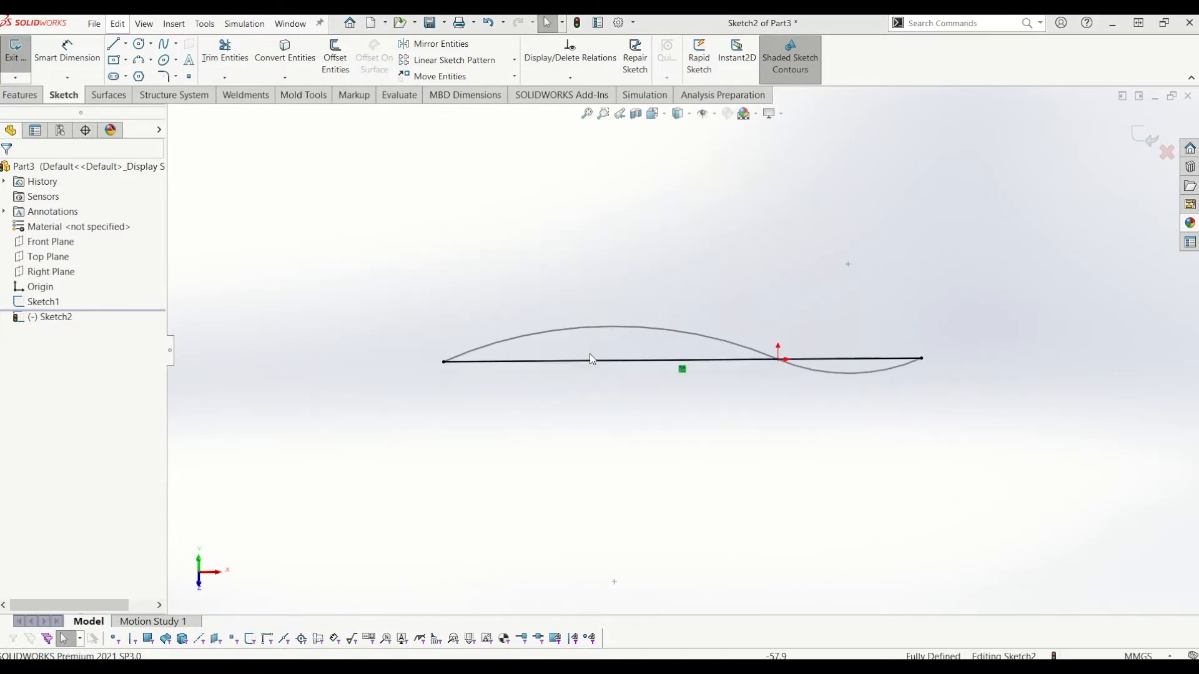
# Convert the 150 mm line to construction geometry and draw a short vertical line downward from the origin.
pyautogui.click(831, 352)
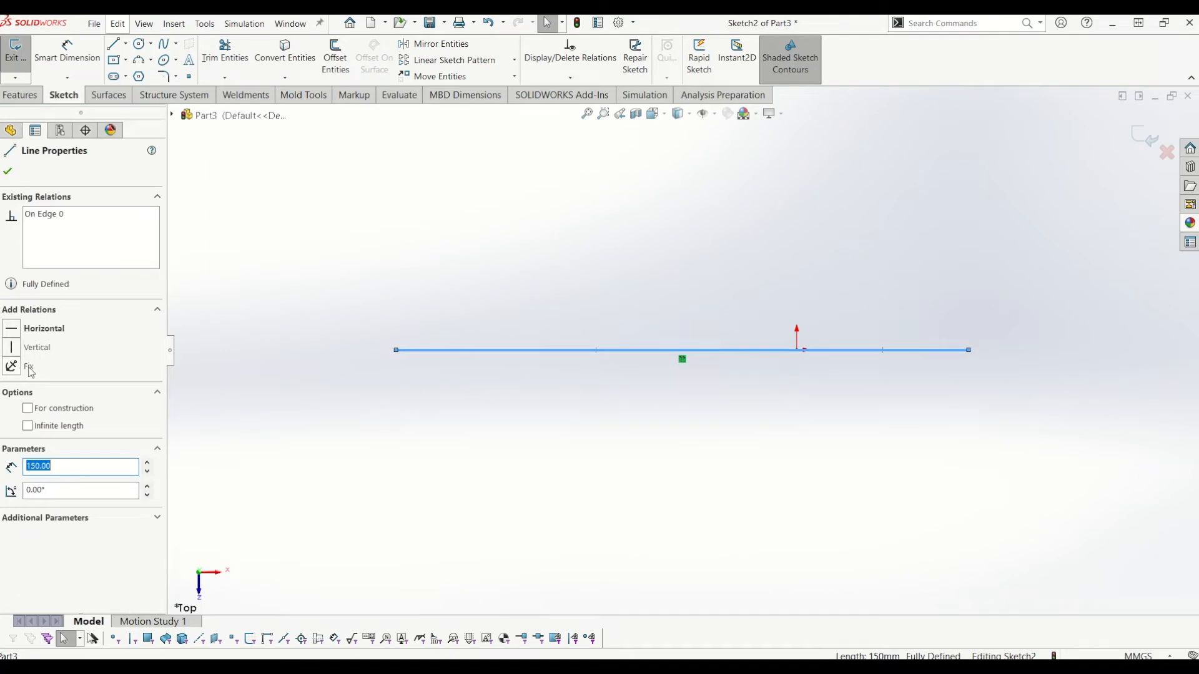
pyautogui.click(621, 456)
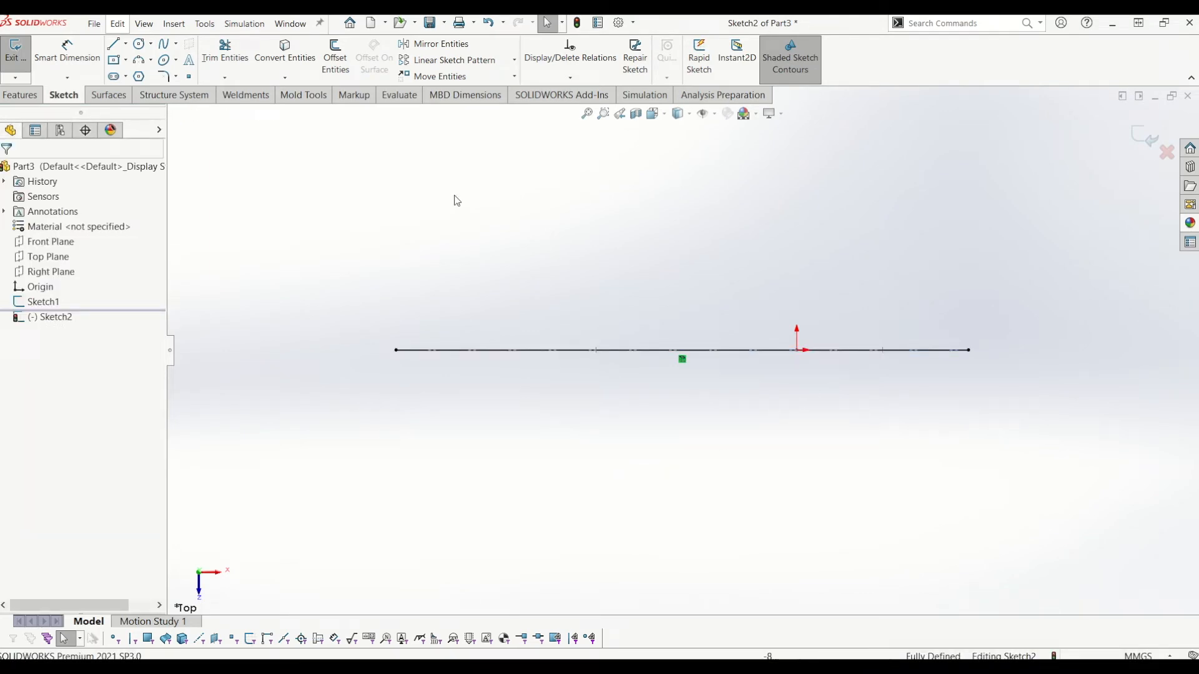
pyautogui.click(113, 43)
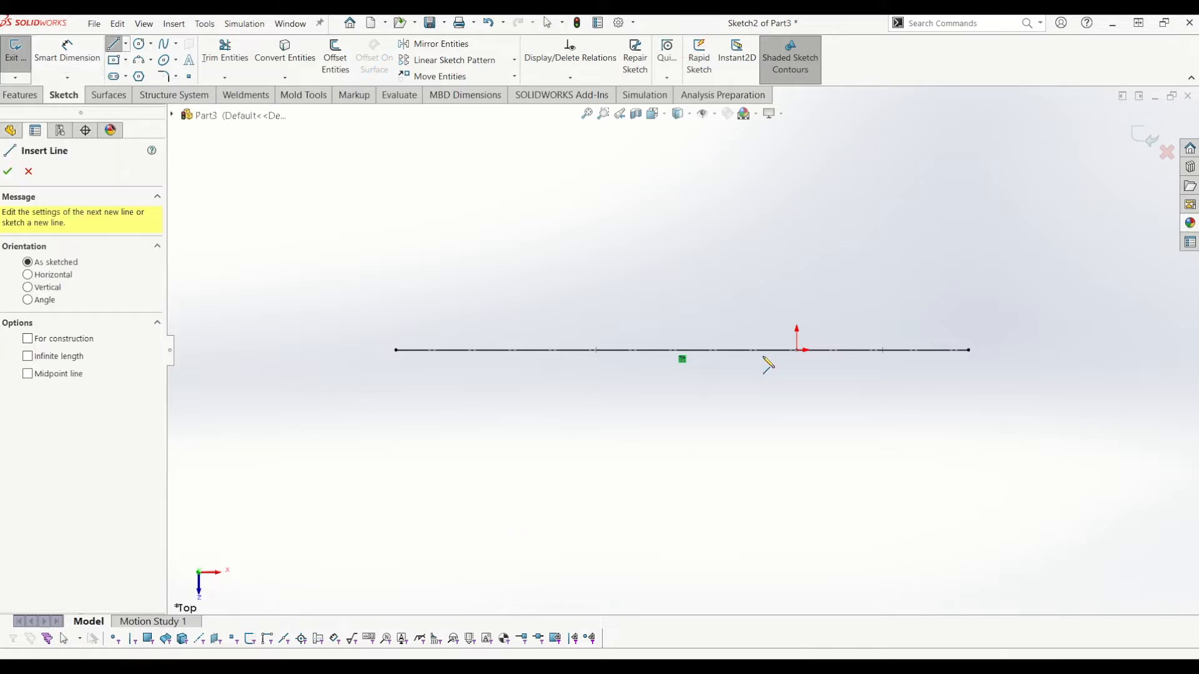
pyautogui.click(797, 350)
pyautogui.click(797, 380)
pyautogui.press('Escape')
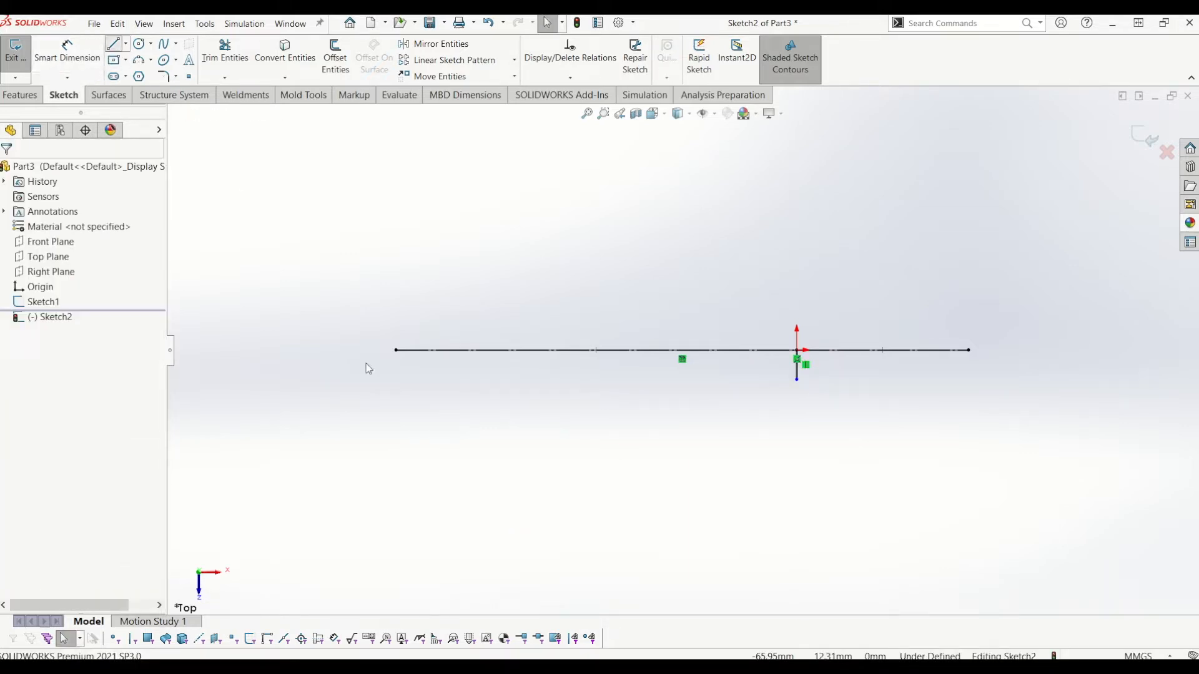
# Draw a similar vertical line down from the long line's left endpoint and make both vertical lines construction geometry.
pyautogui.click(113, 43)
pyautogui.click(395, 351)
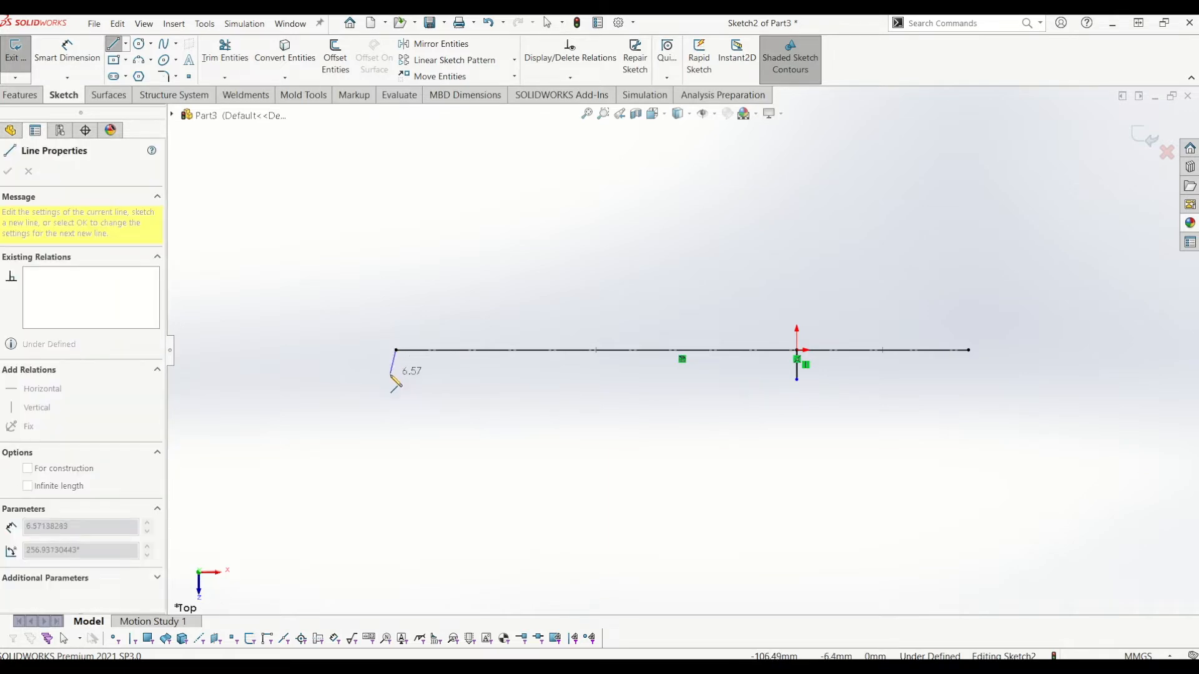
pyautogui.click(396, 379)
pyautogui.press('Escape')
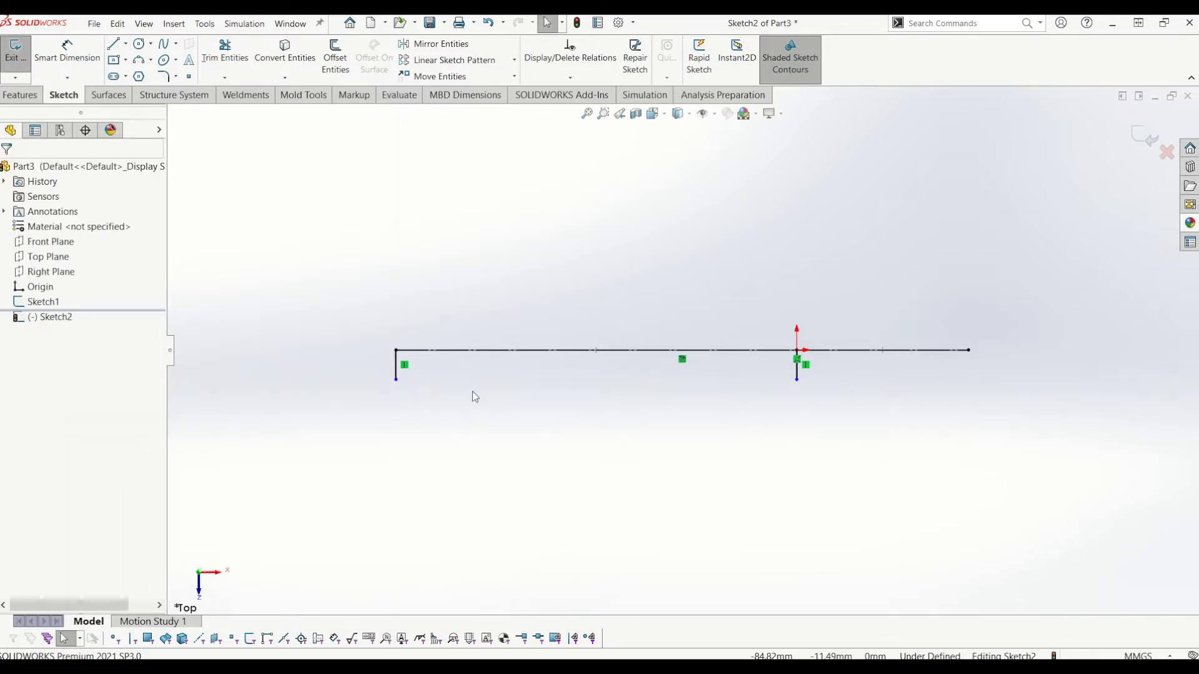
pyautogui.click(397, 371)
pyautogui.keyDown('ctrl'); pyautogui.click(797, 376); pyautogui.keyUp('ctrl')
pyautogui.click(529, 496)
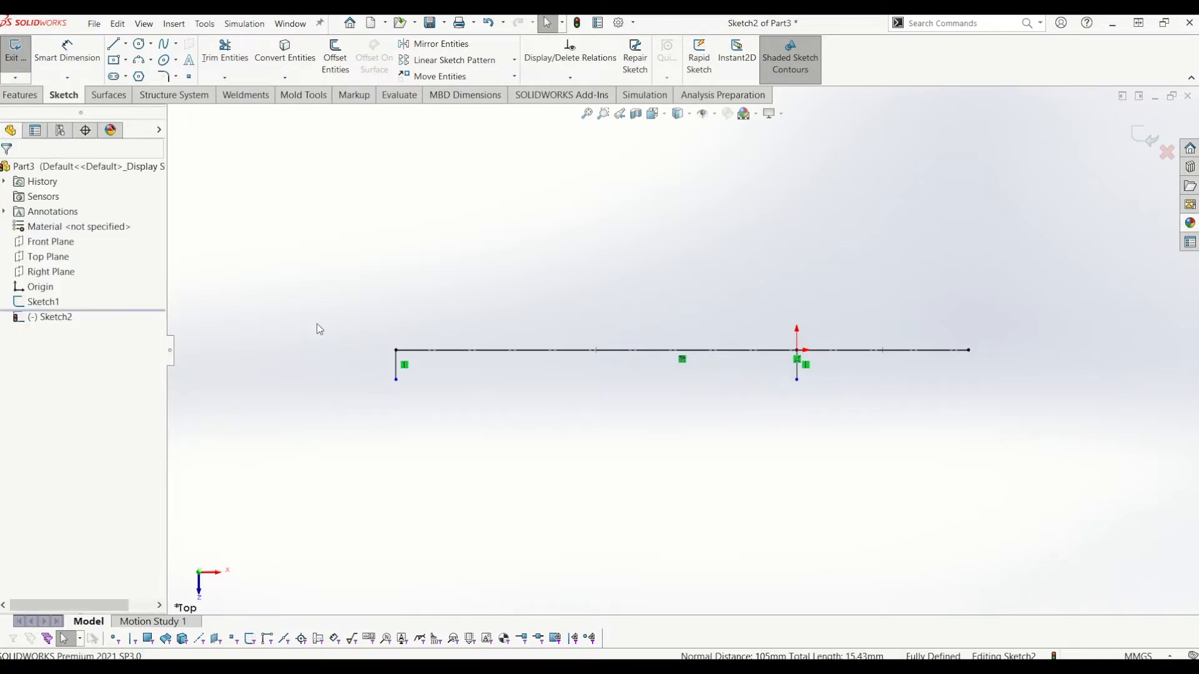
# Dimension the left vertical construction line's length and set it to 4 mm.
pyautogui.click(67, 50)
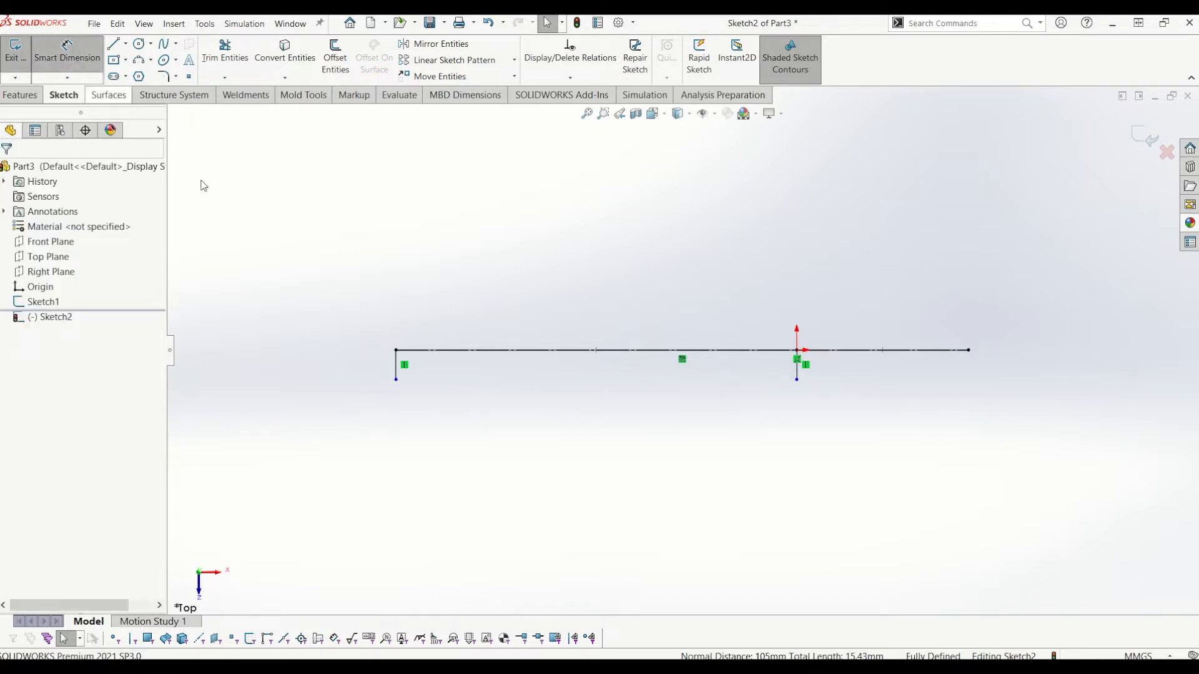
pyautogui.click(395, 373)
pyautogui.click(359, 365)
pyautogui.write('4')
pyautogui.press('Return')
# Dimension the vertical line at the origin to 8 mm and move its dimension text above the horizontal construction line.
pyautogui.click(78, 55)
pyautogui.click(78, 55)
pyautogui.click(797, 373)
pyautogui.click(847, 379)
pyautogui.write('8')
pyautogui.press('Return')
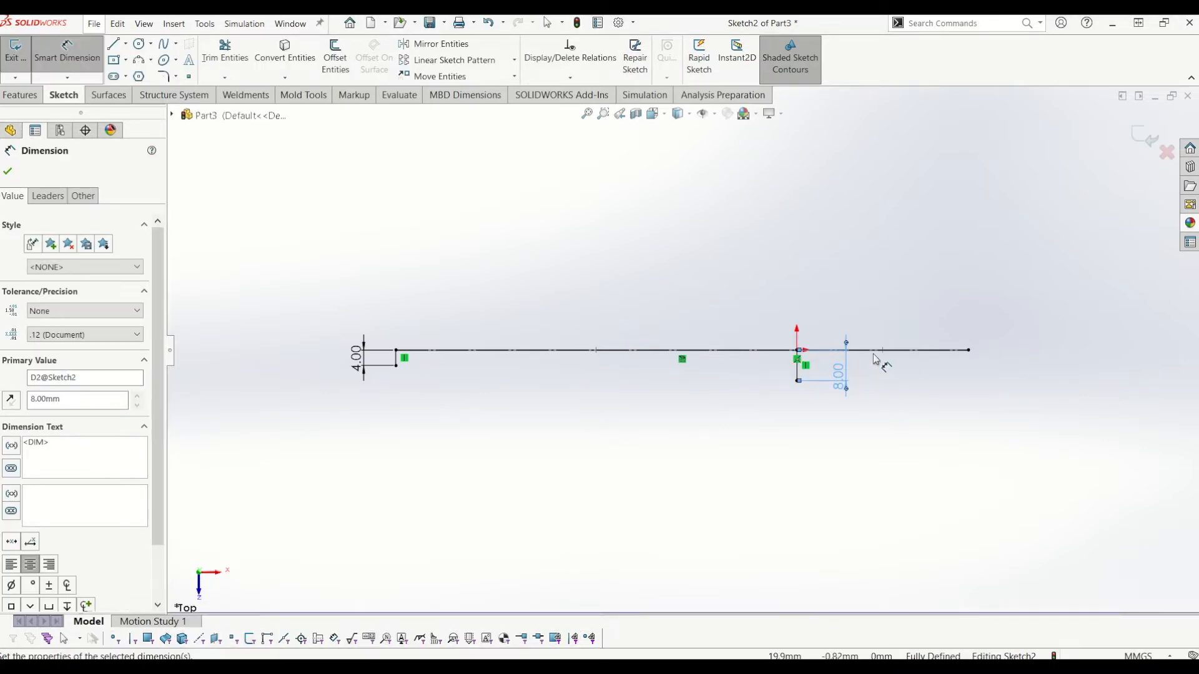
pyautogui.moveTo(843, 379); pyautogui.dragTo(843, 306)
pyautogui.press('Escape')
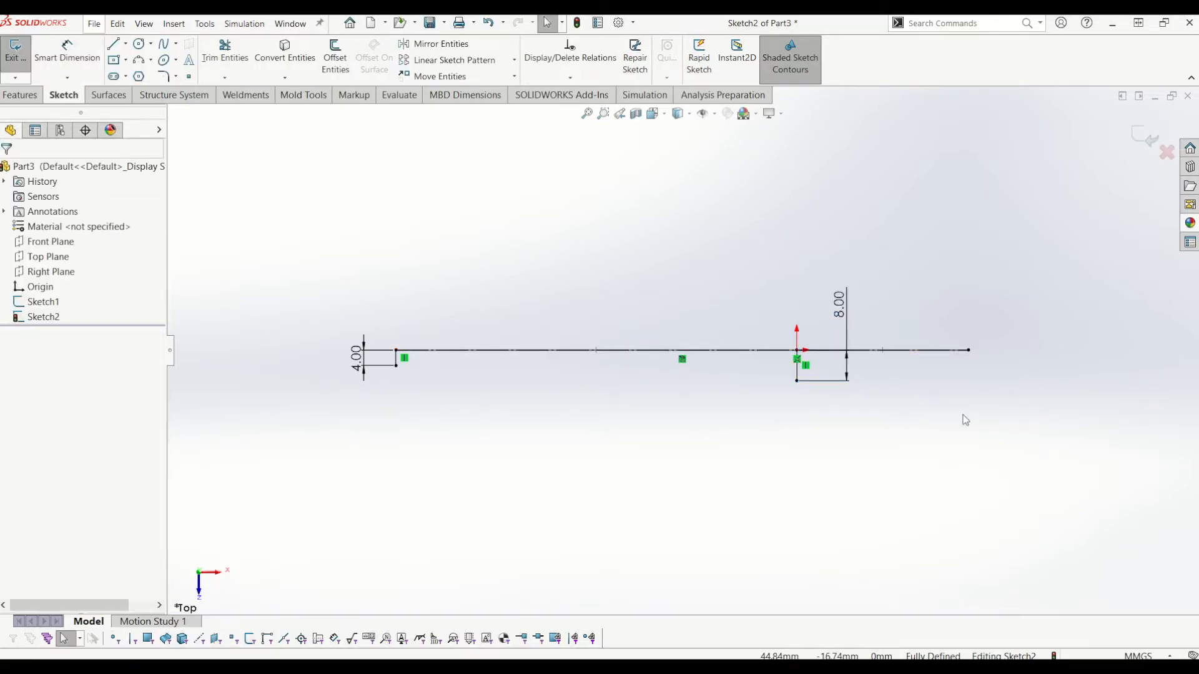
# Draw a two-point spline from the lower end of the 4 mm line to the lower end of the 8 mm line.
pyautogui.click(163, 44)
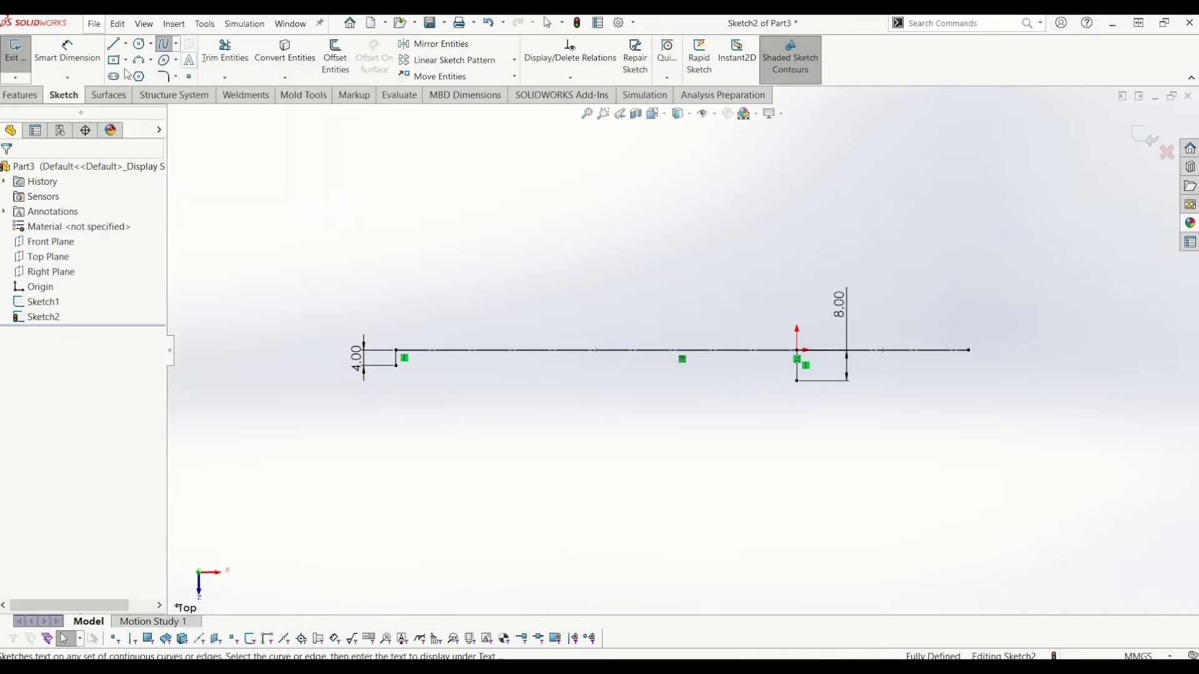
pyautogui.click(396, 366)
pyautogui.click(797, 380)
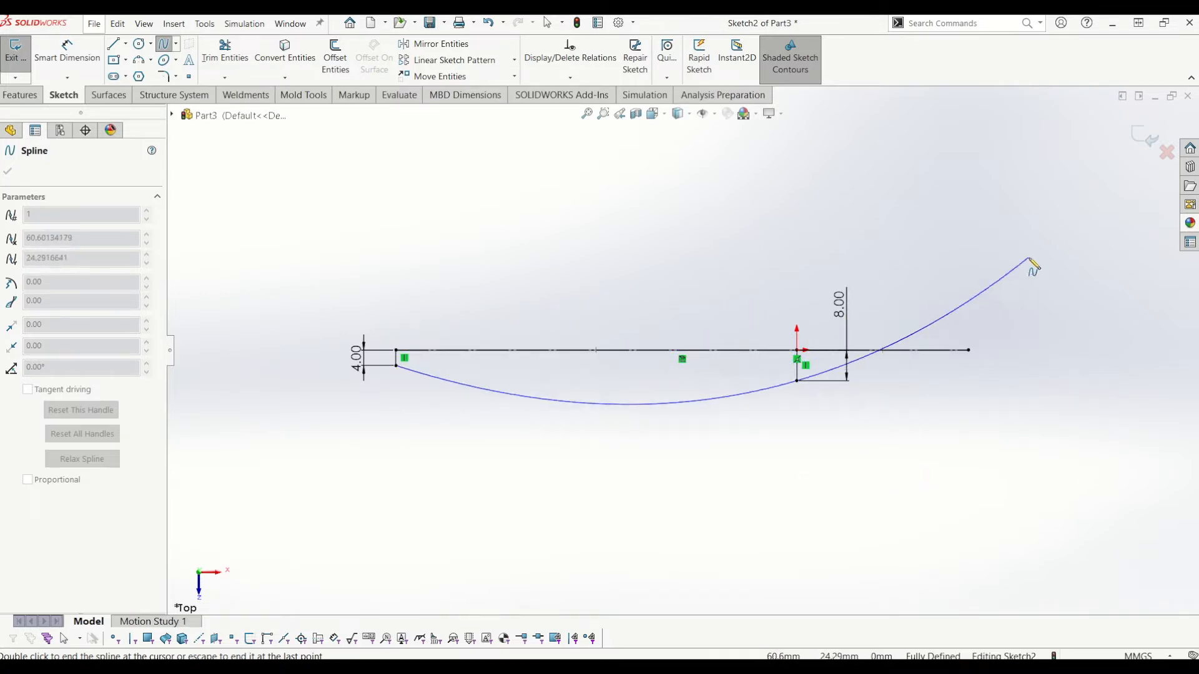
pyautogui.press('Escape')
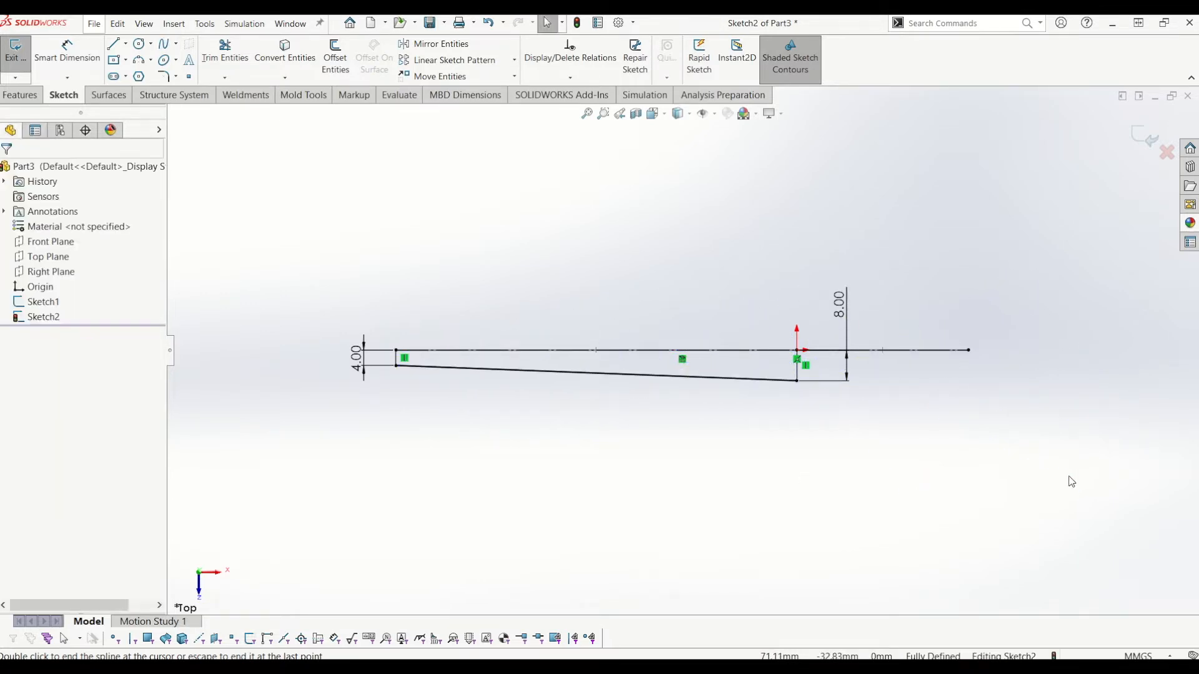
# Select the spline and check the spline handle and control polygon settings in the system's sketch options.
pyautogui.click(722, 380)
pyautogui.scroll(-2, 565, 379)
pyautogui.scroll(-2, 566, 379)
pyautogui.scroll(2, 778, 372)
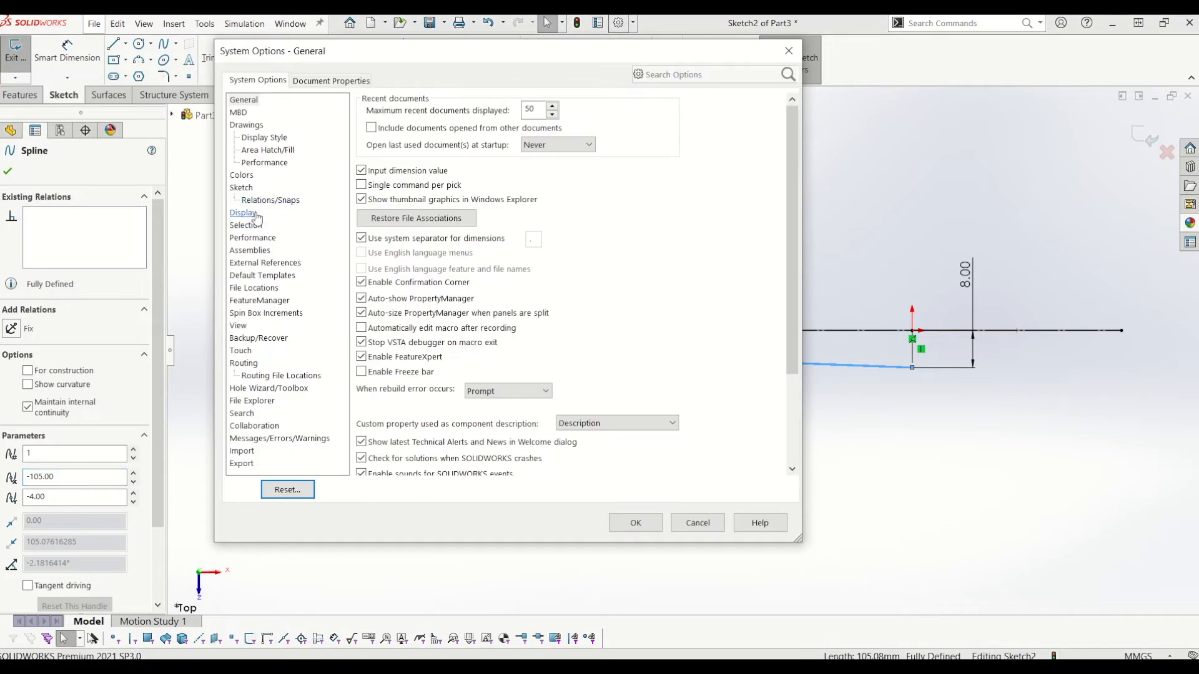
pyautogui.click(248, 188)
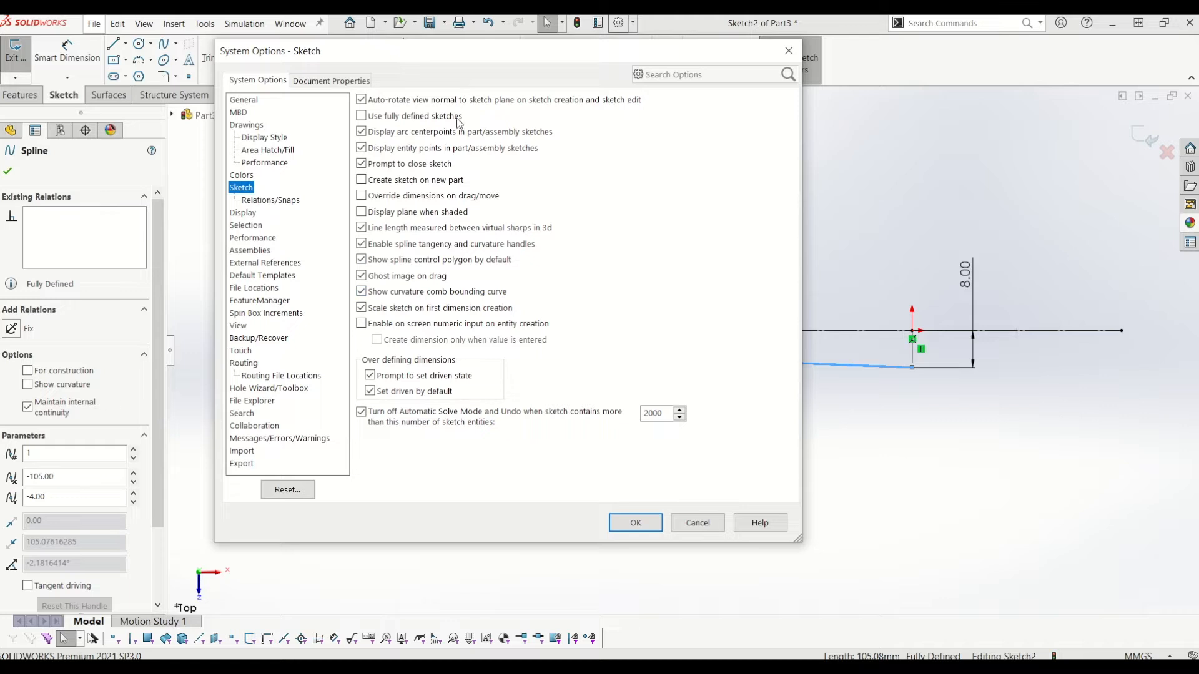
pyautogui.click(635, 523)
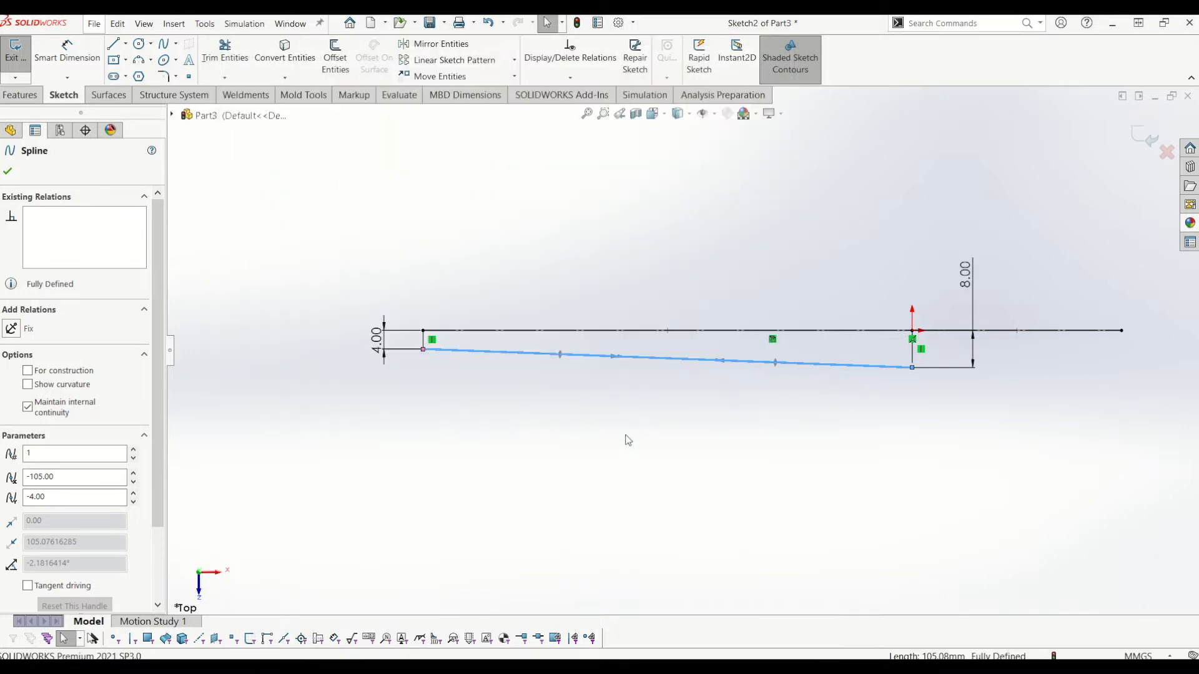
# Shape the spline into an S by pulling its left tangent handle to about 36° below horizontal and its right handle upward.
pyautogui.click(641, 378)
pyautogui.scroll(-3, 636, 365)
pyautogui.click(630, 354)
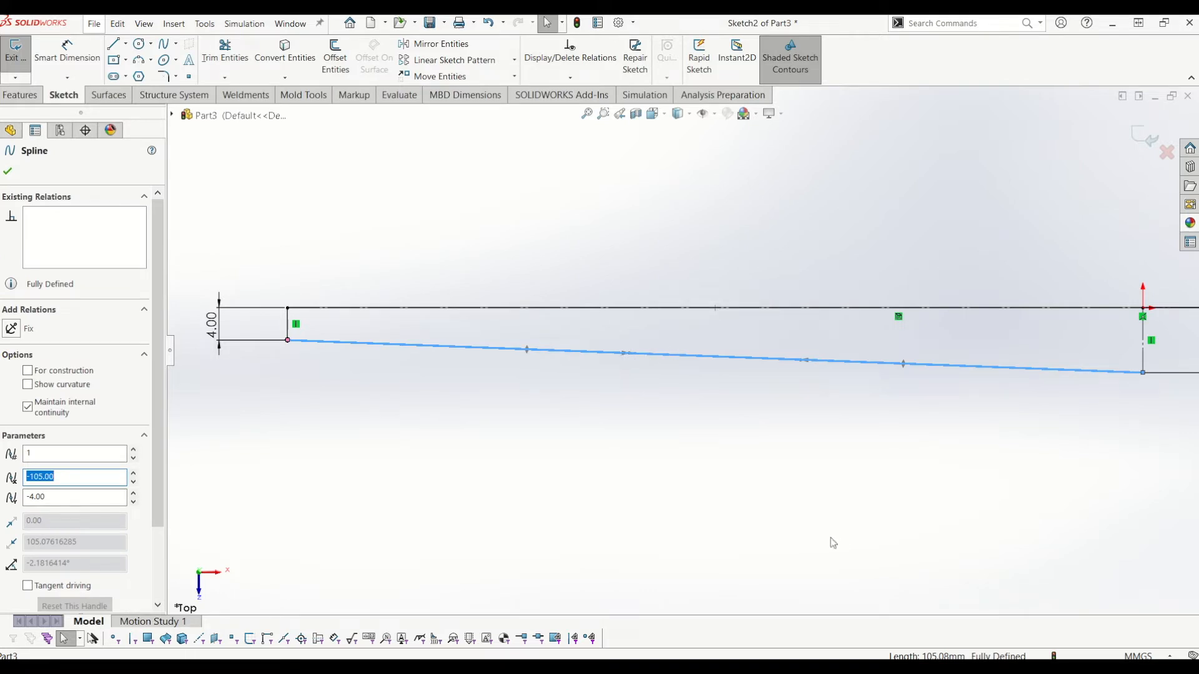
pyautogui.scroll(2, 712, 427)
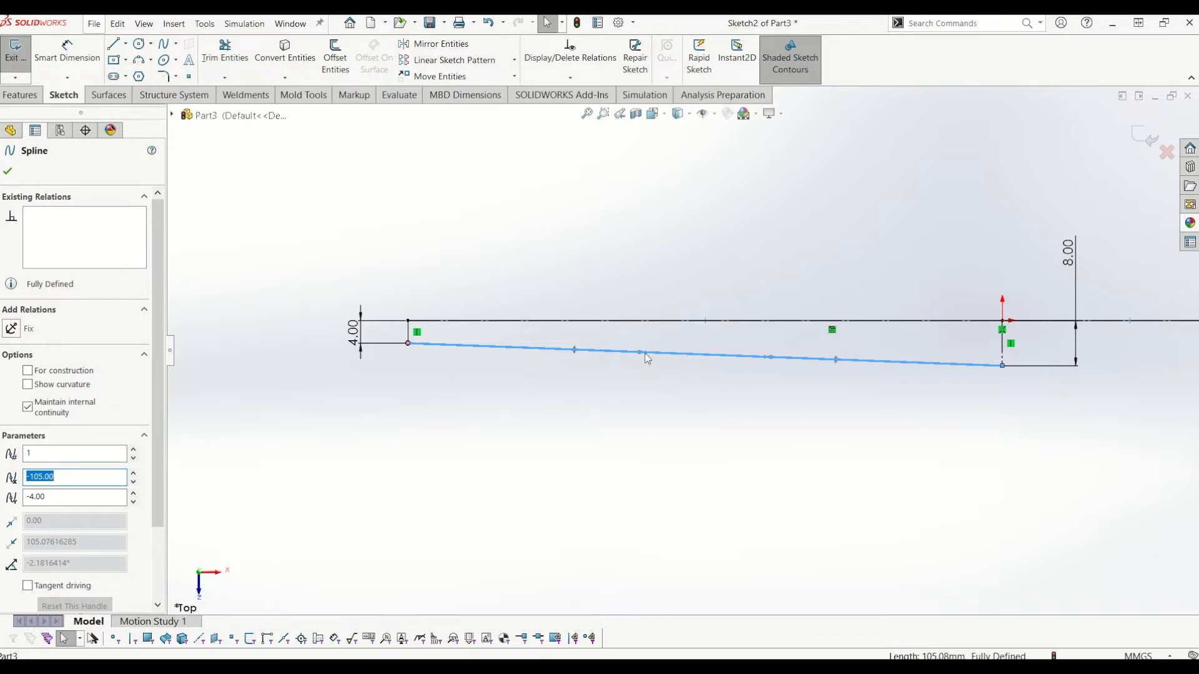
pyautogui.moveTo(645, 354); pyautogui.dragTo(574, 466)
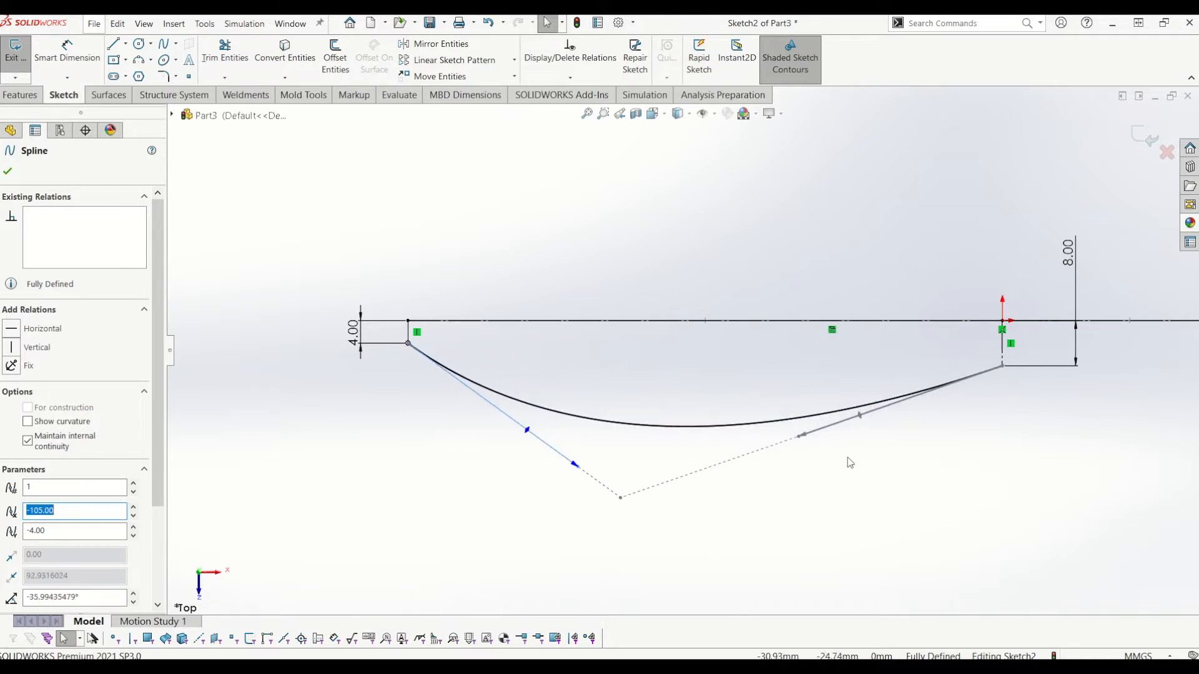
pyautogui.moveTo(801, 442); pyautogui.dragTo(805, 341)
pyautogui.click(594, 476)
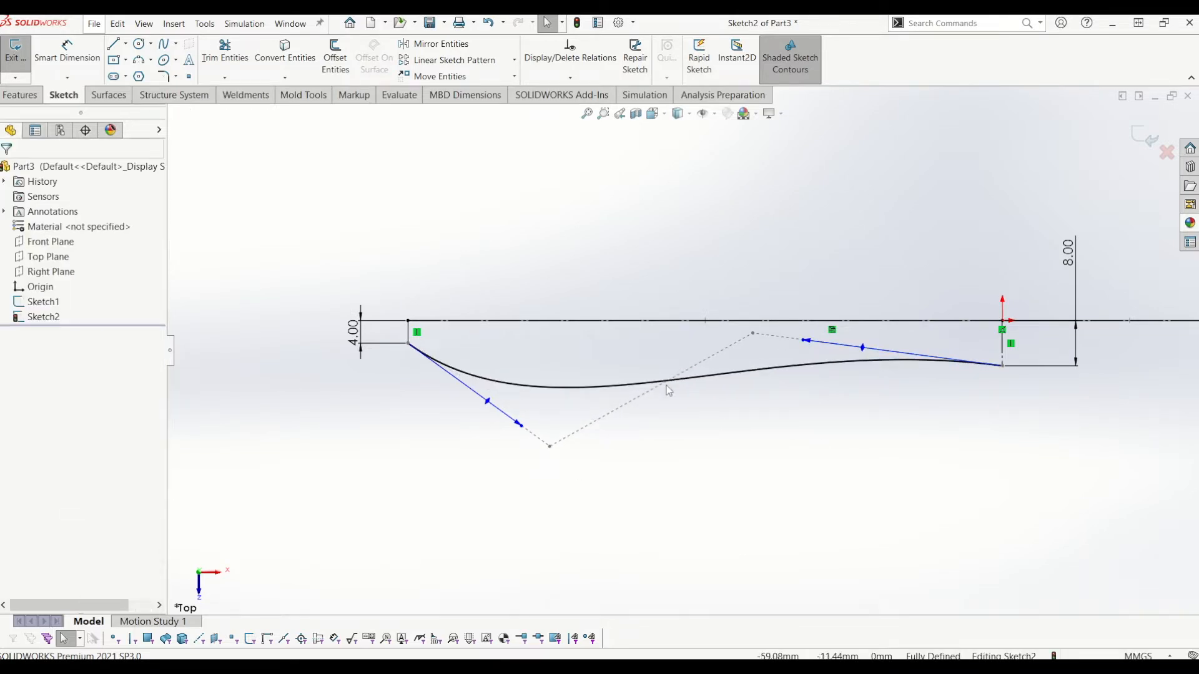
# Dimension the spline's left tangent handle and set its length value to 100 mm.
pyautogui.click(69, 56)
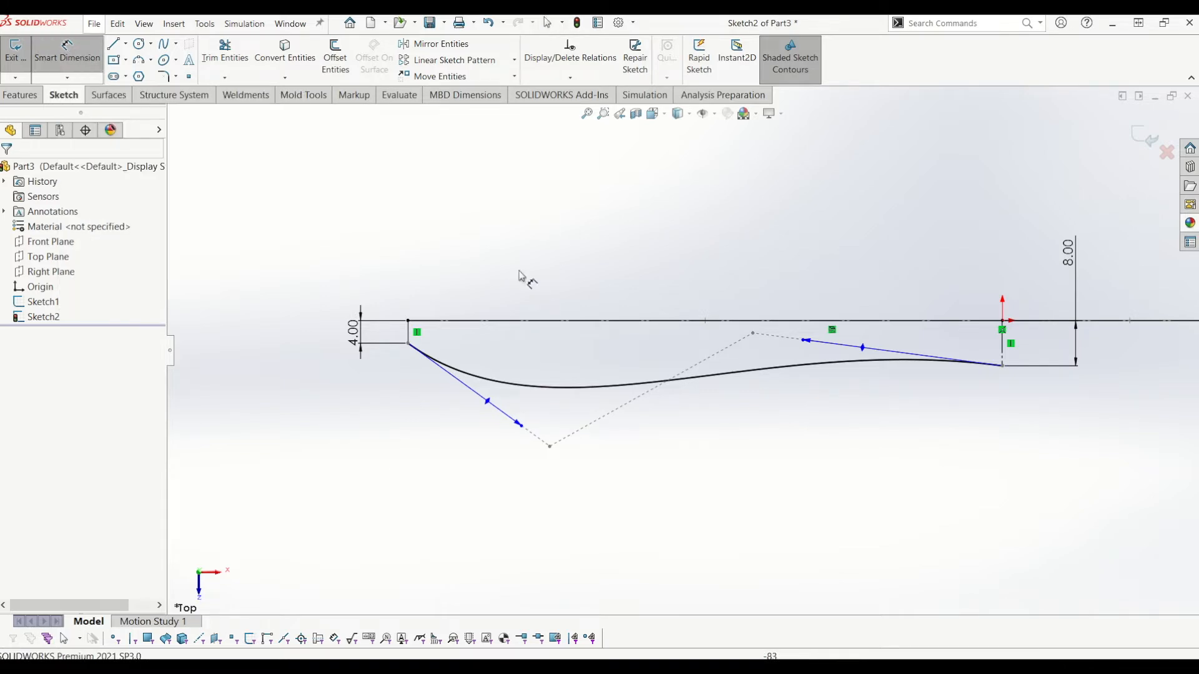
pyautogui.scroll(-2, 393, 275)
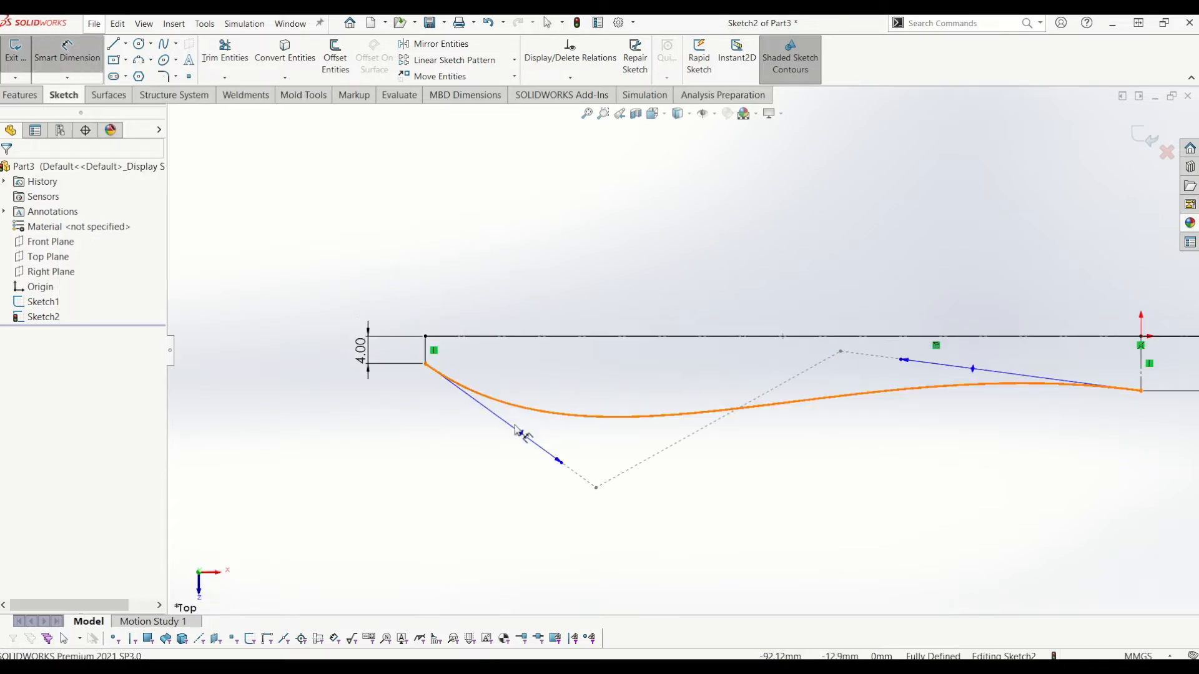
pyautogui.click(522, 435)
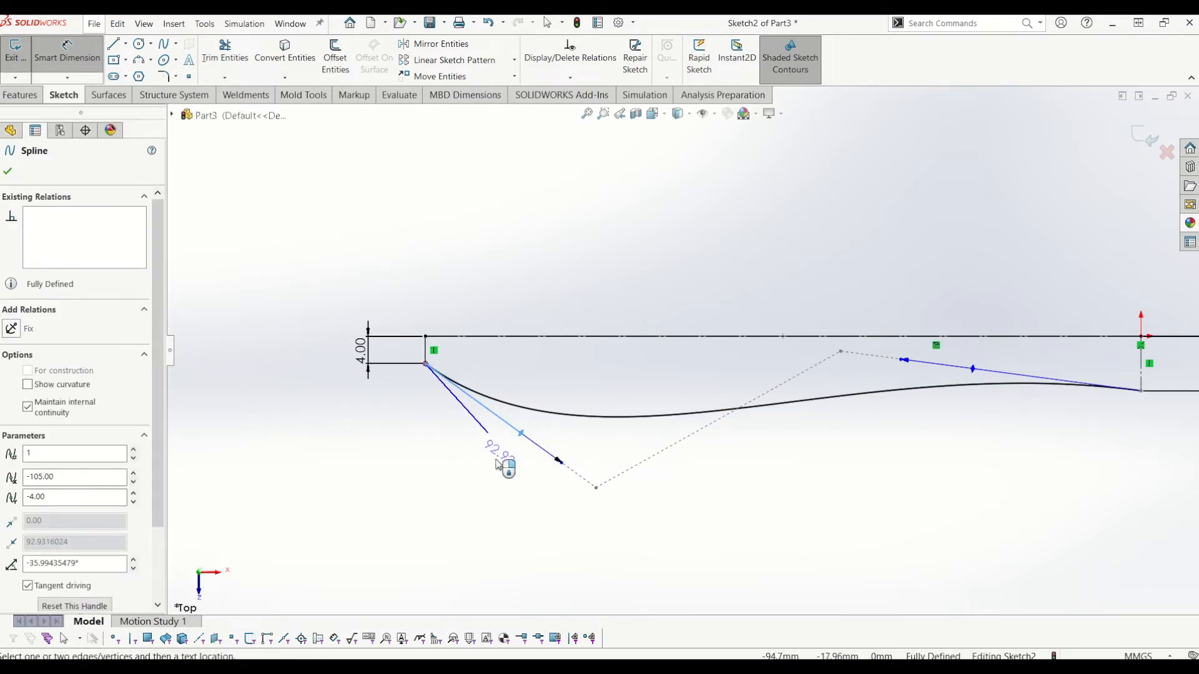
pyautogui.scroll(2, 481, 465)
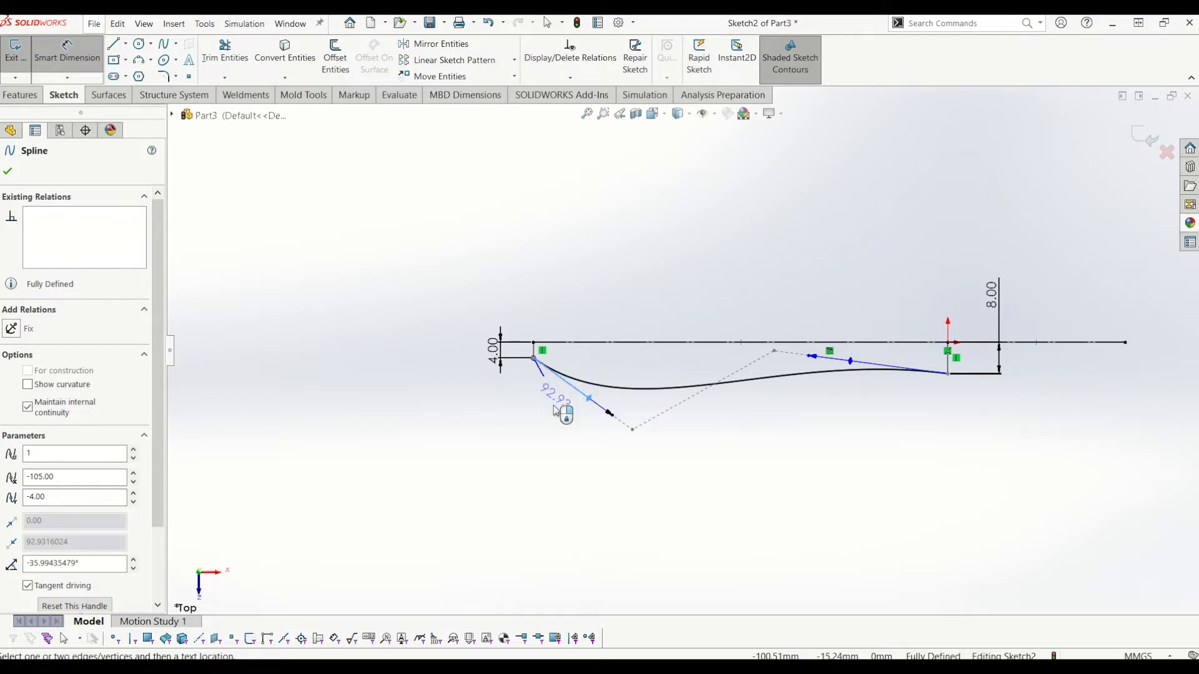
pyautogui.click(563, 431)
pyautogui.write('100')
pyautogui.press('Return')
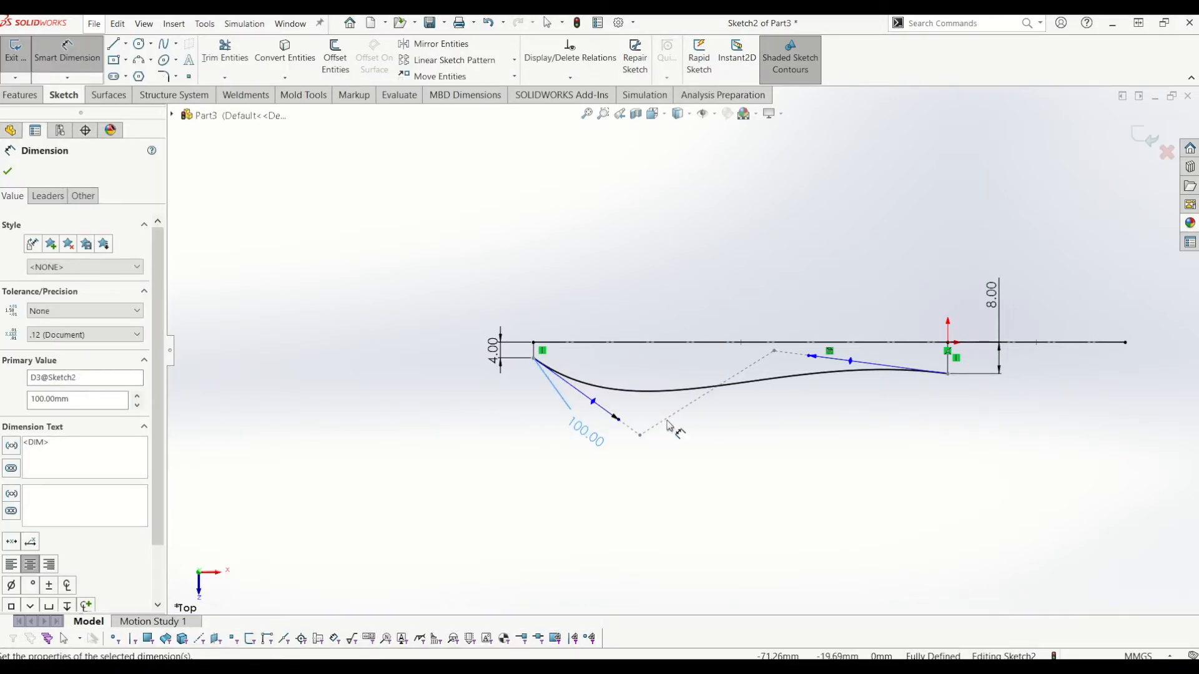
# Dimension the angle between the spline's left tangent handle and the 4 mm vertical line and set it to 100°.
pyautogui.scroll(-3, 631, 432)
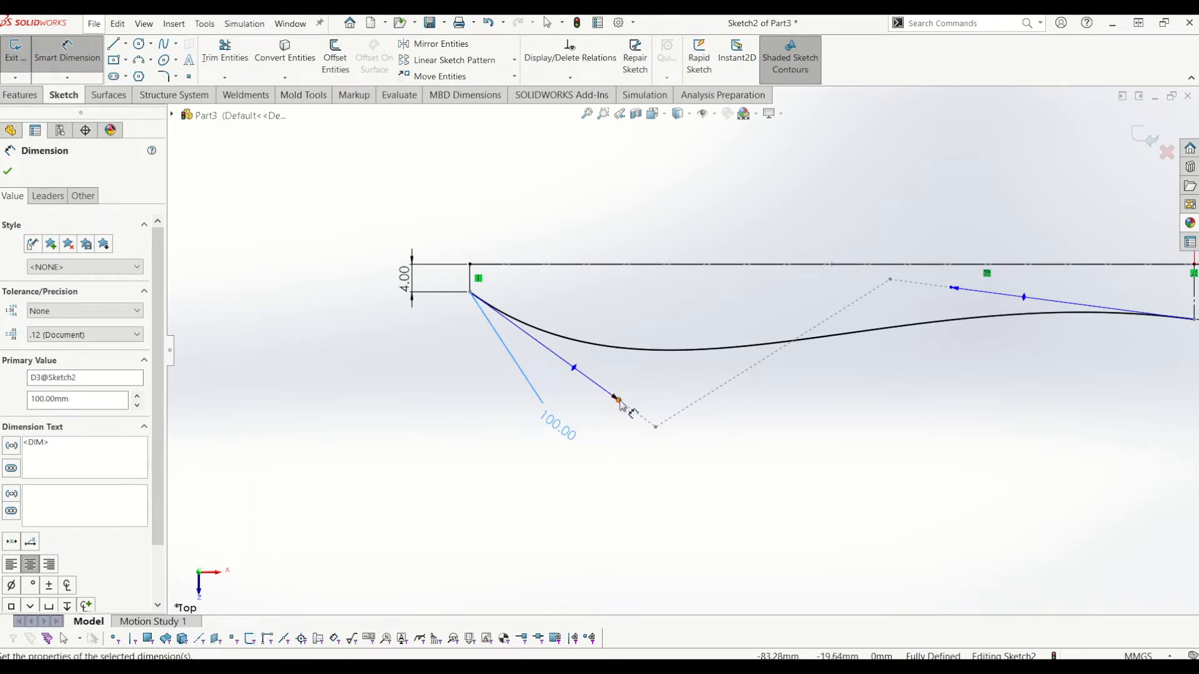
pyautogui.click(620, 403)
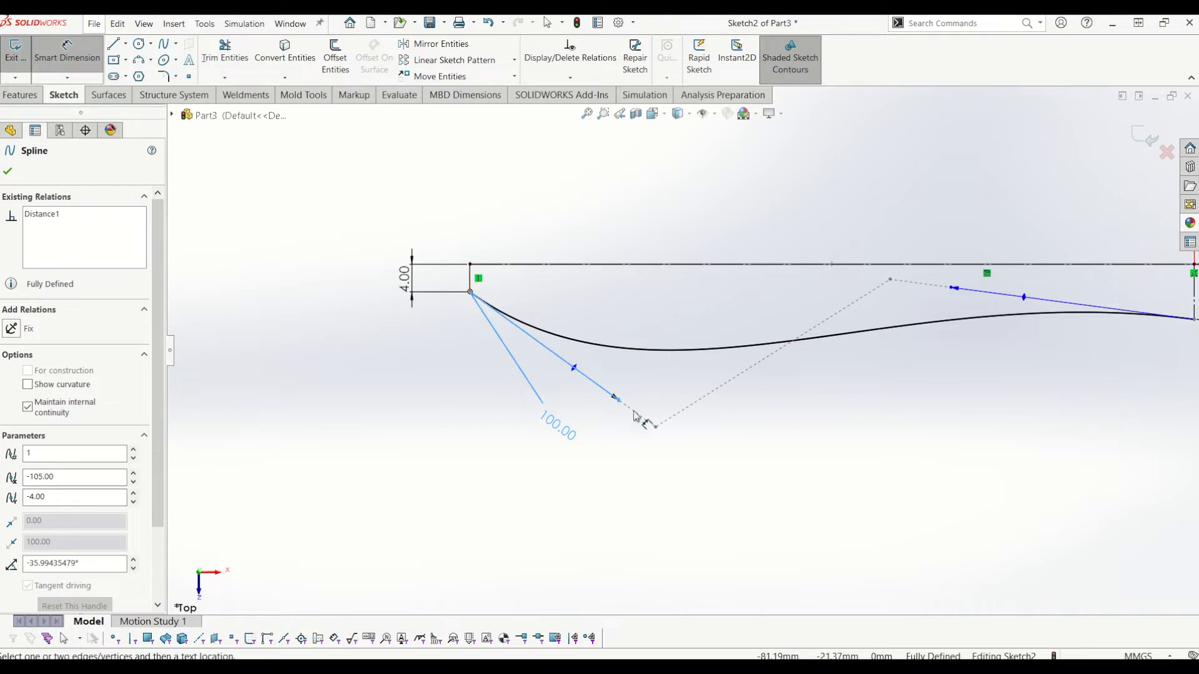
pyautogui.click(470, 278)
pyautogui.click(503, 315)
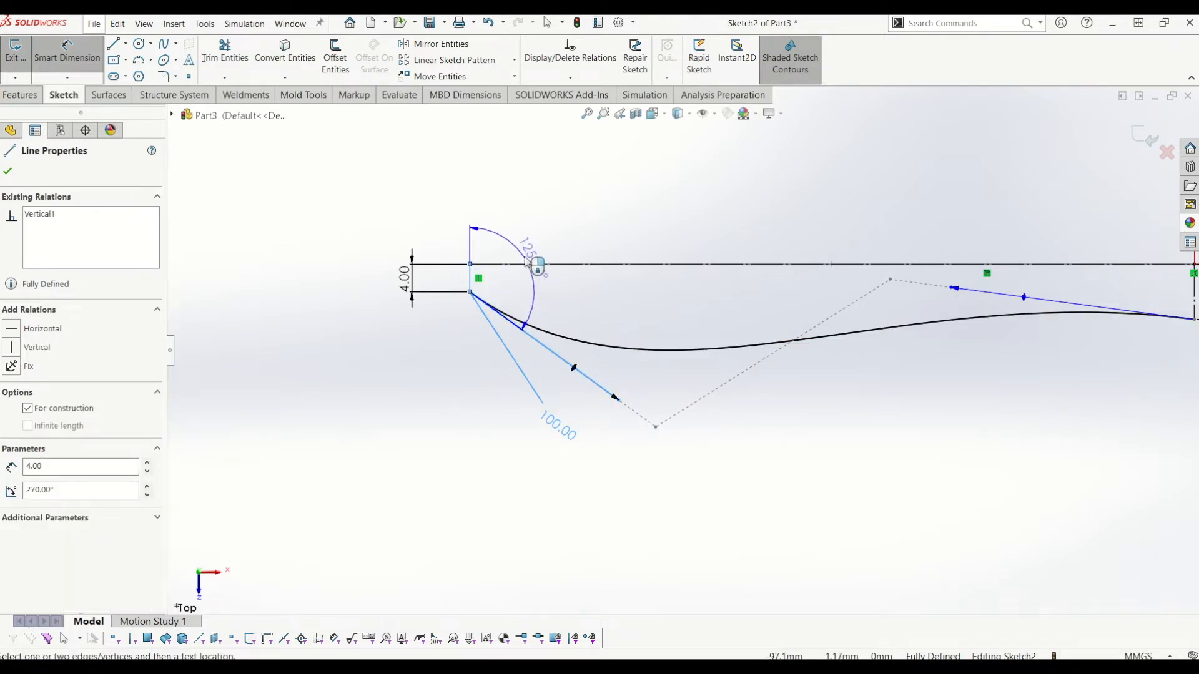
pyautogui.click(542, 232)
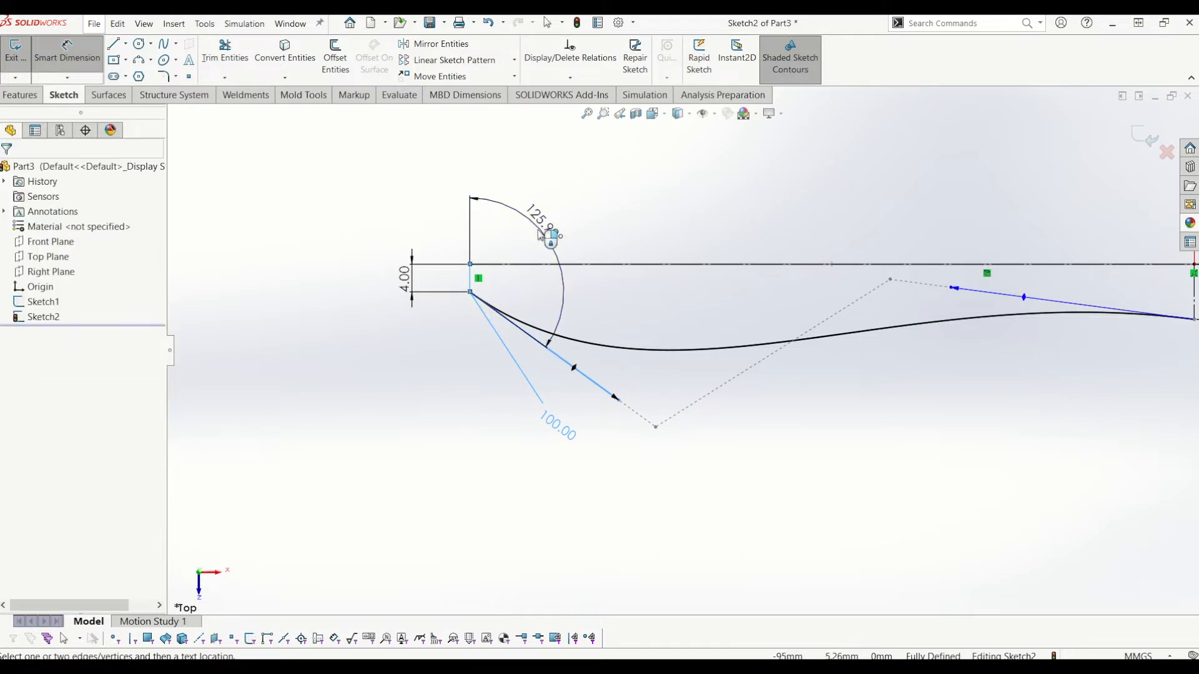
pyautogui.write('100')
pyautogui.press('Return')
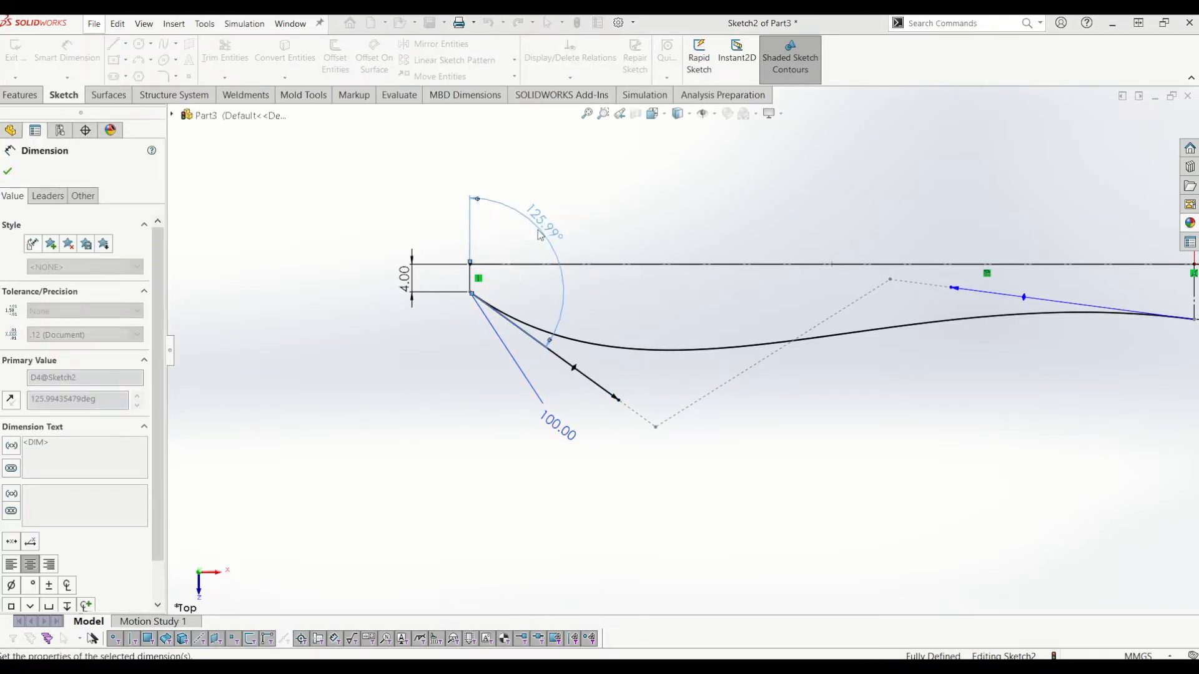
# Dimension the spline's right tangent handle and set its length value to 55 mm.
pyautogui.scroll(3, 805, 384)
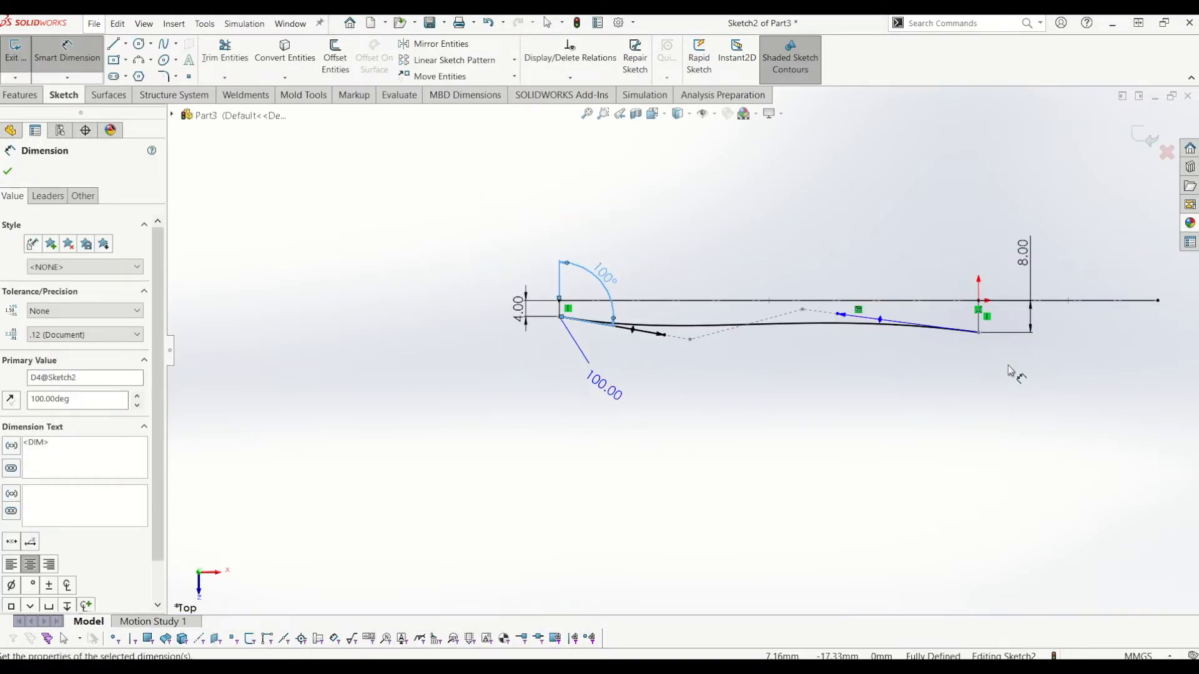
pyautogui.scroll(-2, 1001, 382)
pyautogui.scroll(-1, 983, 319)
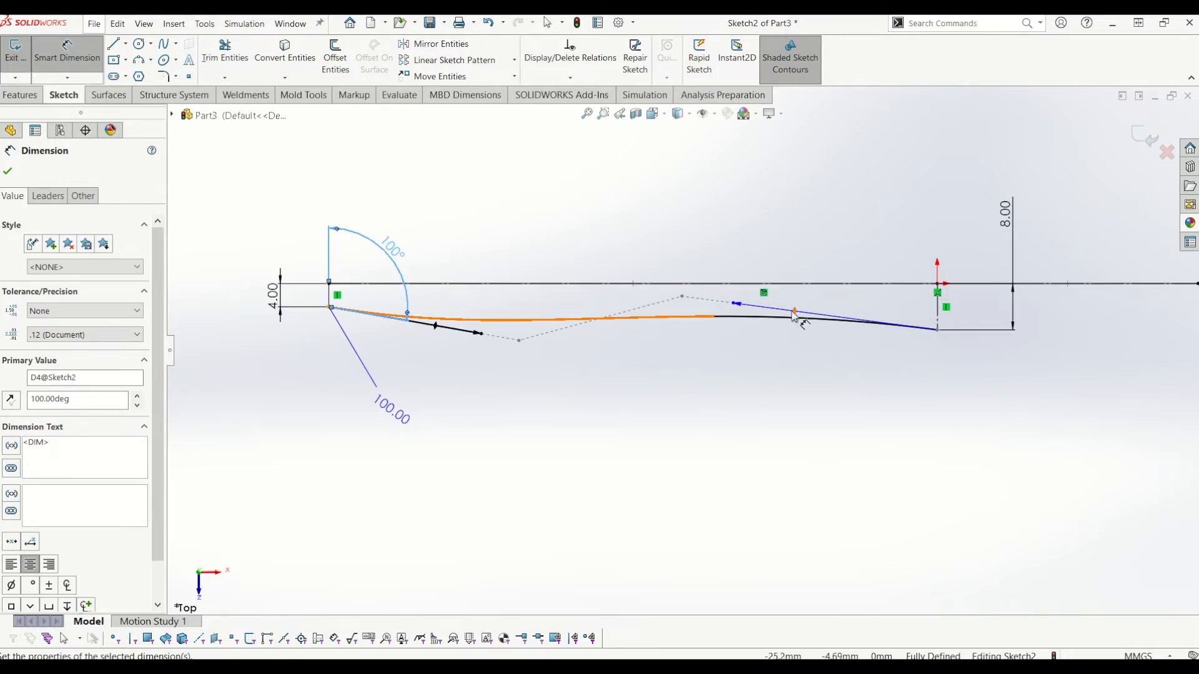
pyautogui.click(795, 313)
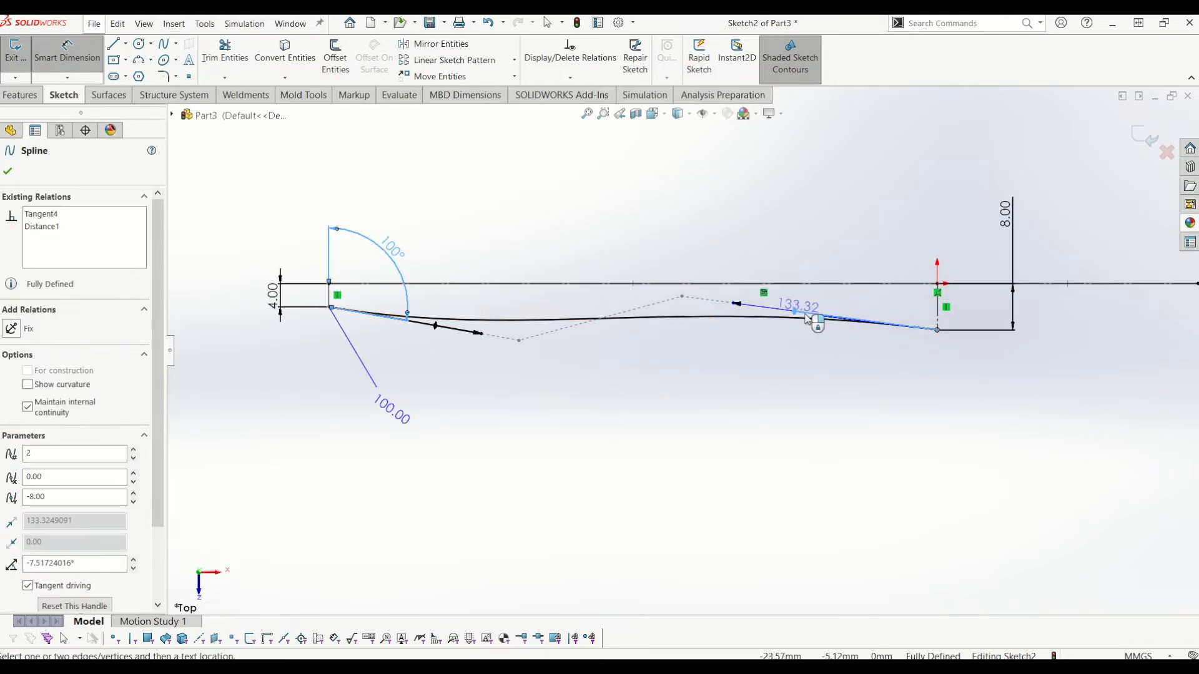
pyautogui.click(839, 369)
pyautogui.write('55')
pyautogui.press('Return')
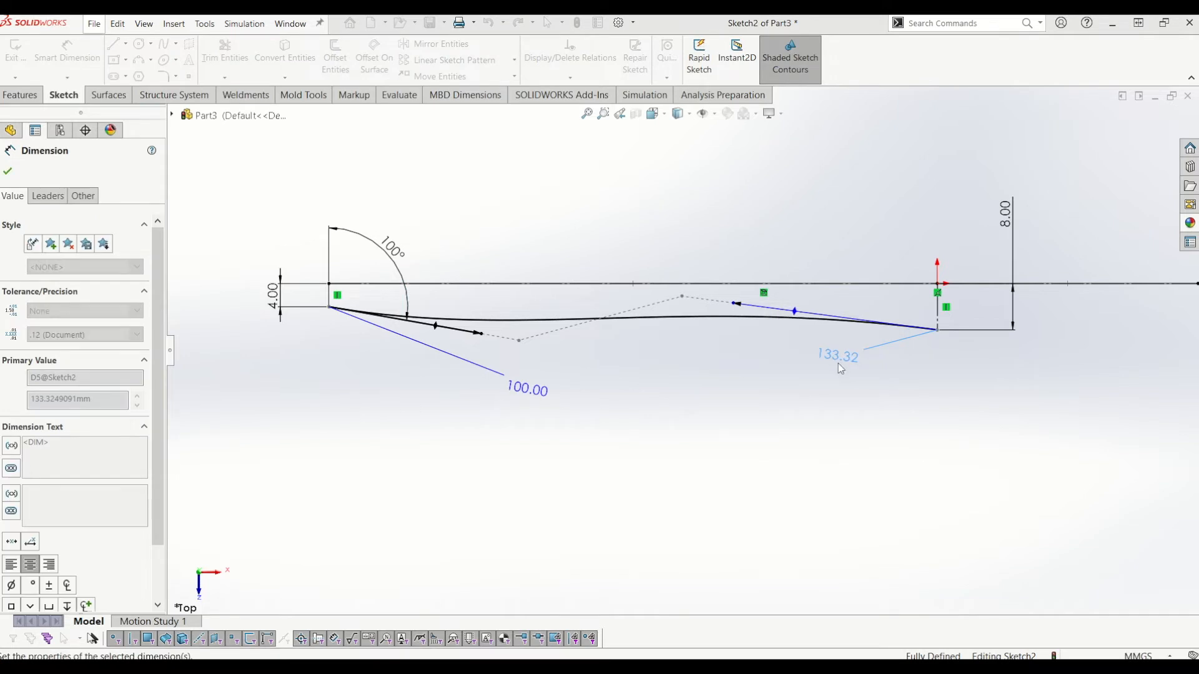
pyautogui.scroll(-2, 883, 325)
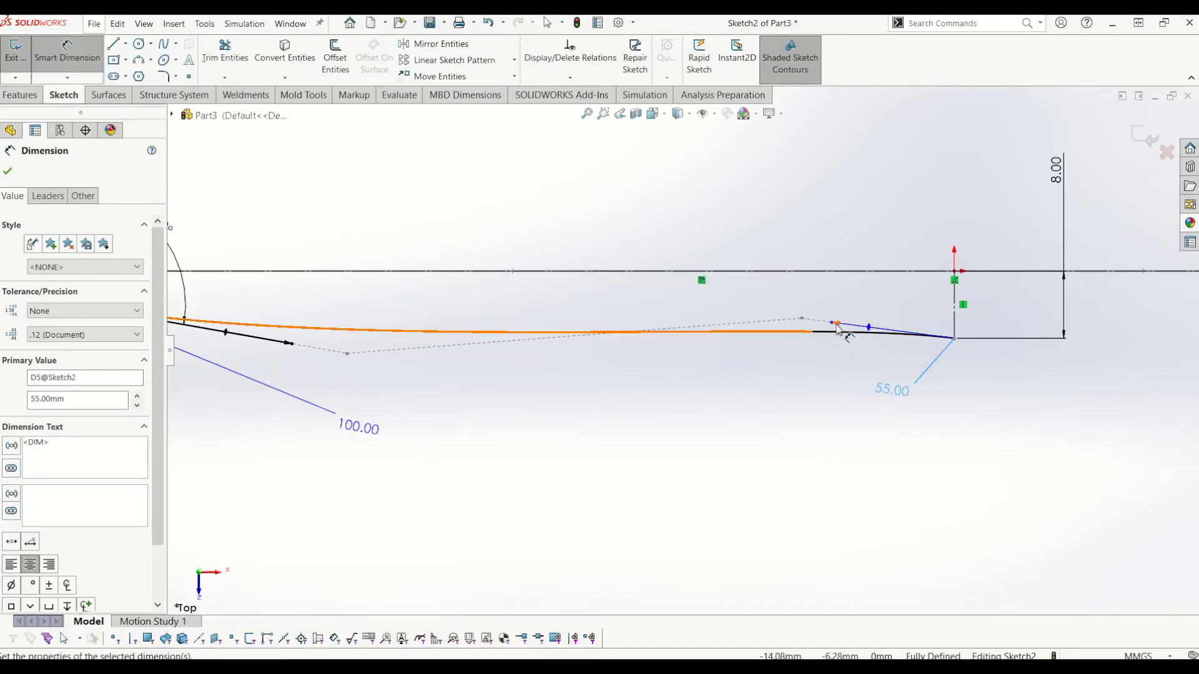
# Dimension the angle between the spline's right tangent handle and the 8 mm vertical line as 60°, and move the 8 mm dimension below the spline.
pyautogui.click(835, 325)
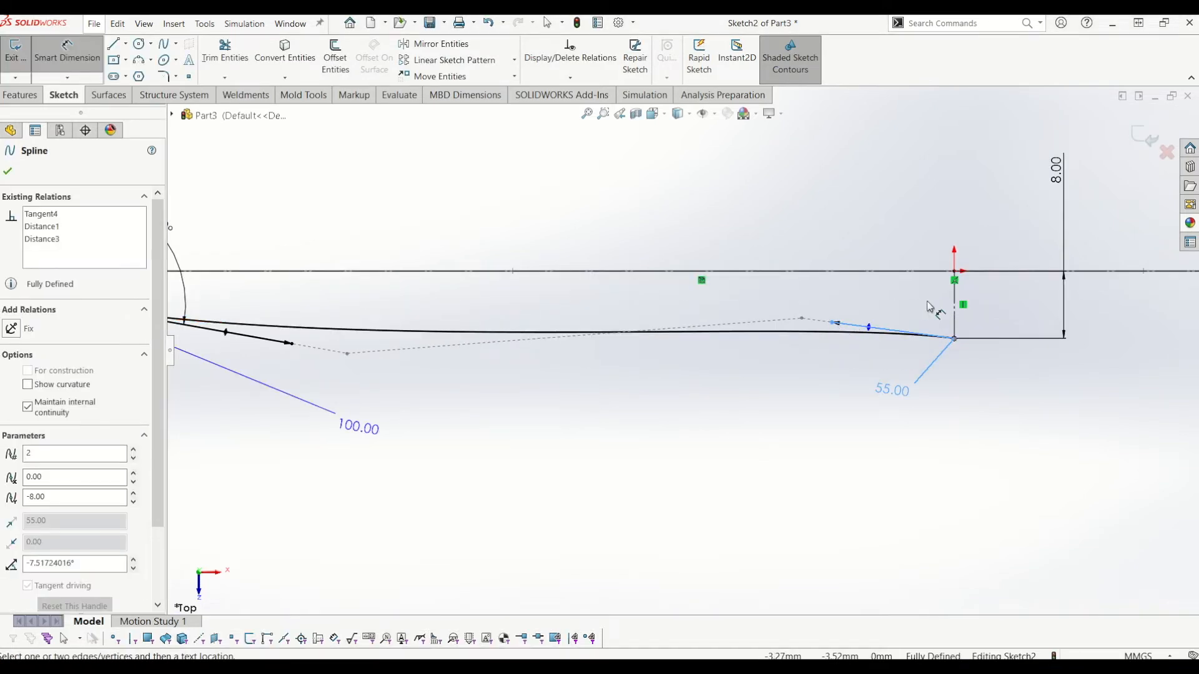
pyautogui.click(955, 316)
pyautogui.scroll(3, 899, 250)
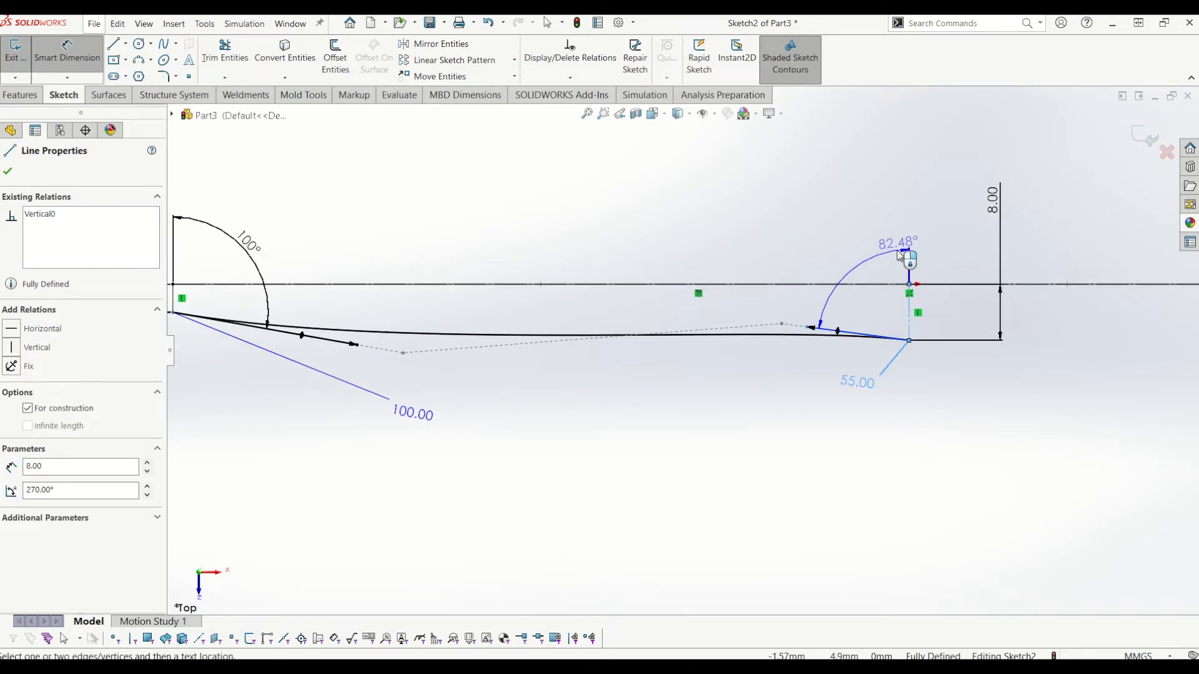
pyautogui.click(781, 274)
pyautogui.write('60')
pyautogui.press('Return')
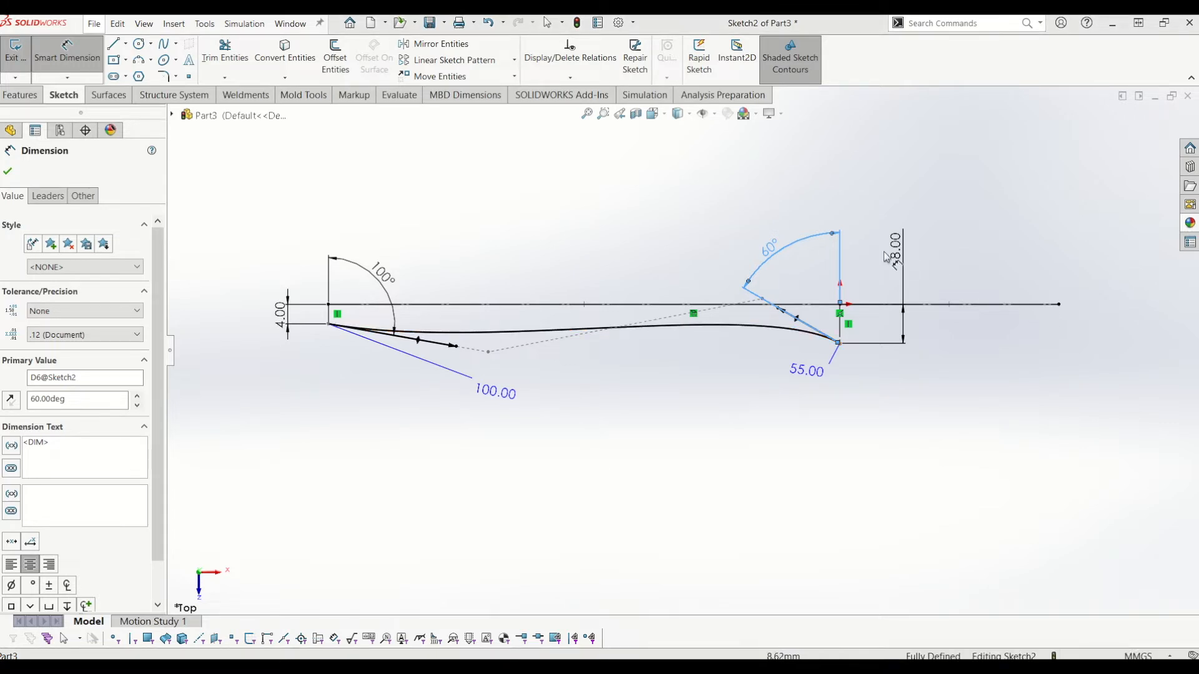
pyautogui.moveTo(892, 257)
pyautogui.mouseDown()
pyautogui.moveTo(743, 268)
pyautogui.moveTo(705, 393)
pyautogui.mouseUp()
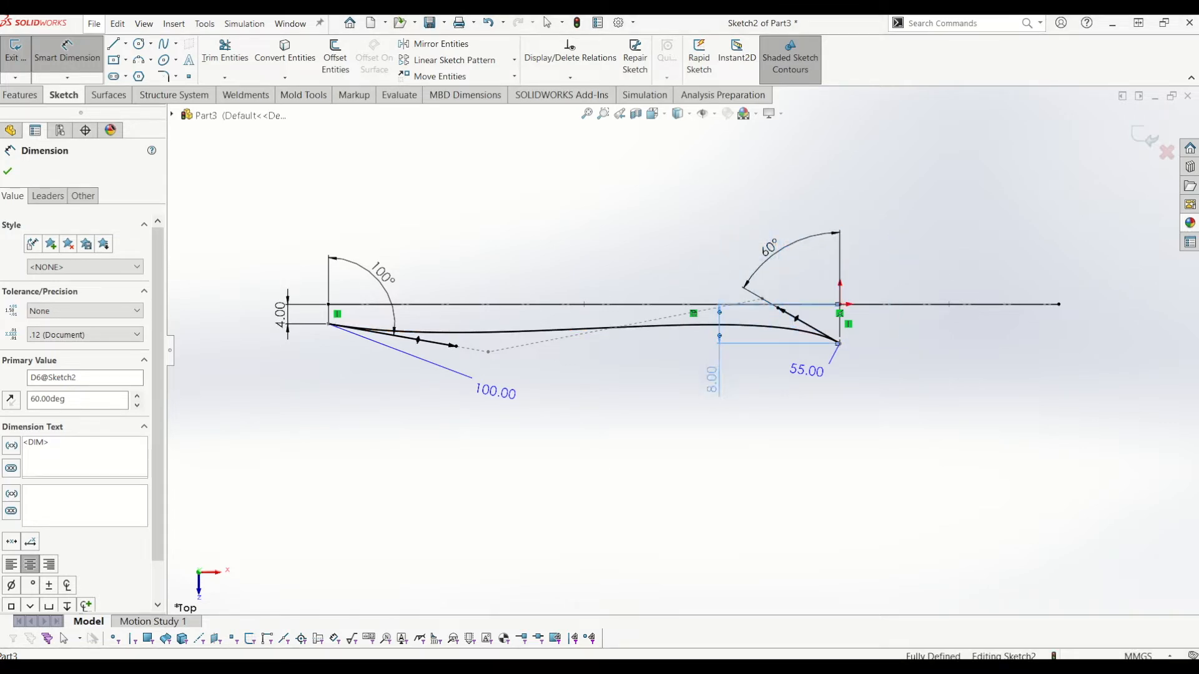
pyautogui.click(1020, 428)
# Draw a second two-point spline from the first spline's right endpoint to the right end of the horizontal centerline.
pyautogui.scroll(2, 1020, 427)
pyautogui.scroll(-3, 805, 348)
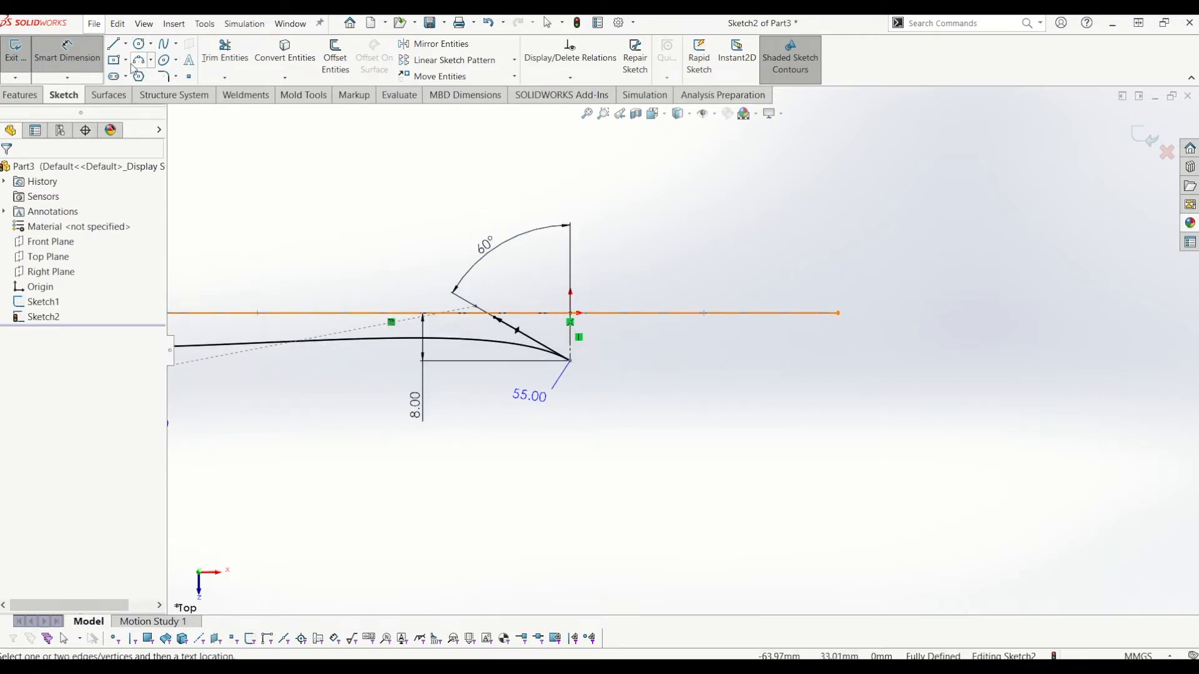
pyautogui.click(163, 43)
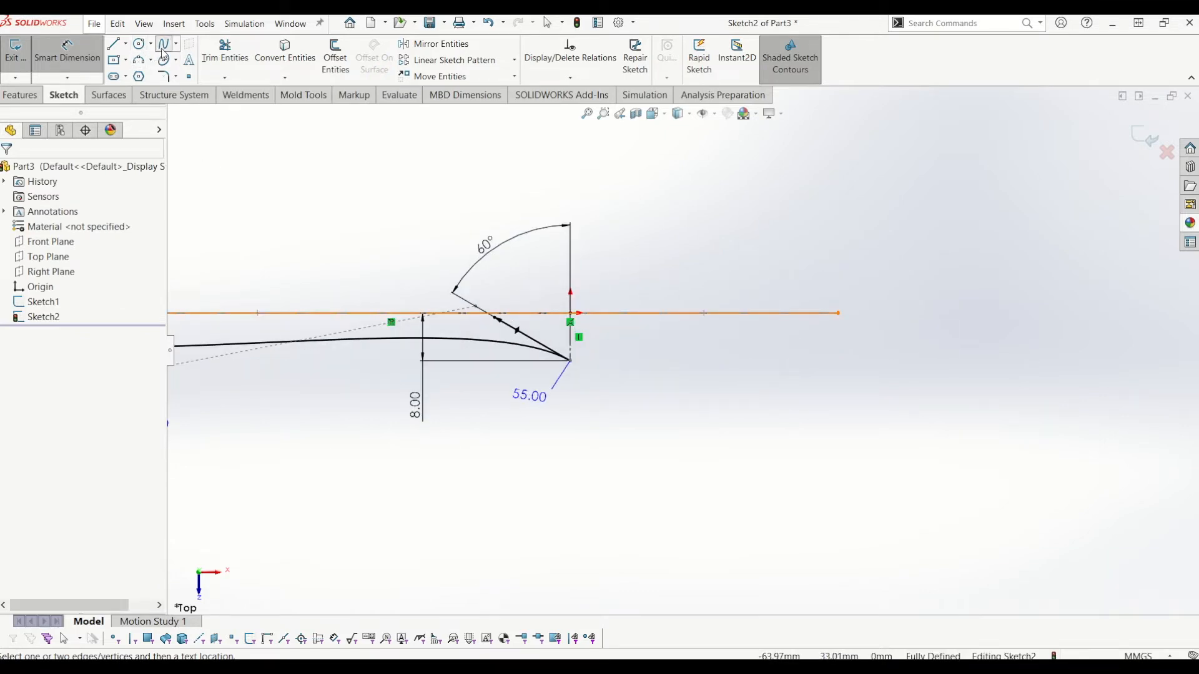
pyautogui.click(571, 362)
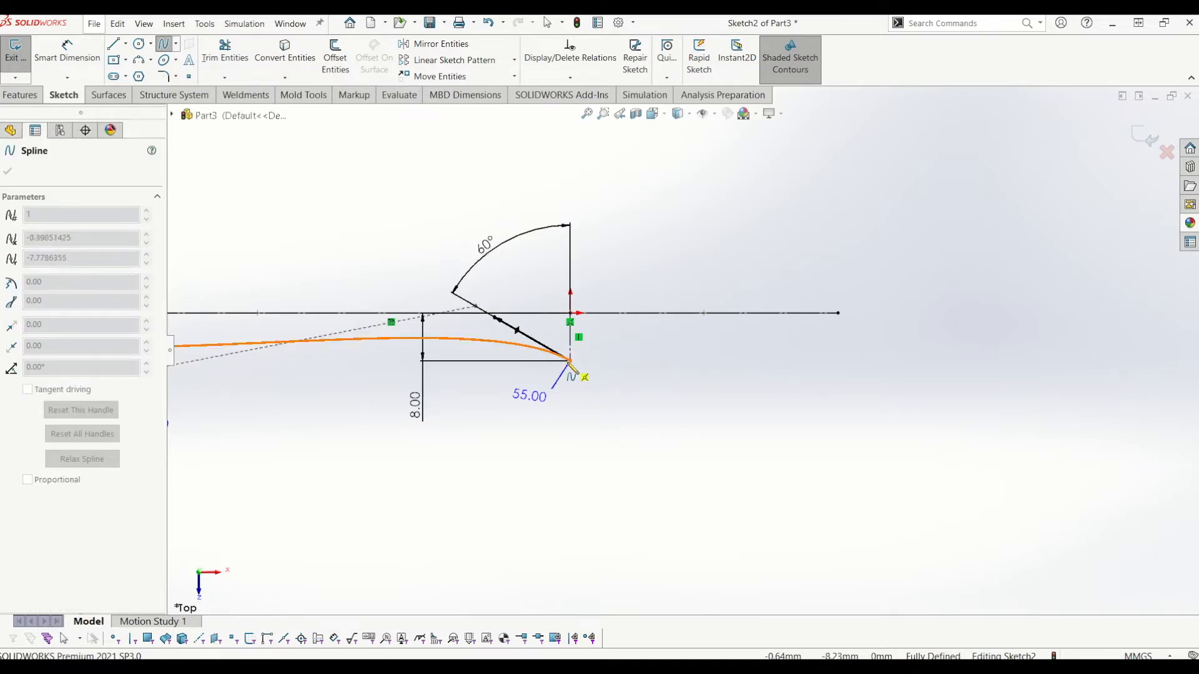
pyautogui.click(570, 361)
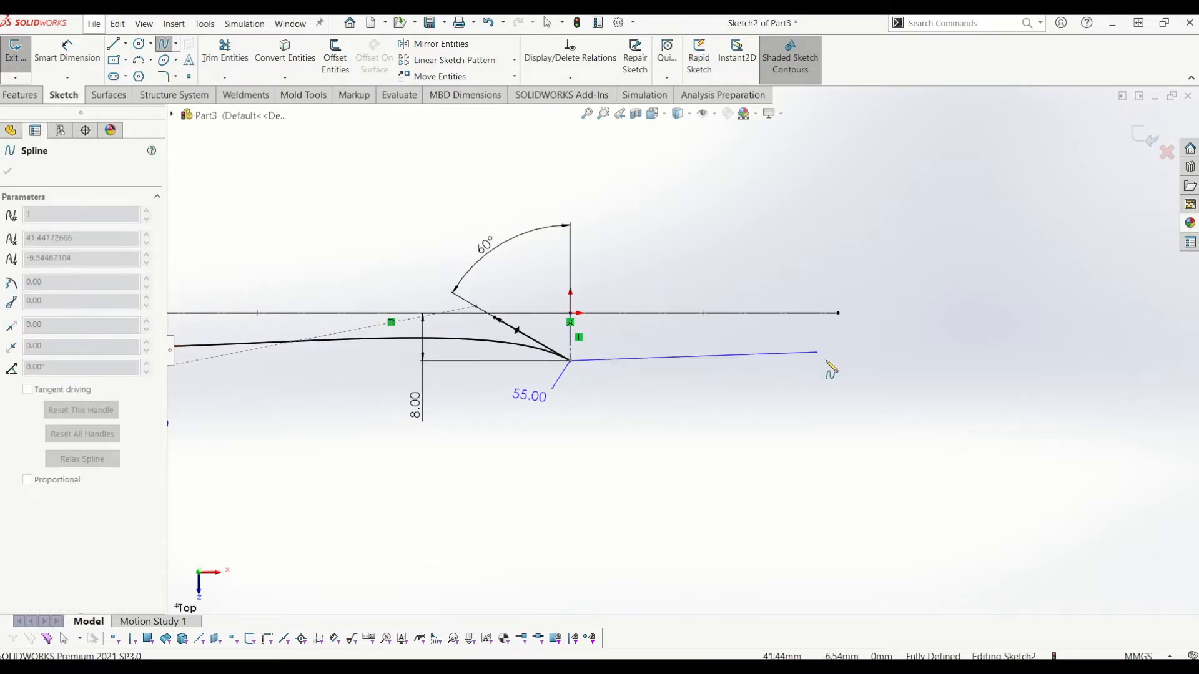
pyautogui.click(838, 313)
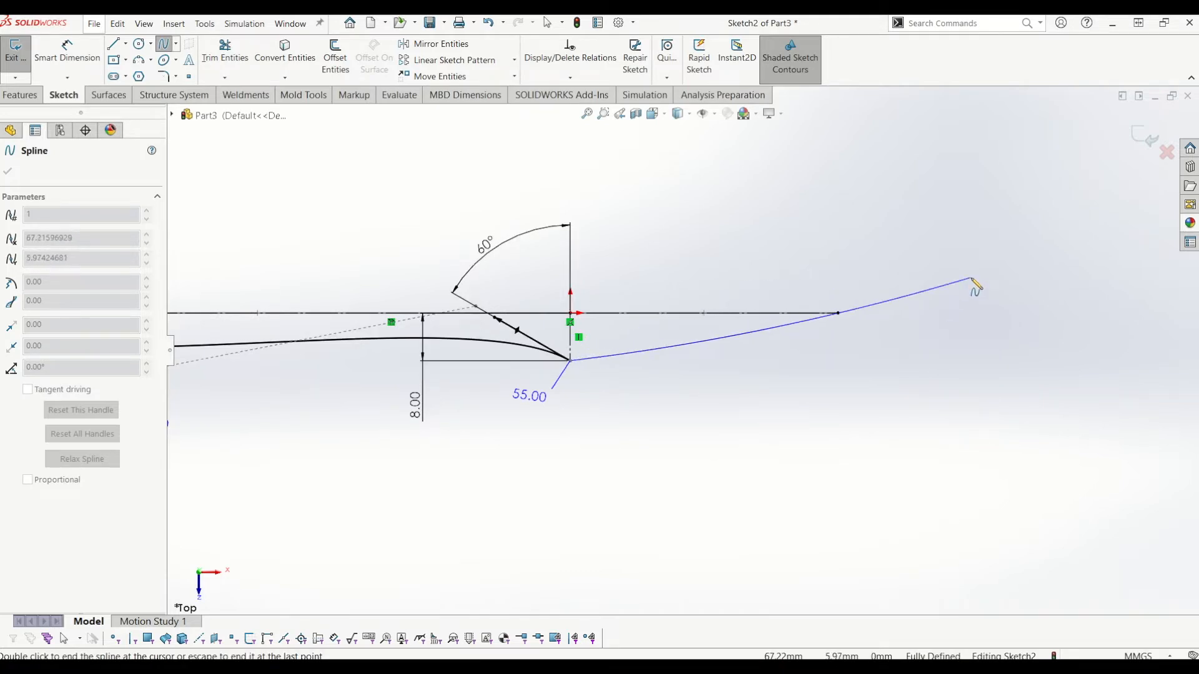
pyautogui.press('Escape')
# Bulge the new spline downward by pulling its left tangent handle to about 39° below horizontal and its right handle almost straight down.
pyautogui.click(681, 343)
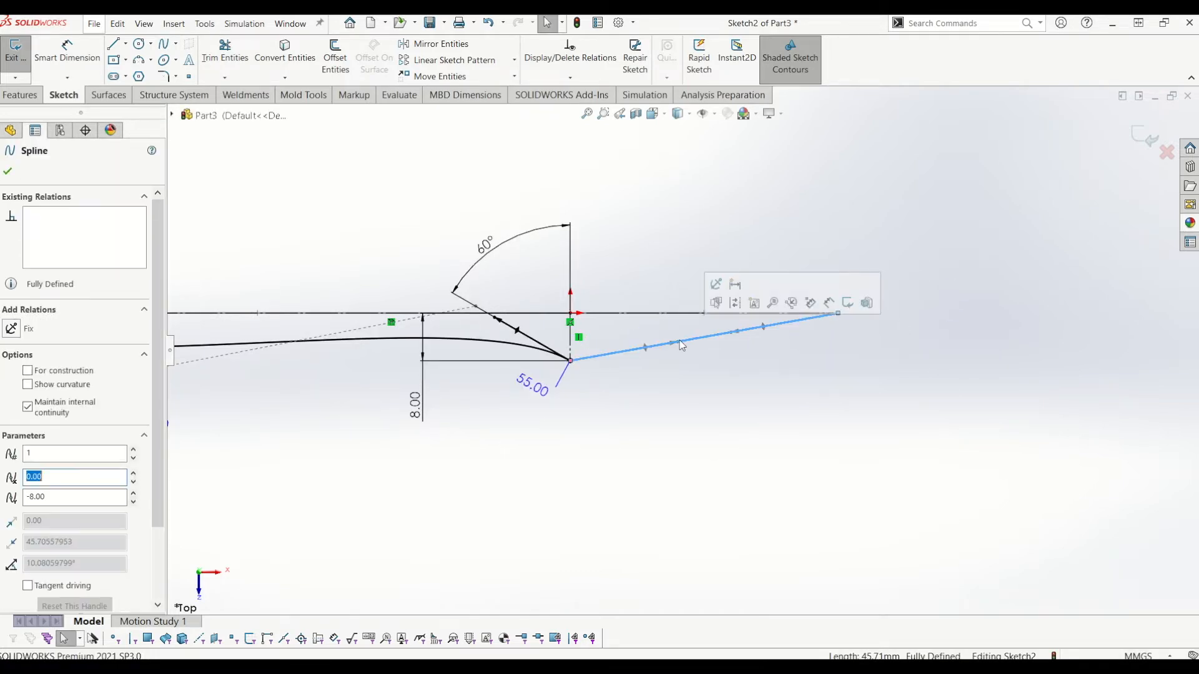
pyautogui.scroll(-2, 668, 350)
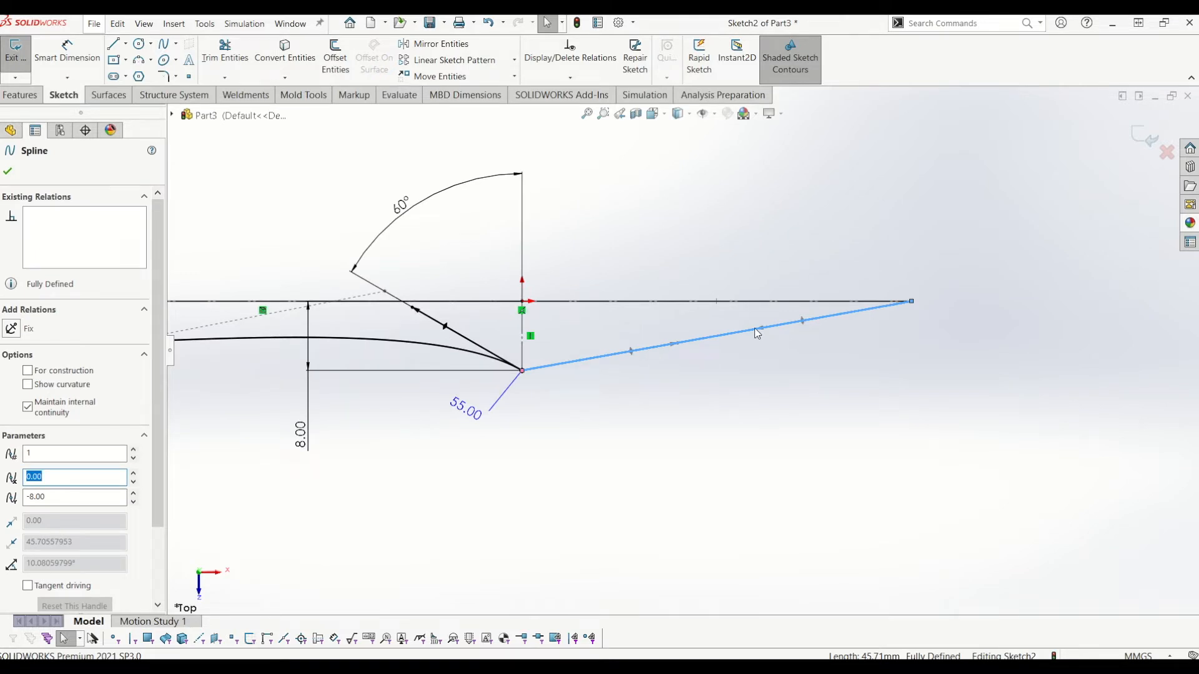
pyautogui.moveTo(758, 334); pyautogui.dragTo(718, 384)
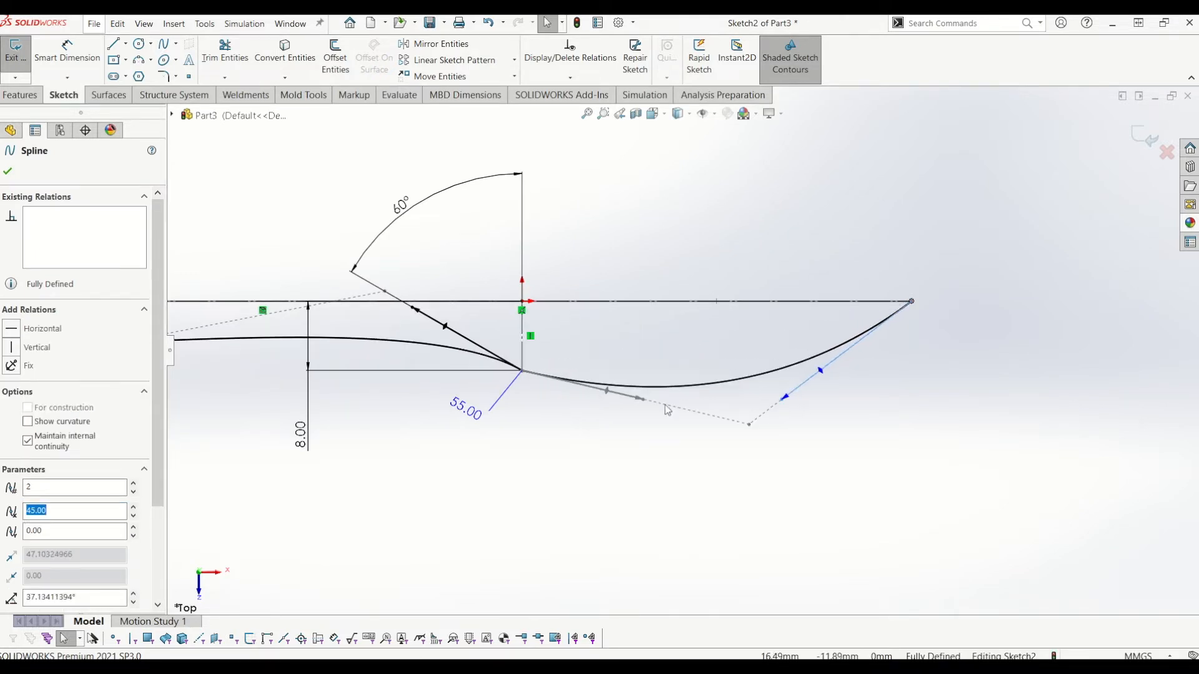
pyautogui.moveTo(643, 405); pyautogui.dragTo(665, 463)
pyautogui.moveTo(825, 365); pyautogui.dragTo(910, 403)
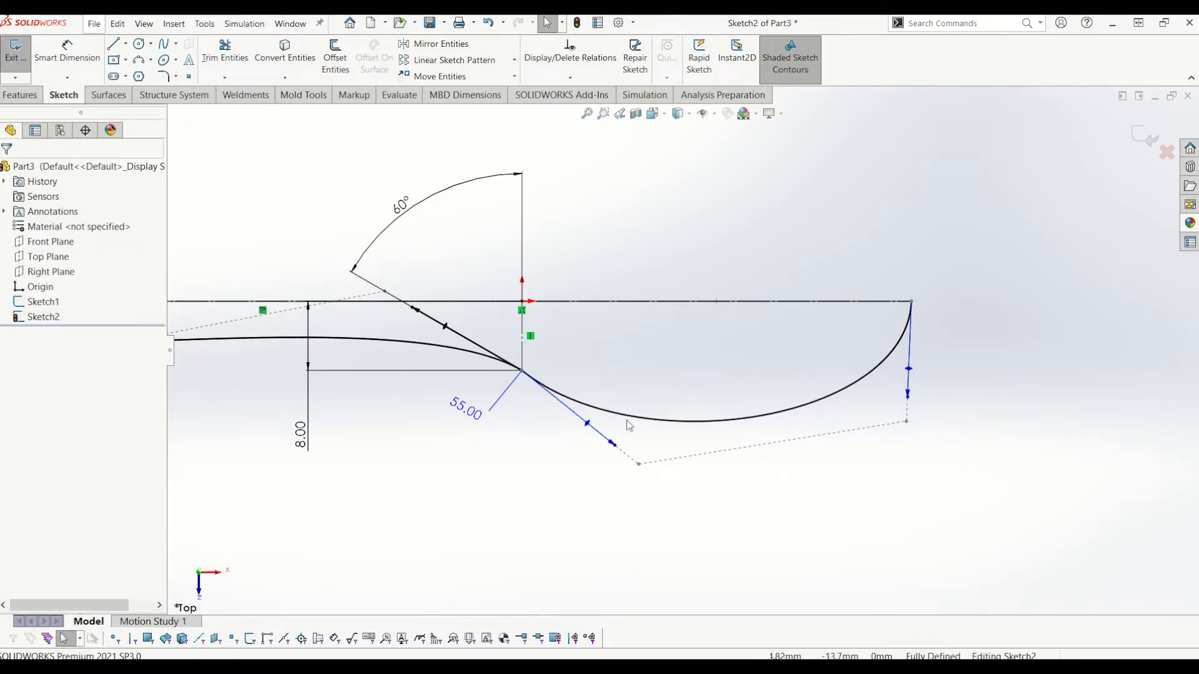
# Add a Tangent relation between the two splines at their shared endpoint.
pyautogui.click(523, 373)
pyautogui.click(536, 382)
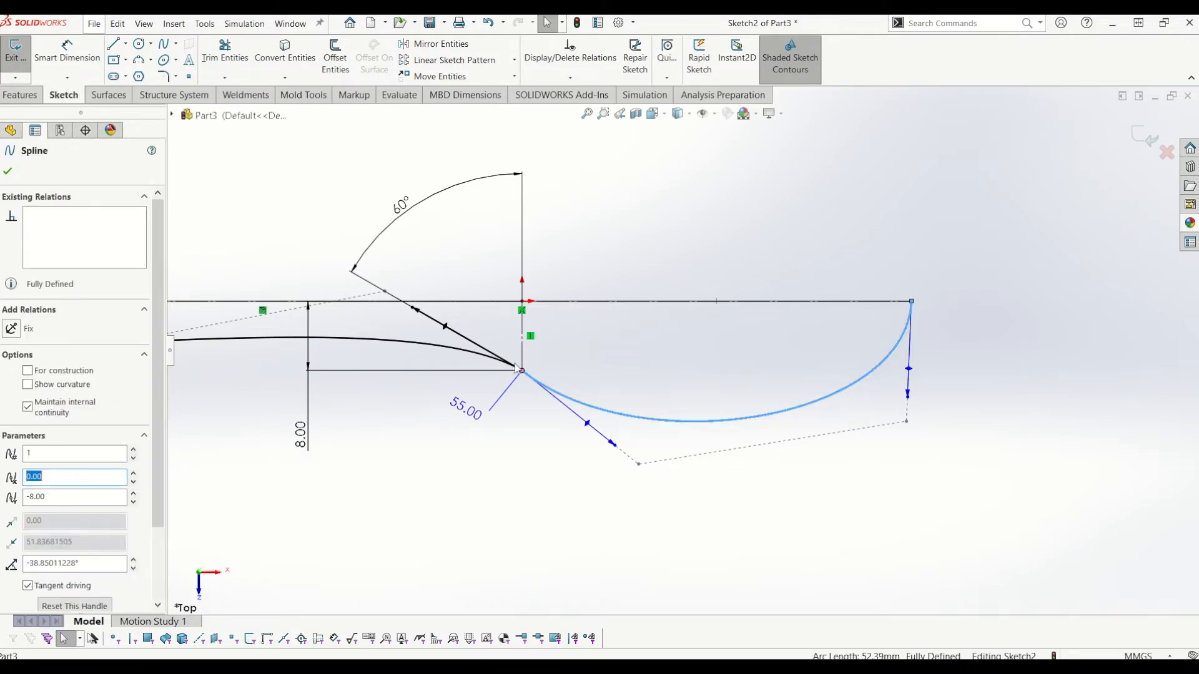
pyautogui.keyDown('ctrl'); pyautogui.click(281, 338); pyautogui.keyUp('ctrl')
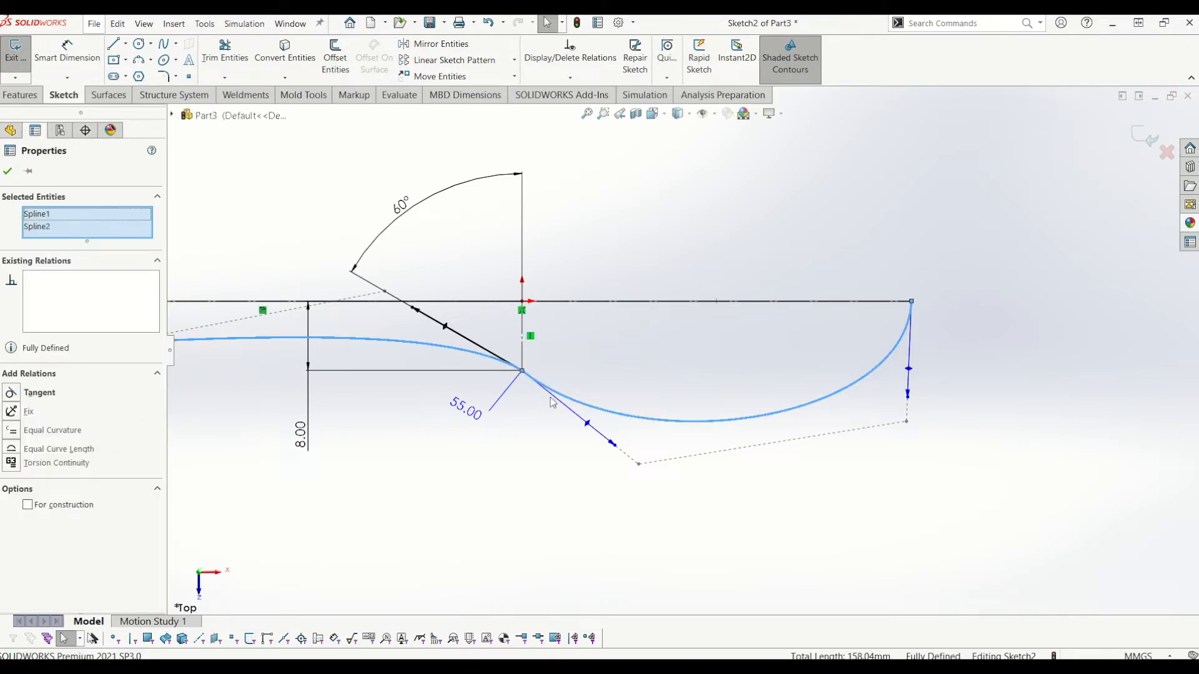
pyautogui.click(13, 395)
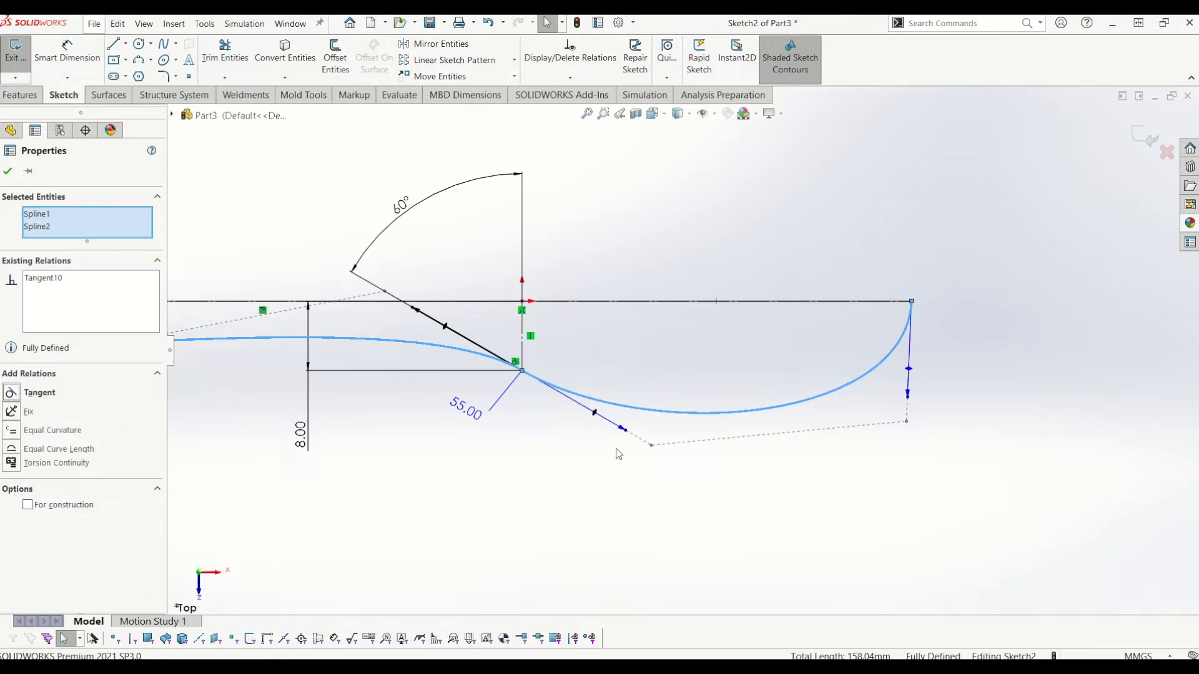
pyautogui.click(661, 488)
# Dimension the second spline's left tangent handle and set its length value to 90 mm.
pyautogui.click(99, 38)
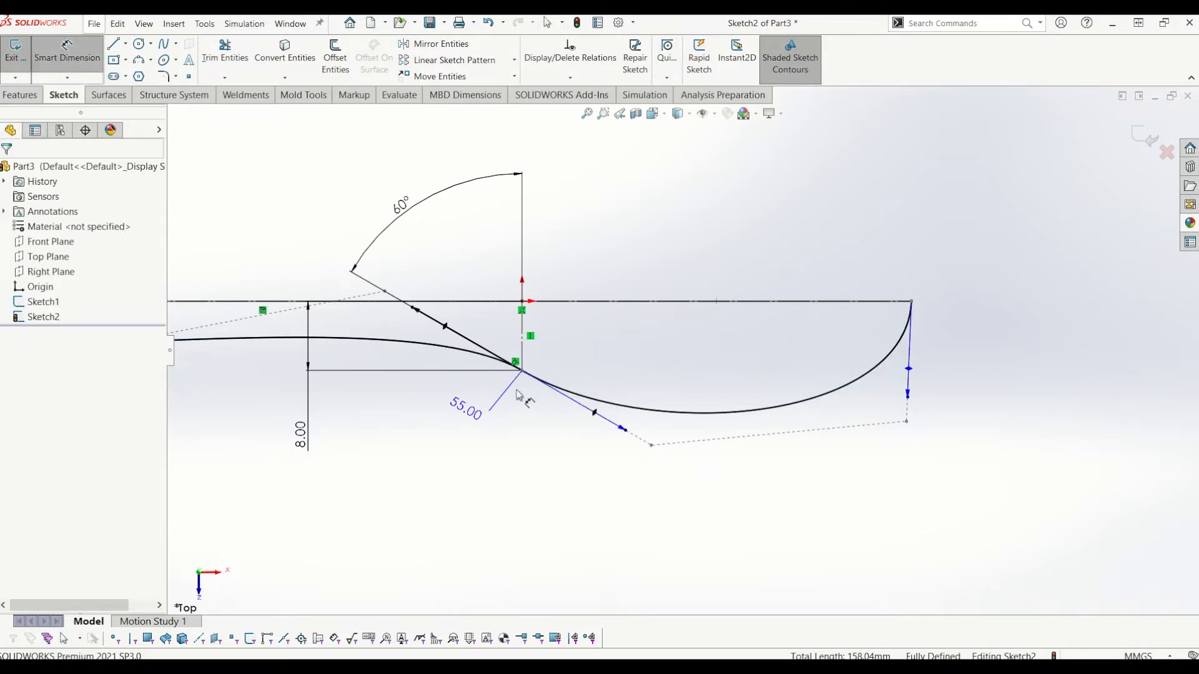
pyautogui.click(594, 415)
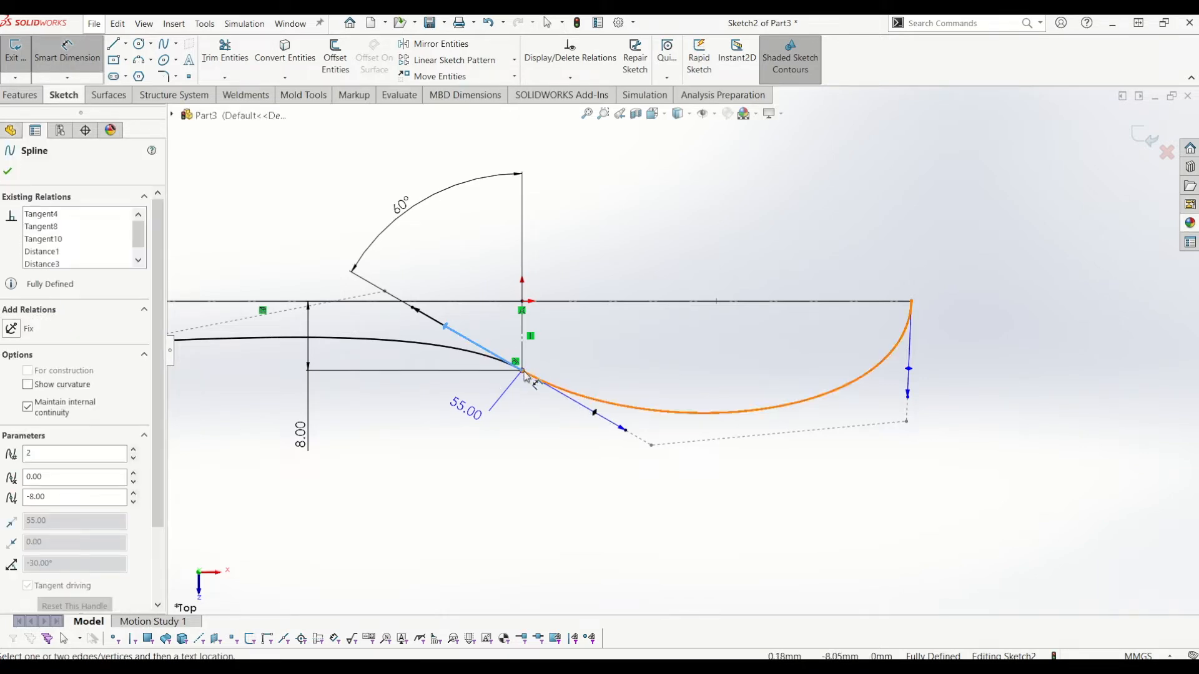
pyautogui.press('Escape')
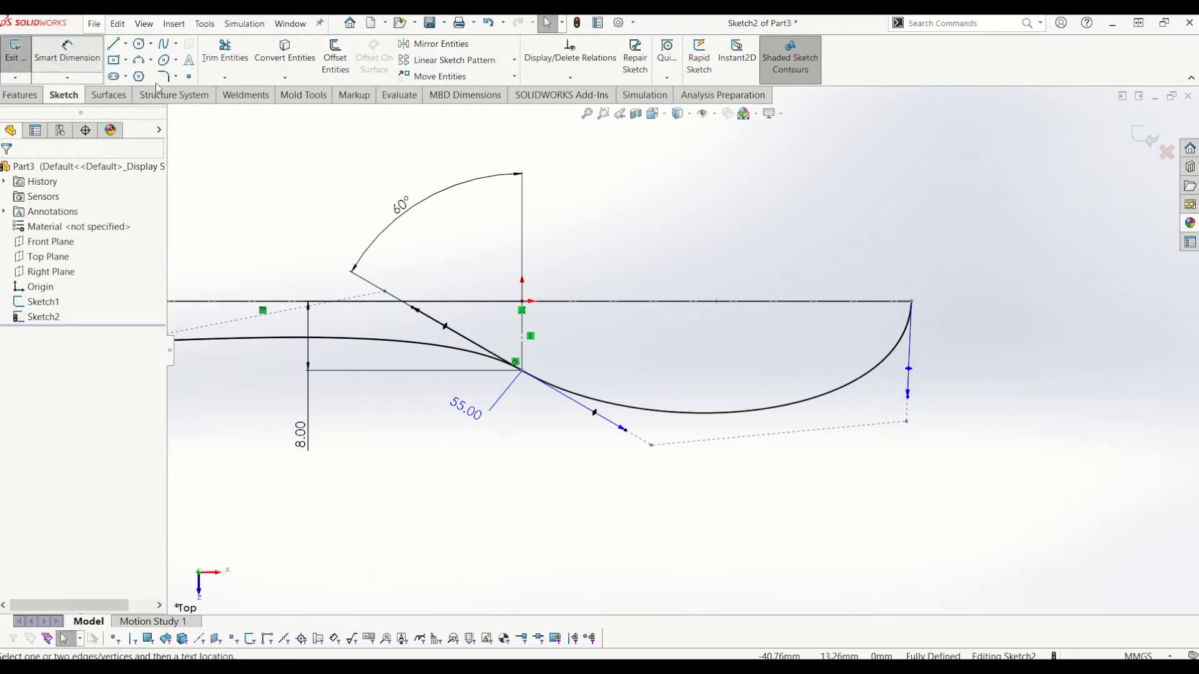
pyautogui.click(598, 417)
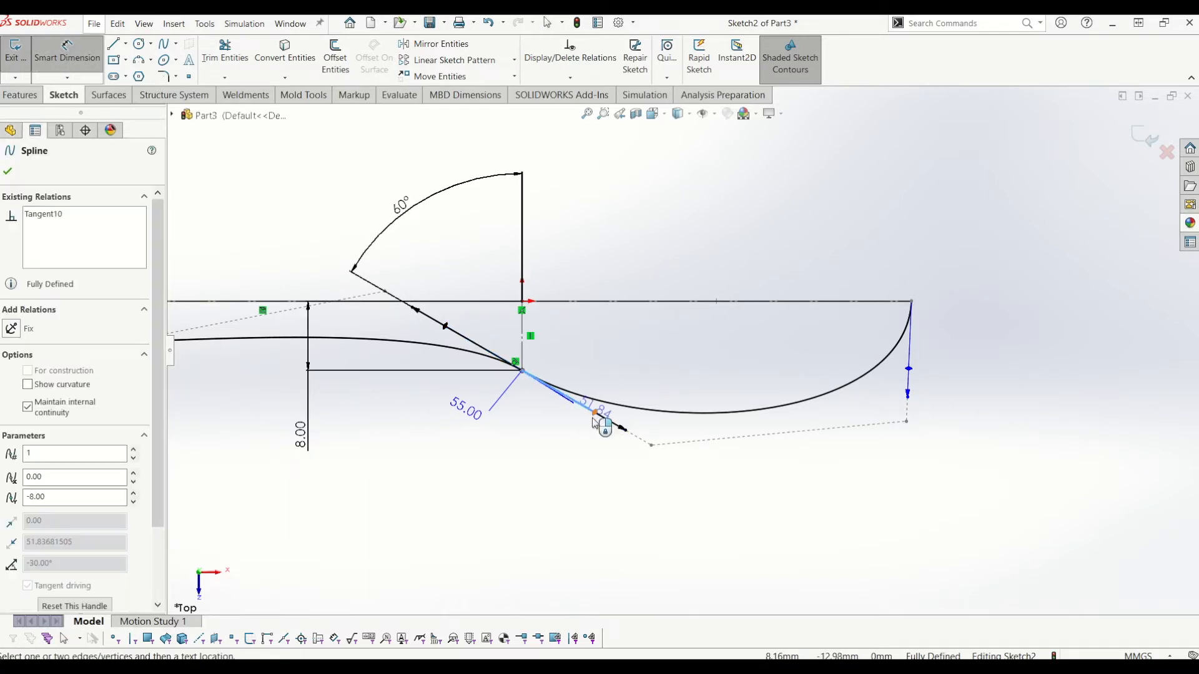
pyautogui.click(585, 463)
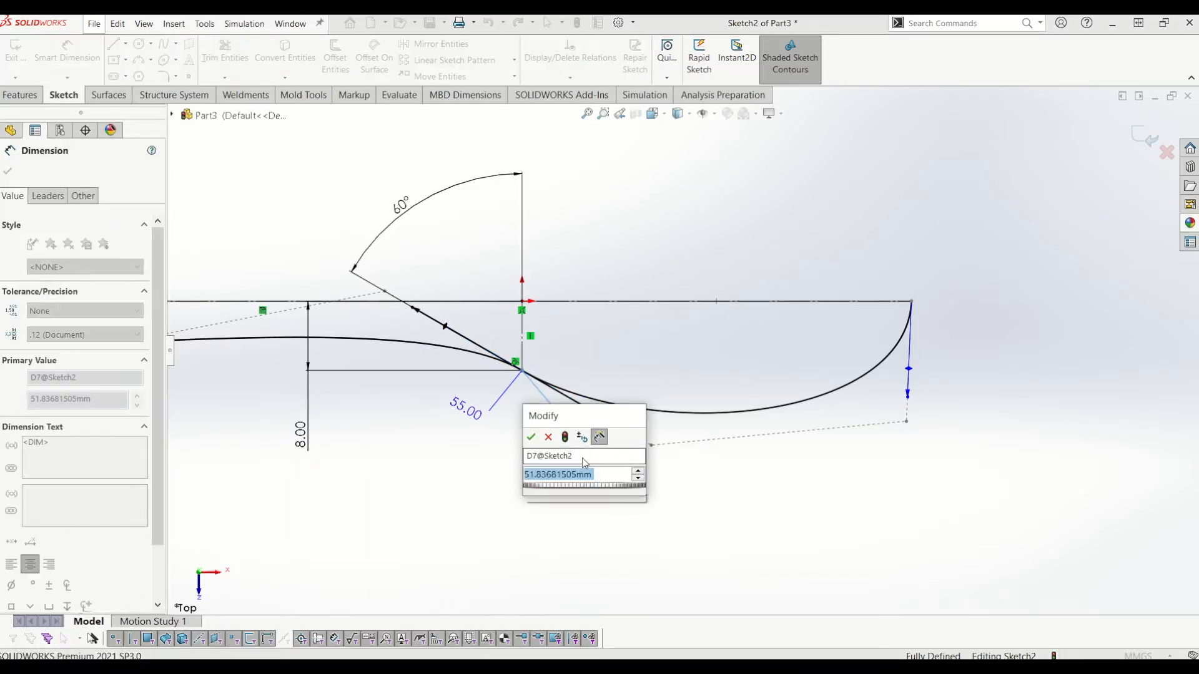
pyautogui.write('90')
pyautogui.press('Return')
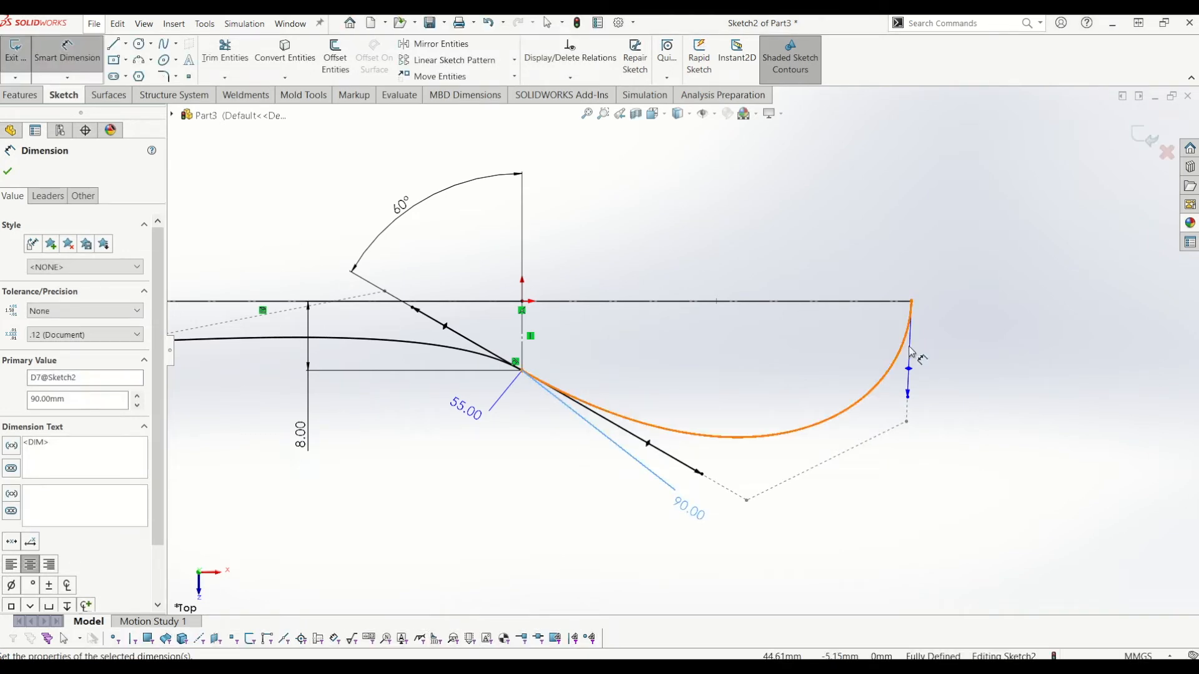
# Dimension the second spline's right tangent handle and set its length value to 50 mm.
pyautogui.click(911, 351)
pyautogui.click(937, 357)
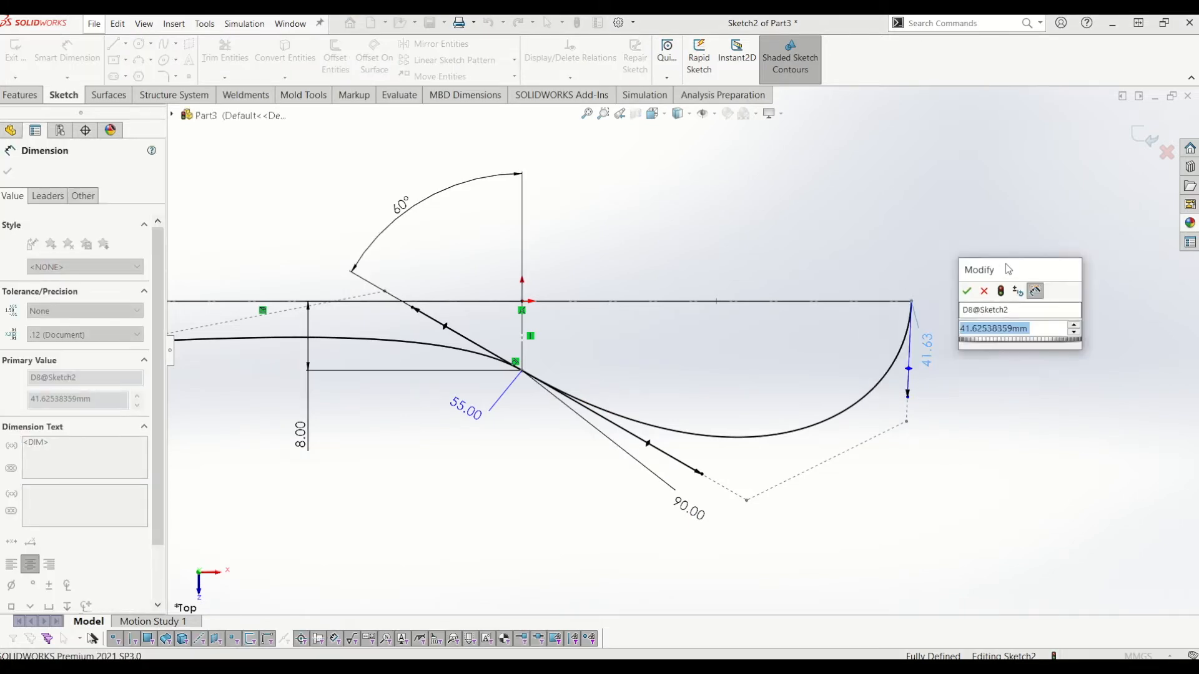
pyautogui.moveTo(1008, 269); pyautogui.dragTo(1010, 238)
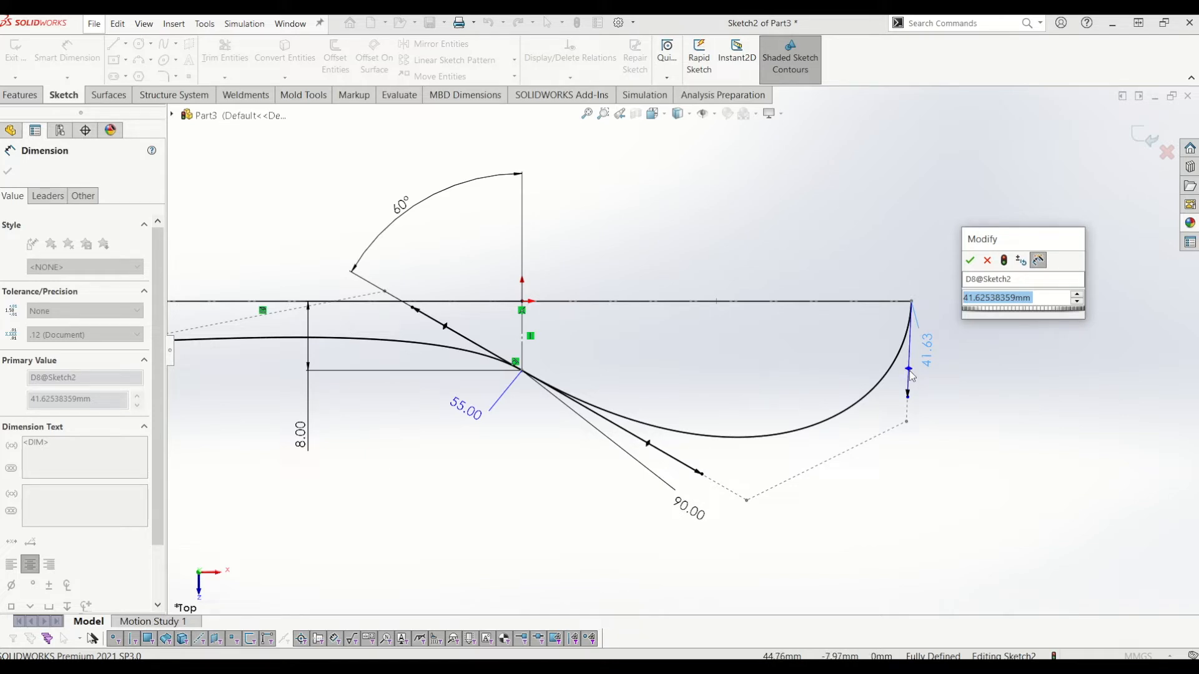
pyautogui.write('50')
pyautogui.press('Return')
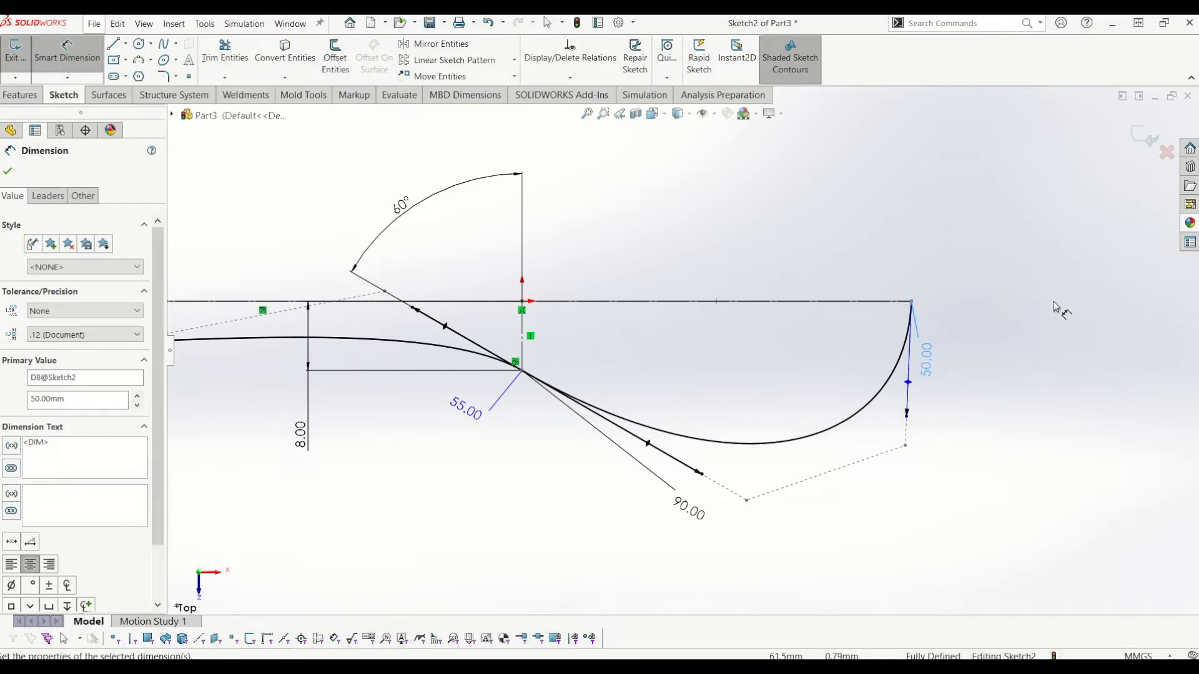
pyautogui.press('Escape')
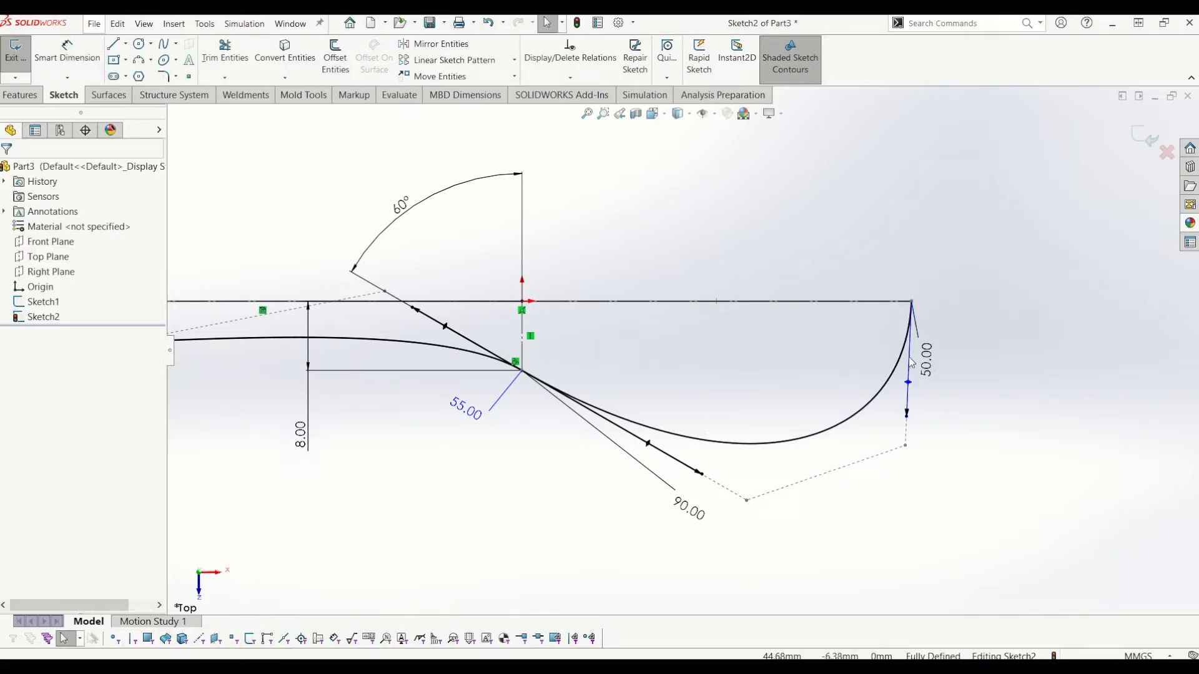
# Tilt the second spline's right tangent handle slightly outward and dimension its angle to the horizontal centerline as 90°.
pyautogui.moveTo(908, 413); pyautogui.dragTo(918, 396)
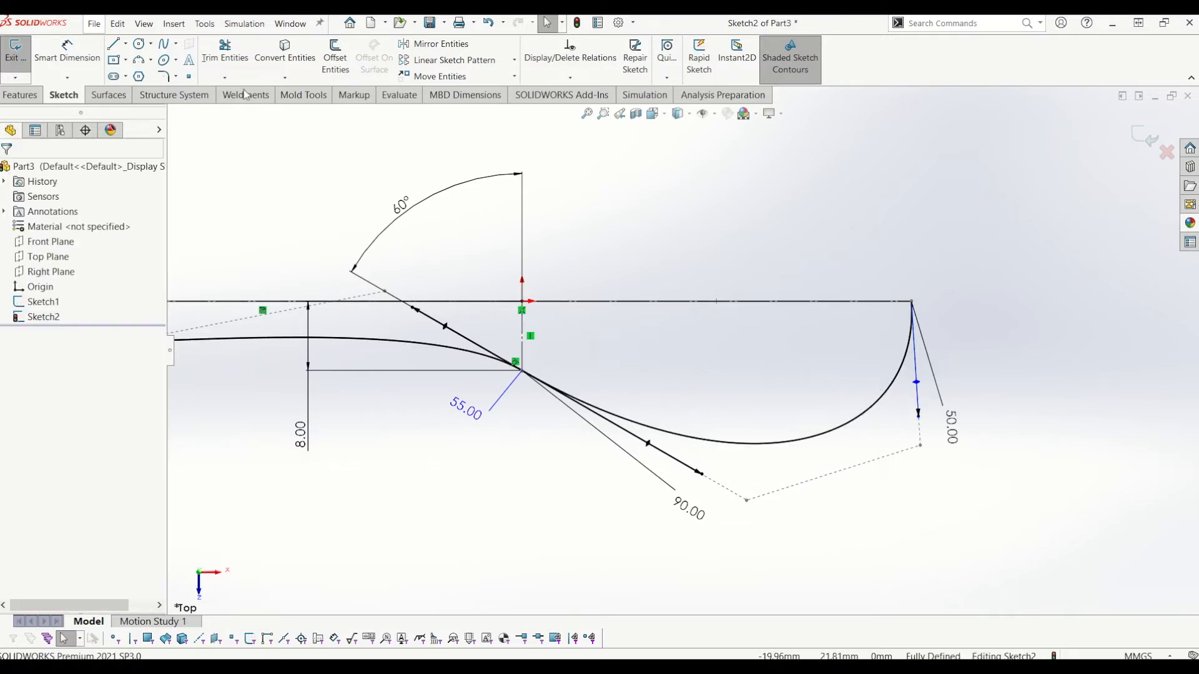
pyautogui.click(67, 53)
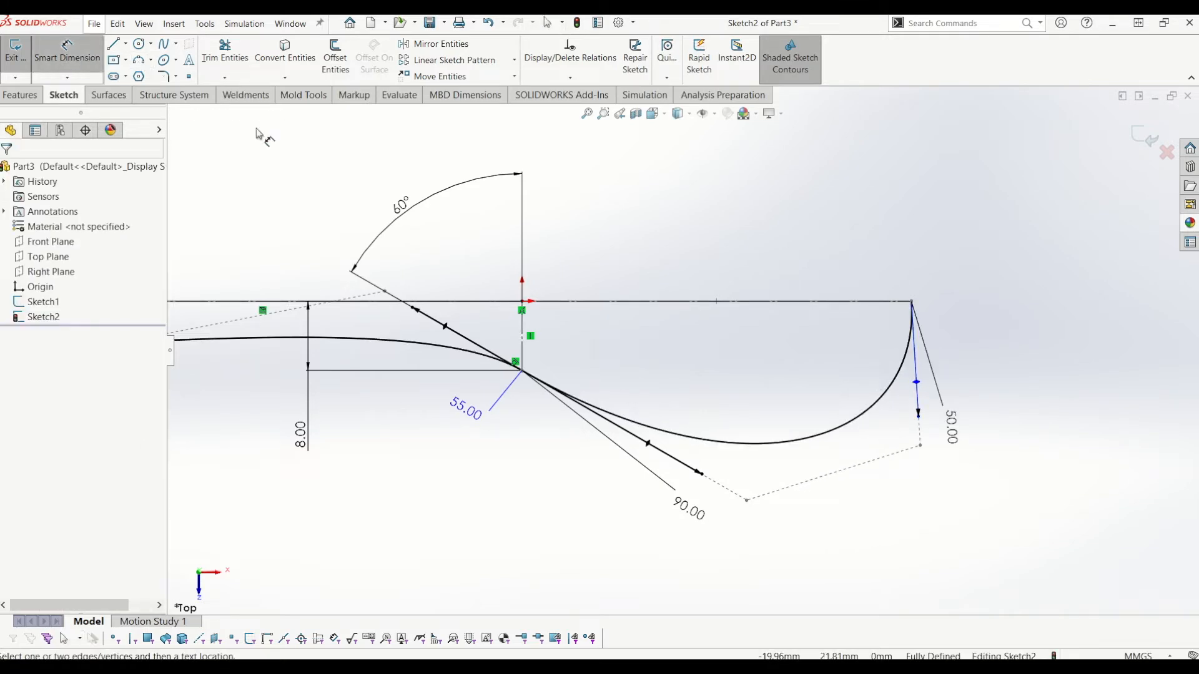
pyautogui.click(917, 417)
pyautogui.click(883, 301)
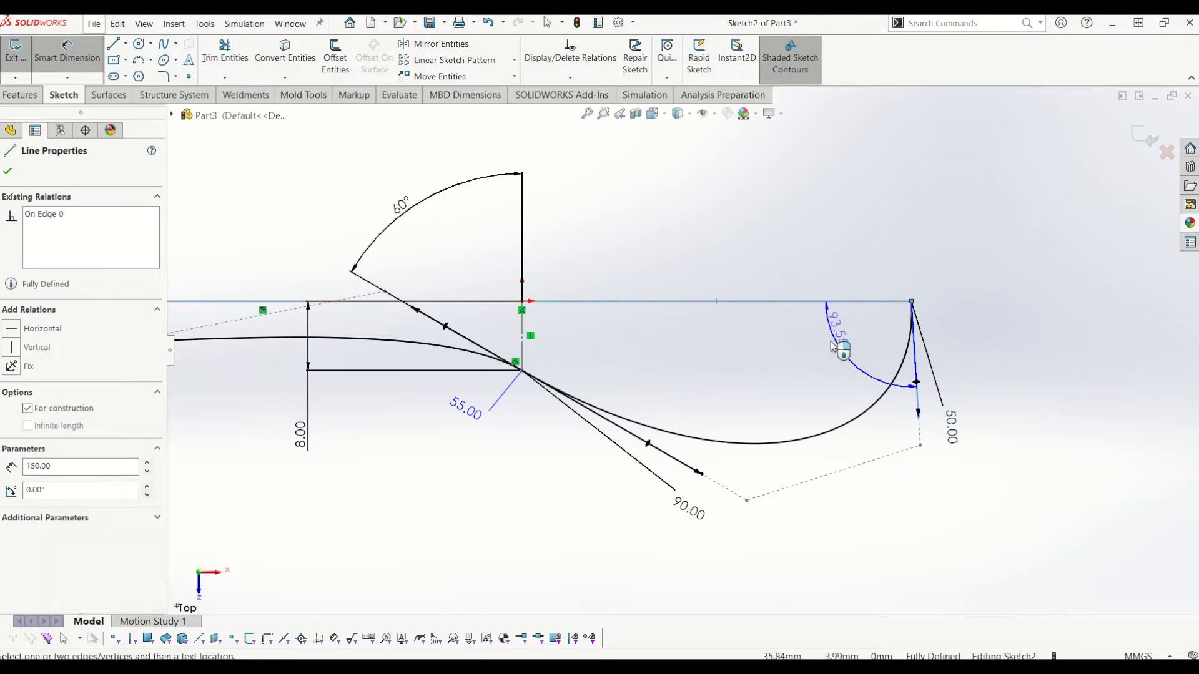
pyautogui.click(820, 350)
pyautogui.press('Return')
pyautogui.press('Escape')
# Mirror both splines about the horizontal centerline with Copy on, and exit the Top Plane sketch.
pyautogui.scroll(-6, 700, 362)
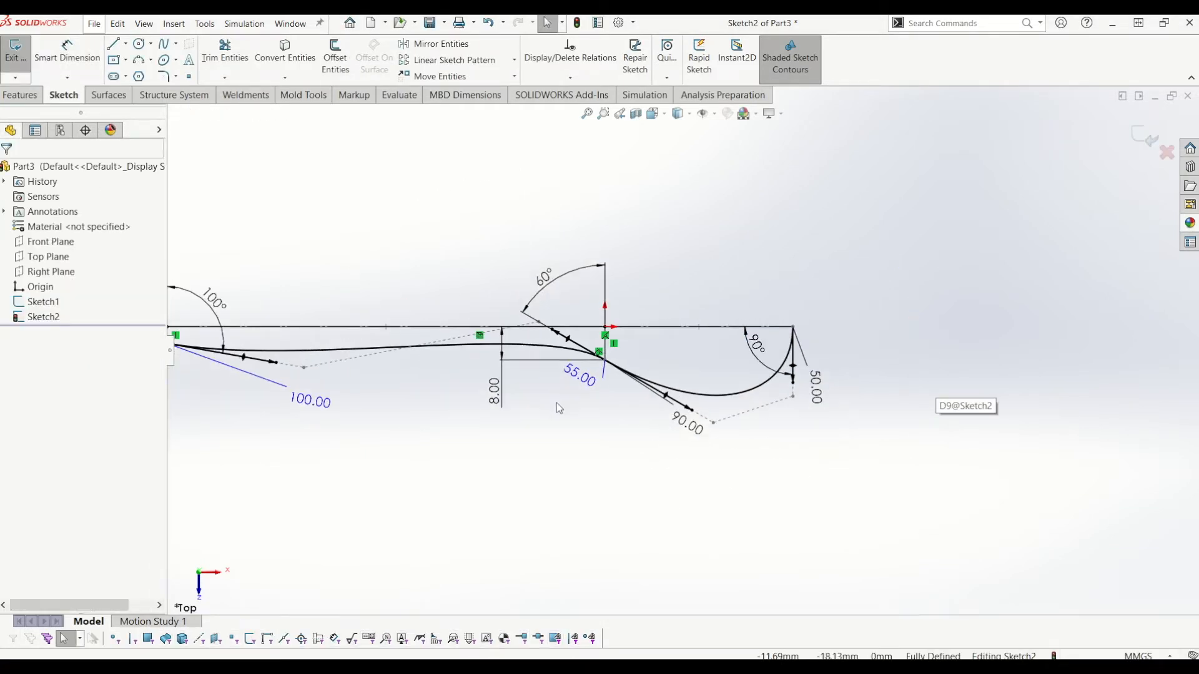
pyautogui.scroll(2, 624, 381)
pyautogui.click(630, 390)
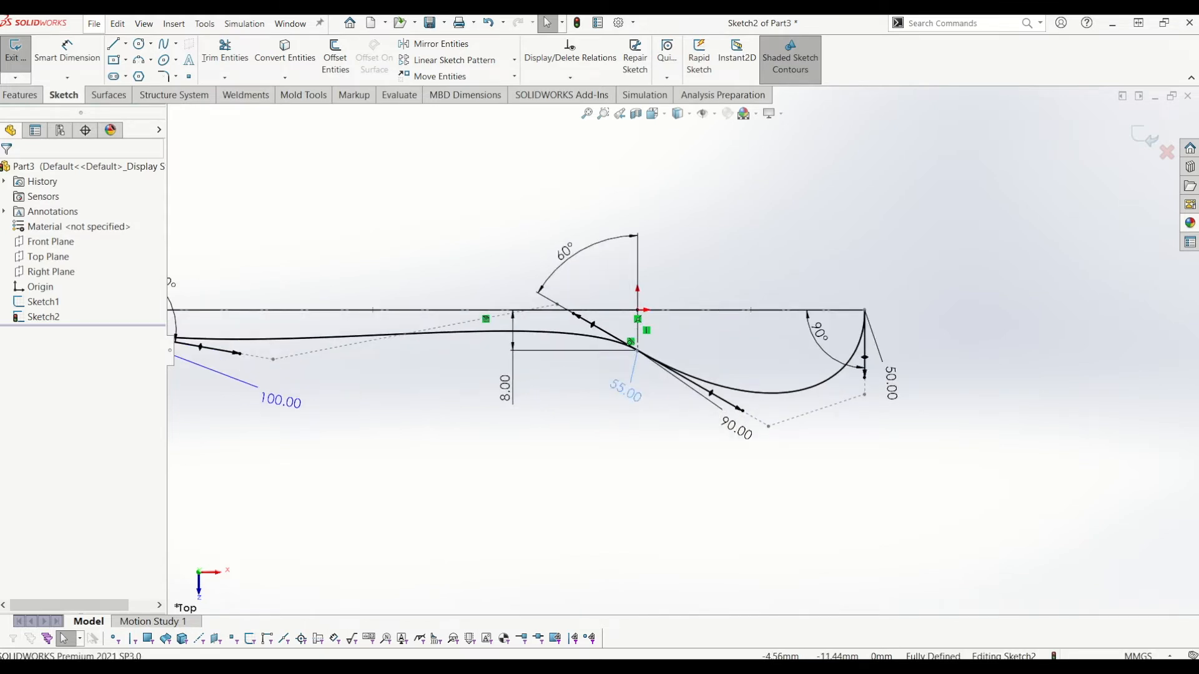
pyautogui.scroll(-3, 382, 355)
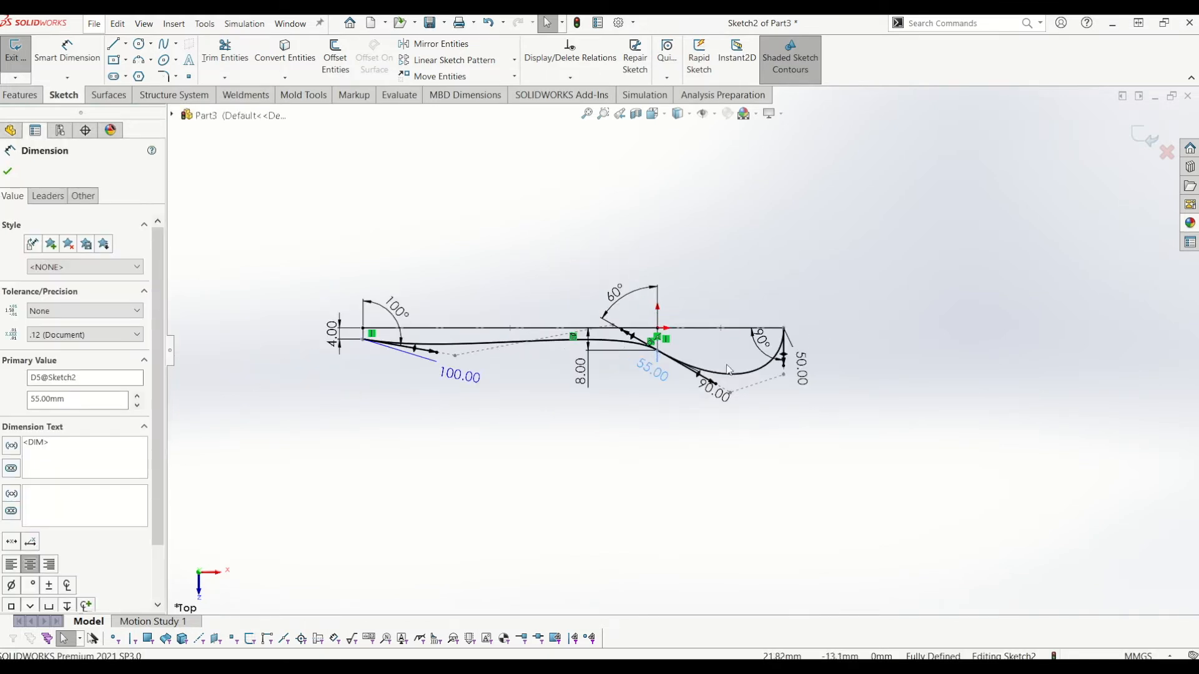
pyautogui.scroll(2, 734, 341)
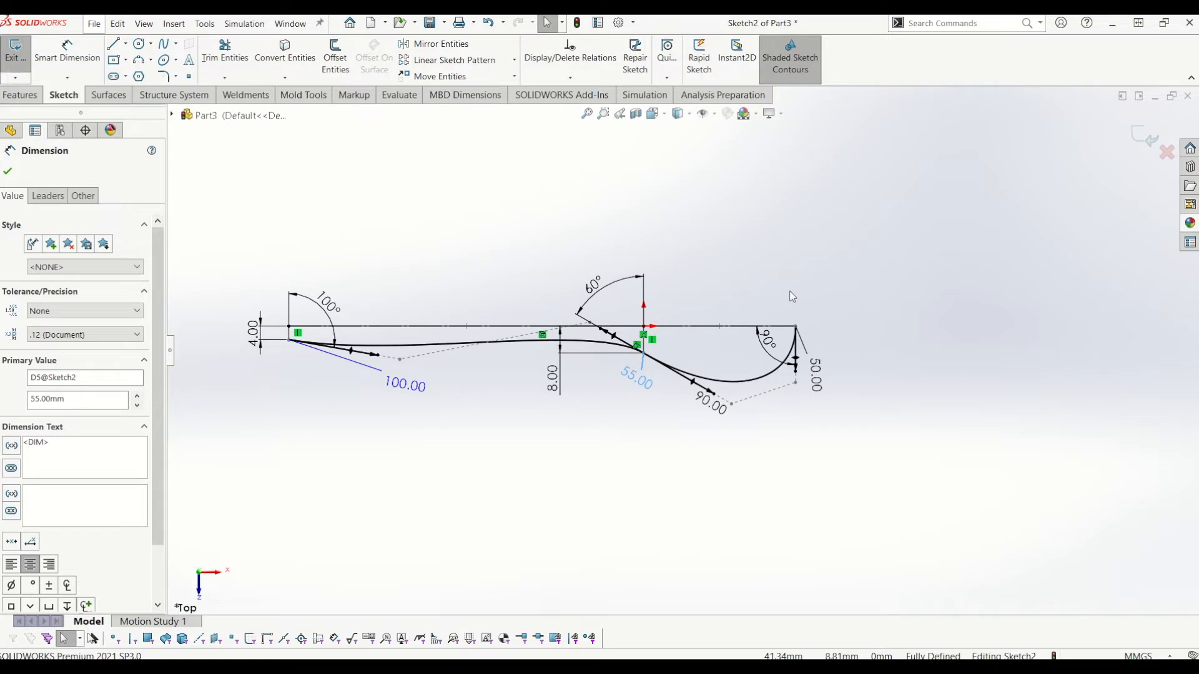
pyautogui.scroll(2, 624, 392)
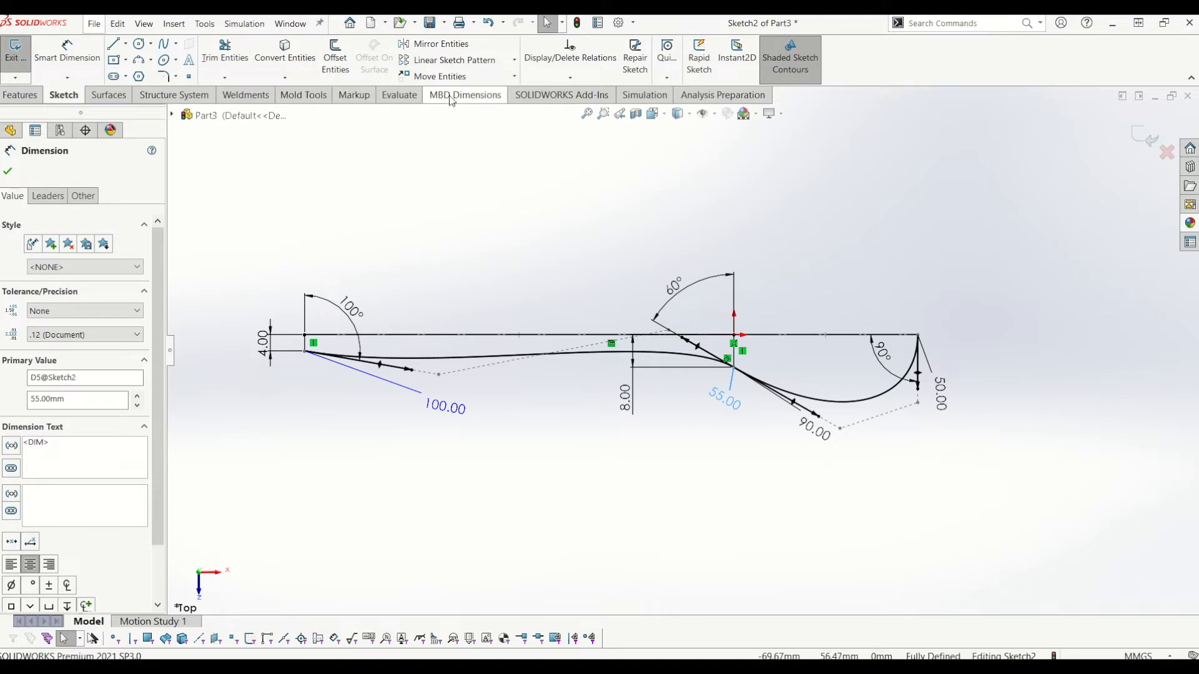
pyautogui.click(439, 44)
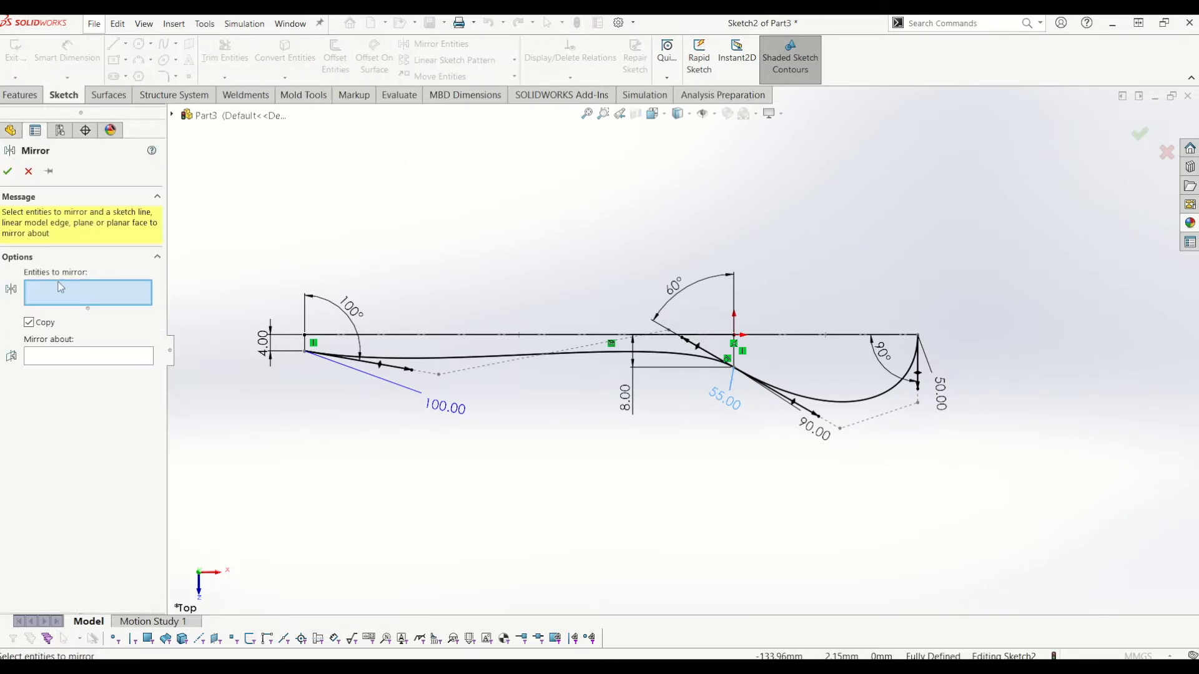
pyautogui.click(440, 358)
pyautogui.click(818, 404)
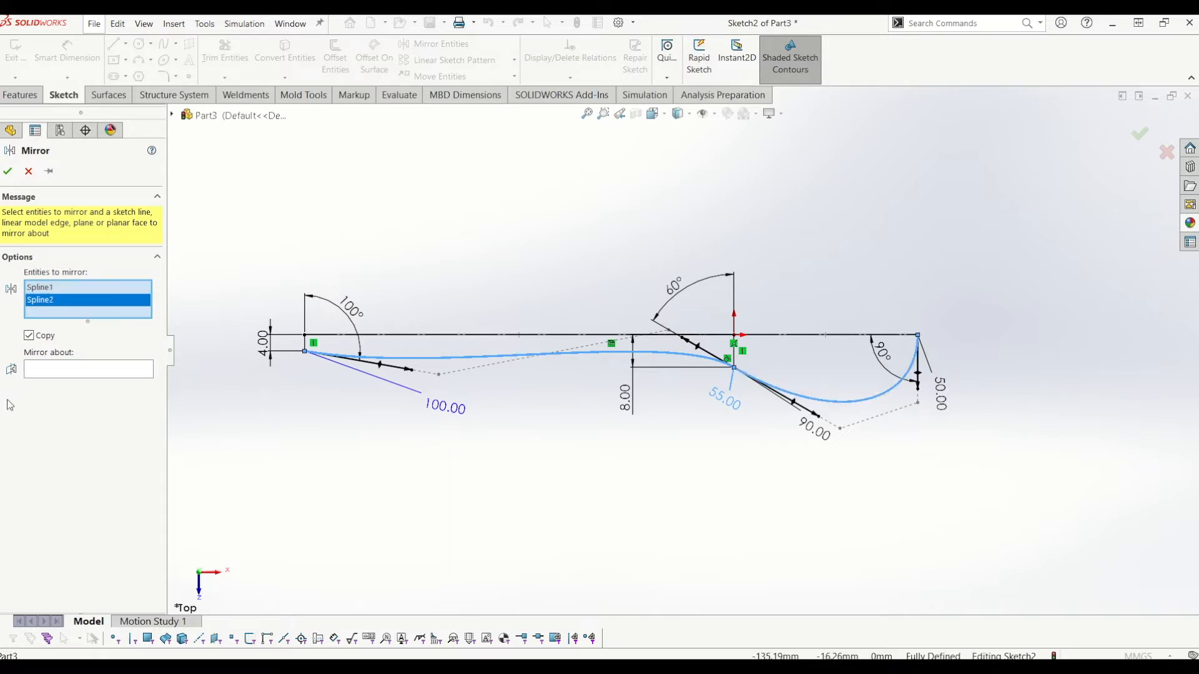
pyautogui.click(69, 373)
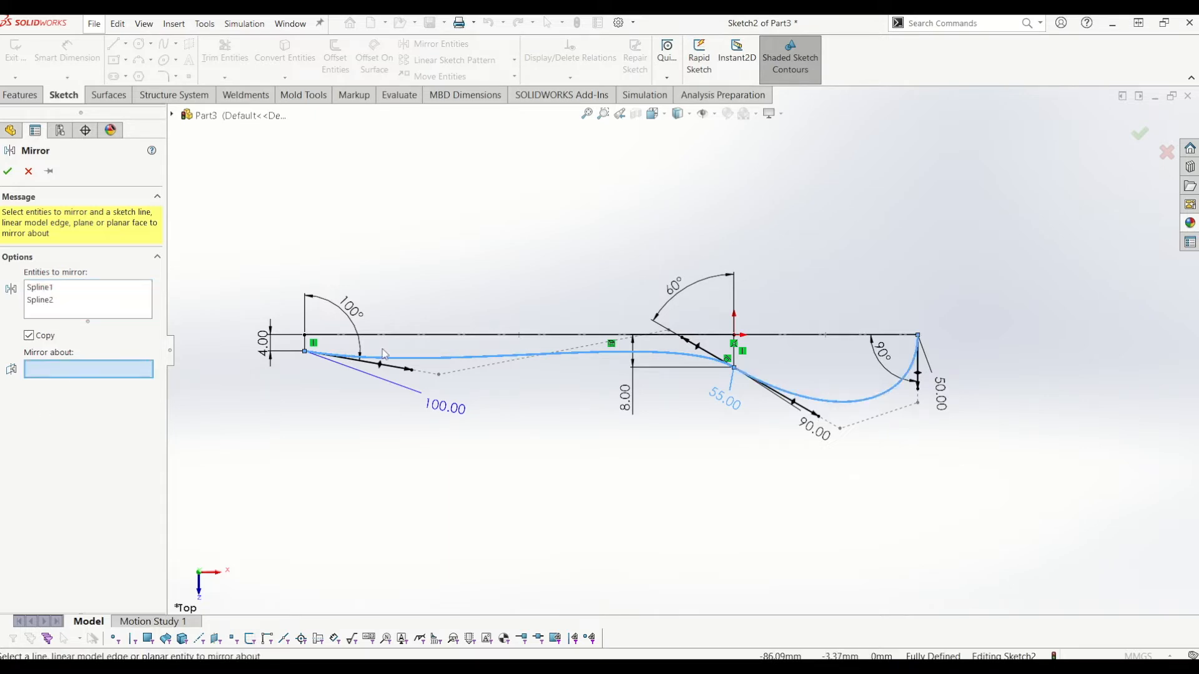
pyautogui.click(415, 336)
pyautogui.press('Return')
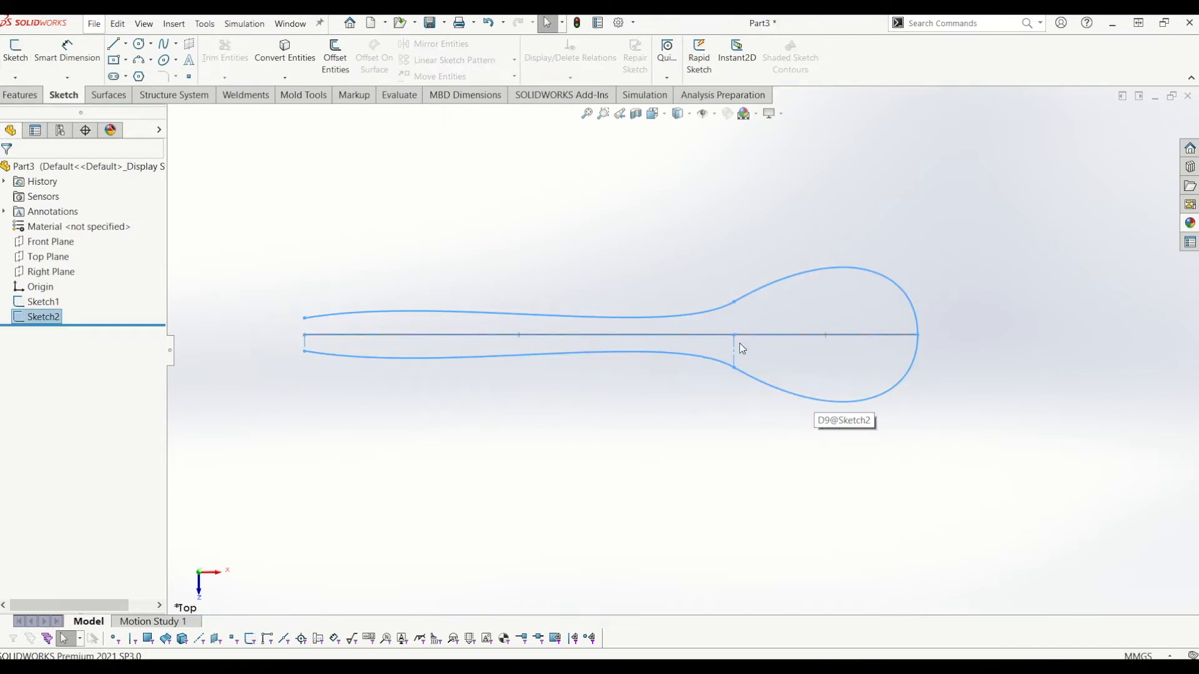
# Create a Projected Curve of type Sketch on sketch from the Front Plane arc profile and the Top Plane outline.
pyautogui.moveTo(680, 340)
pyautogui.mouseDown(button='middle')
pyautogui.moveTo(688, 215)
pyautogui.moveTo(644, 157)
pyautogui.moveTo(543, 189)
pyautogui.moveTo(615, 211)
pyautogui.moveTo(614, 225)
pyautogui.mouseUp(button='middle')
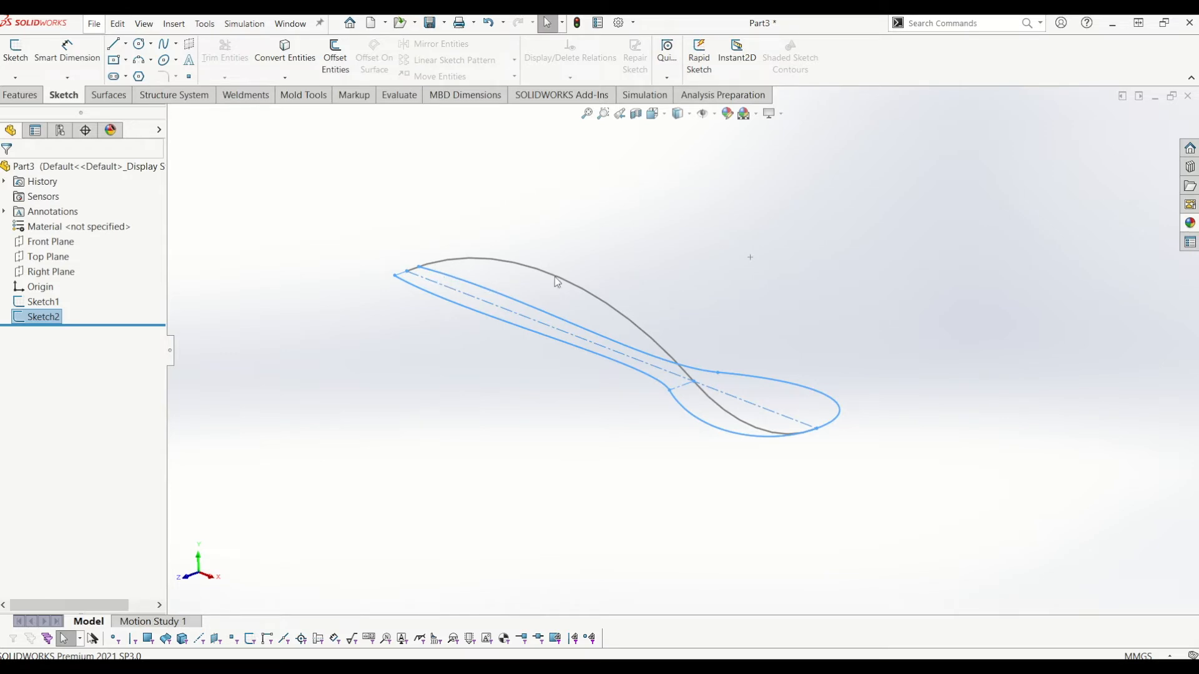
pyautogui.moveTo(761, 432); pyautogui.dragTo(519, 323, button='middle')
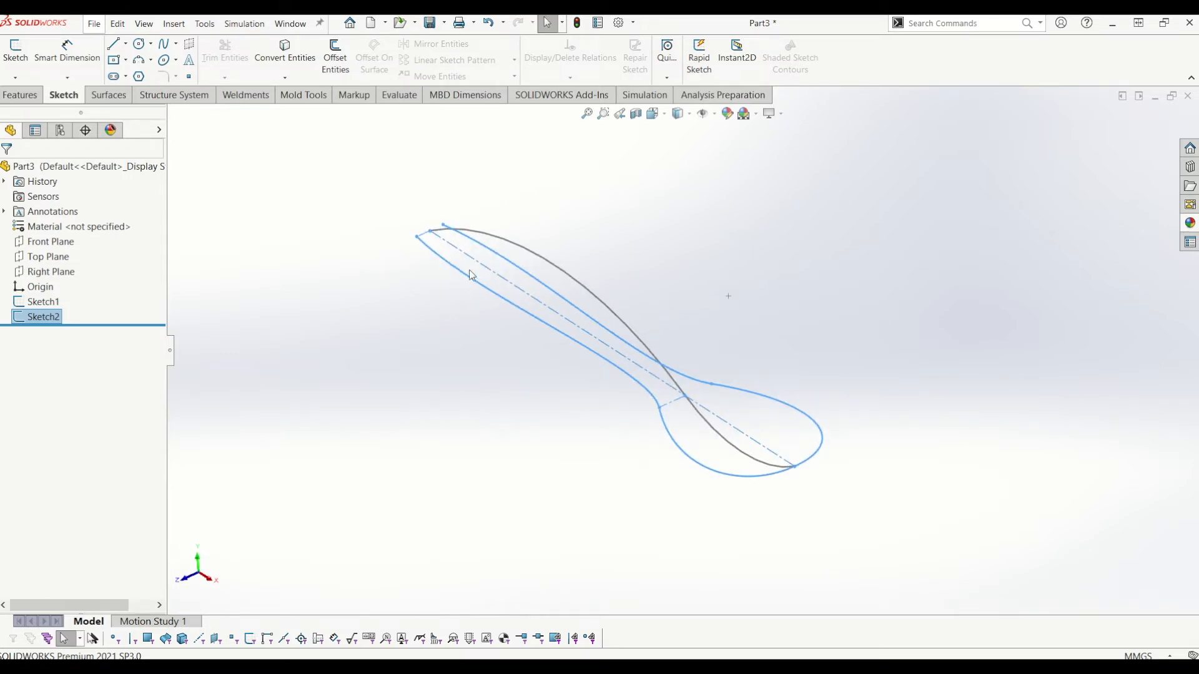
pyautogui.moveTo(879, 454)
pyautogui.mouseDown(button='middle')
pyautogui.moveTo(728, 400)
pyautogui.moveTo(682, 420)
pyautogui.moveTo(766, 392)
pyautogui.mouseUp(button='middle')
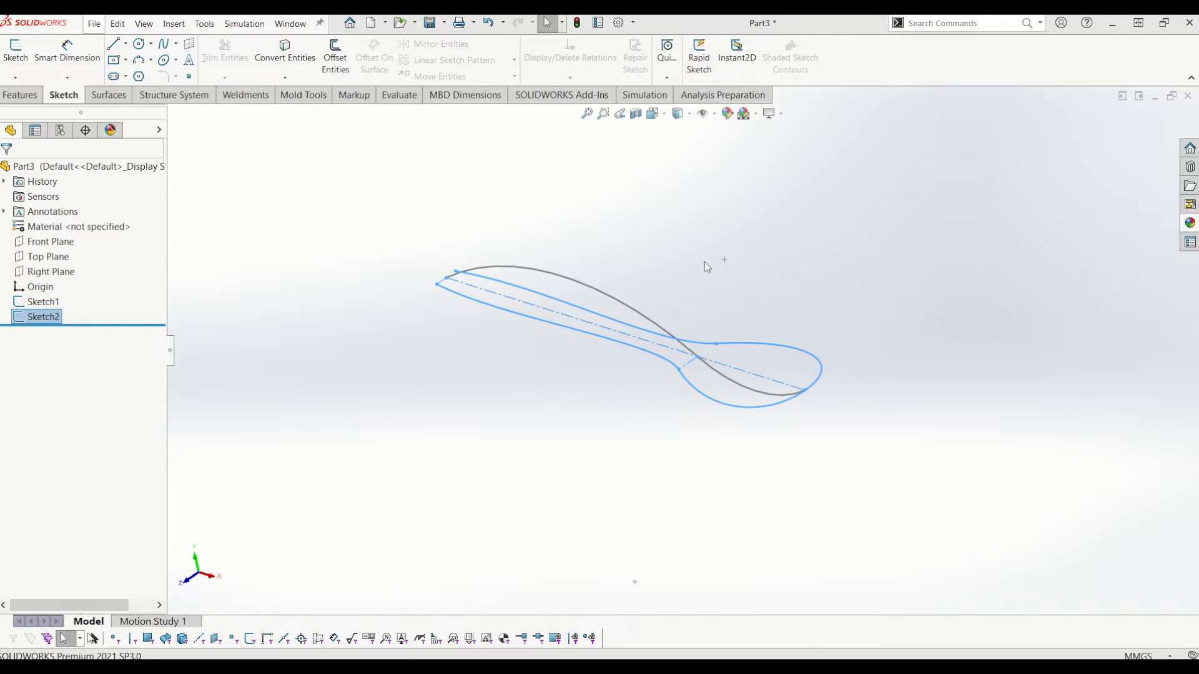
pyautogui.click(709, 297)
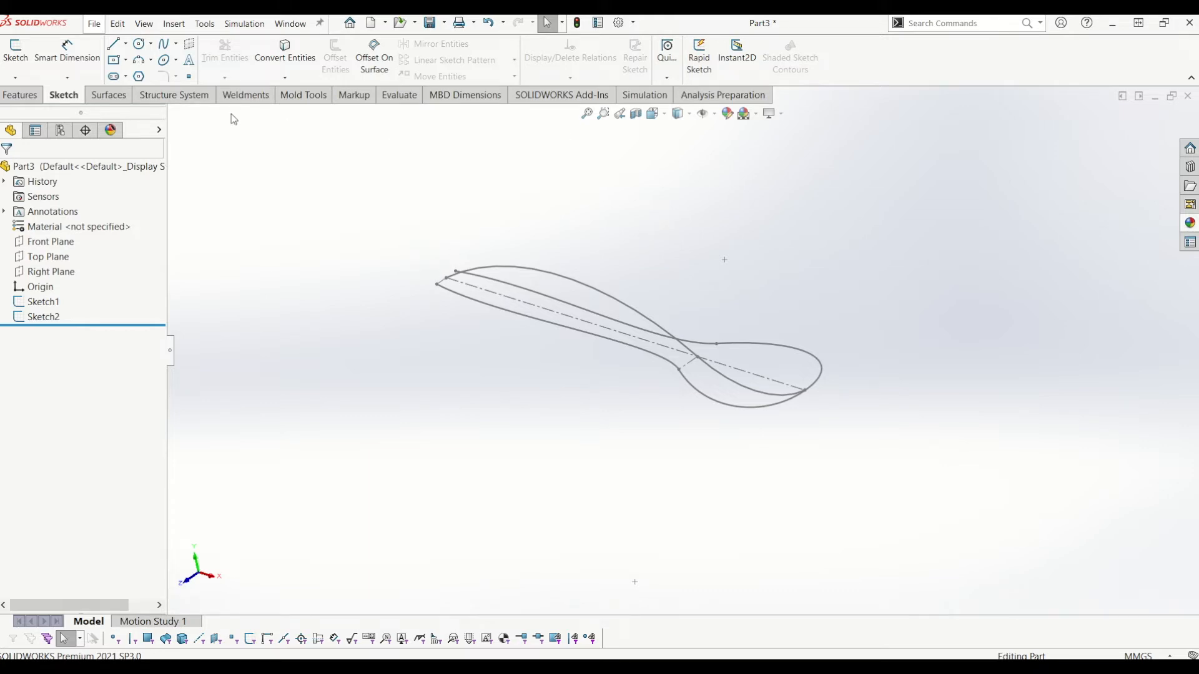
pyautogui.click(31, 97)
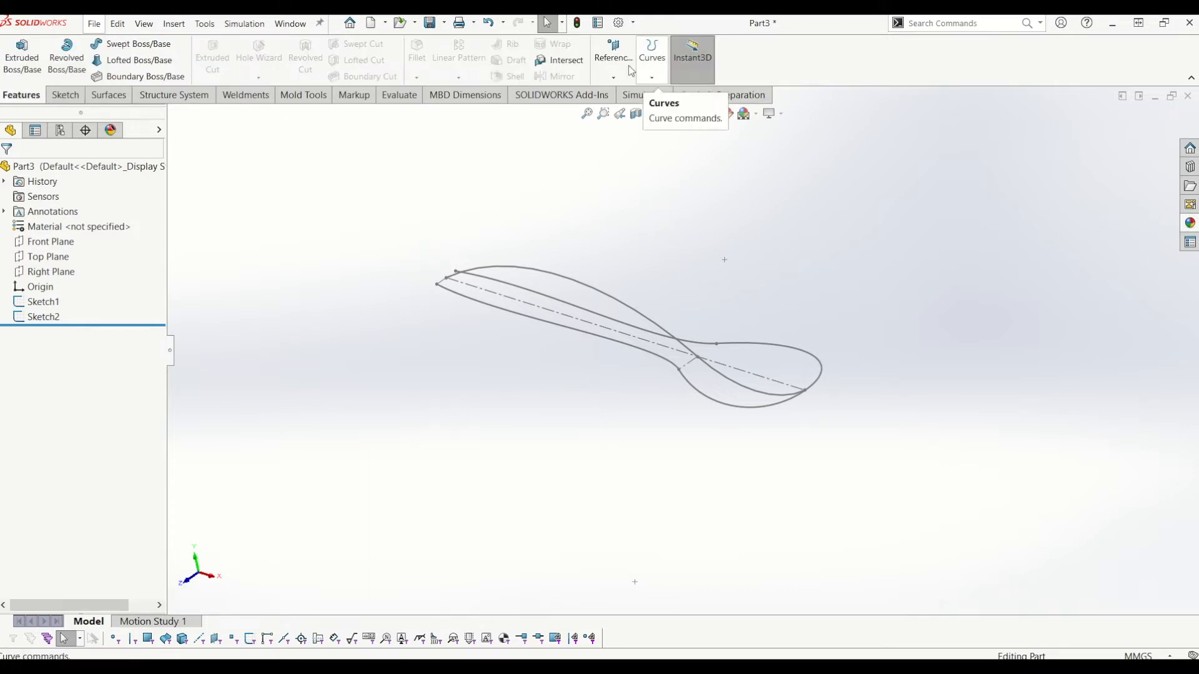
pyautogui.click(657, 70)
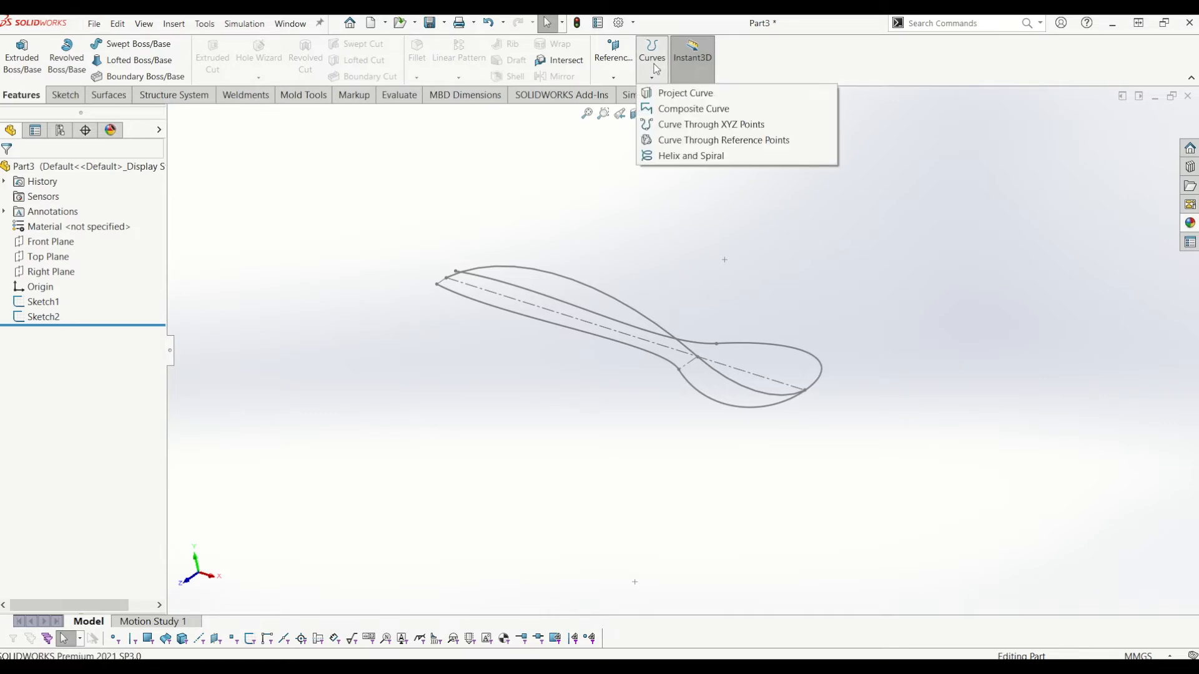
pyautogui.click(764, 104)
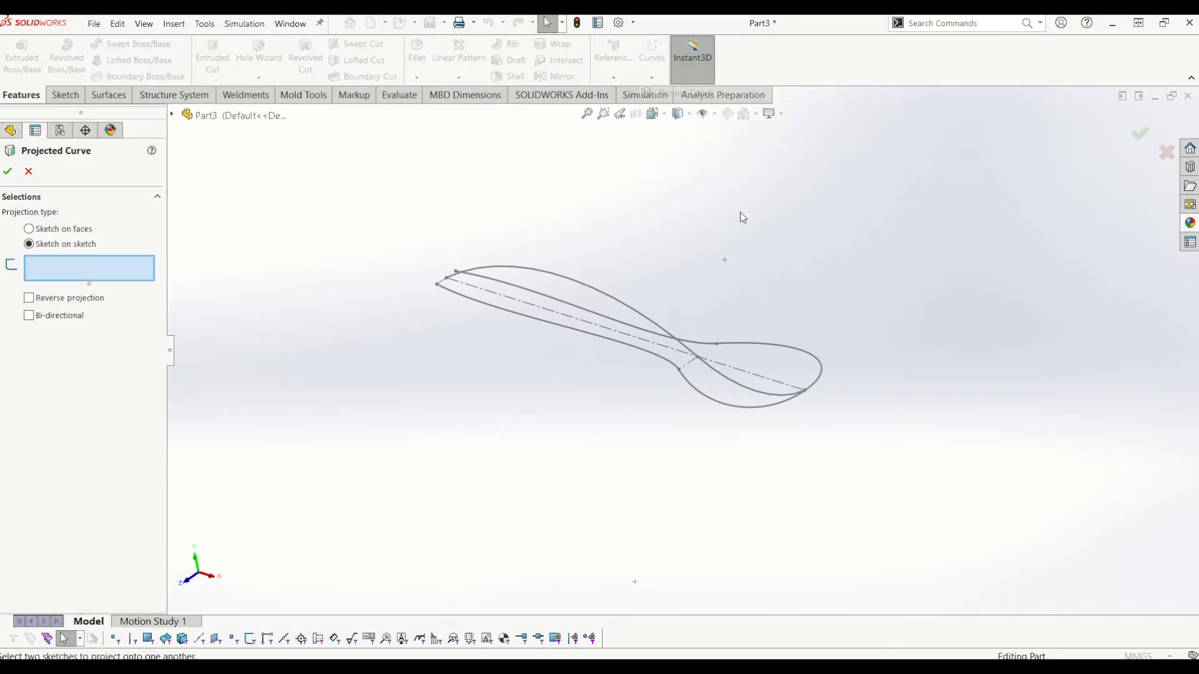
pyautogui.click(526, 272)
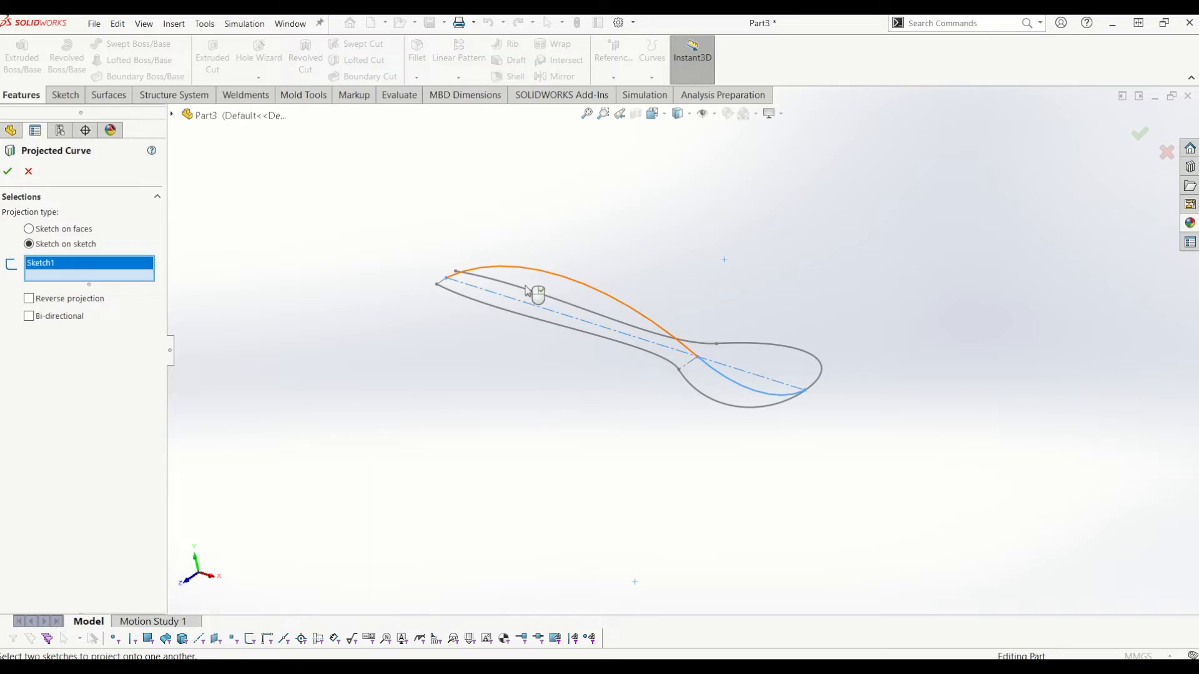
pyautogui.click(519, 318)
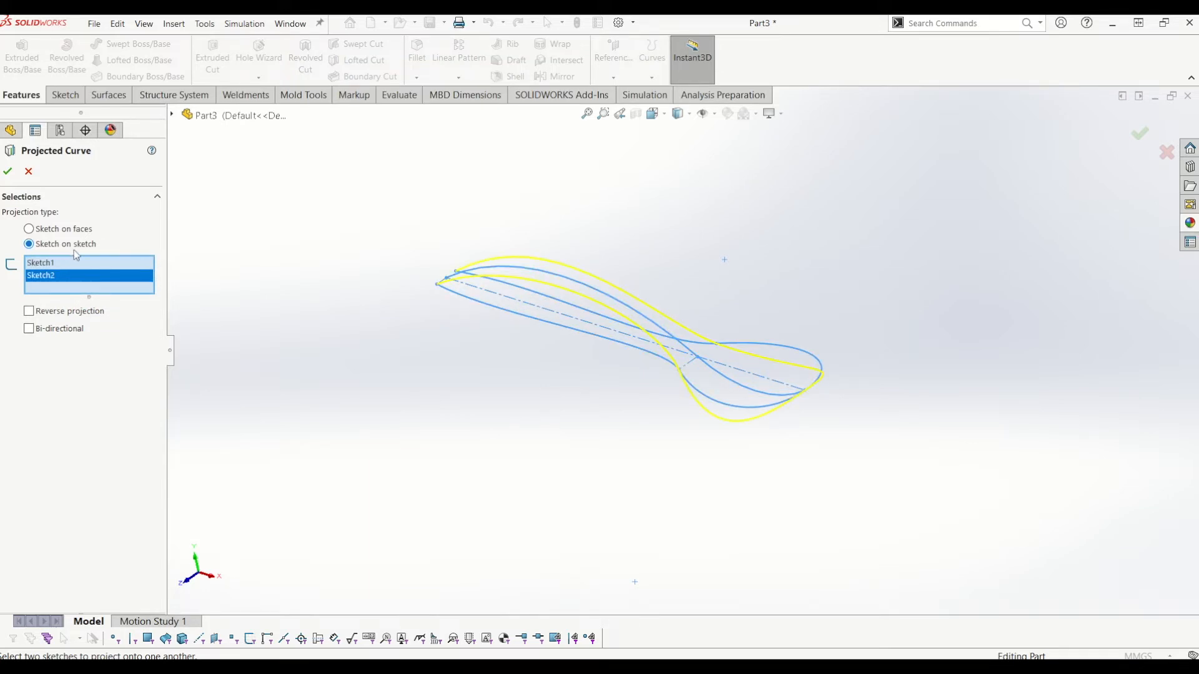
pyautogui.click(7, 171)
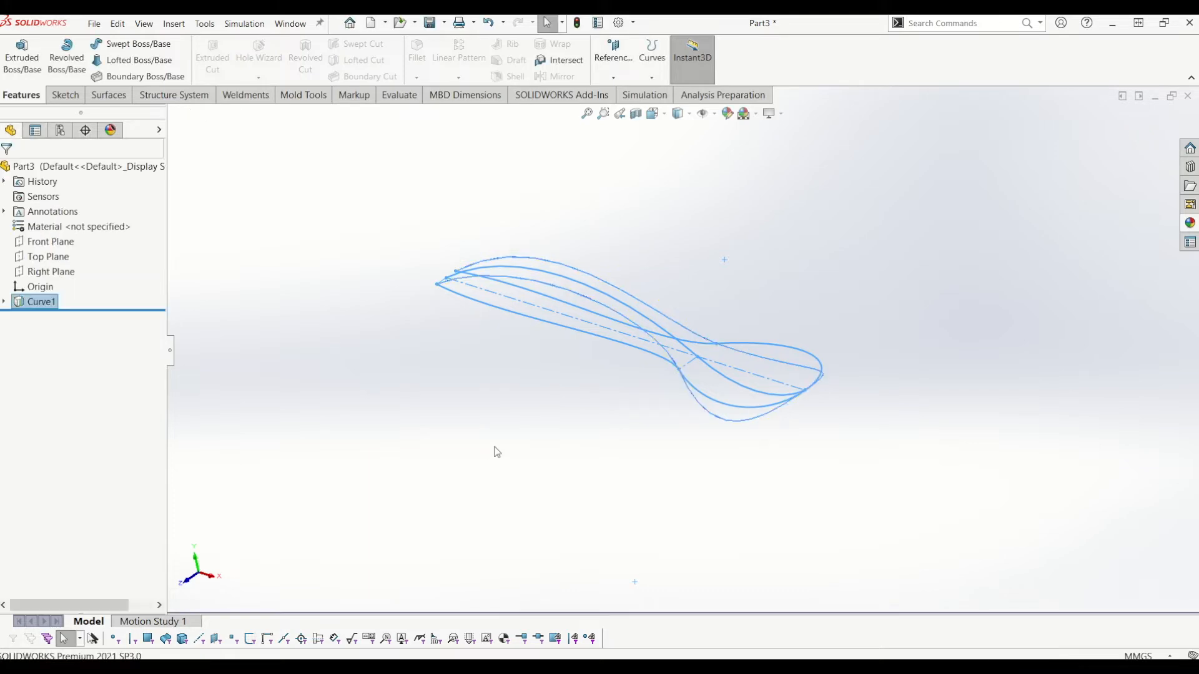
# Create a reference plane offset 5 mm from the Right Plane toward the rounded end of the curve.
pyautogui.moveTo(615, 410); pyautogui.dragTo(616, 404, button='middle')
pyautogui.moveTo(583, 310); pyautogui.dragTo(775, 390, button='middle')
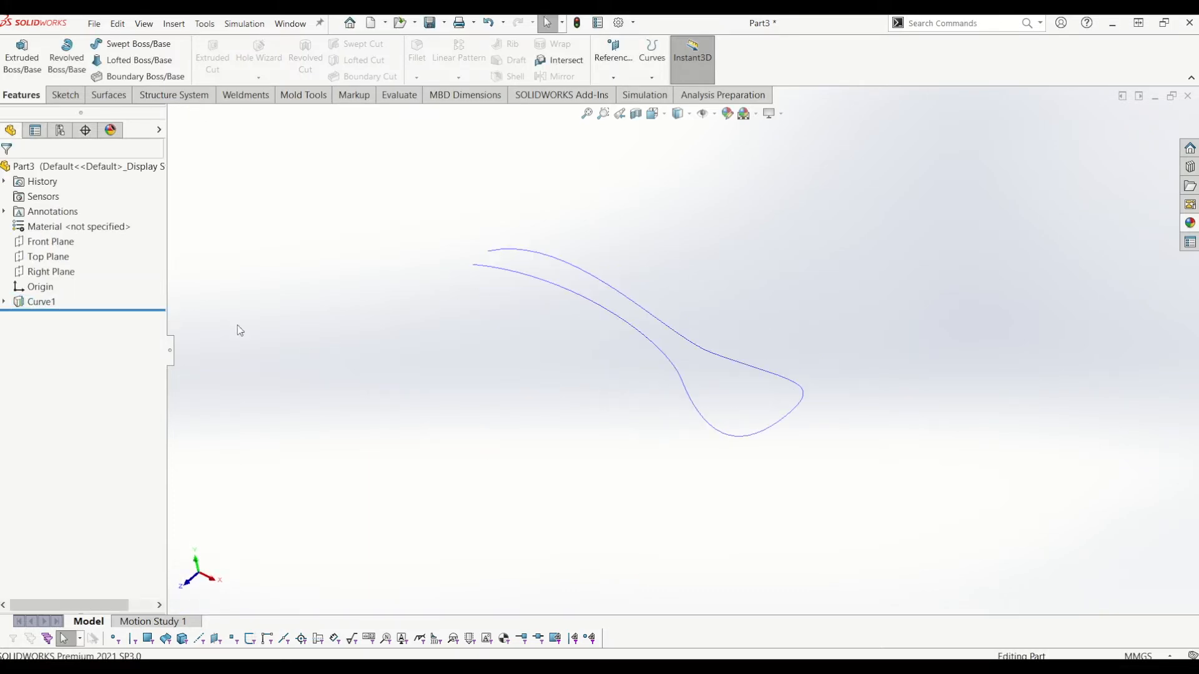
pyautogui.moveTo(681, 343); pyautogui.dragTo(680, 373, button='middle')
pyautogui.scroll(-6, 680, 373)
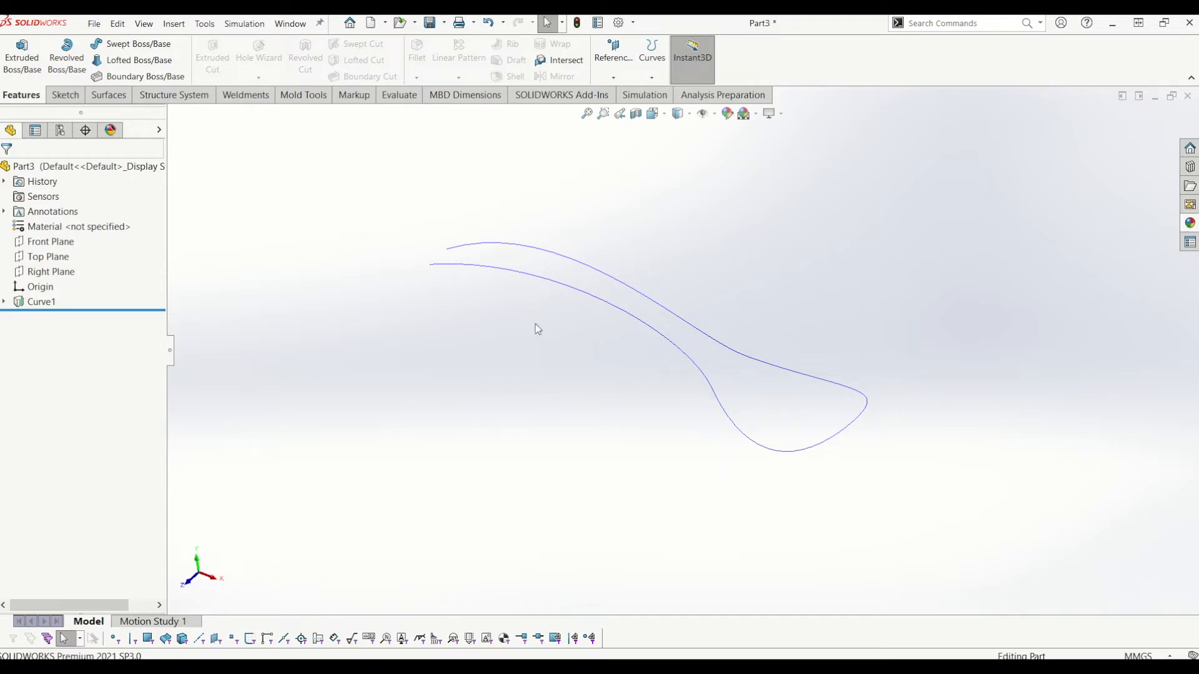
pyautogui.click(50, 271)
pyautogui.moveTo(757, 332); pyautogui.dragTo(678, 261, button='middle')
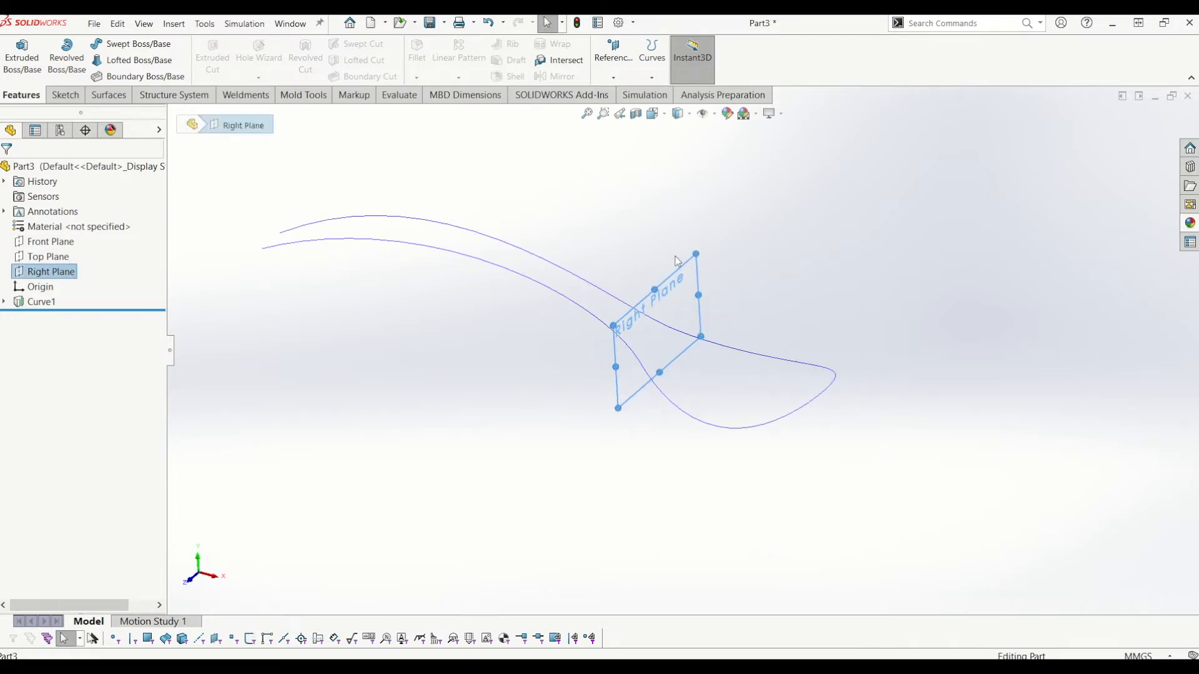
pyautogui.click(613, 78)
pyautogui.click(621, 94)
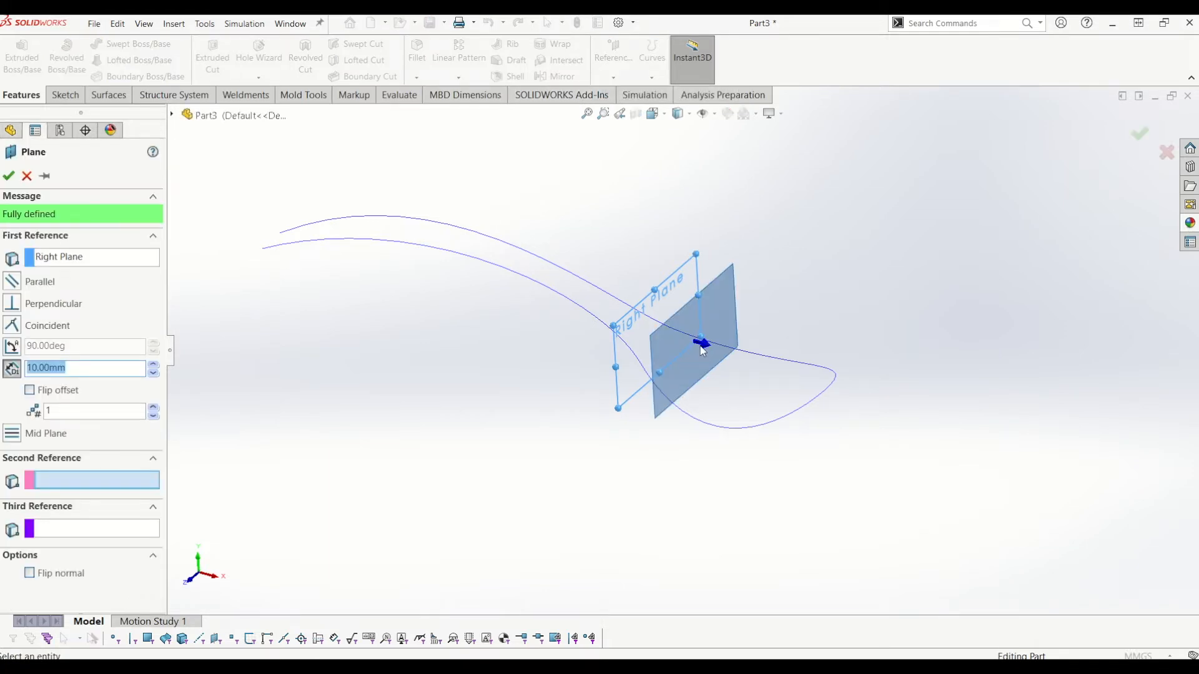
pyautogui.write('5')
pyautogui.press('Return')
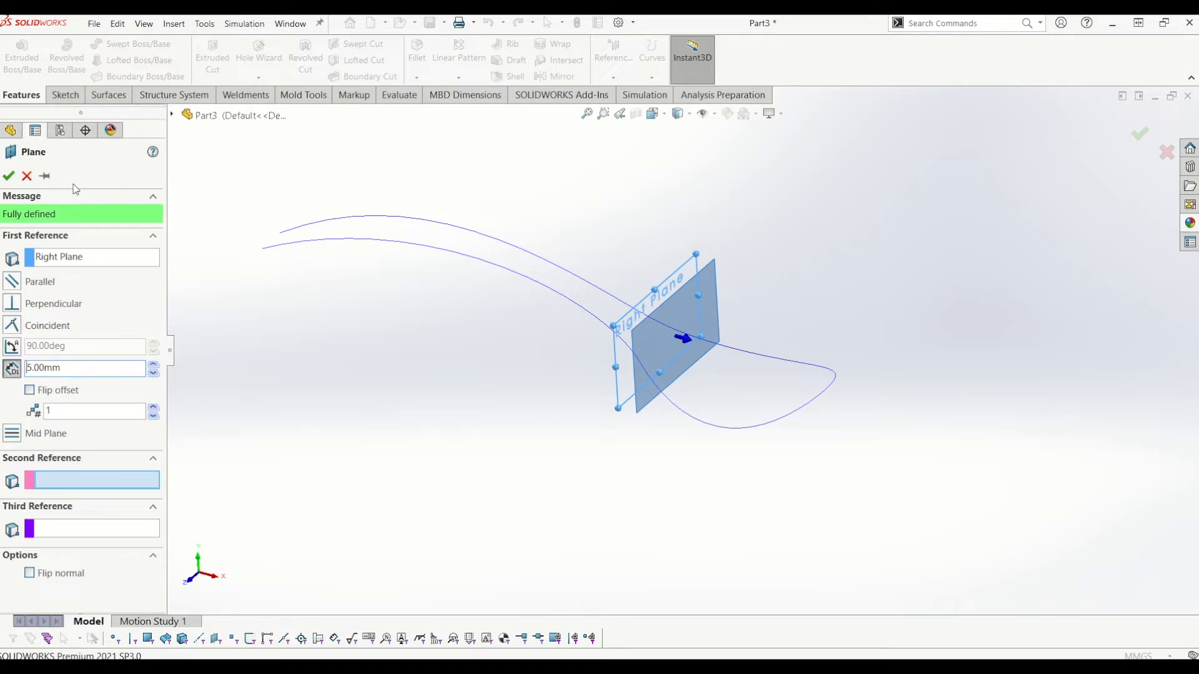
pyautogui.click(9, 175)
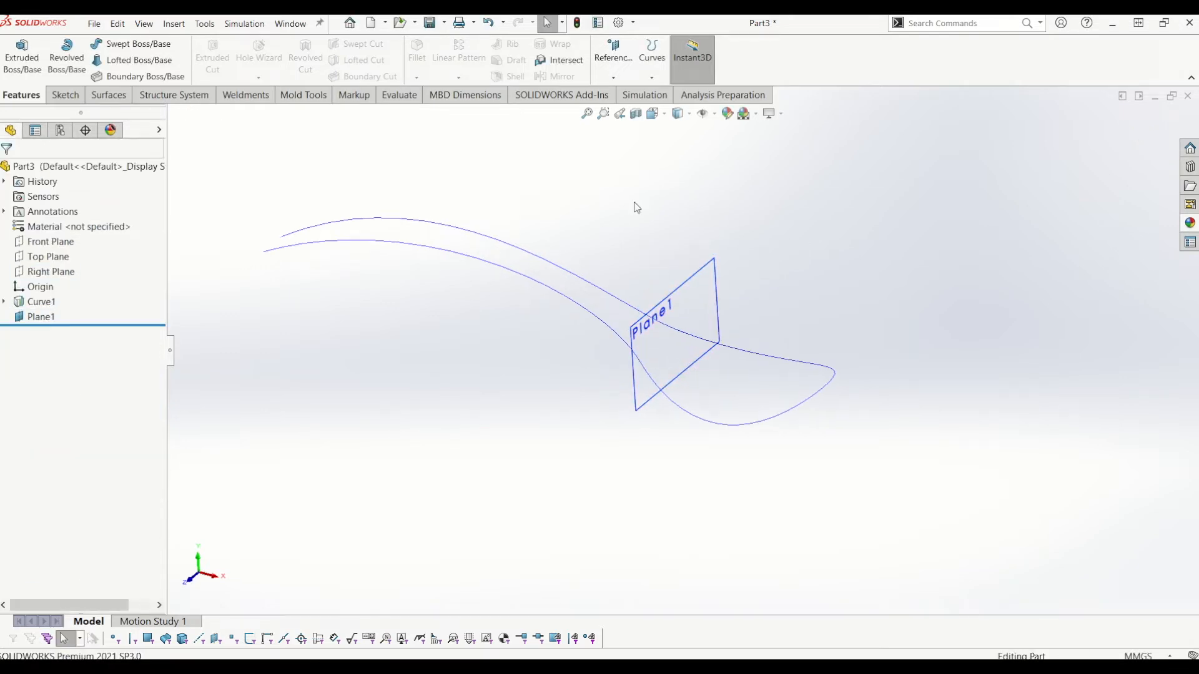
# Create a second reference plane offset 22.5 mm from the Right Plane toward the rounded end of the curve.
pyautogui.scroll(2, 634, 169)
pyautogui.click(614, 59)
pyautogui.click(624, 93)
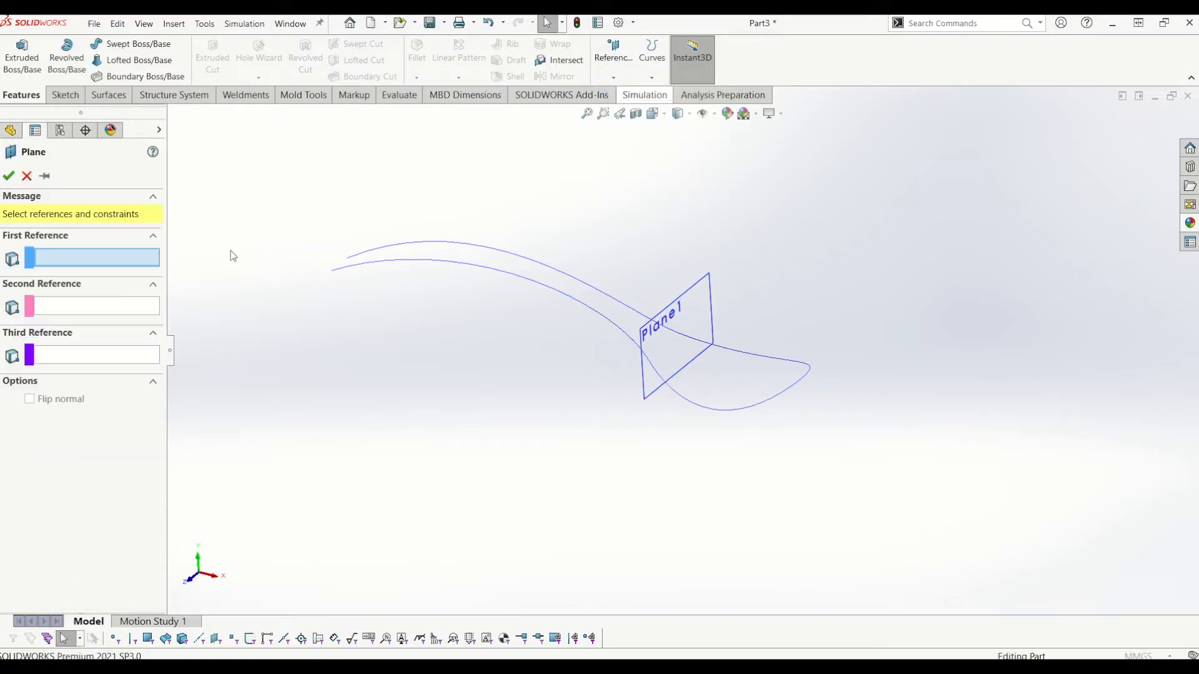
pyautogui.click(173, 115)
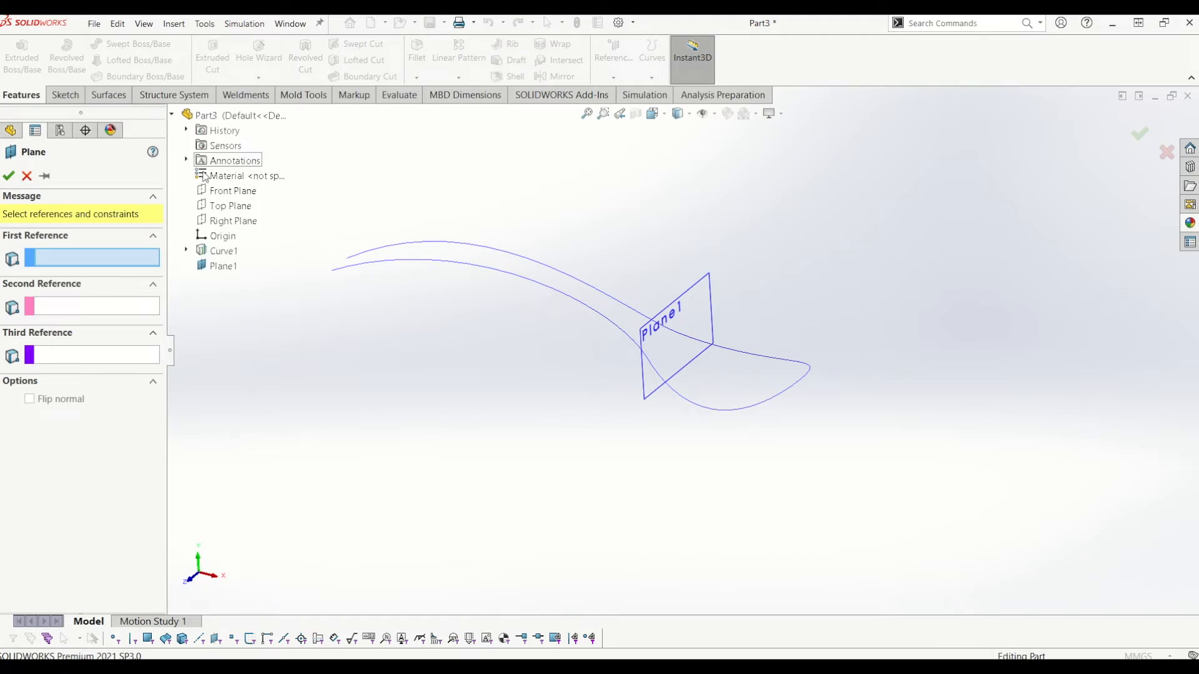
pyautogui.click(223, 222)
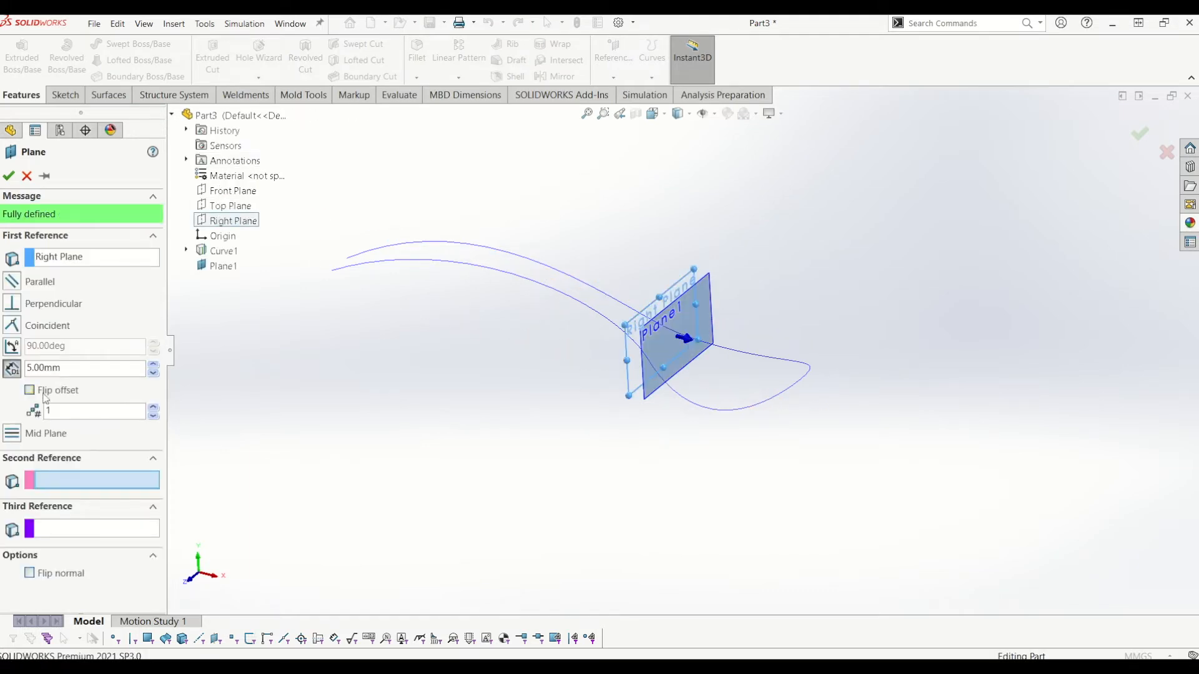
pyautogui.click(73, 368)
pyautogui.write('22.5')
pyautogui.press('Return')
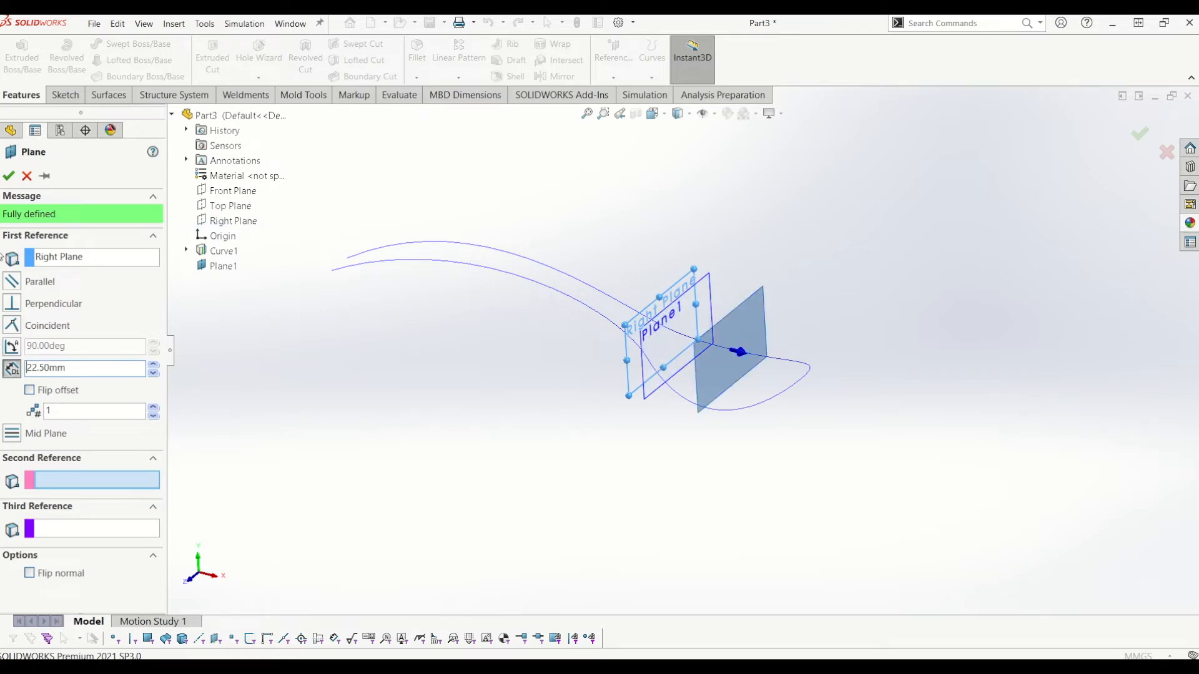
pyautogui.click(8, 176)
# Create a third reference plane offset 5 mm from the Right Plane with the offset flipped toward the open handle end.
pyautogui.moveTo(683, 398)
pyautogui.mouseDown(button='middle')
pyautogui.moveTo(715, 383)
pyautogui.moveTo(696, 356)
pyautogui.moveTo(687, 371)
pyautogui.moveTo(678, 359)
pyautogui.moveTo(679, 395)
pyautogui.mouseUp(button='middle')
pyautogui.scroll(3, 679, 394)
pyautogui.scroll(-2, 748, 345)
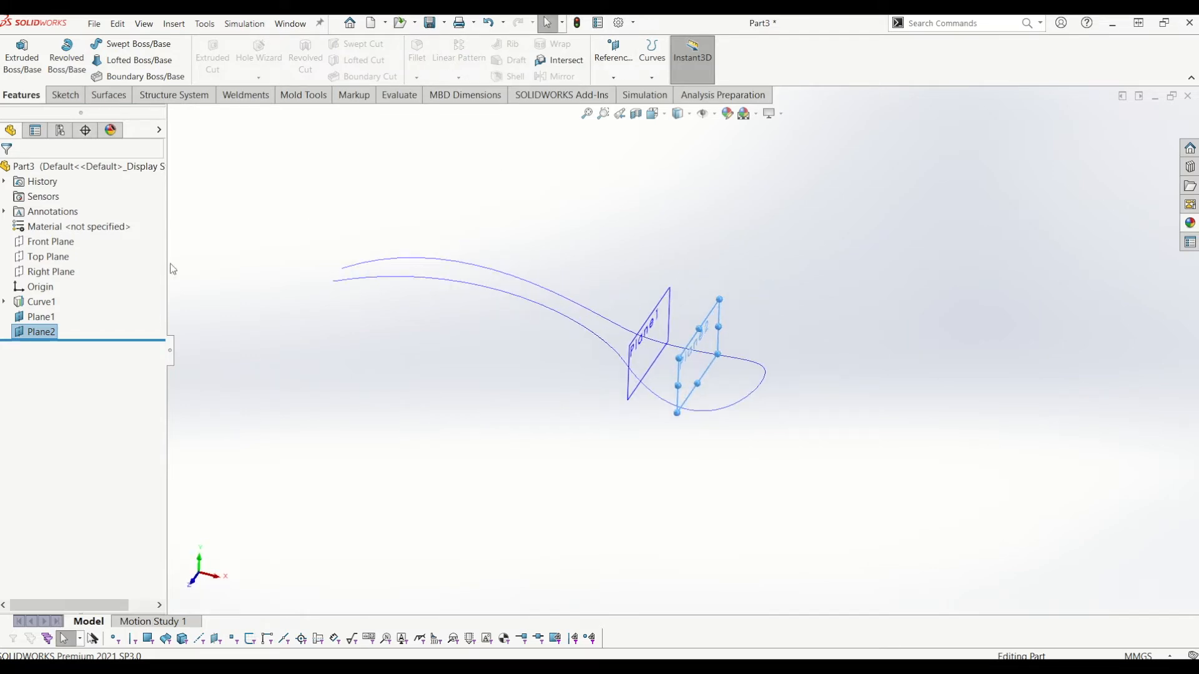
pyautogui.click(50, 272)
pyautogui.click(614, 69)
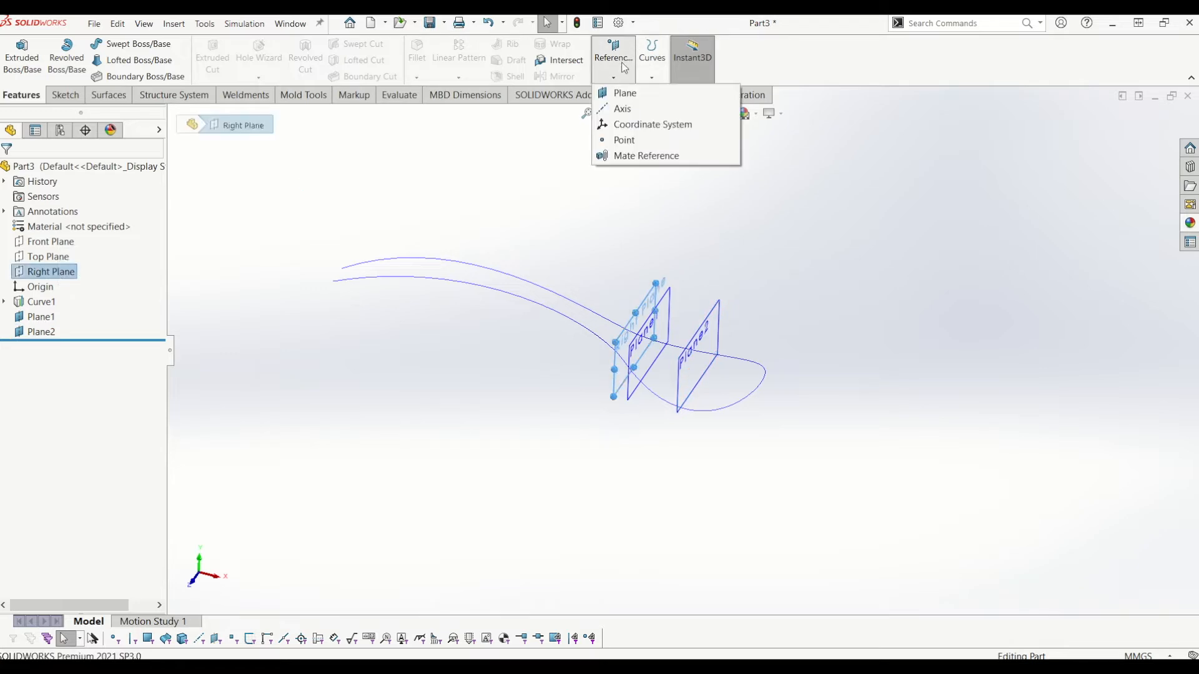
pyautogui.click(624, 95)
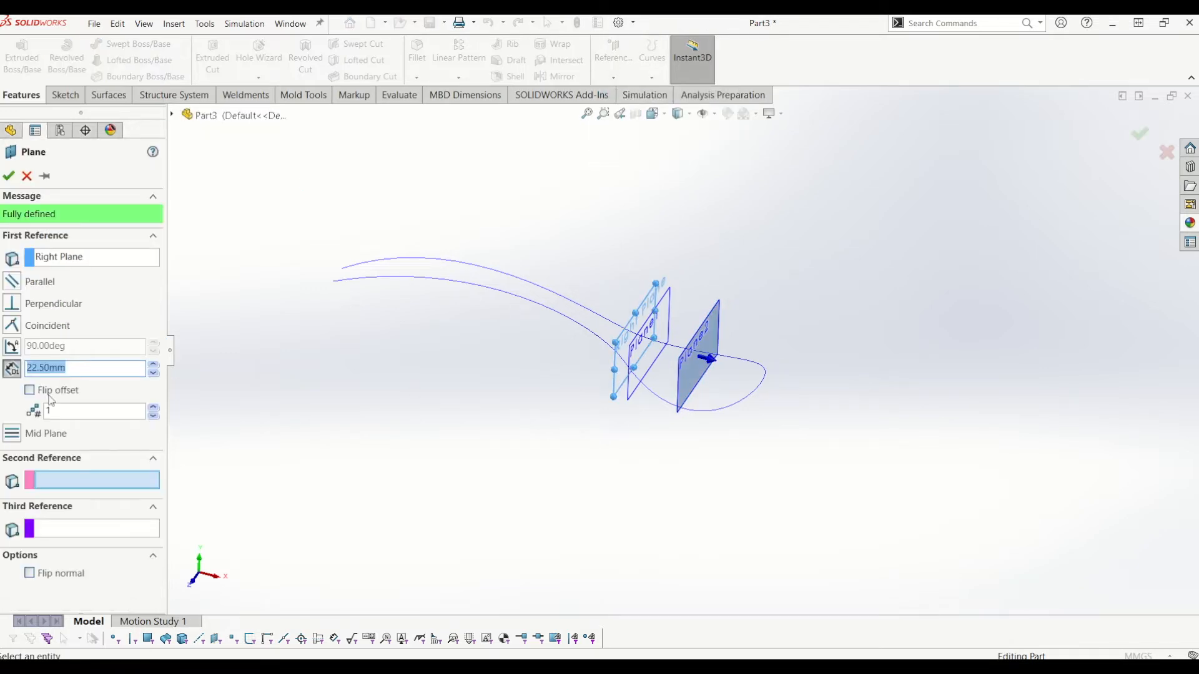
pyautogui.click(31, 391)
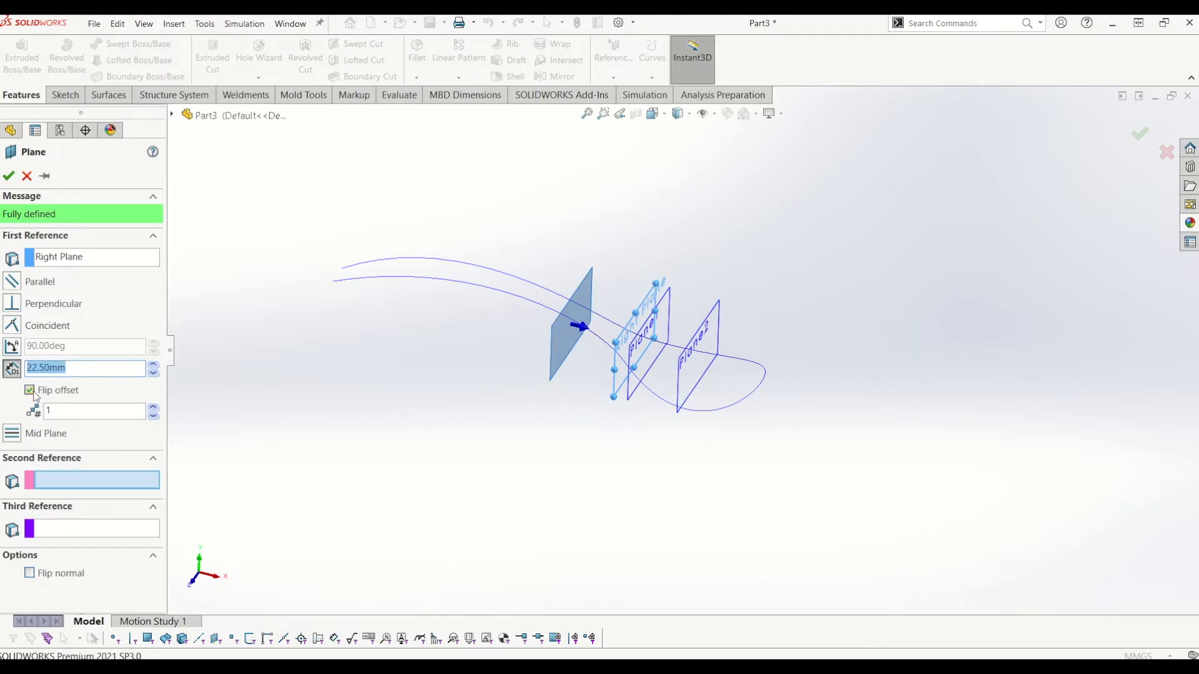
pyautogui.write('5')
pyautogui.press('Return')
pyautogui.click(8, 176)
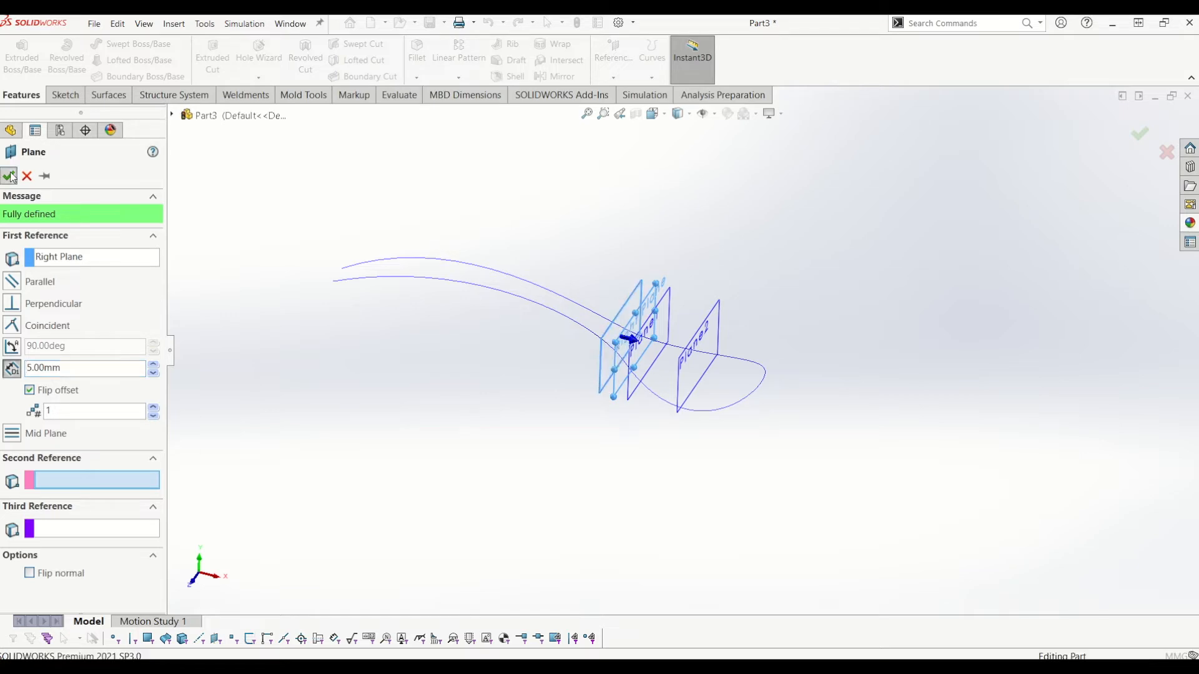
pyautogui.moveTo(703, 340); pyautogui.dragTo(708, 383, button='middle')
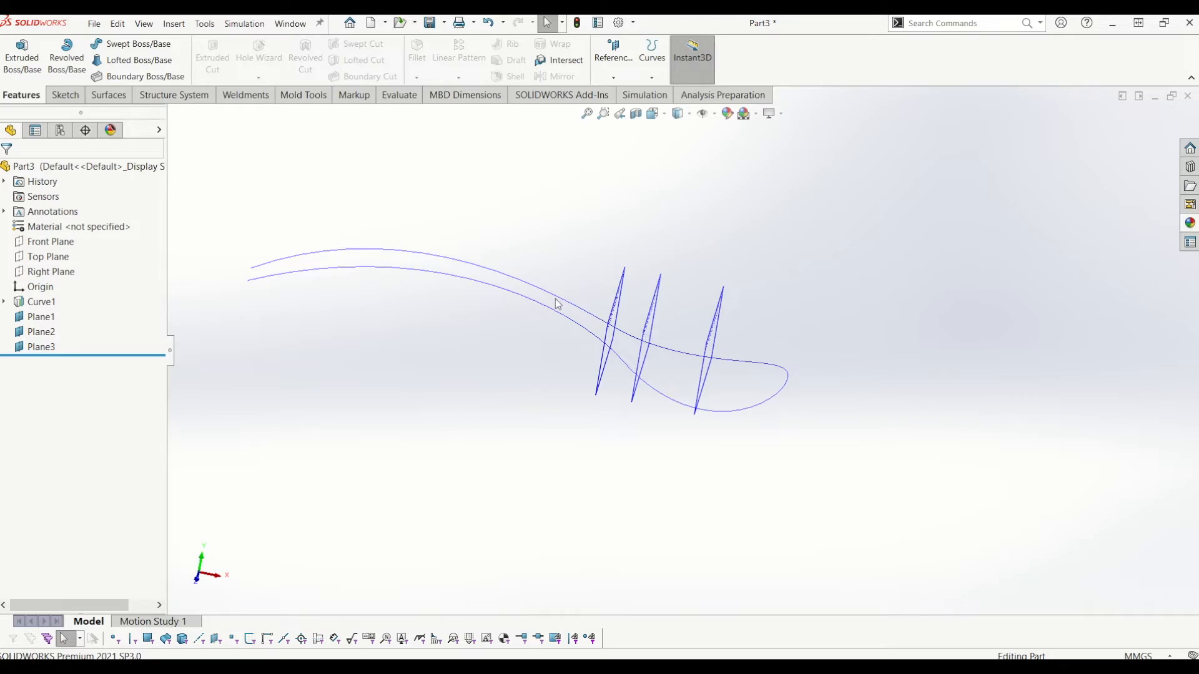
# Create a reference plane offset 50 mm from the Right Plane with the offset flipped toward the open handle end.
pyautogui.click(613, 76)
pyautogui.click(624, 92)
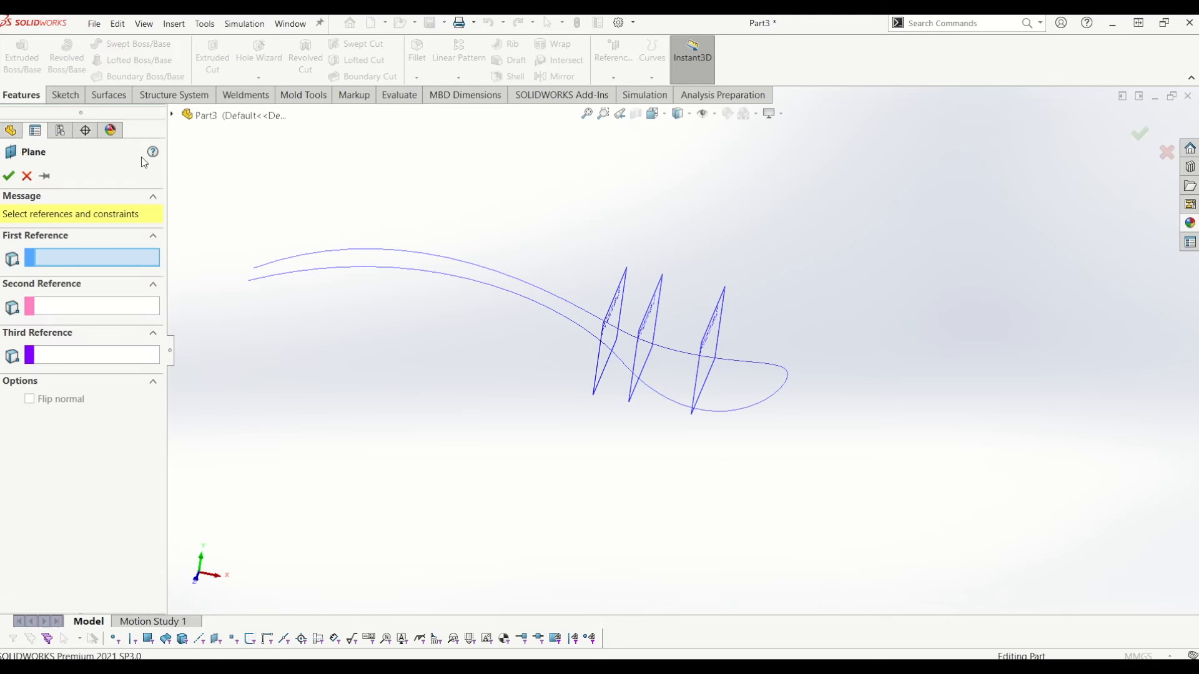
pyautogui.click(173, 115)
pyautogui.click(233, 220)
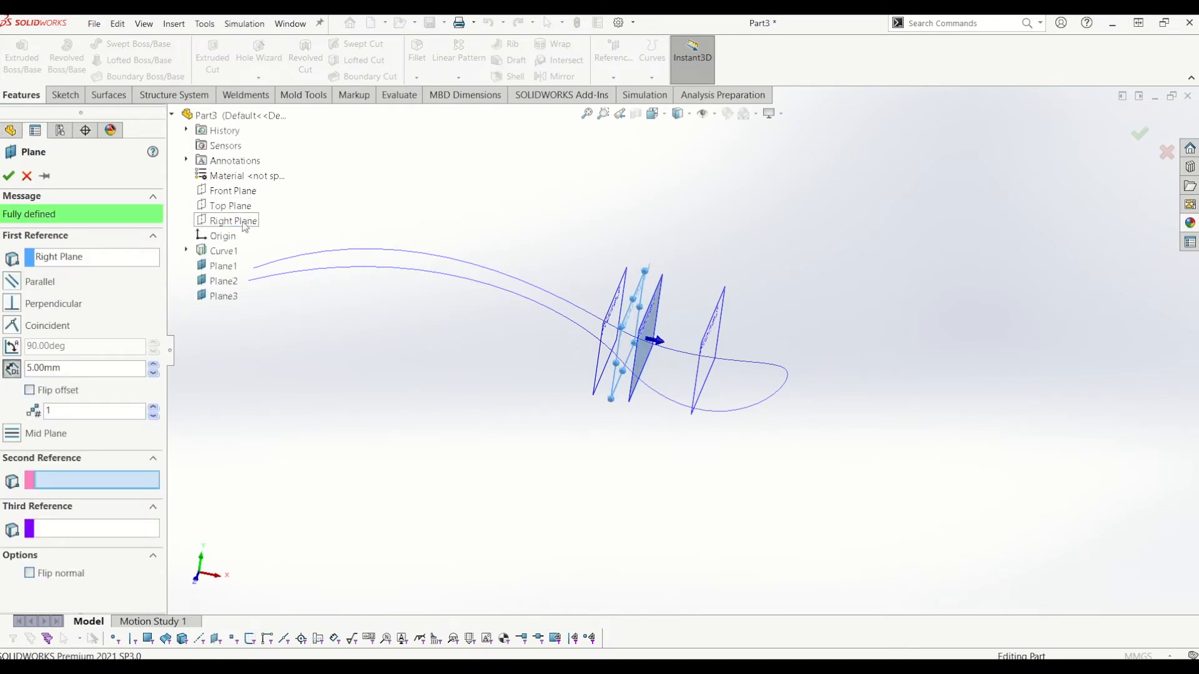
pyautogui.moveTo(65, 368); pyautogui.dragTo(3, 341)
pyautogui.write('50')
pyautogui.press('Return')
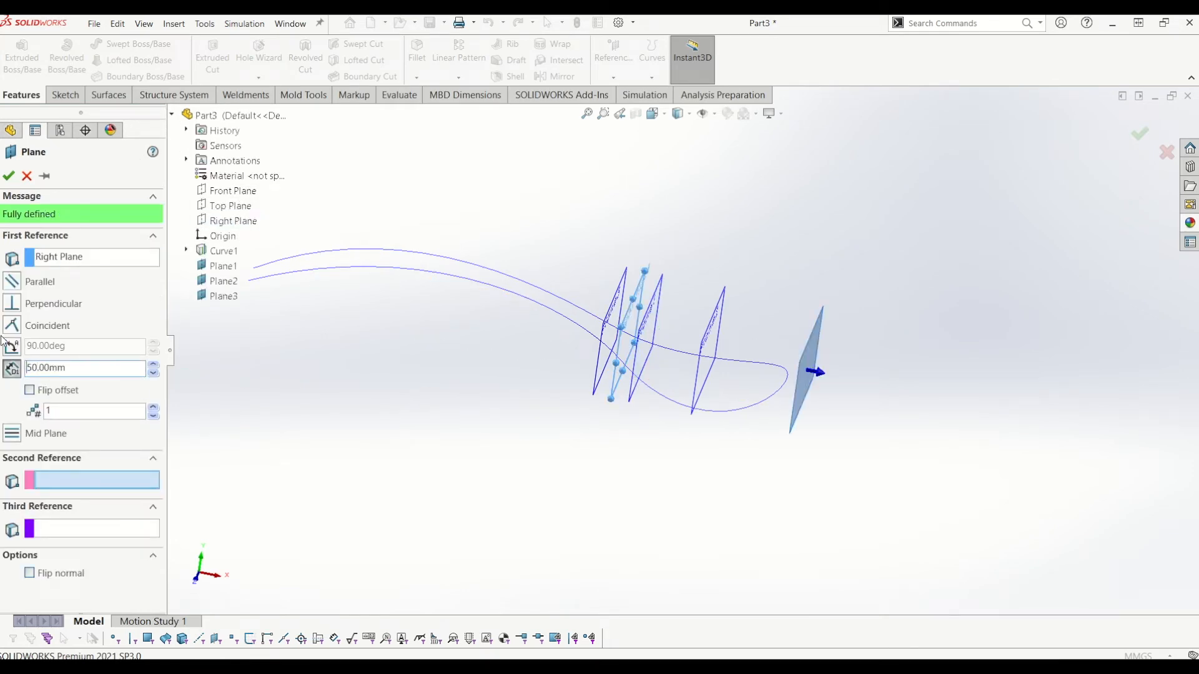
pyautogui.click(29, 391)
pyautogui.moveTo(429, 365); pyautogui.dragTo(443, 352, button='middle')
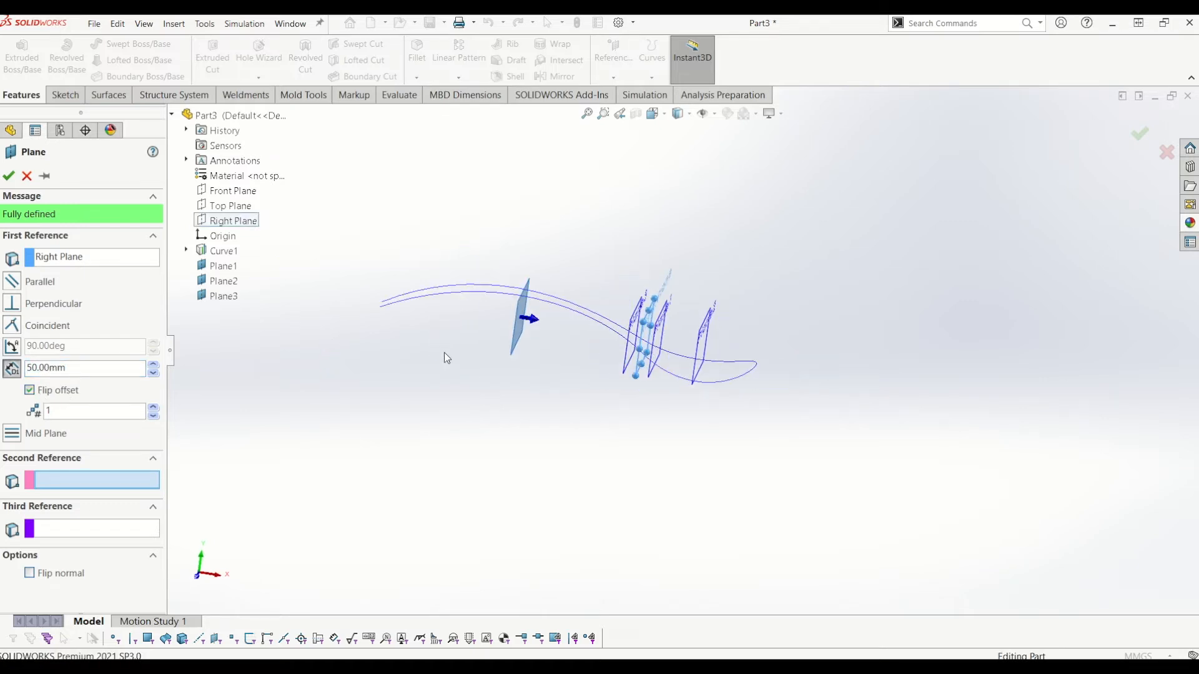
pyautogui.click(8, 176)
# Start another reference plane, try a flipped 50 mm offset from Plane4, and clear that first reference.
pyautogui.moveTo(485, 325); pyautogui.dragTo(396, 316, button='middle')
pyautogui.click(614, 53)
pyautogui.click(621, 94)
pyautogui.moveTo(456, 308); pyautogui.dragTo(291, 367, button='middle')
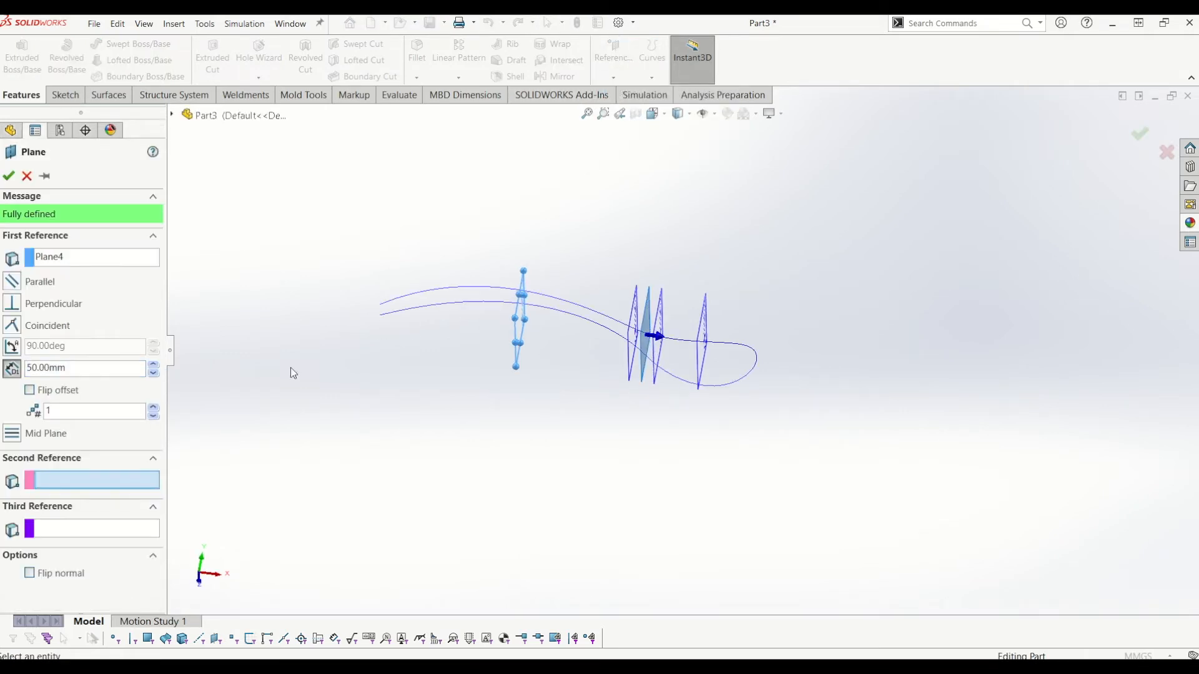
pyautogui.click(74, 389)
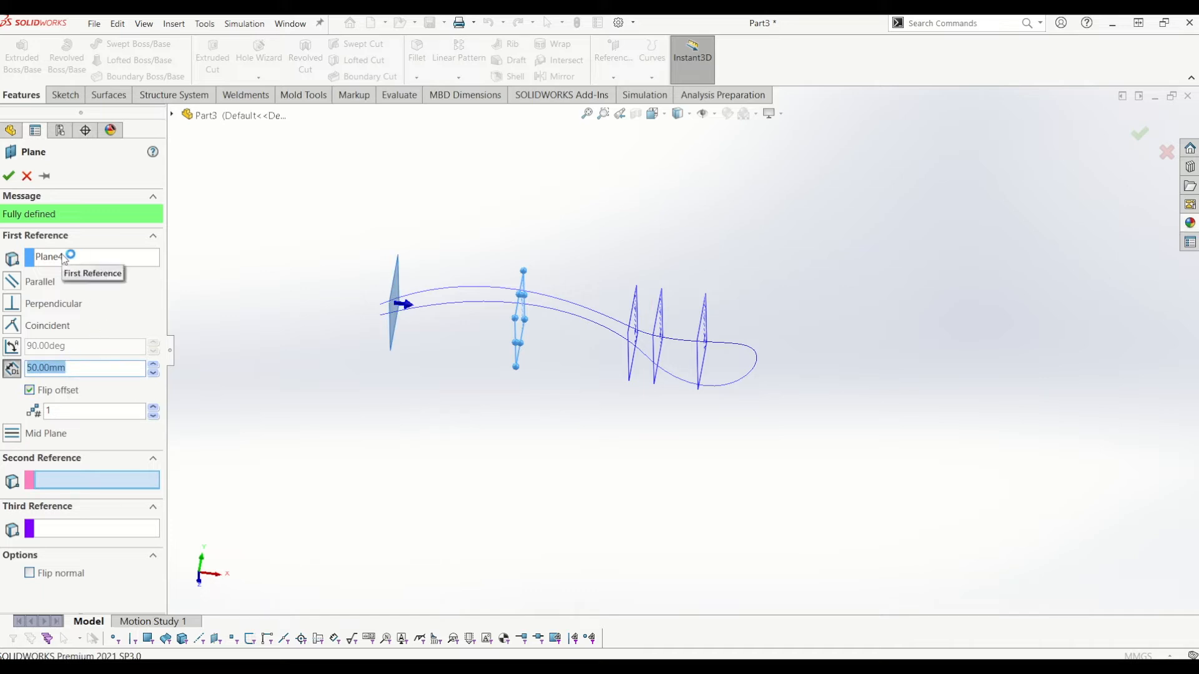
pyautogui.click(79, 263)
pyautogui.press('Delete')
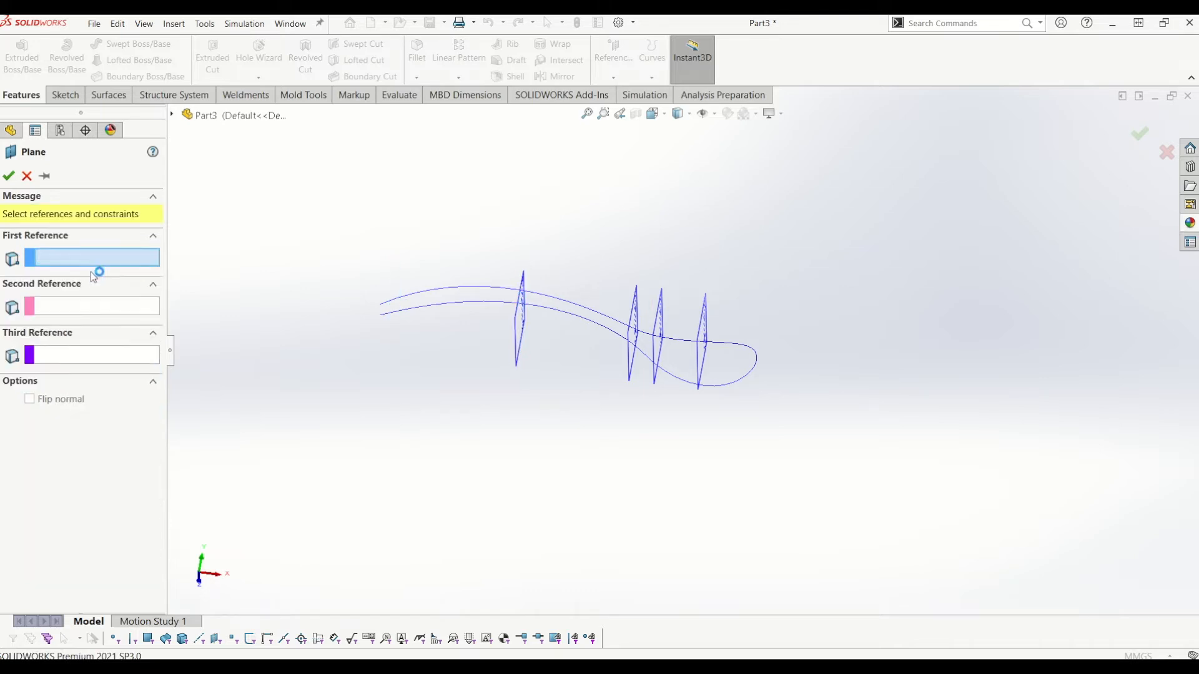
# Create a reference plane through one endpoint of the curve's open handle end and parallel to the Right Plane.
pyautogui.scroll(-2, 393, 322)
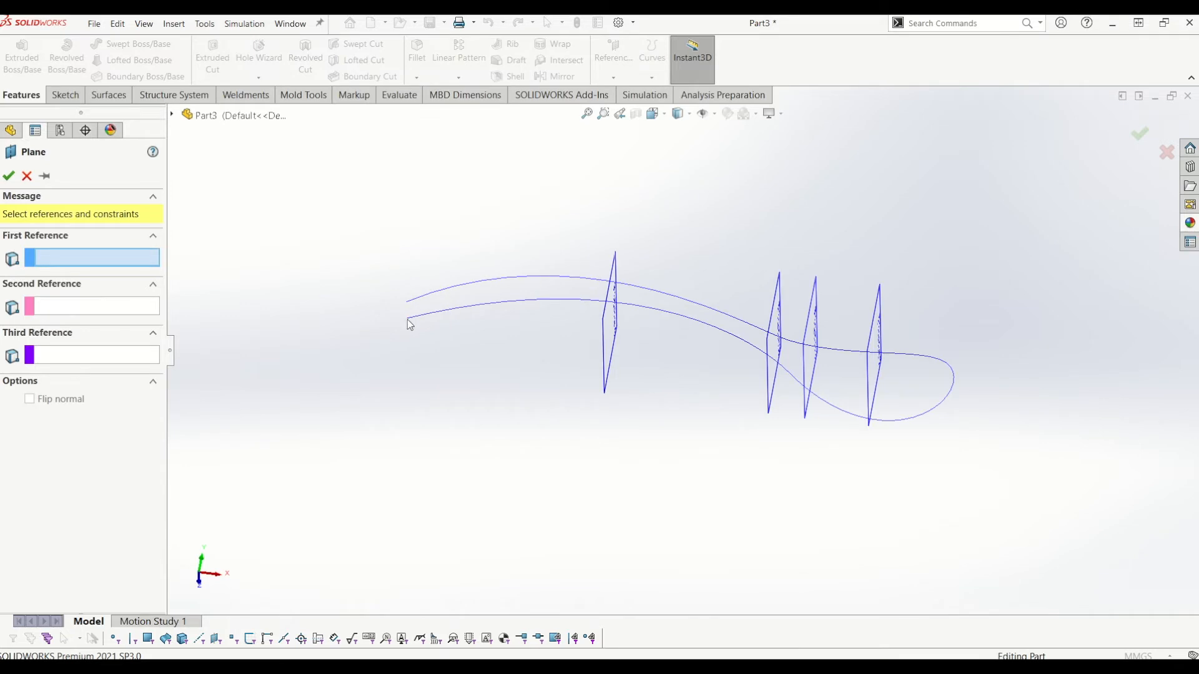
pyautogui.click(407, 319)
pyautogui.scroll(1, 458, 331)
pyautogui.moveTo(458, 331); pyautogui.dragTo(538, 341, button='middle')
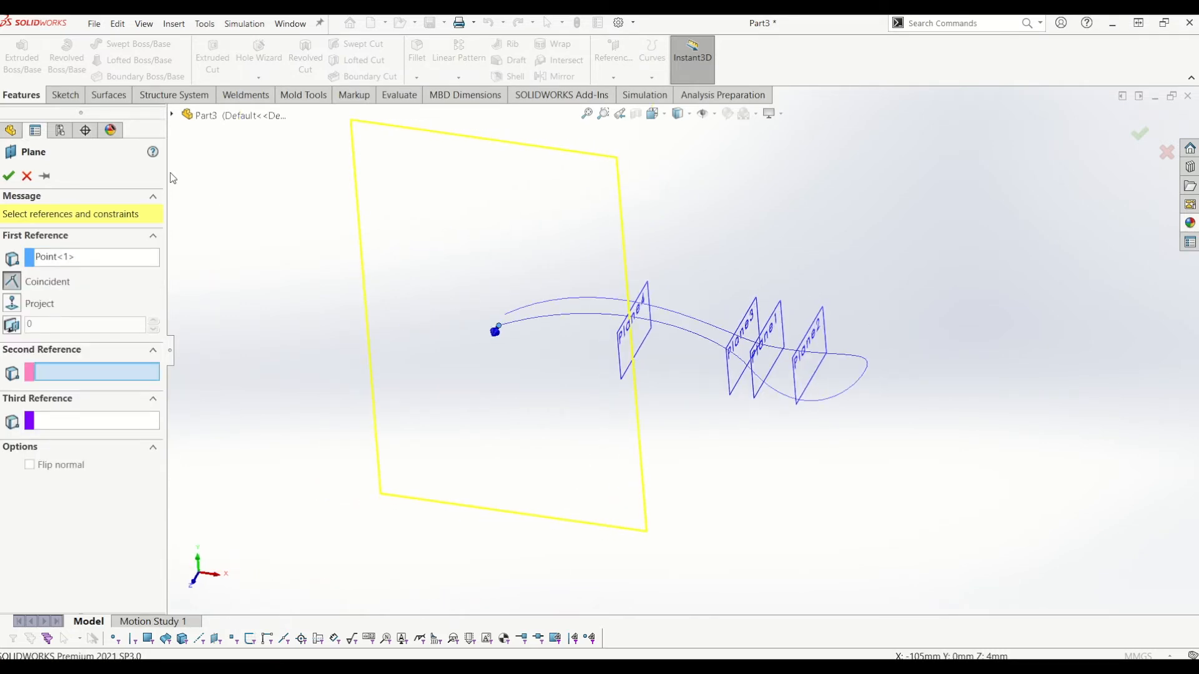
pyautogui.click(172, 115)
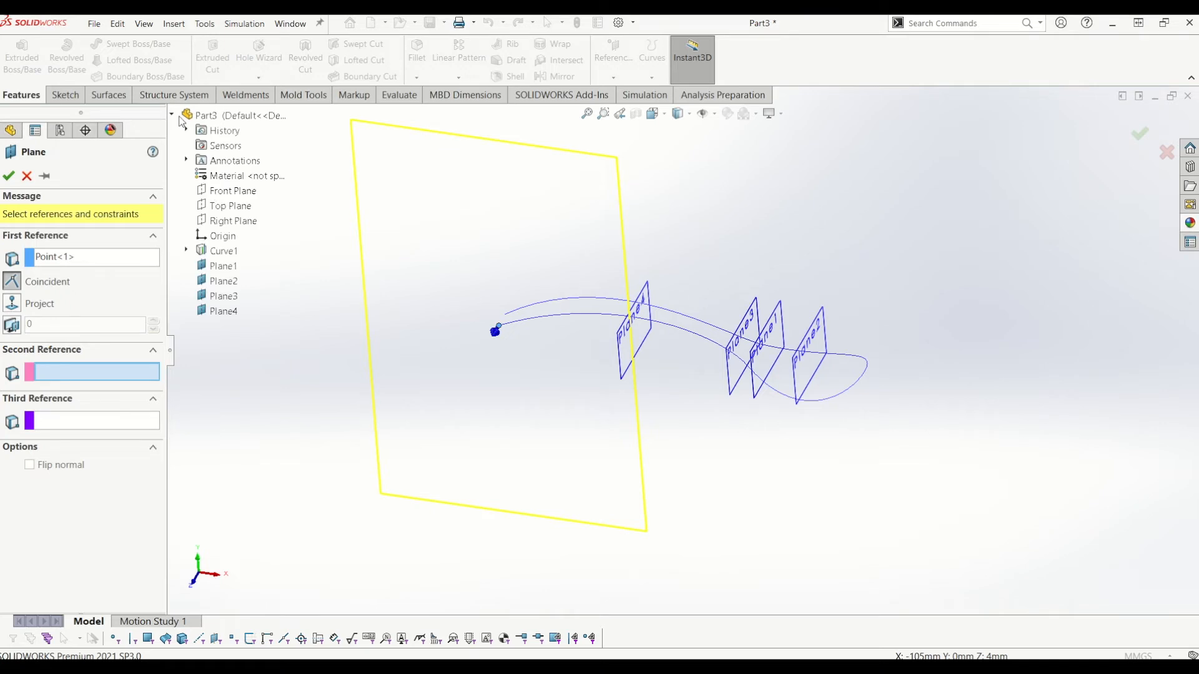
pyautogui.click(225, 221)
pyautogui.scroll(-2, 911, 383)
pyautogui.moveTo(776, 388); pyautogui.dragTo(820, 341, button='middle')
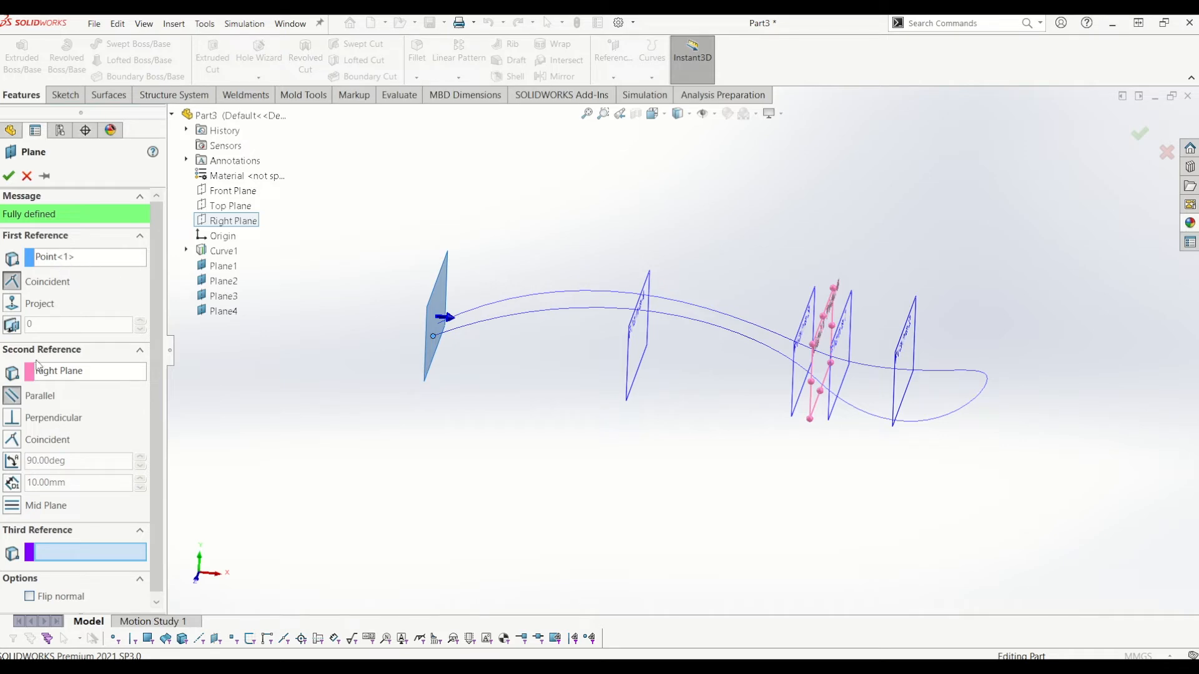
pyautogui.moveTo(664, 402); pyautogui.dragTo(574, 391, button='middle')
pyautogui.moveTo(661, 419); pyautogui.dragTo(640, 393, button='middle')
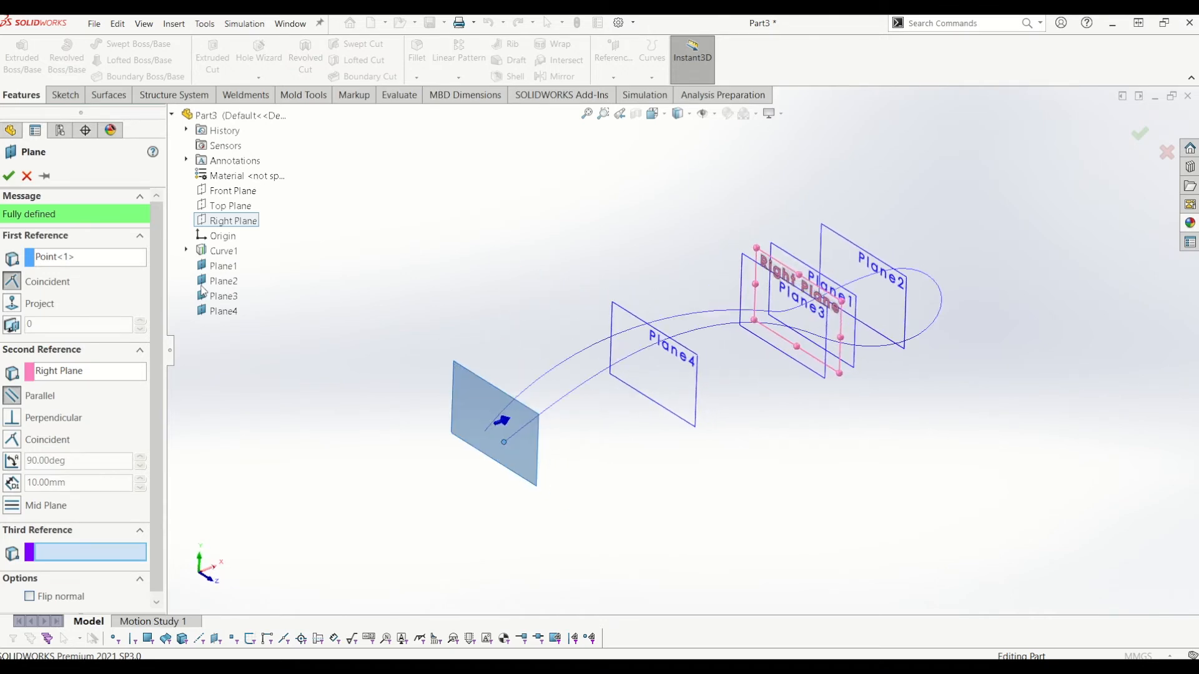
pyautogui.click(9, 176)
pyautogui.moveTo(795, 428); pyautogui.dragTo(814, 397, button='middle')
pyautogui.moveTo(886, 342); pyautogui.dragTo(722, 339, button='middle')
pyautogui.click(705, 288)
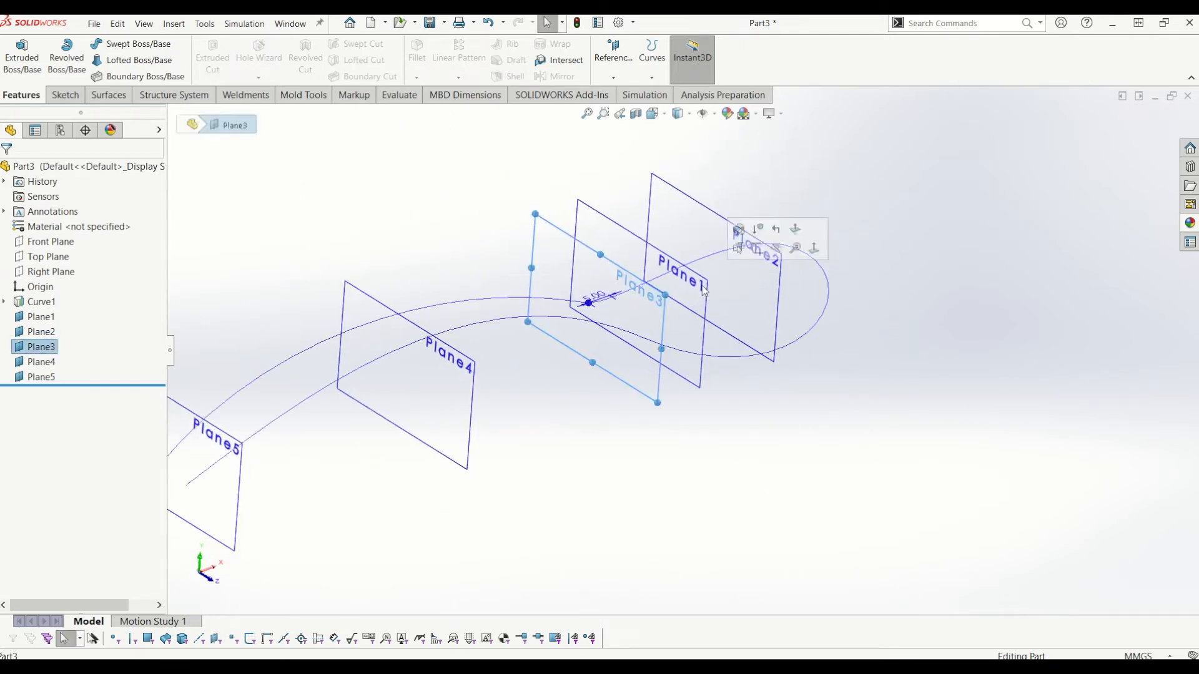
pyautogui.click(697, 312)
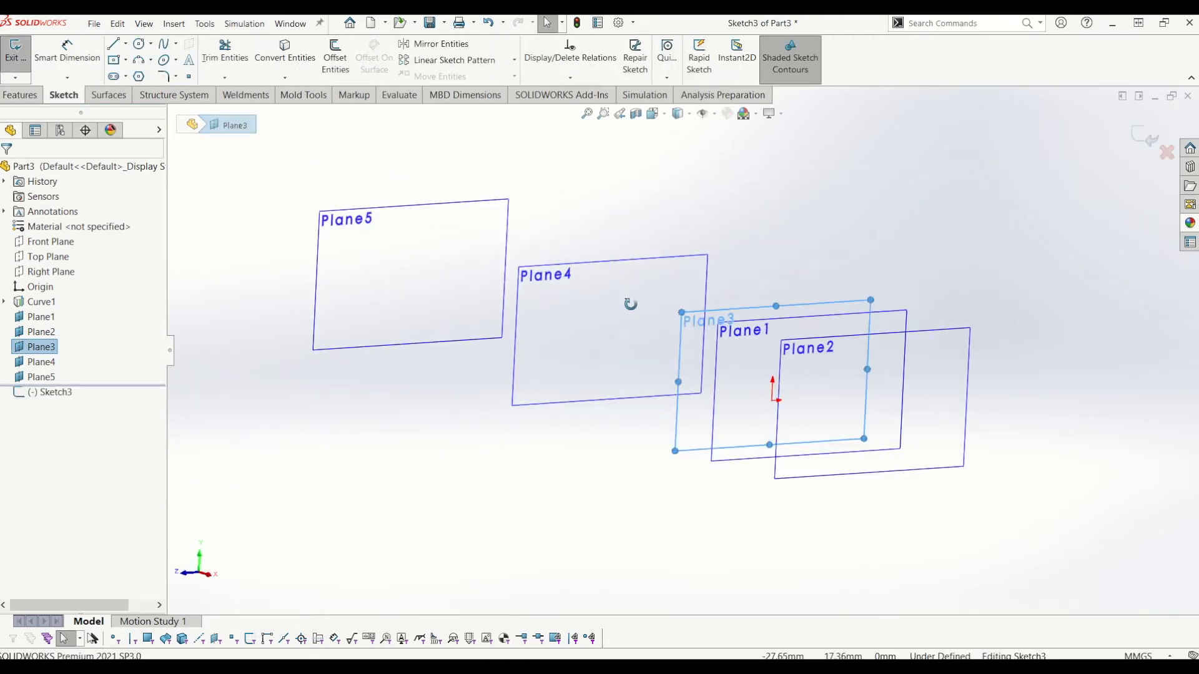
pyautogui.moveTo(631, 304); pyautogui.dragTo(658, 369, button='middle')
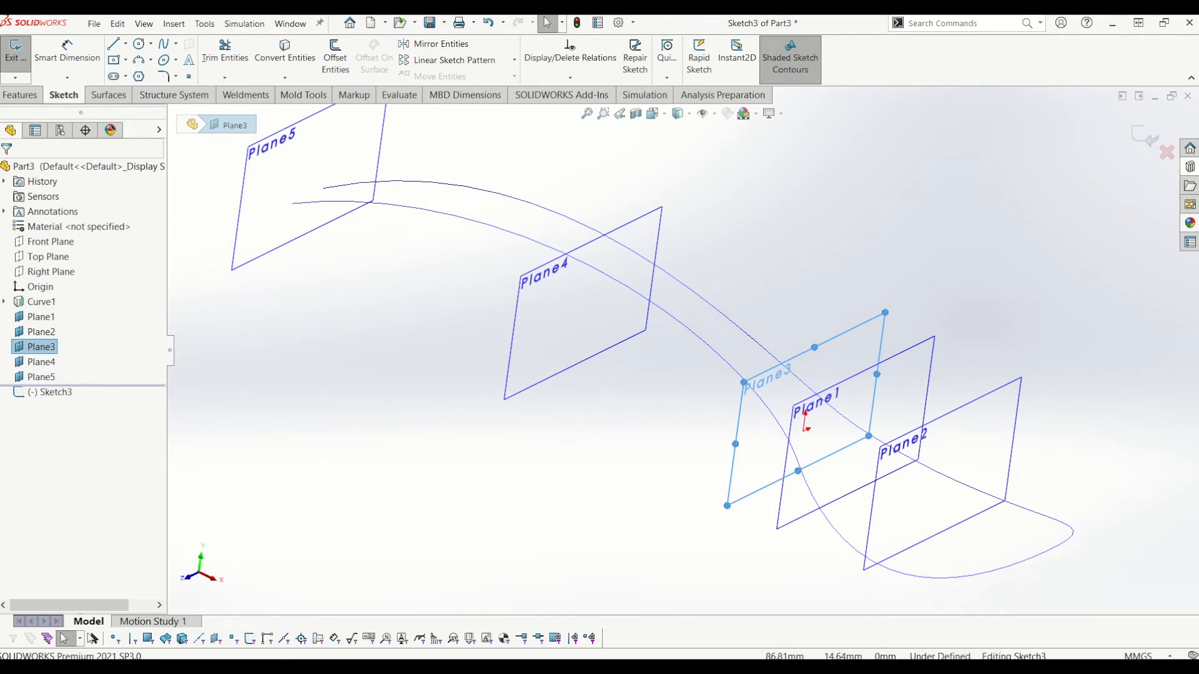
pyautogui.click(1166, 154)
# Start a sketch on Plane1 and draw a downward-bulging 3-point arc below the origin, between the two sides of the curve.
pyautogui.click(584, 347)
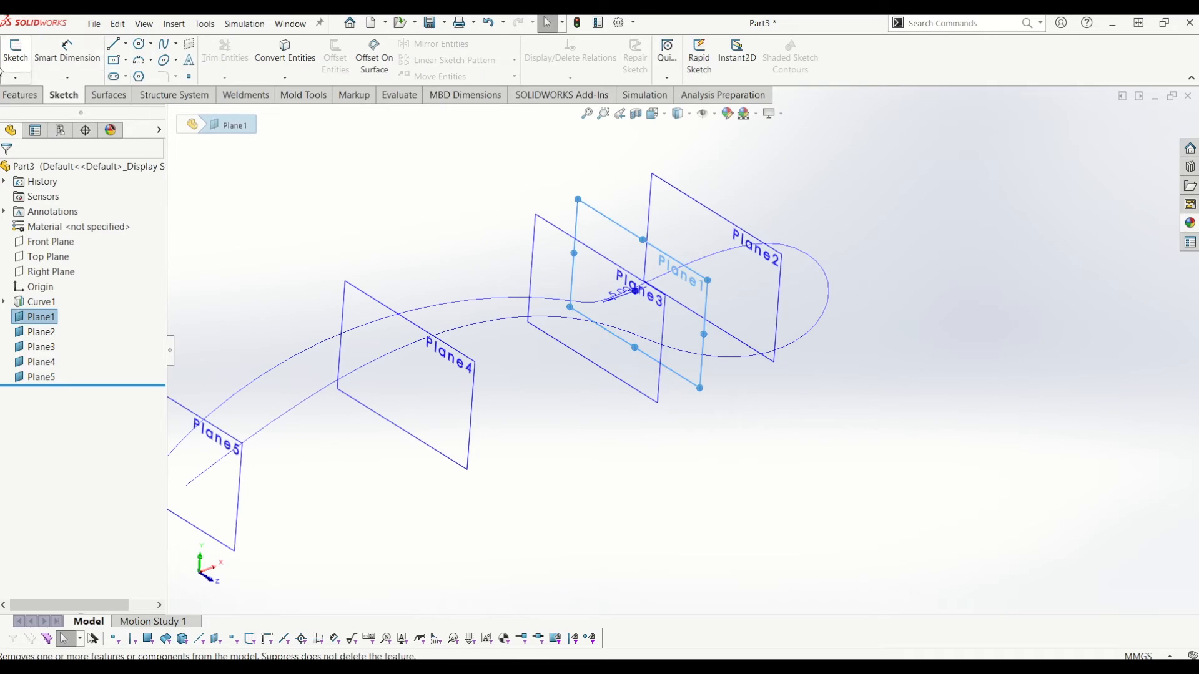
pyautogui.click(15, 60)
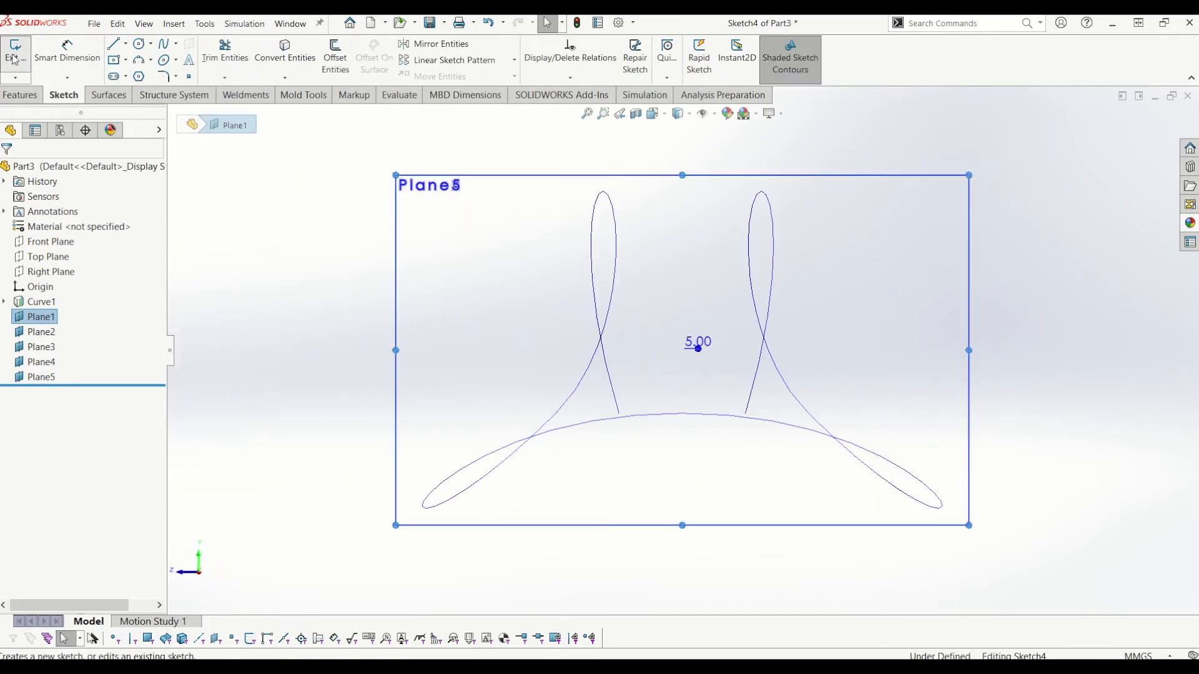
pyautogui.scroll(-1, 580, 416)
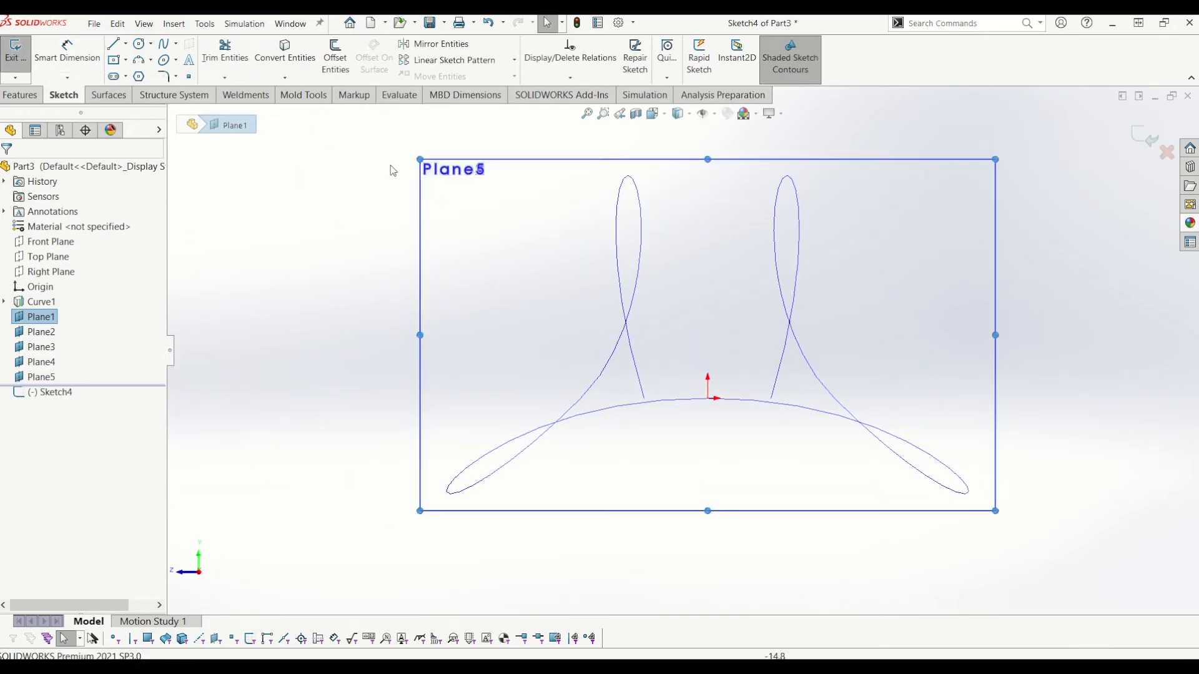
pyautogui.click(138, 61)
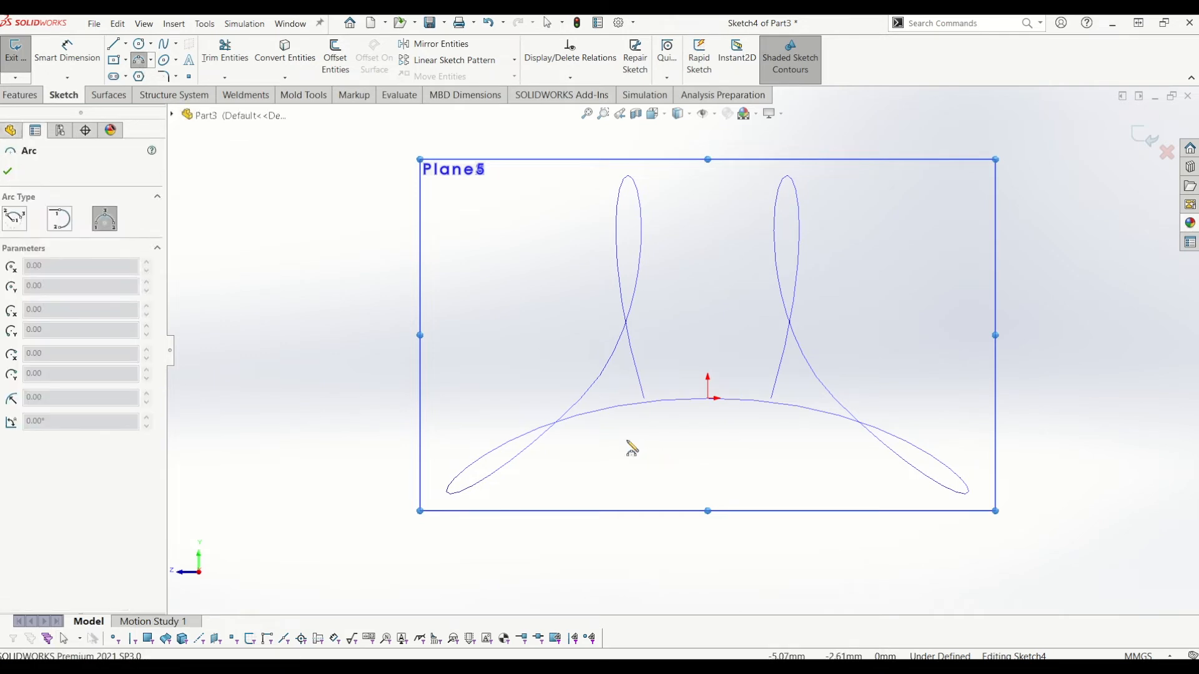
pyautogui.click(596, 426)
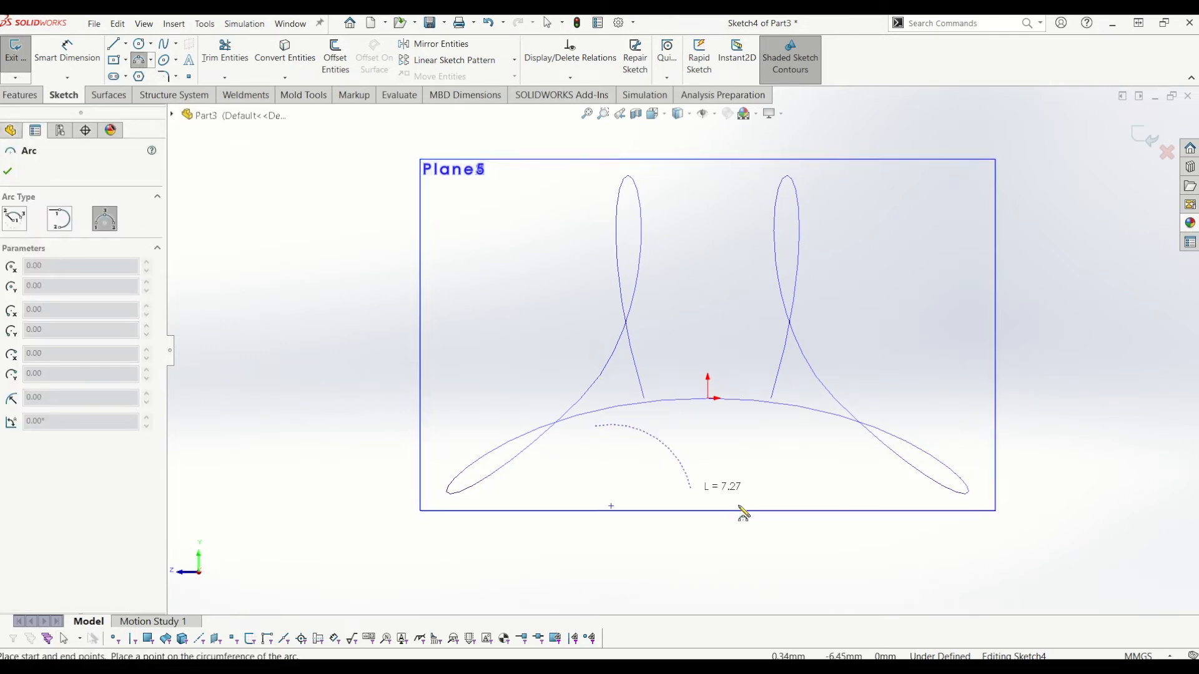
pyautogui.click(837, 430)
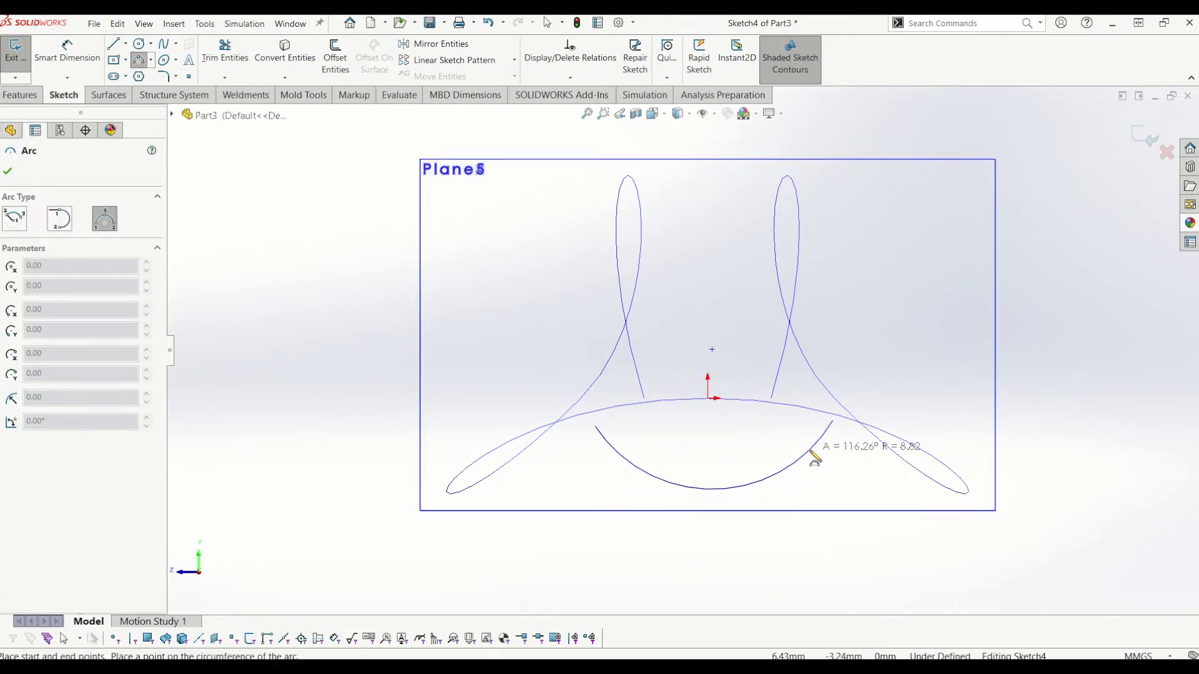
pyautogui.click(757, 471)
pyautogui.moveTo(757, 471); pyautogui.dragTo(768, 511, button='middle')
pyautogui.press('Escape')
# Add Pierce relations between both endpoints of the arc and the projected curve.
pyautogui.click(772, 509)
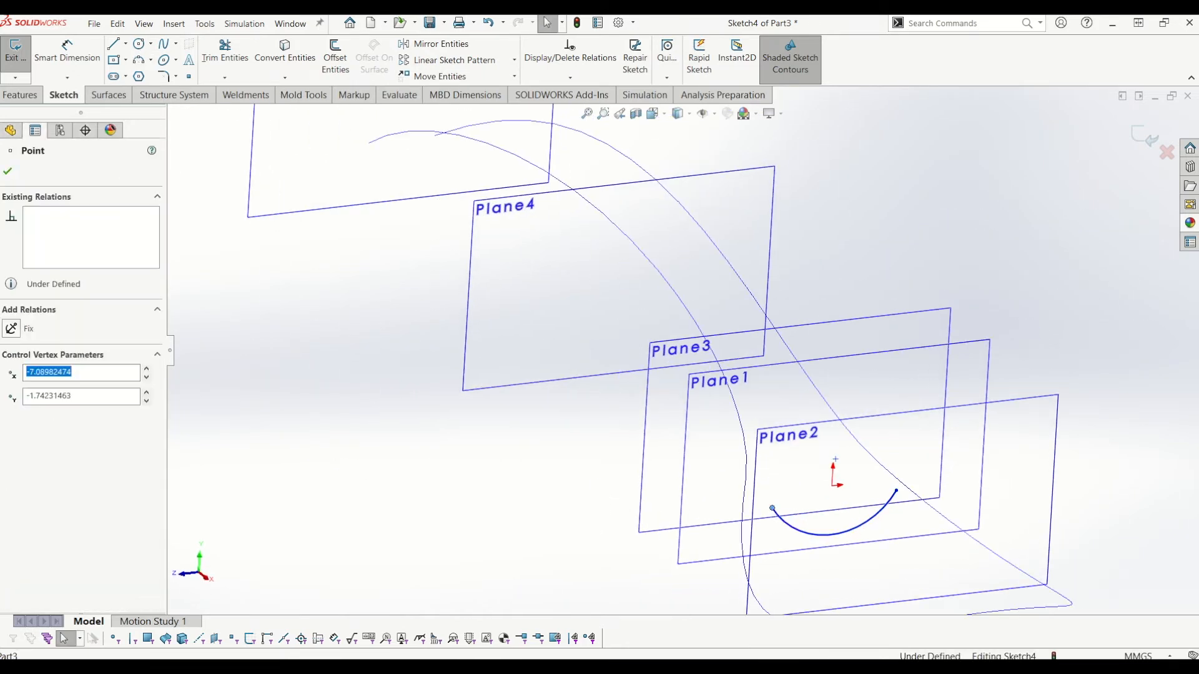
pyautogui.keyDown('ctrl'); pyautogui.click(744, 507); pyautogui.keyUp('ctrl')
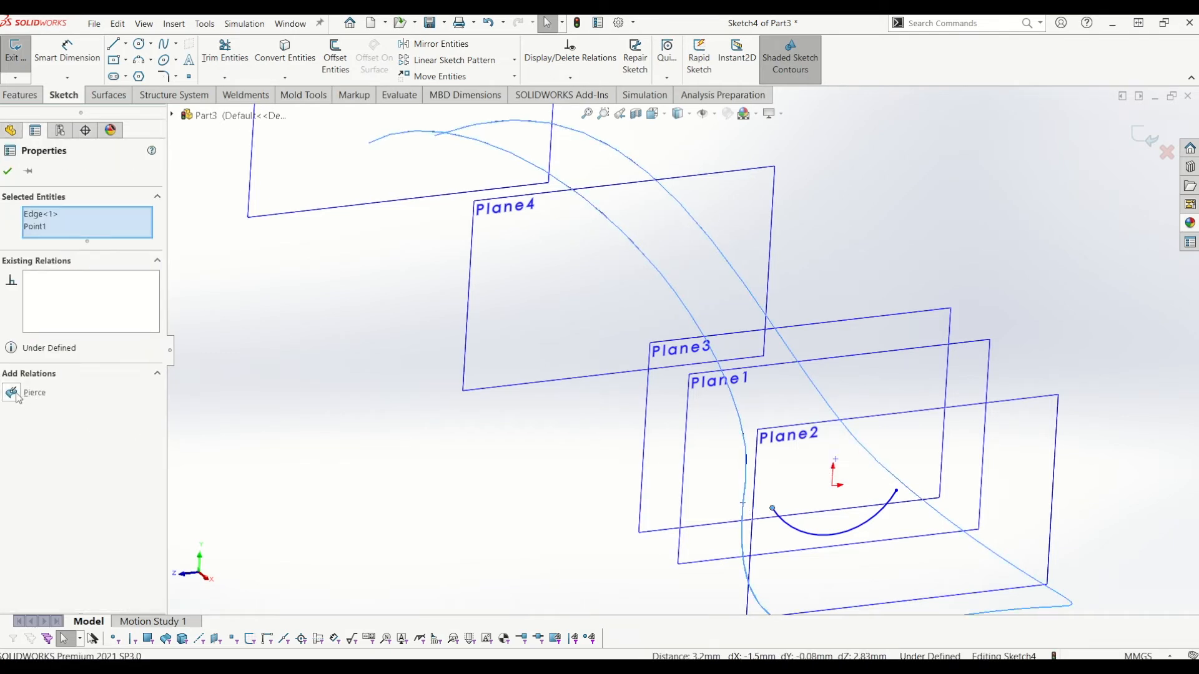
pyautogui.click(12, 393)
pyautogui.click(835, 510)
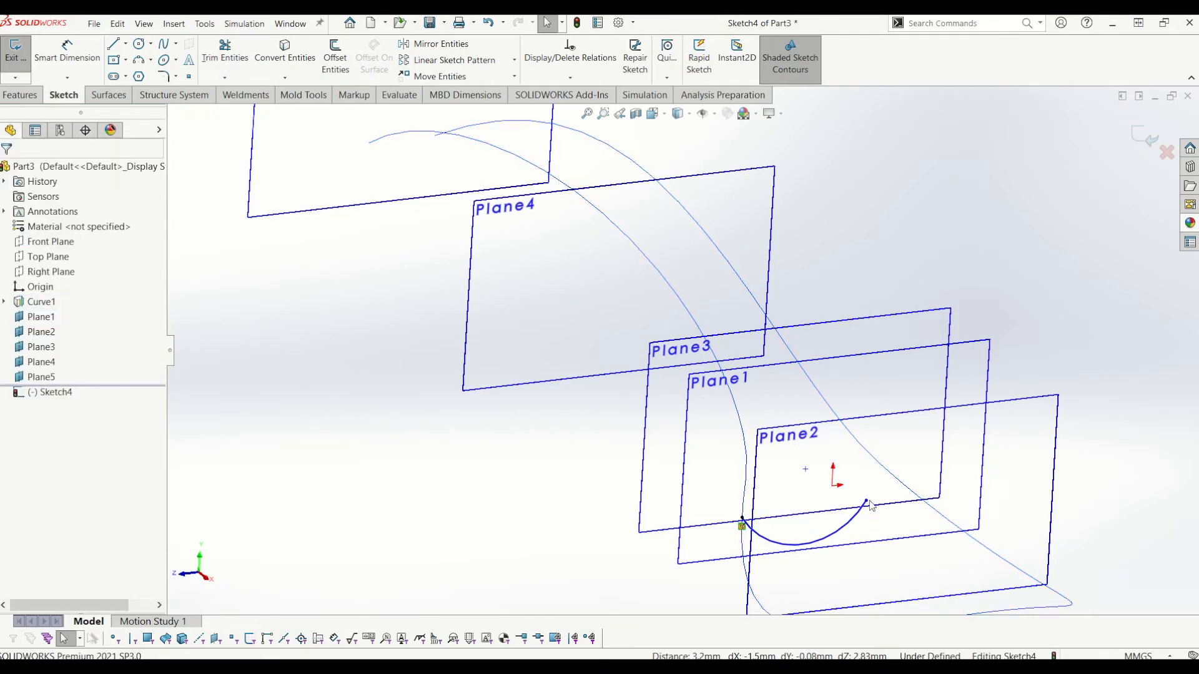
pyautogui.click(865, 502)
pyautogui.keyDown('ctrl'); pyautogui.click(906, 490); pyautogui.keyUp('ctrl')
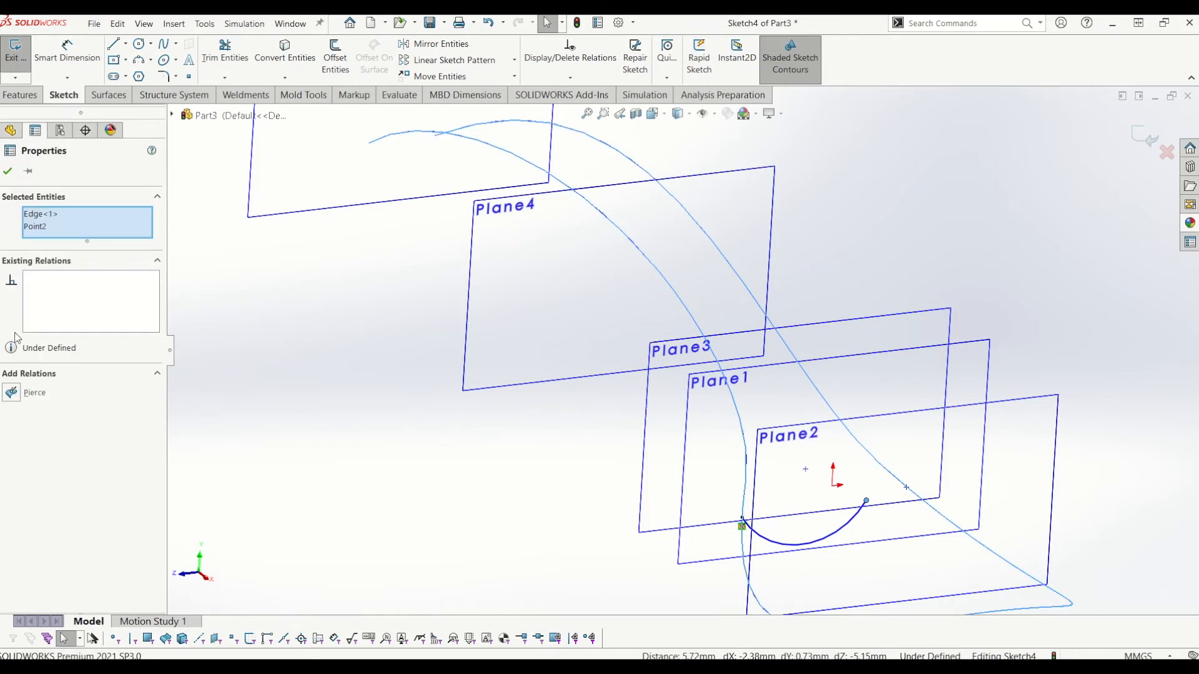
pyautogui.click(11, 392)
pyautogui.scroll(3, 843, 508)
pyautogui.scroll(-2, 830, 462)
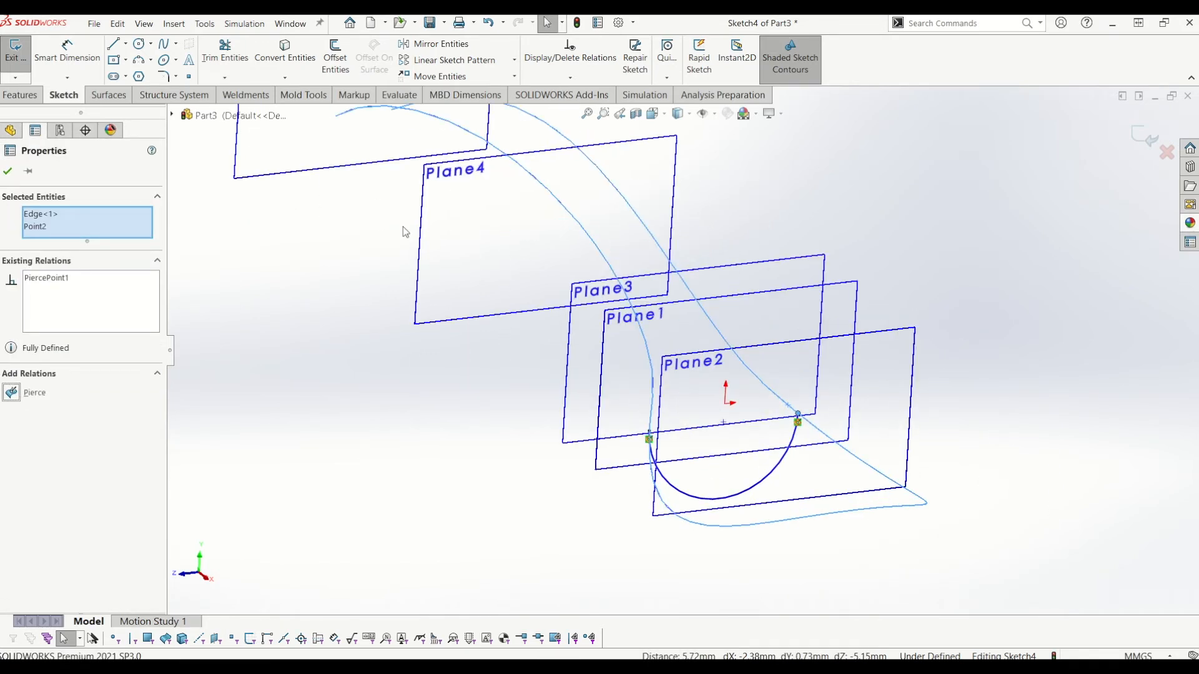
# Dimension the arc's radius to 20 mm.
pyautogui.click(67, 51)
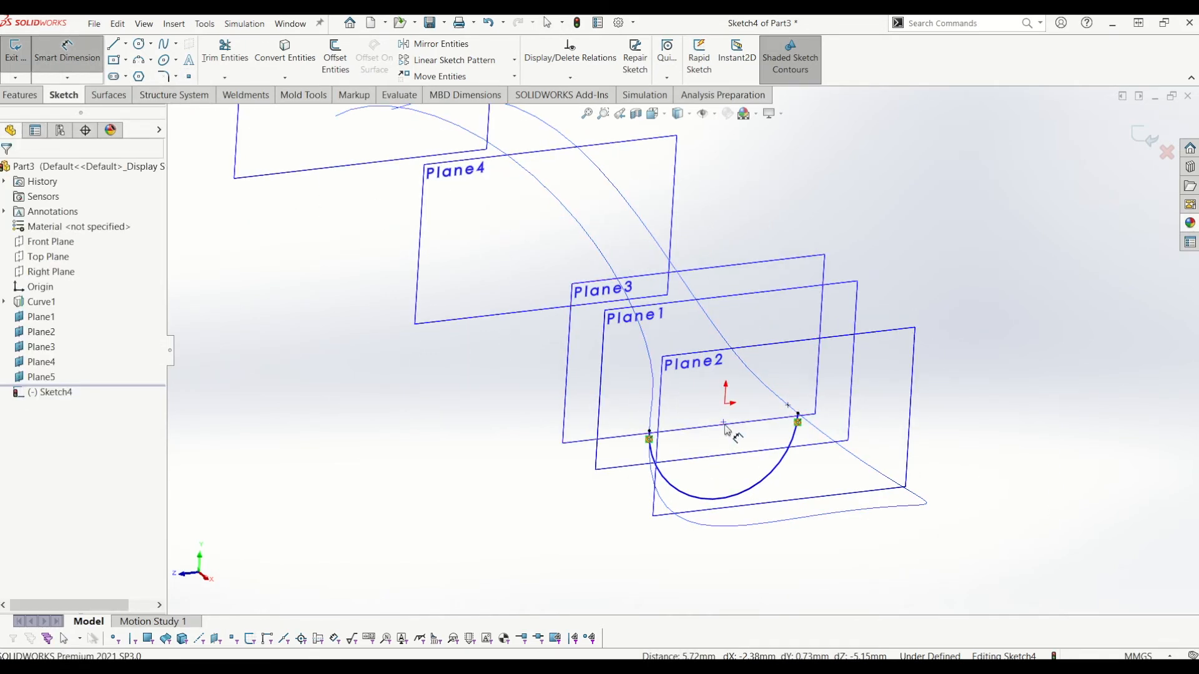
pyautogui.click(770, 484)
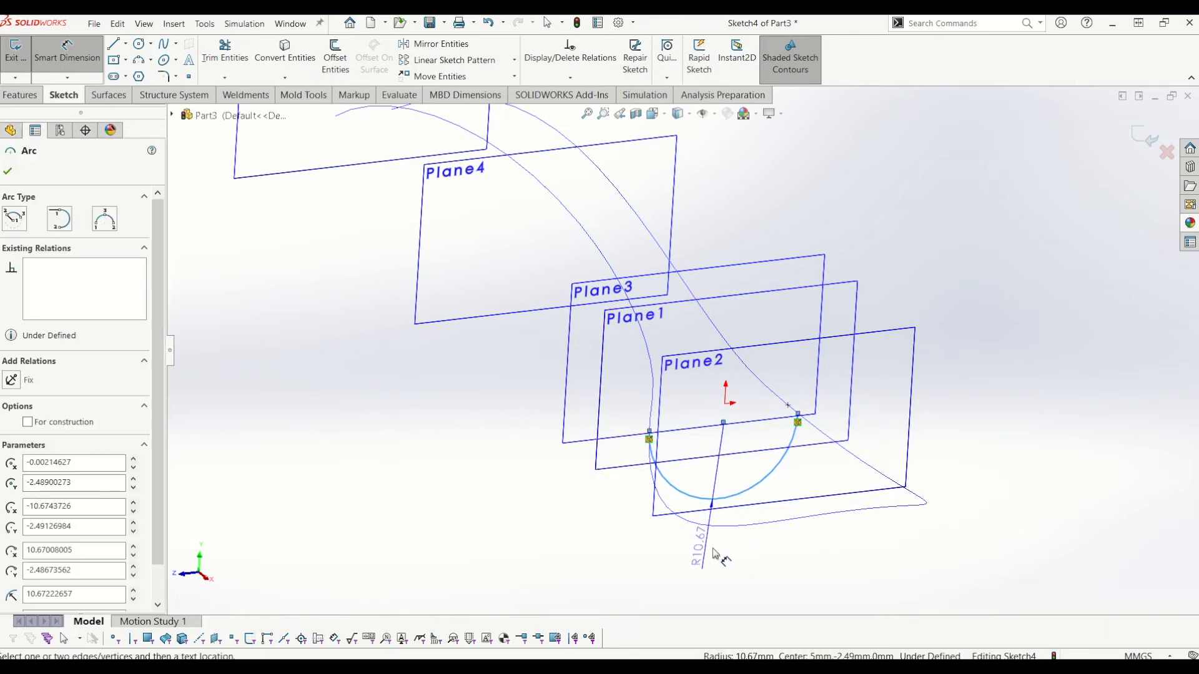
pyautogui.click(738, 552)
pyautogui.write('20')
pyautogui.press('Return')
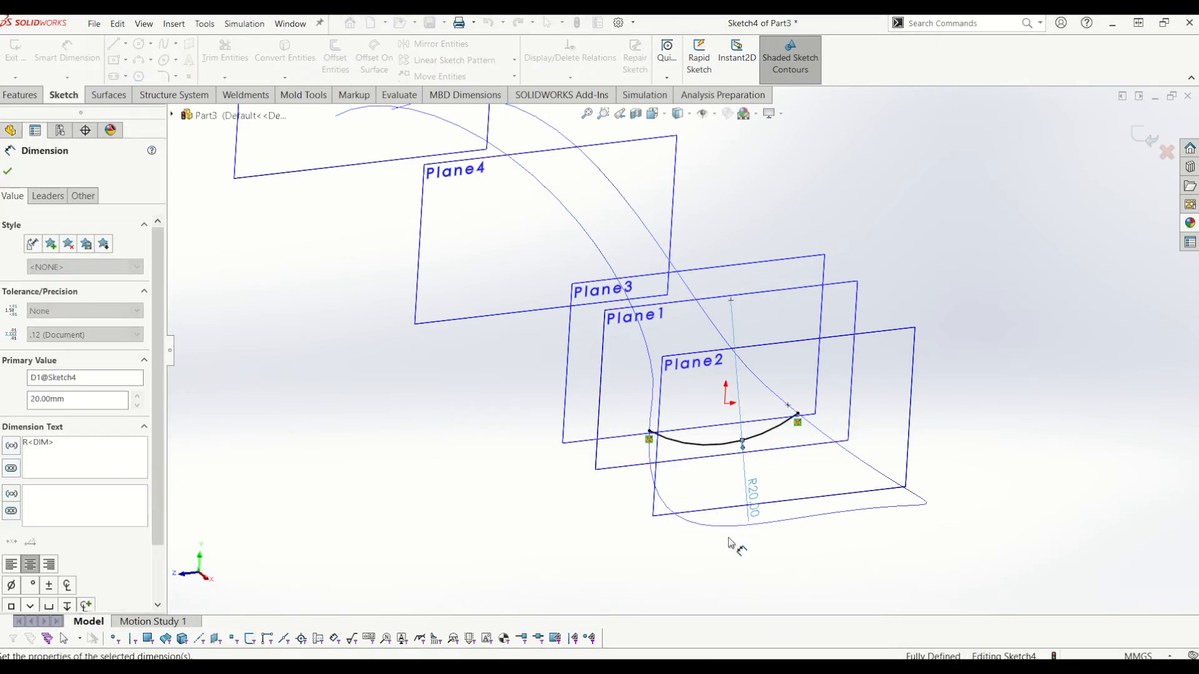
# Examine from several angles how the cross-section arc sits between the two sides of the projected curve.
pyautogui.scroll(3, 718, 428)
pyautogui.moveTo(718, 429)
pyautogui.mouseDown(button='middle')
pyautogui.moveTo(757, 337)
pyautogui.moveTo(755, 429)
pyautogui.moveTo(627, 410)
pyautogui.mouseUp(button='middle')
pyautogui.scroll(-5, 627, 410)
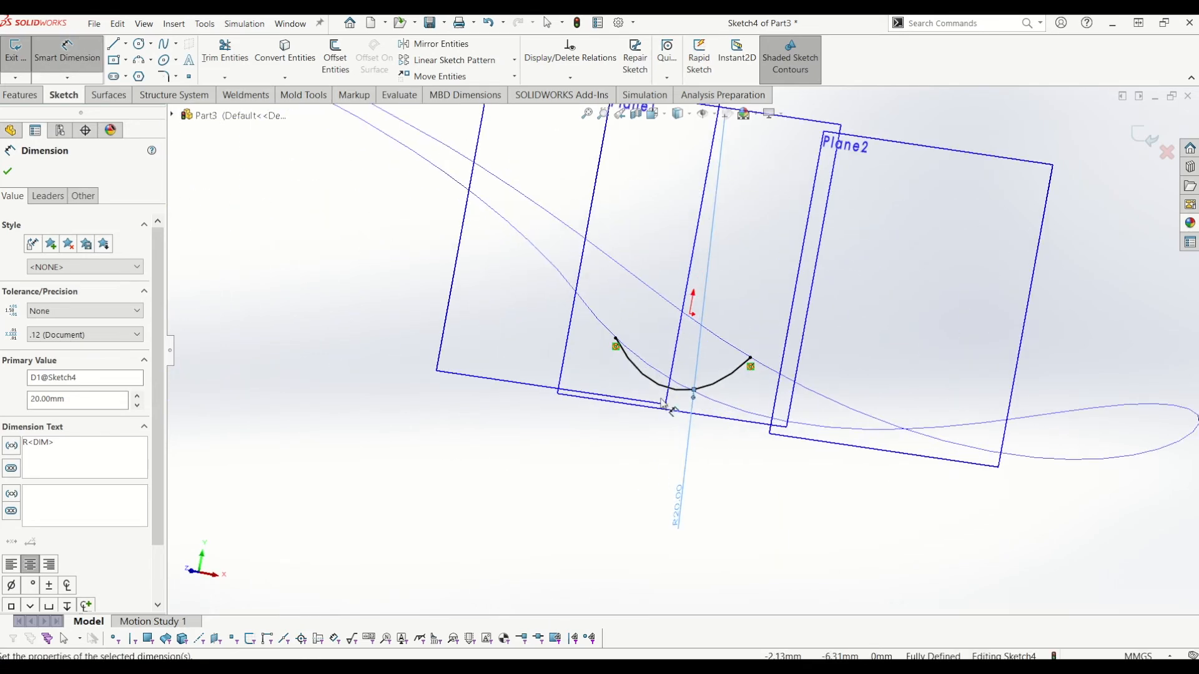
pyautogui.scroll(3, 596, 331)
pyautogui.scroll(3, 596, 331)
pyautogui.moveTo(664, 348)
pyautogui.mouseDown(button='middle')
pyautogui.moveTo(597, 391)
pyautogui.moveTo(668, 375)
pyautogui.mouseUp(button='middle')
pyautogui.scroll(-3, 687, 348)
pyautogui.scroll(-1, 687, 348)
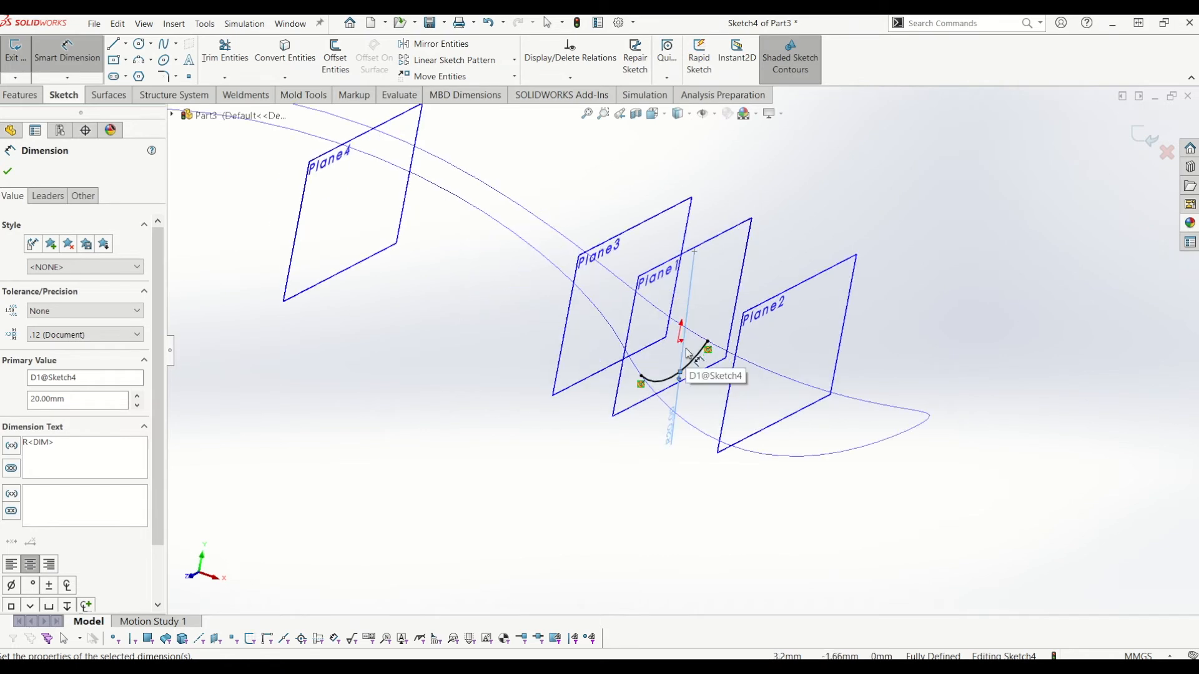
pyautogui.scroll(-1, 874, 505)
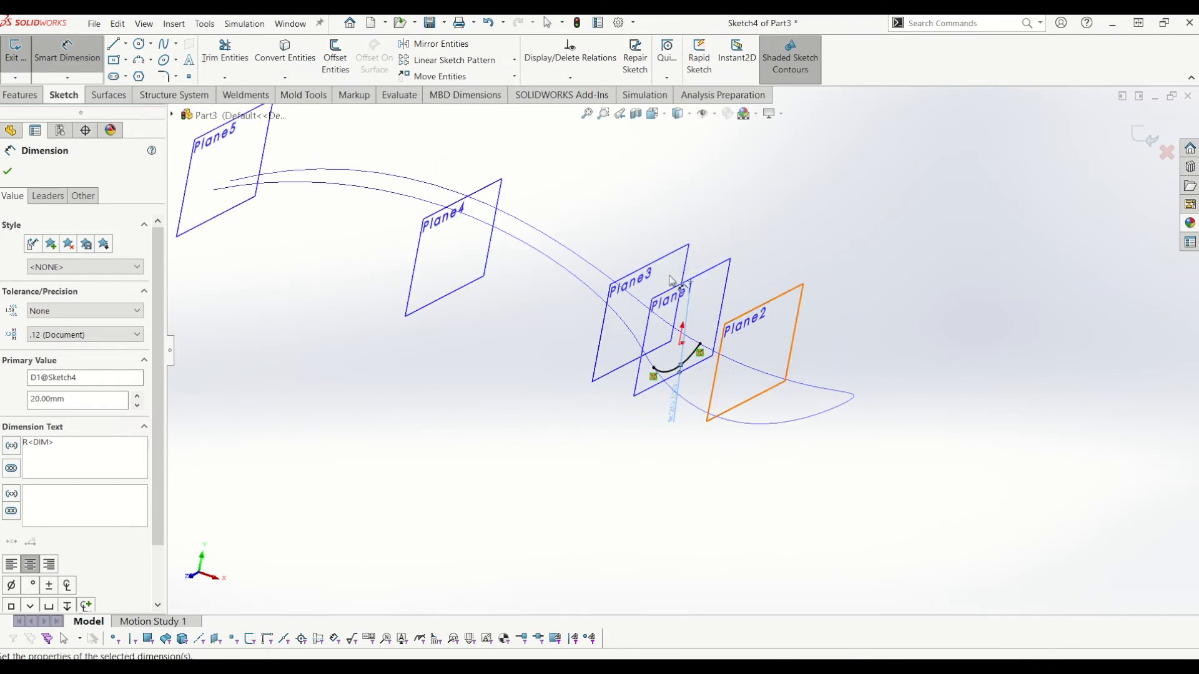
# Finish the cross-section arc sketch on Plane1.
pyautogui.click(15, 51)
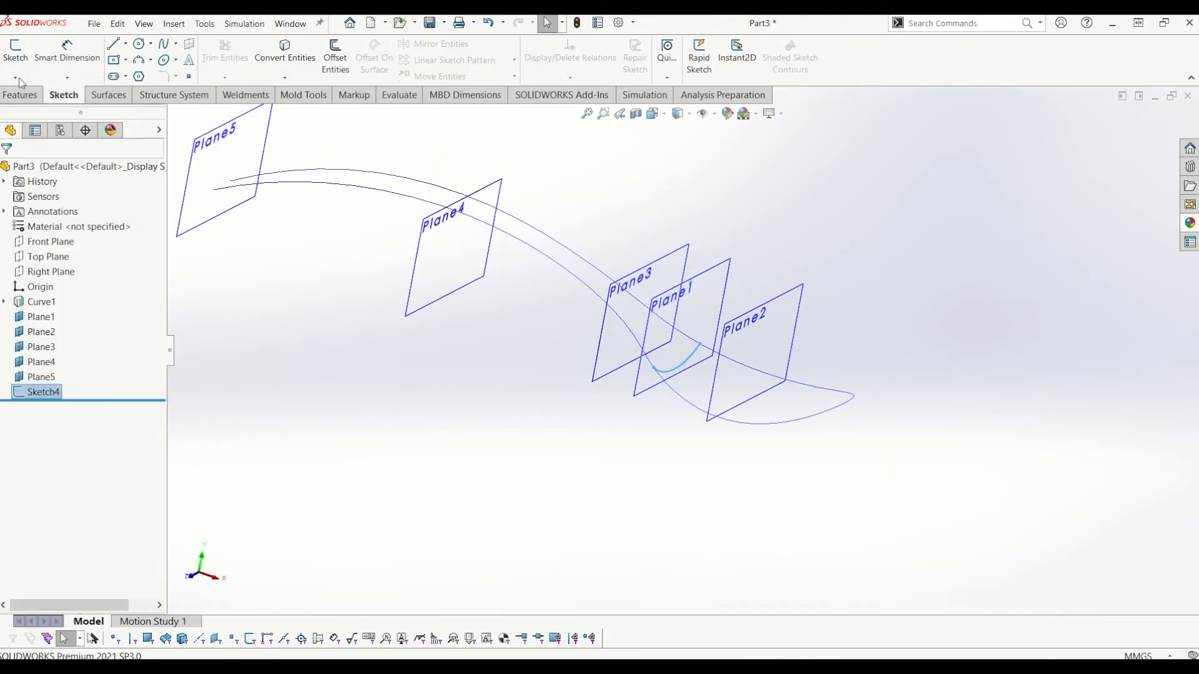
pyautogui.click(15, 50)
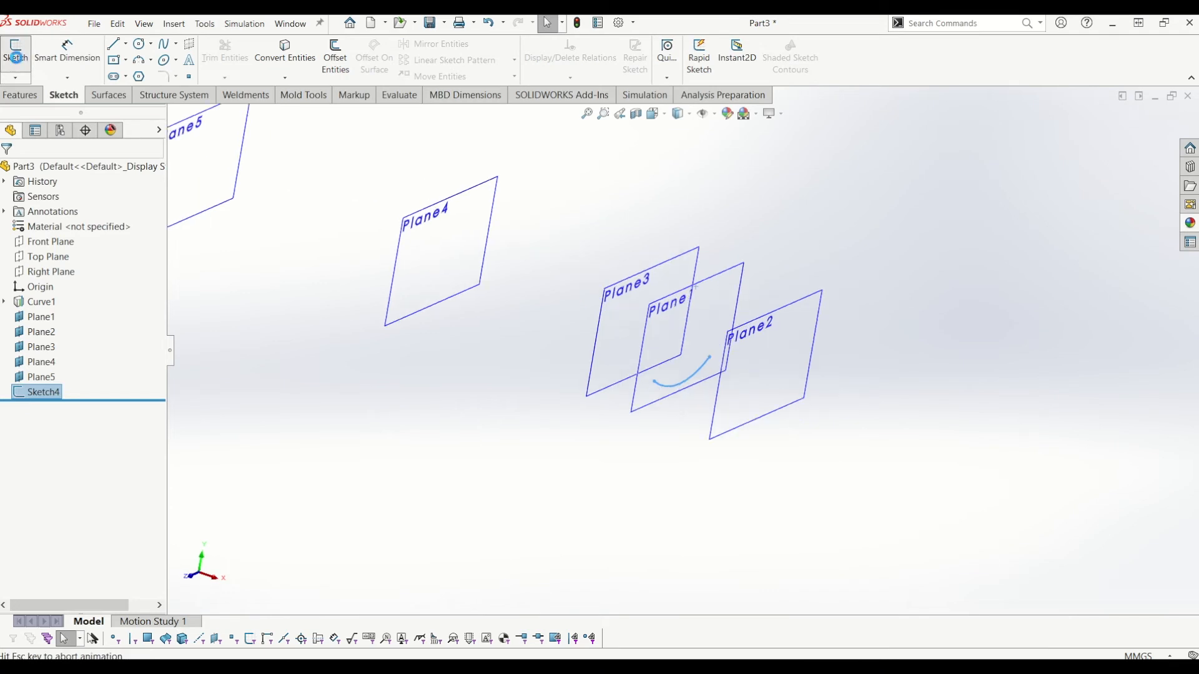
pyautogui.click(1154, 141)
# Start a sketch on Plane2 and draw a downward-bulging 3-point arc of about 16 mm radius between the two sides of the curve.
pyautogui.moveTo(722, 429)
pyautogui.mouseDown(button='middle')
pyautogui.moveTo(787, 510)
pyautogui.moveTo(796, 506)
pyautogui.mouseUp(button='middle')
pyautogui.click(946, 452)
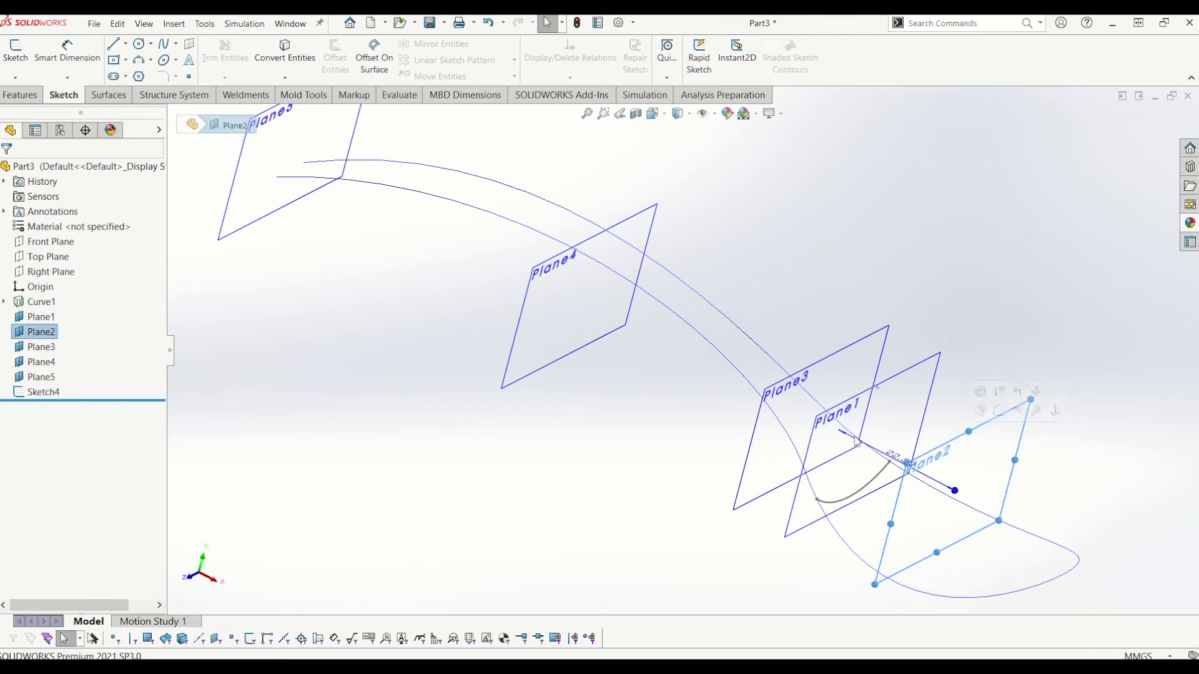
pyautogui.click(16, 50)
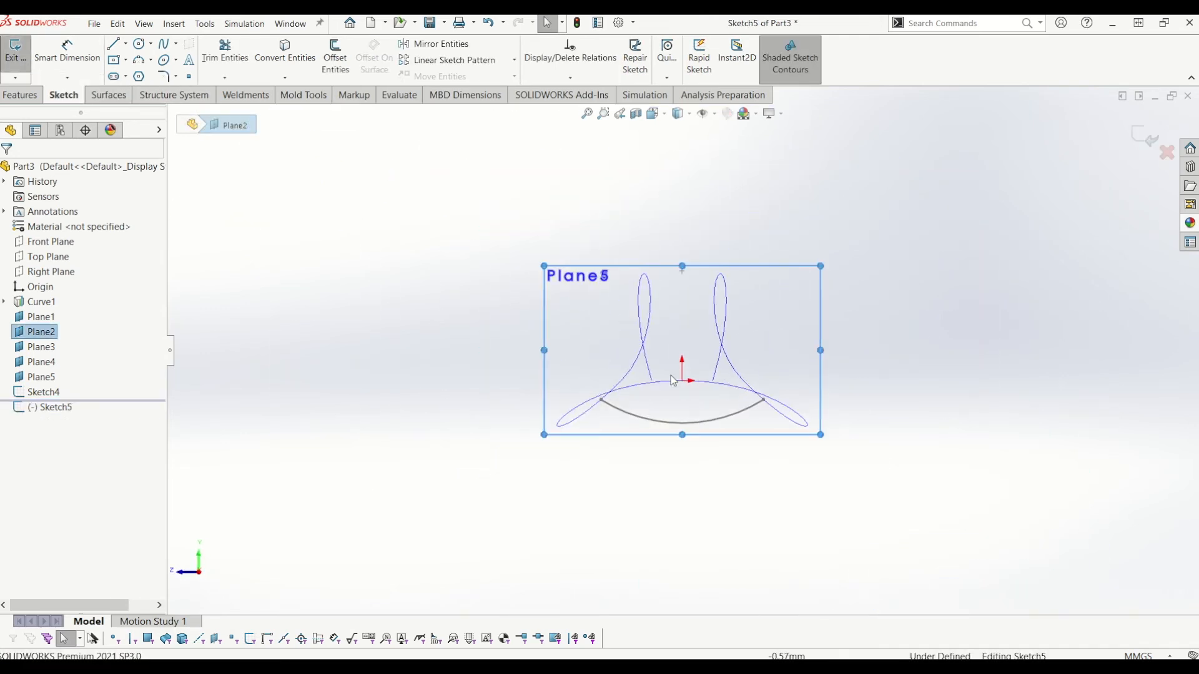
pyautogui.click(138, 60)
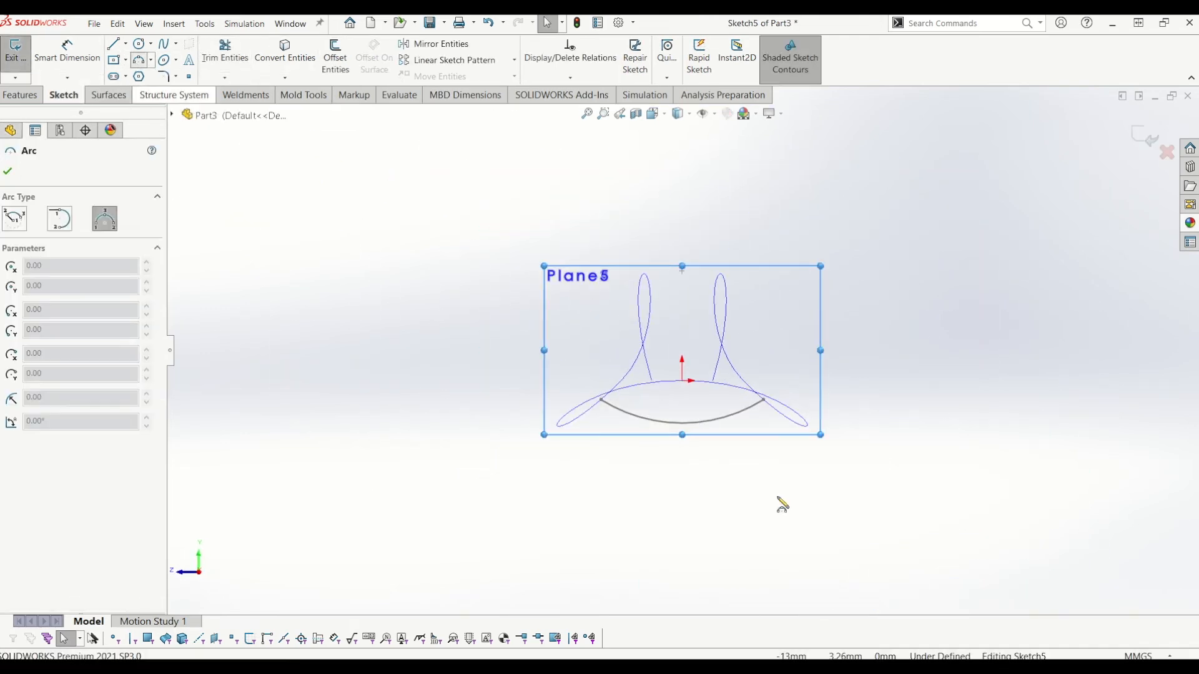
pyautogui.click(584, 382)
pyautogui.click(816, 373)
pyautogui.click(796, 422)
pyautogui.press('Escape')
# Add Pierce relations between both endpoints of the Plane2 arc and the projected curve.
pyautogui.scroll(-6, 594, 402)
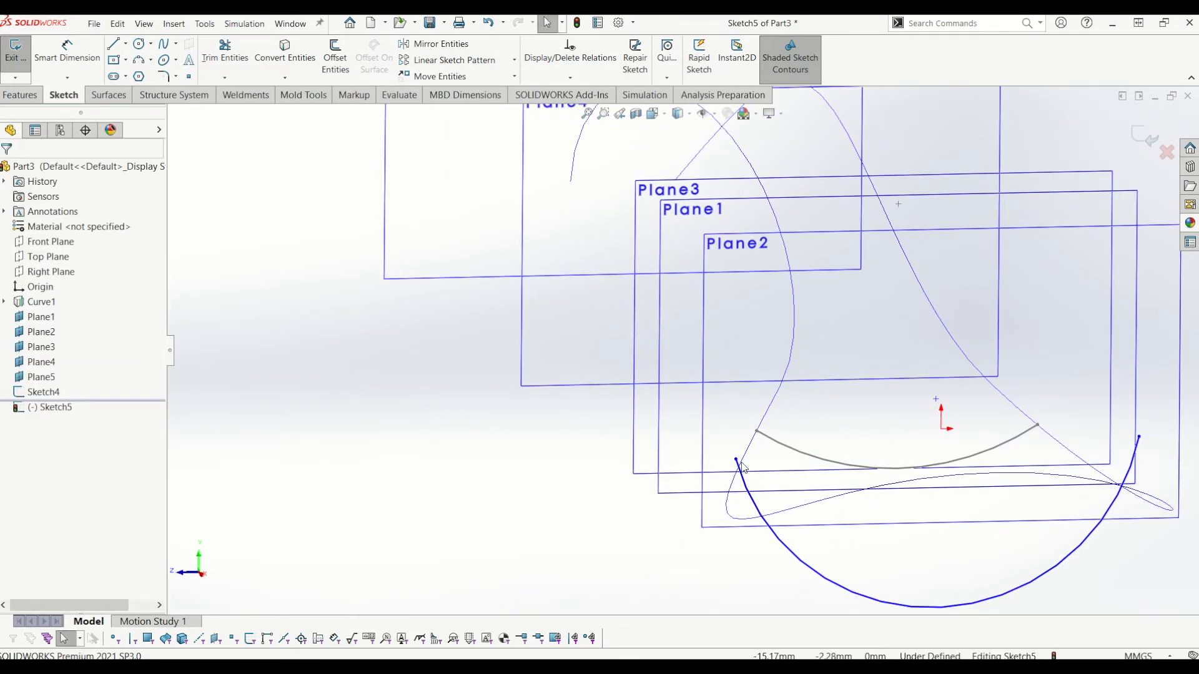
pyautogui.click(742, 468)
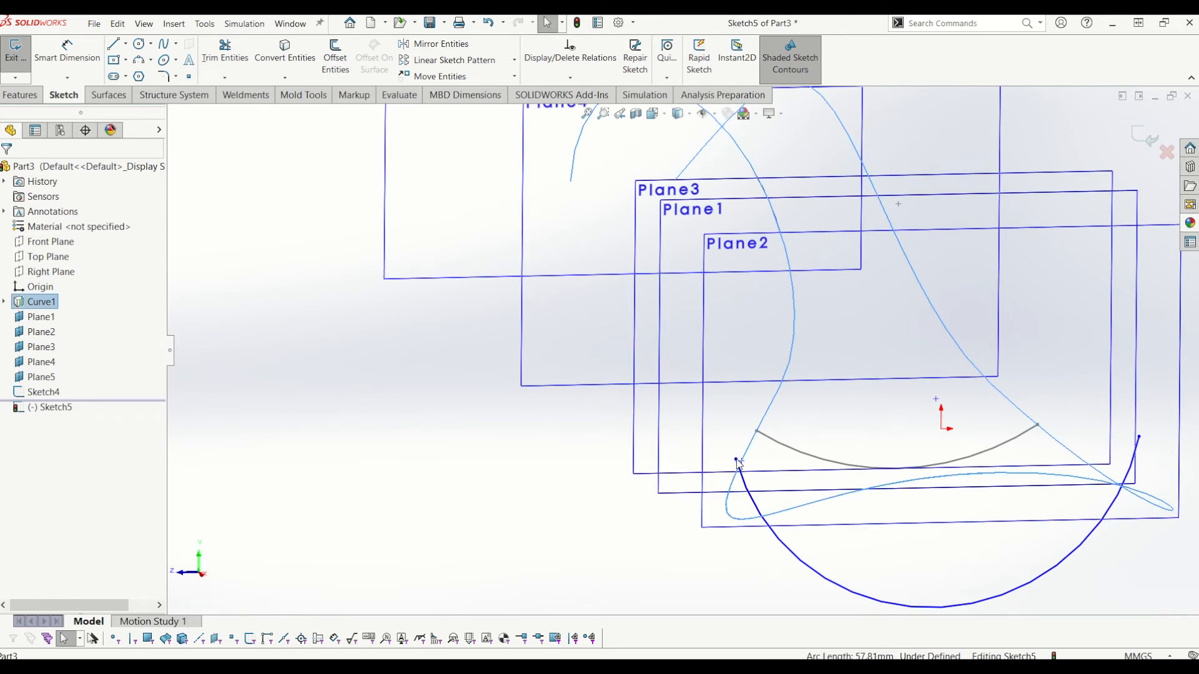
pyautogui.keyDown('ctrl'); pyautogui.click(738, 461); pyautogui.keyUp('ctrl')
pyautogui.click(12, 395)
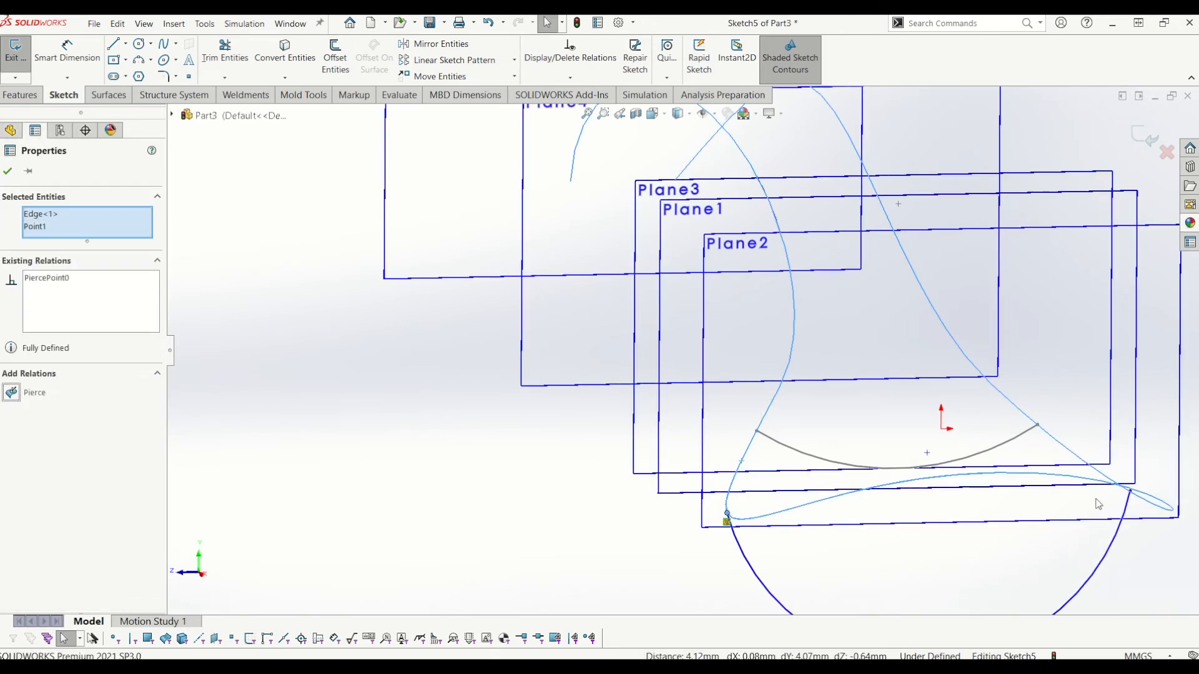
pyautogui.scroll(3, 1125, 528)
pyautogui.click(1125, 528)
pyautogui.moveTo(848, 439); pyautogui.dragTo(857, 468, button='middle')
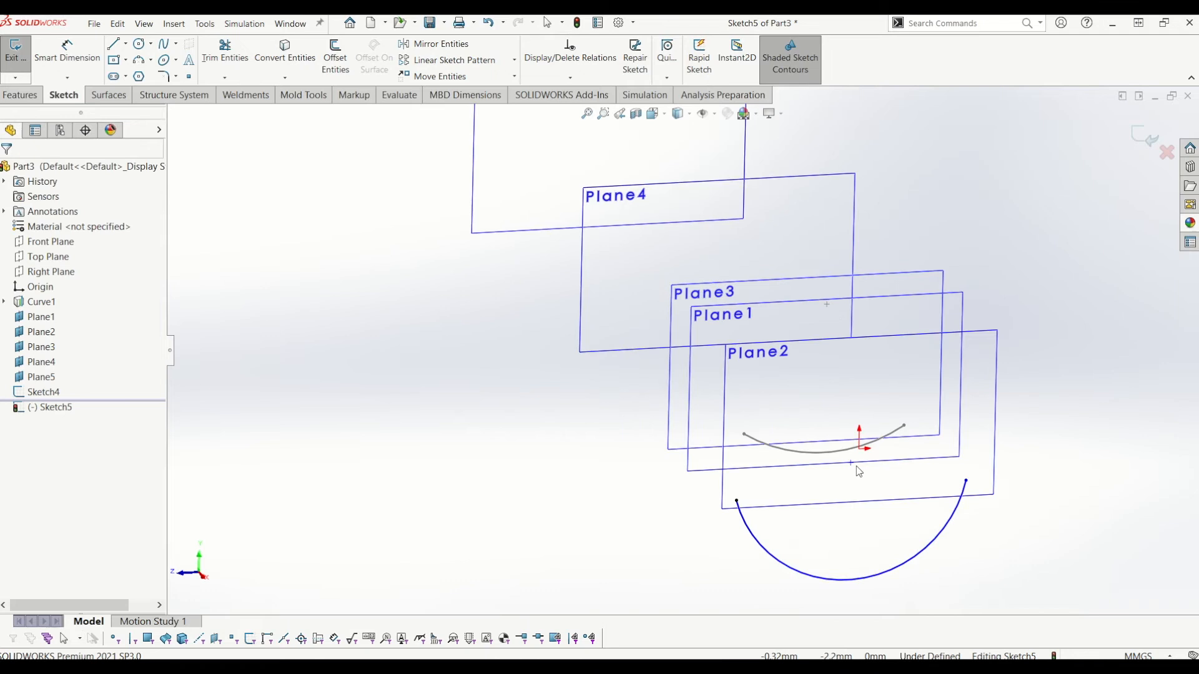
pyautogui.click(972, 487)
pyautogui.keyDown('ctrl'); pyautogui.click(966, 482); pyautogui.keyUp('ctrl')
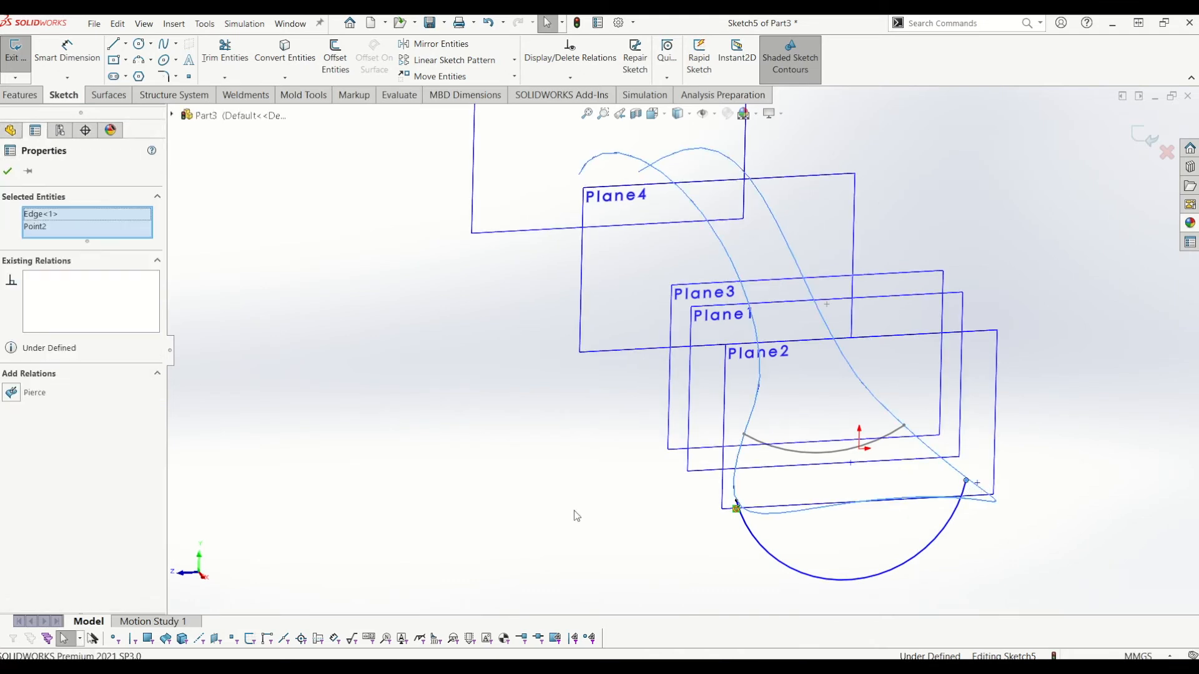
pyautogui.click(19, 393)
pyautogui.press('f')
pyautogui.press('Escape')
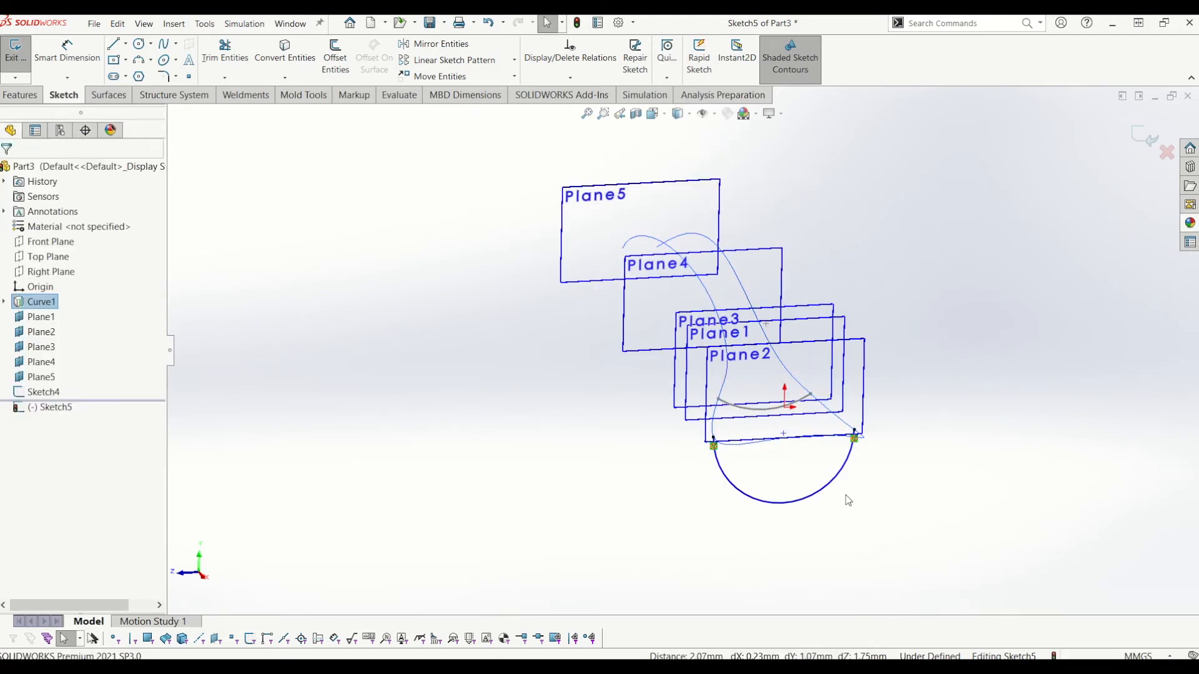
# Dimension the Plane2 arc's radius to 22 mm and close the sketch.
pyautogui.moveTo(777, 494); pyautogui.dragTo(785, 502, button='middle')
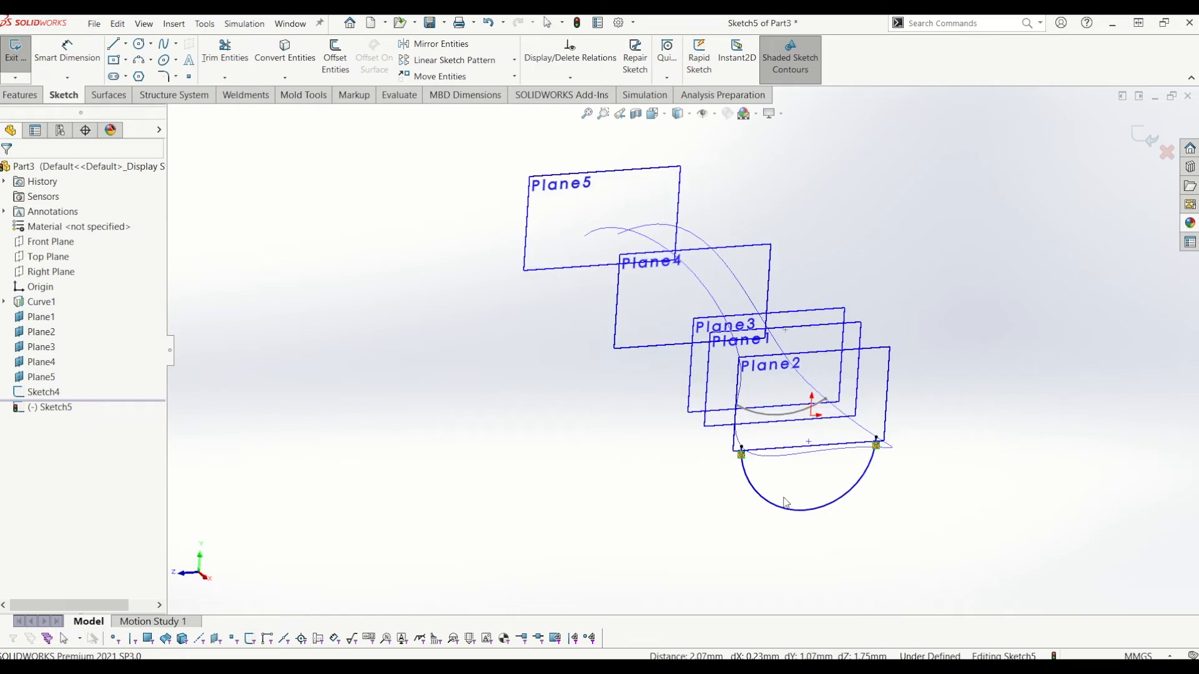
pyautogui.click(36, 53)
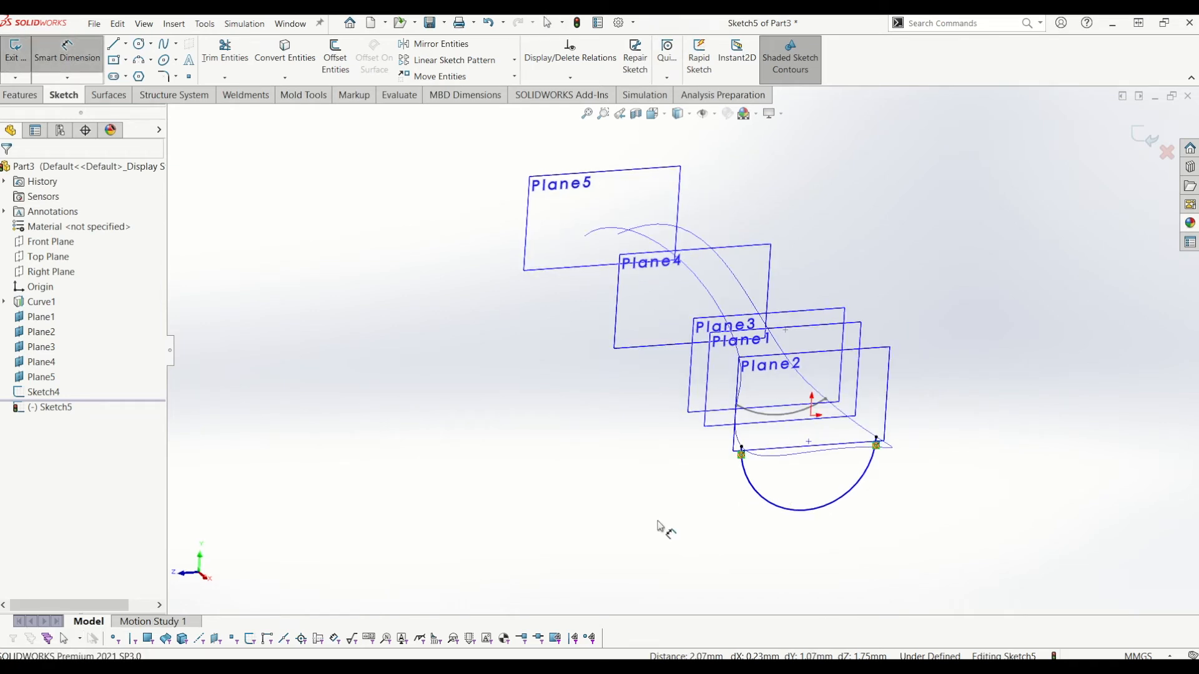
pyautogui.click(819, 526)
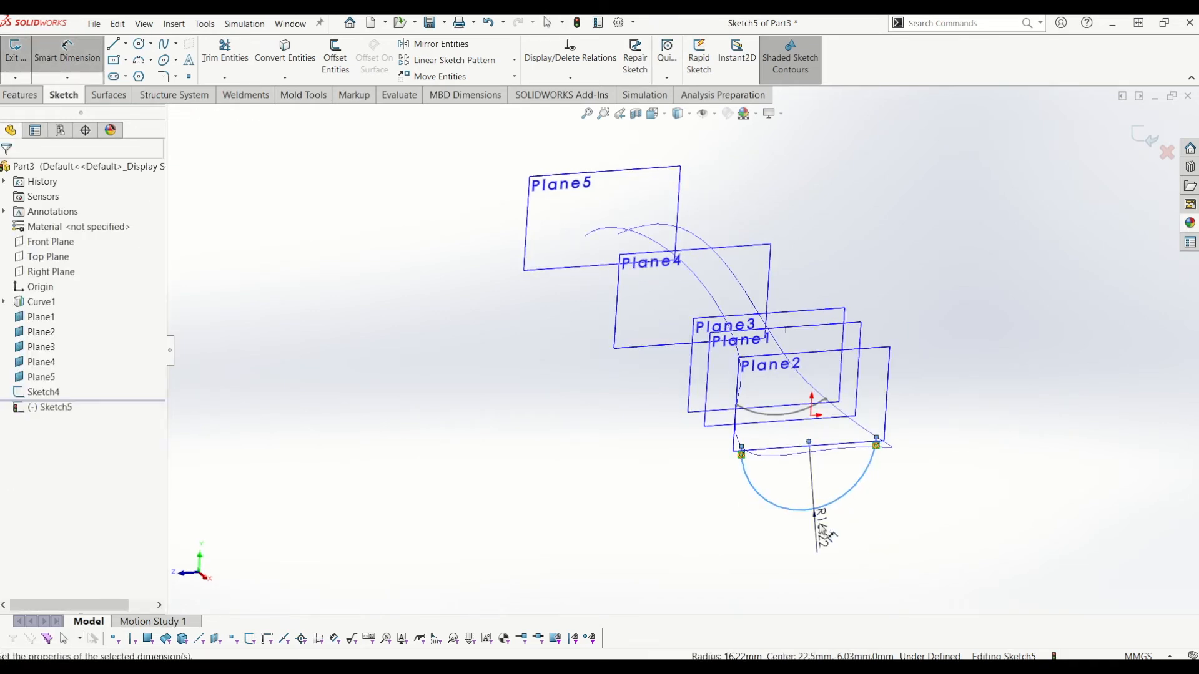
pyautogui.click(822, 528)
pyautogui.write('22')
pyautogui.press('Return')
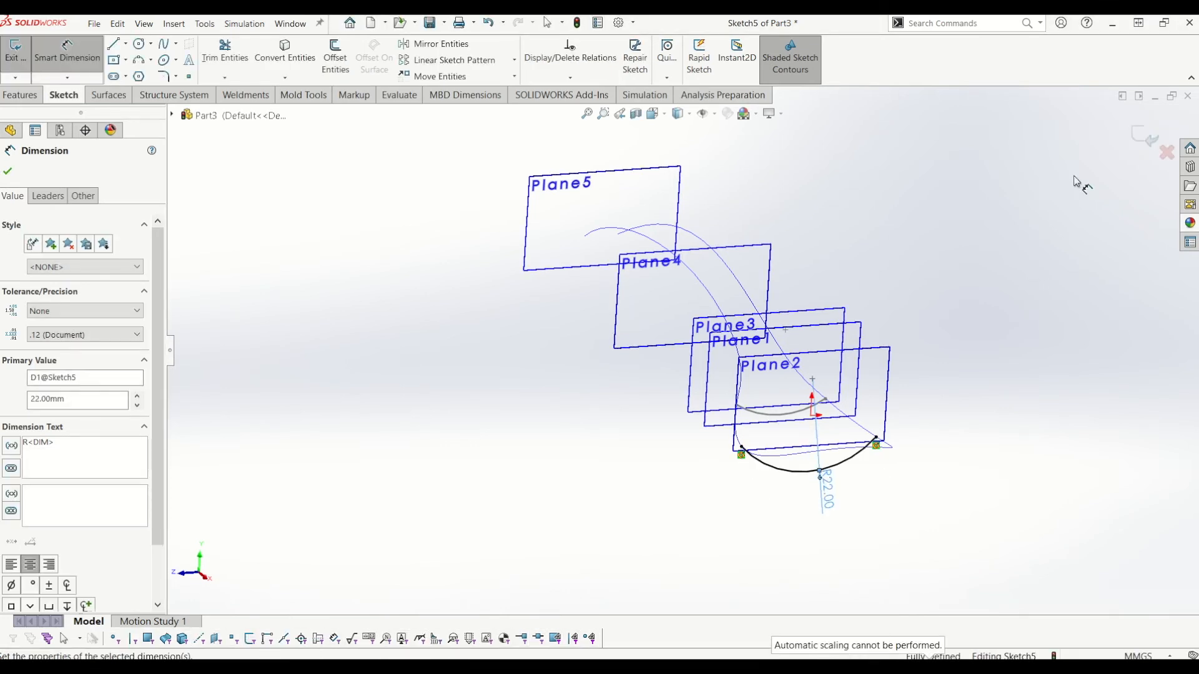
pyautogui.click(1146, 137)
# Start a sketch on Plane3 and draw an upward-bulging 3-point arc of about 15 mm radius above the origin.
pyautogui.moveTo(735, 420)
pyautogui.mouseDown(button='middle')
pyautogui.moveTo(803, 401)
pyautogui.moveTo(789, 428)
pyautogui.moveTo(762, 395)
pyautogui.moveTo(790, 380)
pyautogui.mouseUp(button='middle')
pyautogui.click(771, 288)
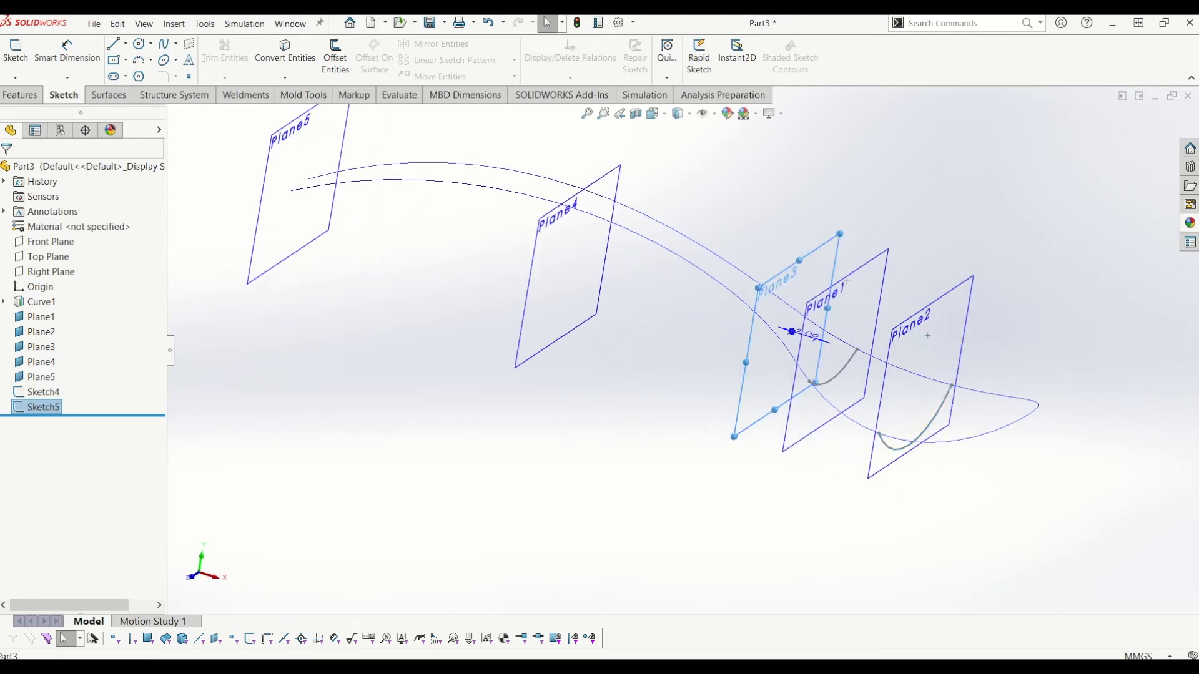
pyautogui.click(17, 53)
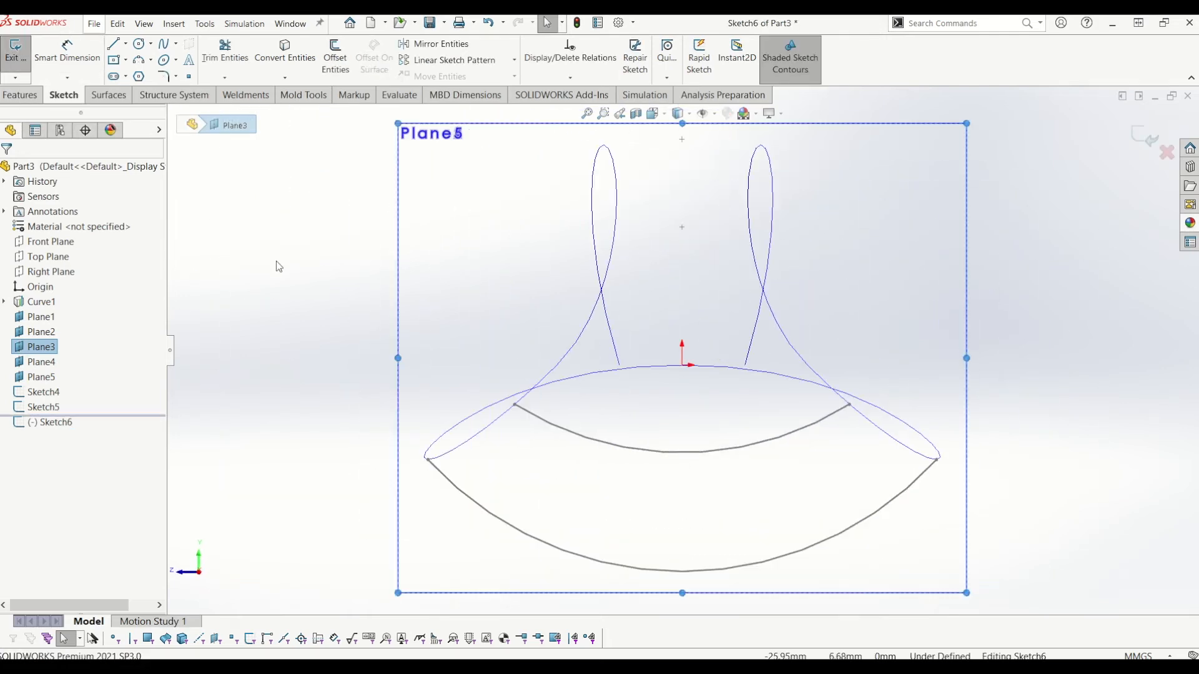
pyautogui.moveTo(636, 389)
pyautogui.mouseDown(button='middle')
pyautogui.moveTo(808, 412)
pyautogui.moveTo(840, 394)
pyautogui.moveTo(819, 387)
pyautogui.mouseUp(button='middle')
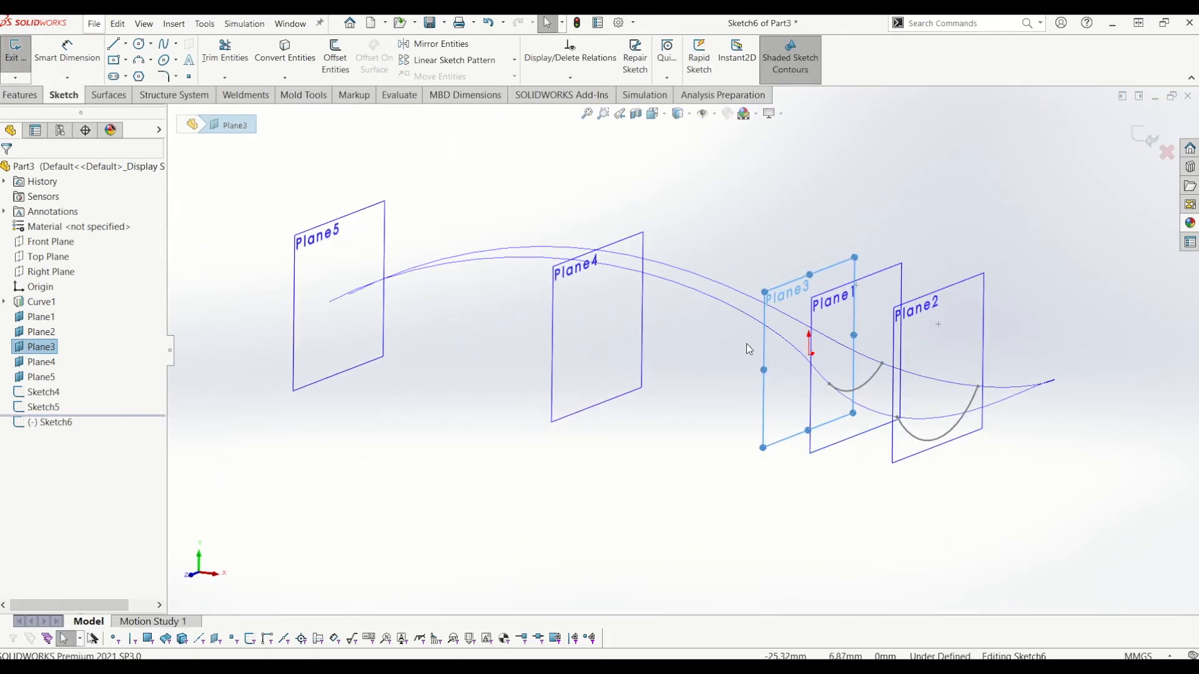
pyautogui.scroll(-2, 809, 360)
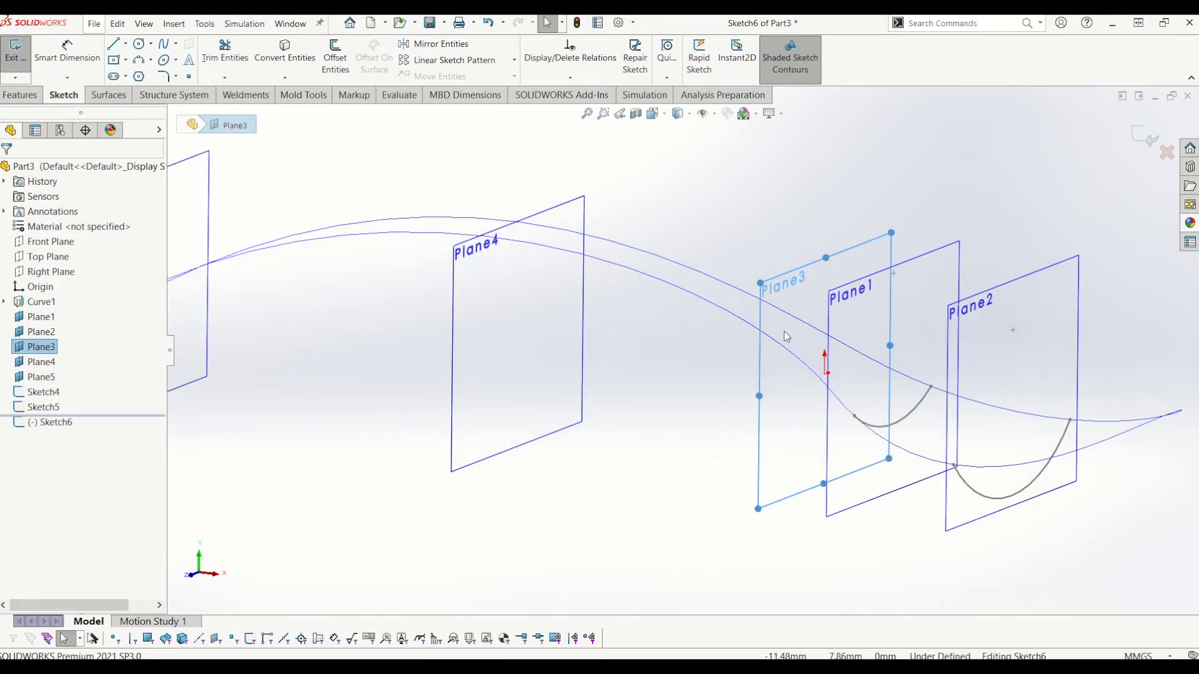
pyautogui.click(139, 61)
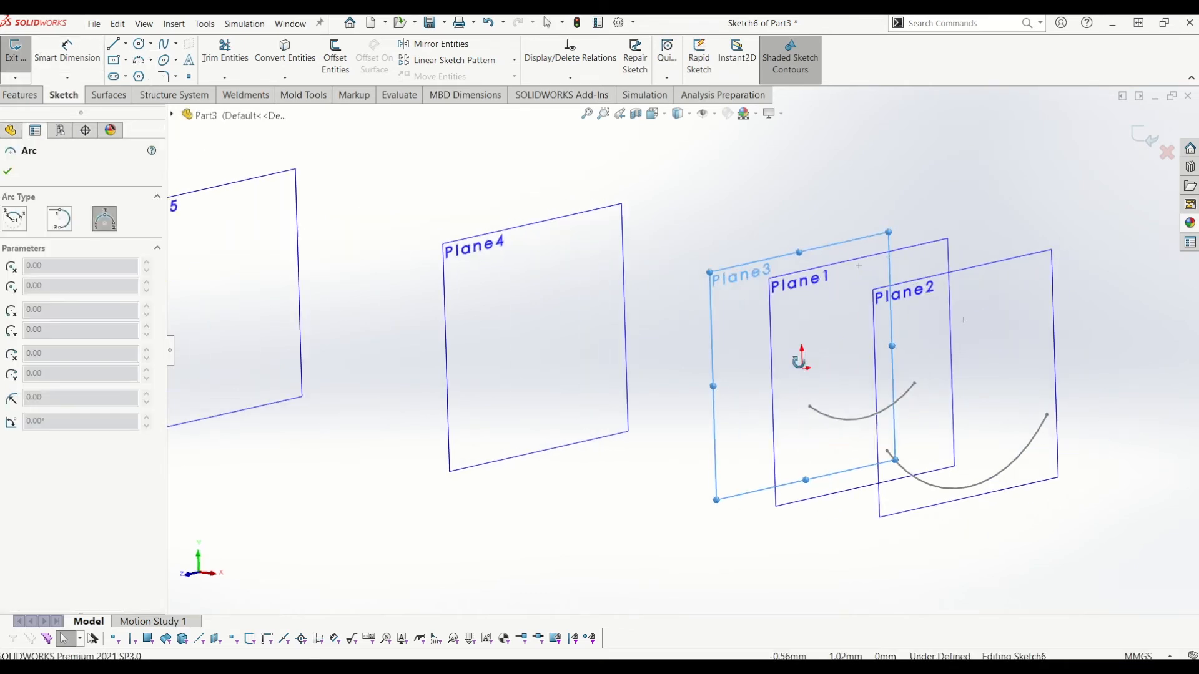
pyautogui.moveTo(824, 374); pyautogui.dragTo(771, 379, button='middle')
pyautogui.click(672, 348)
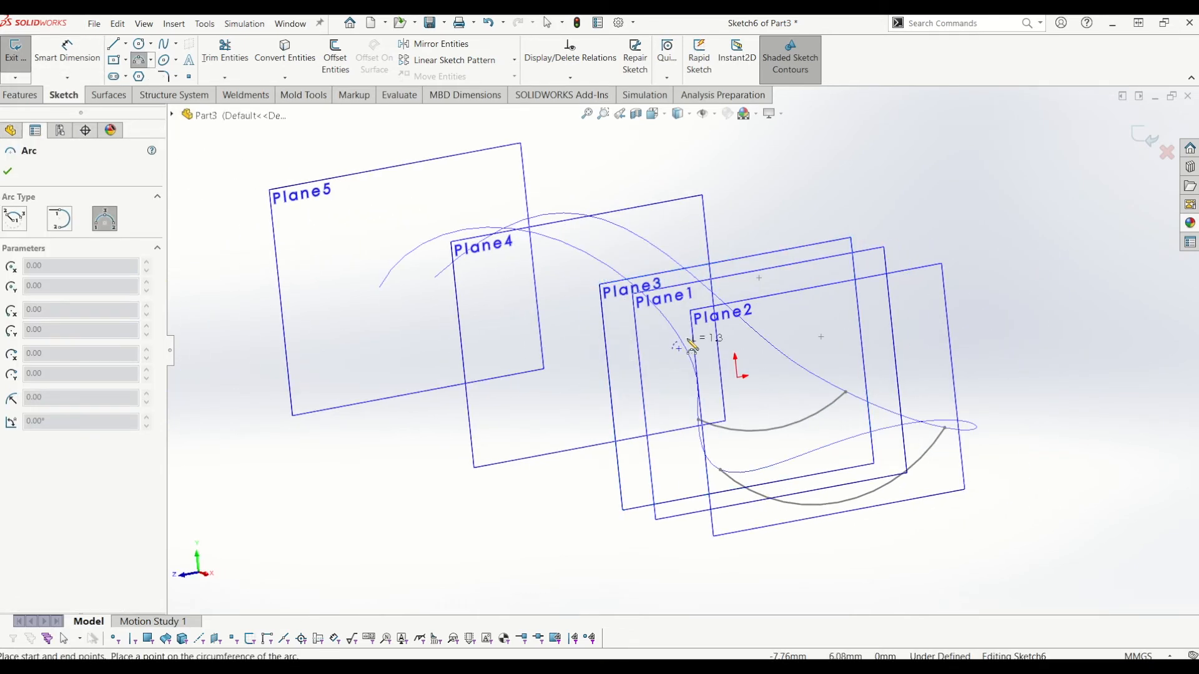
pyautogui.click(801, 325)
pyautogui.click(737, 312)
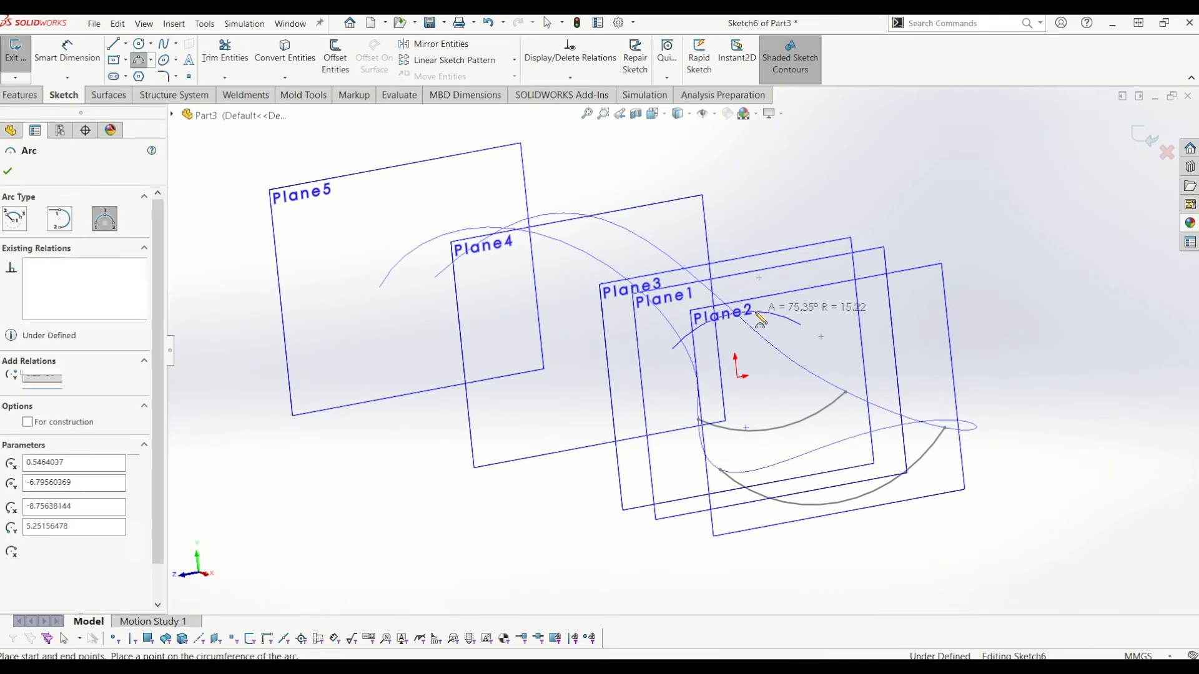
pyautogui.press('Escape')
# Add Pierce relations between both endpoints of the Plane3 arc and the projected curve.
pyautogui.click(793, 354)
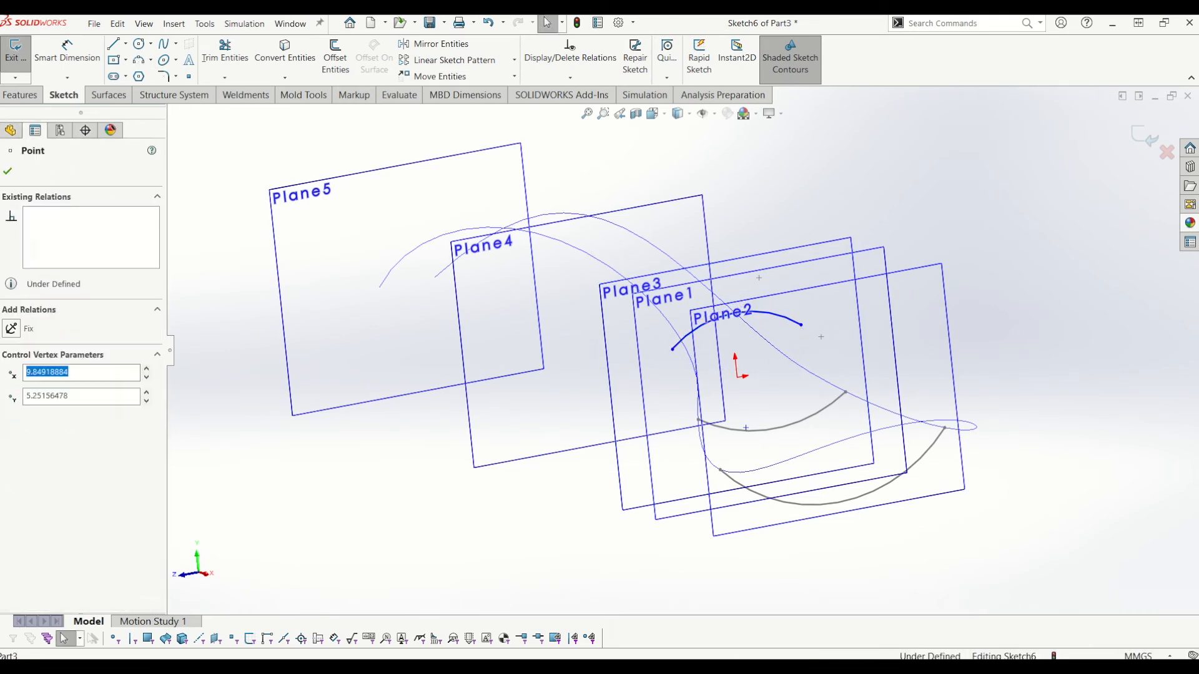
pyautogui.moveTo(781, 366); pyautogui.dragTo(801, 431, button='middle')
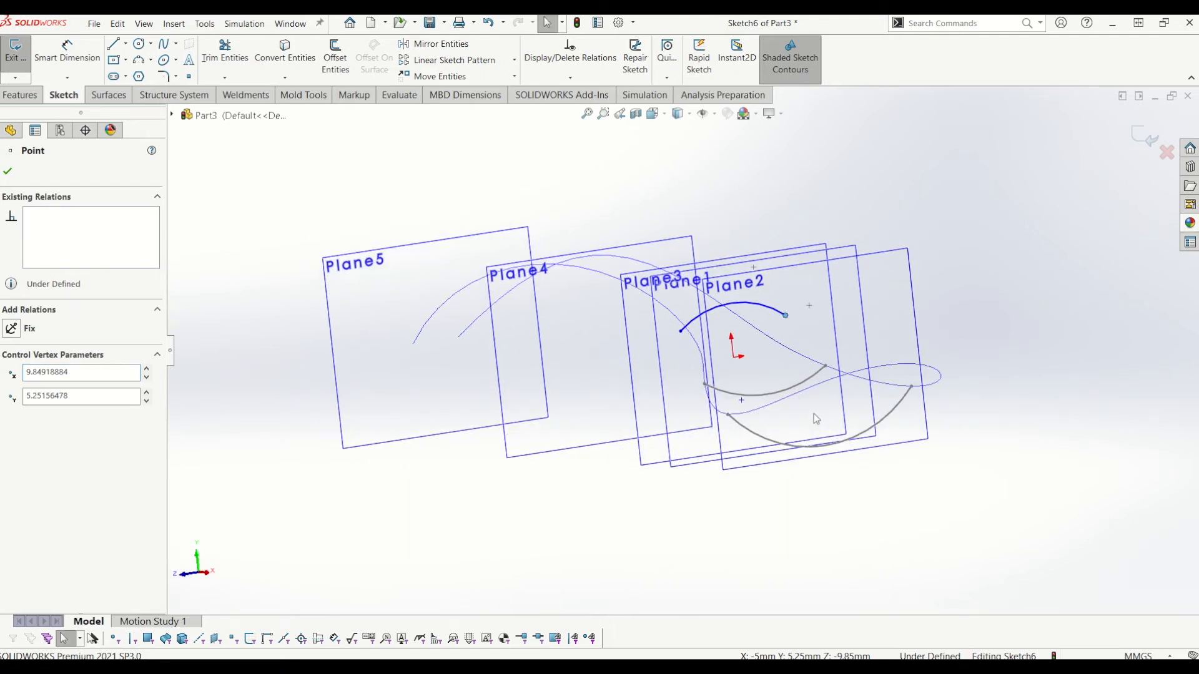
pyautogui.moveTo(815, 419); pyautogui.dragTo(802, 402, button='middle')
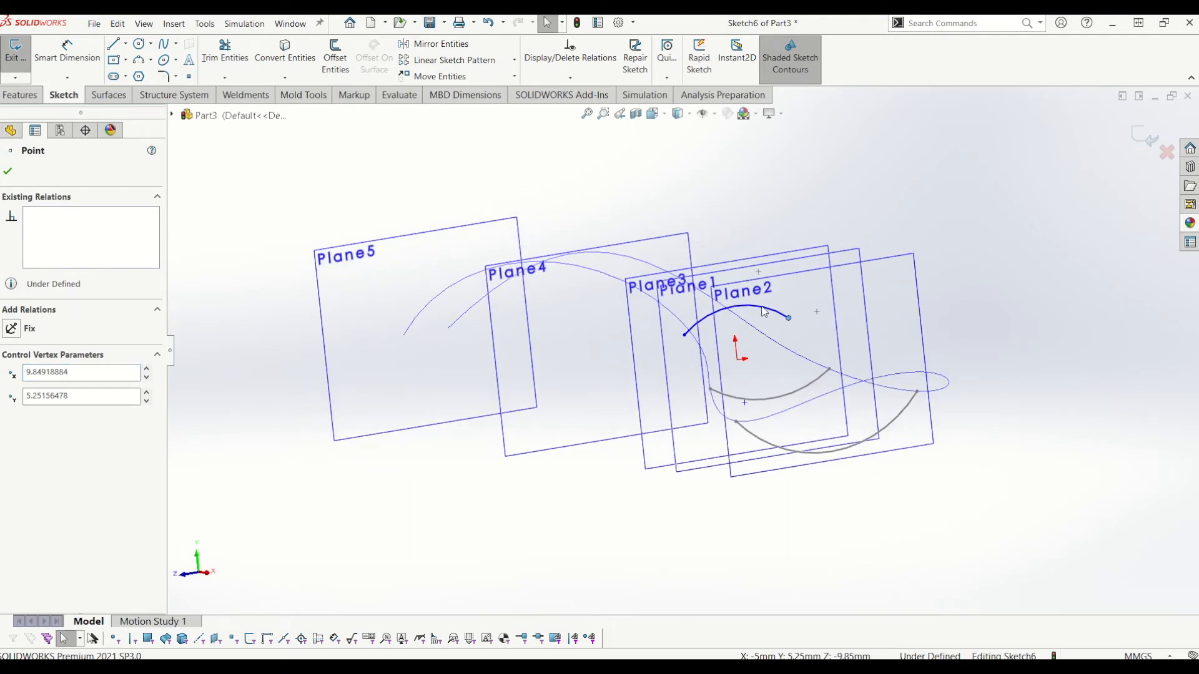
pyautogui.scroll(-2, 764, 312)
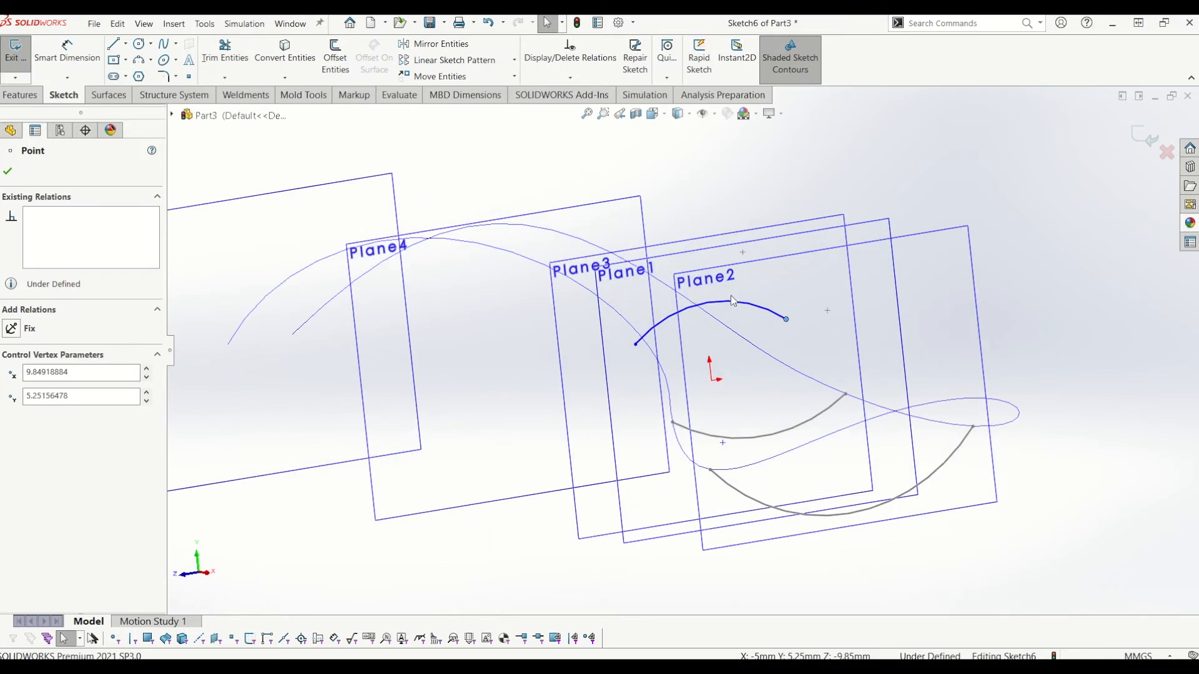
pyautogui.keyDown('ctrl'); pyautogui.click(779, 362); pyautogui.keyUp('ctrl')
pyautogui.click(11, 393)
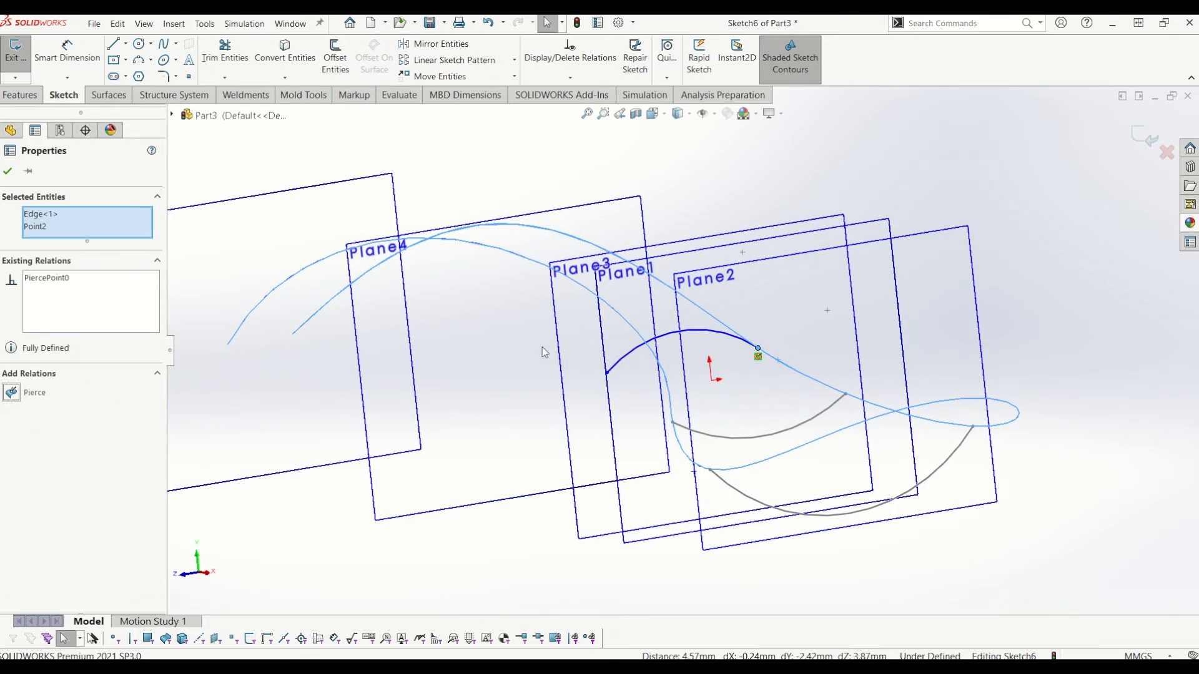
pyautogui.click(608, 374)
pyautogui.keyDown('ctrl'); pyautogui.click(654, 356); pyautogui.keyUp('ctrl')
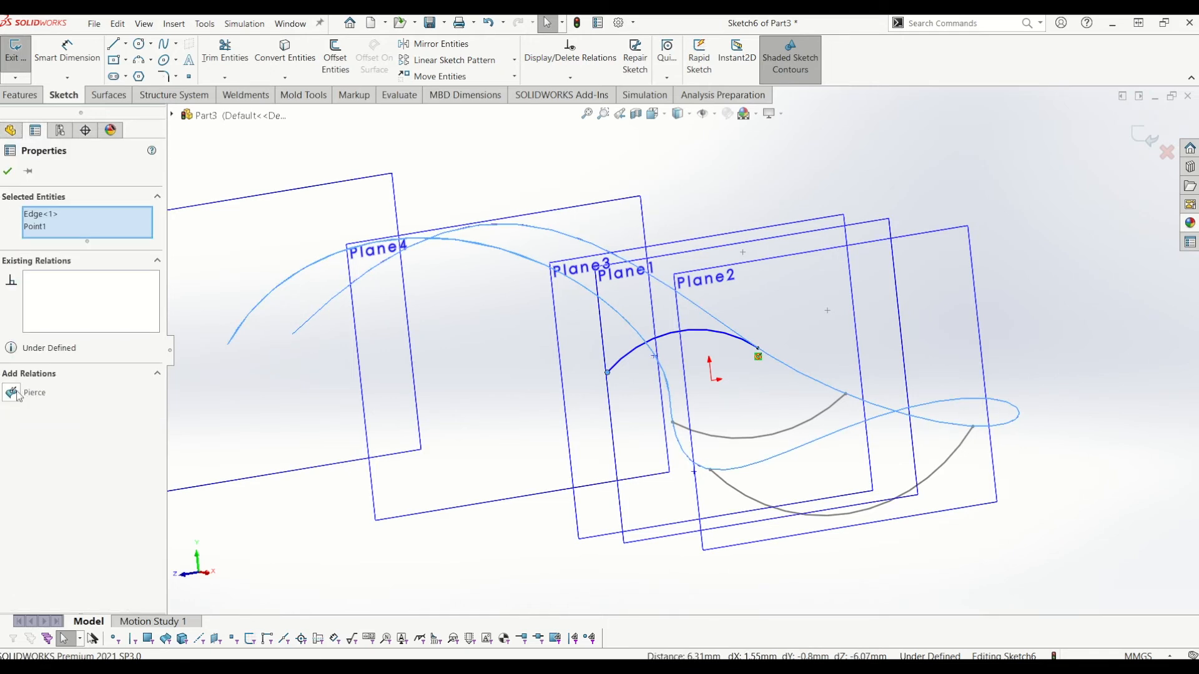
pyautogui.click(11, 392)
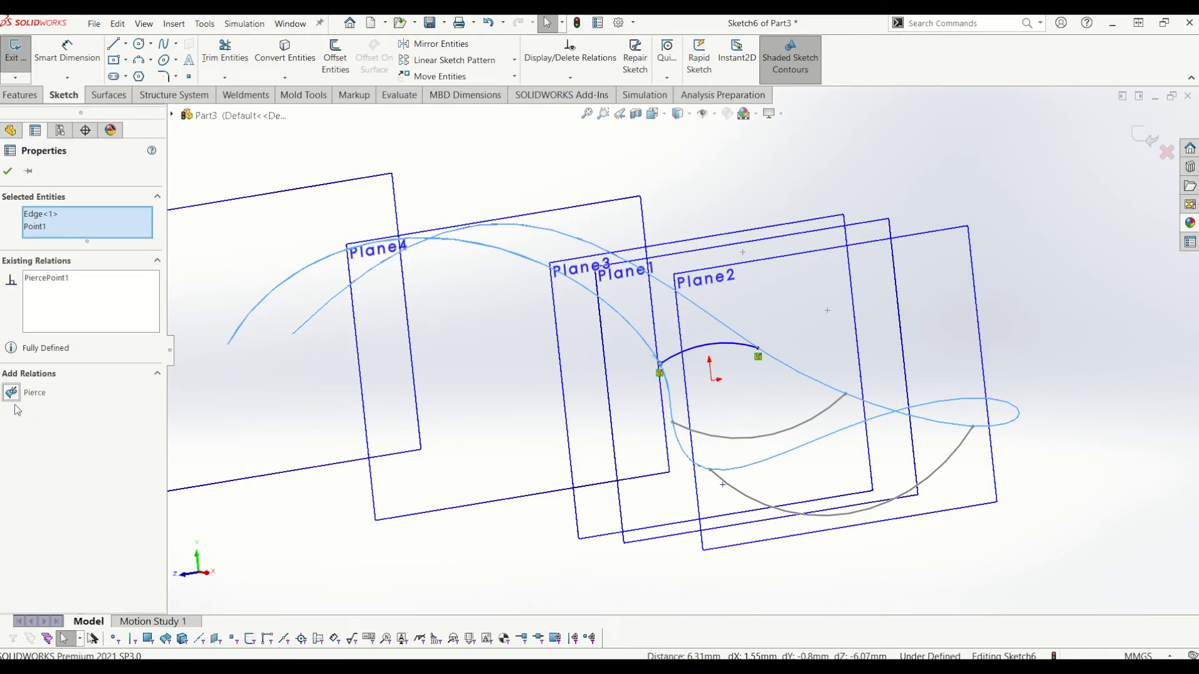
pyautogui.press('Escape')
# Dimension the Plane3 arc's radius to 20 mm and close the sketch.
pyautogui.click(67, 49)
pyautogui.click(727, 343)
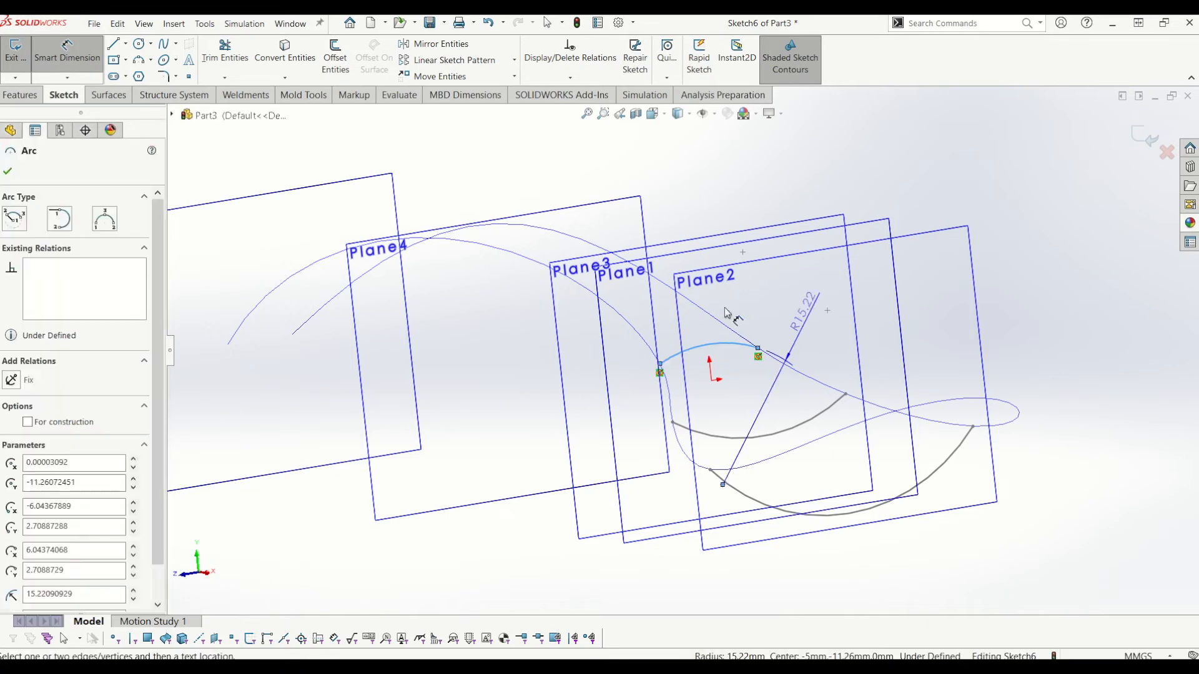
pyautogui.click(703, 312)
pyautogui.write('20')
pyautogui.press('Return')
pyautogui.scroll(4, 718, 342)
pyautogui.moveTo(746, 362)
pyautogui.mouseDown(button='middle')
pyautogui.moveTo(789, 343)
pyautogui.moveTo(810, 369)
pyautogui.moveTo(764, 375)
pyautogui.moveTo(869, 366)
pyautogui.moveTo(917, 425)
pyautogui.mouseUp(button='middle')
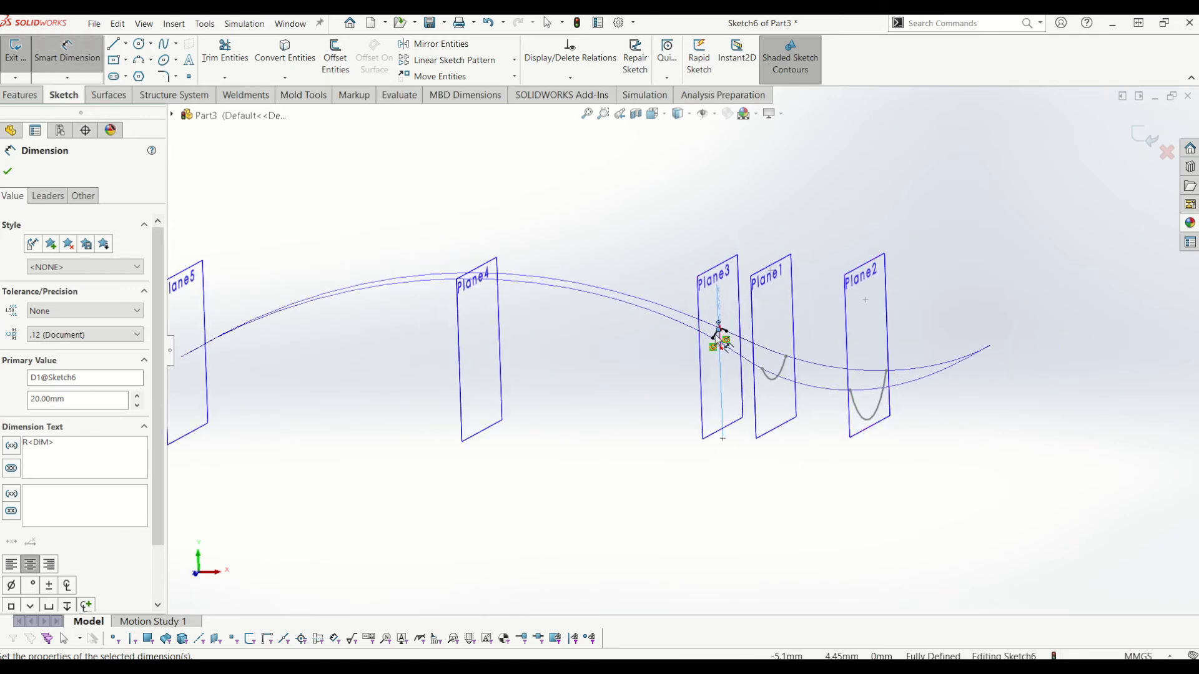
pyautogui.scroll(2, 624, 326)
pyautogui.scroll(-4, 624, 327)
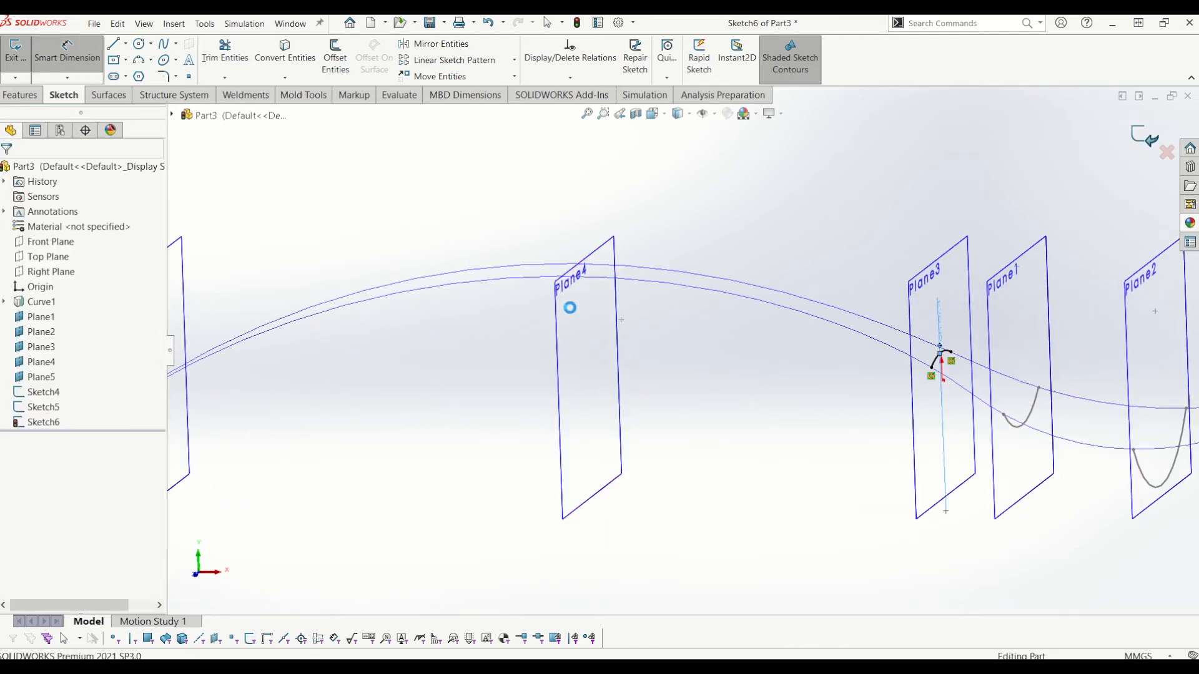
# Start a sketch on Plane4 and draw an upward-bulging 3-point arc near the plane's upper edge, close to the projected curve.
pyautogui.click(556, 307)
pyautogui.click(15, 50)
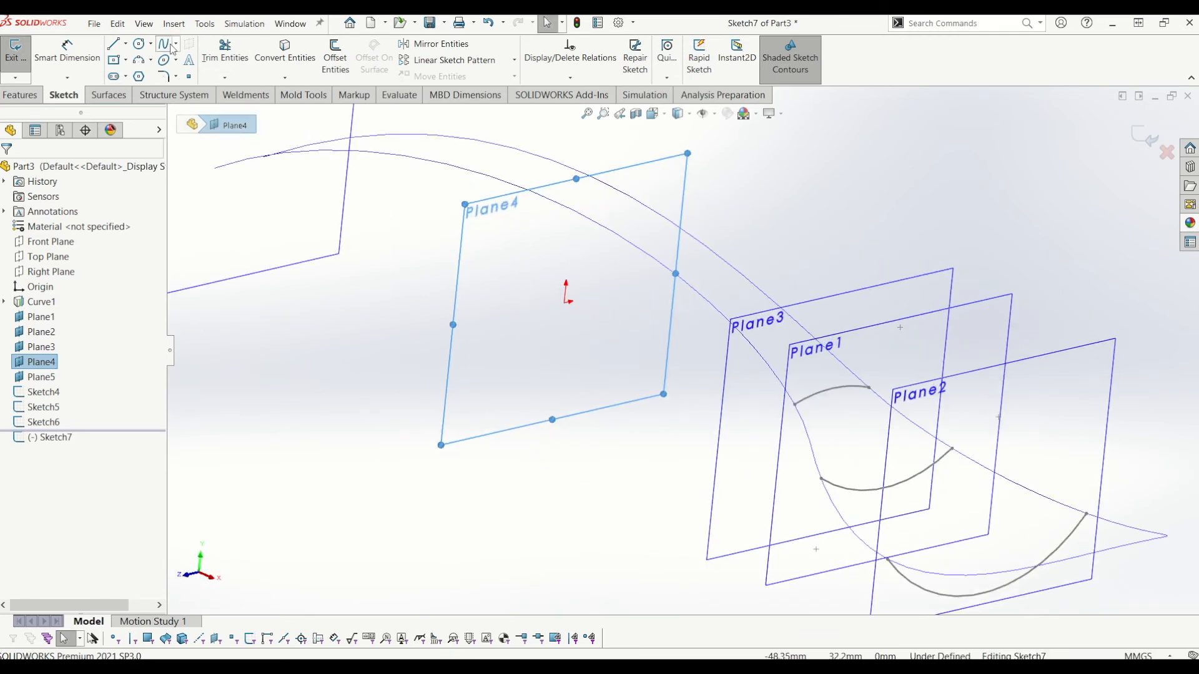
pyautogui.click(143, 61)
pyautogui.click(660, 188)
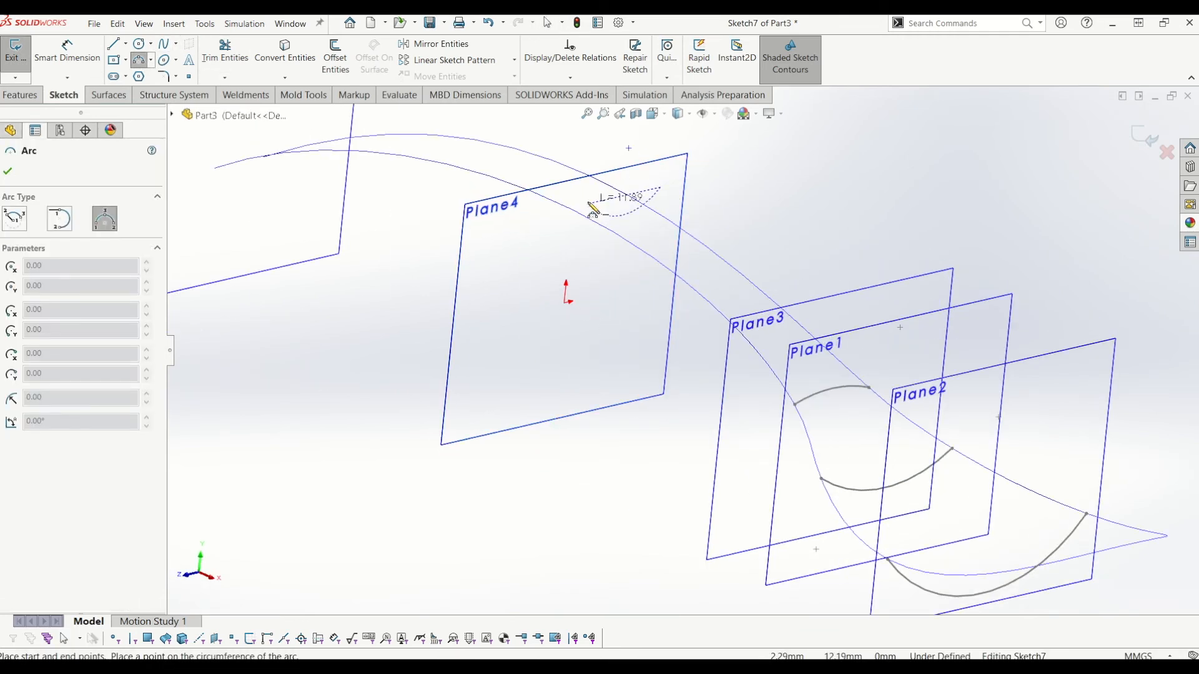
pyautogui.click(562, 213)
pyautogui.click(571, 195)
pyautogui.press('Escape')
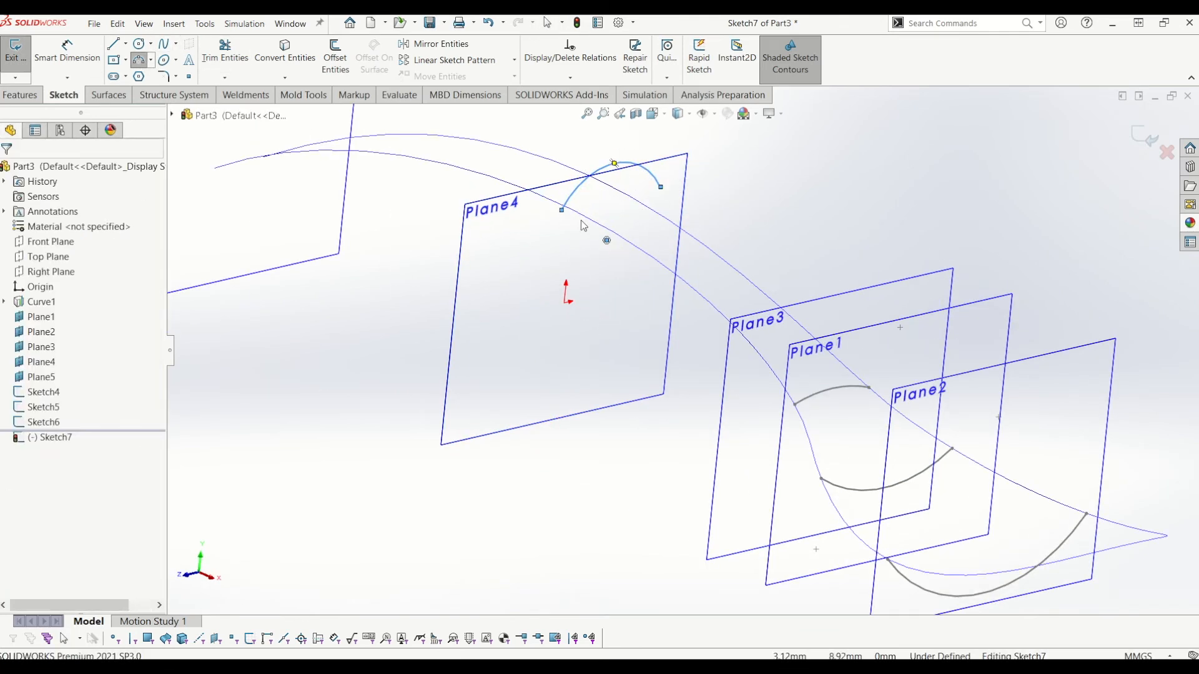
# Add Pierce relations between both endpoints of the Plane4 arc and the projected curve.
pyautogui.click(562, 211)
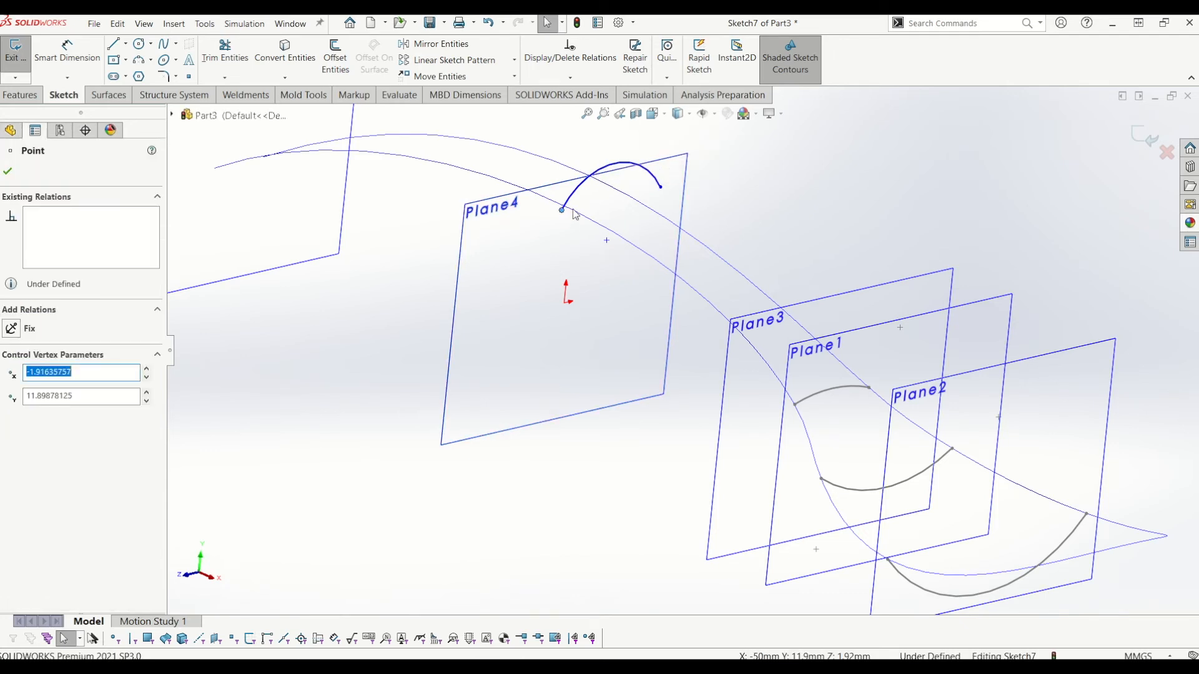
pyautogui.keyDown('ctrl'); pyautogui.click(575, 215); pyautogui.keyUp('ctrl')
pyautogui.click(11, 392)
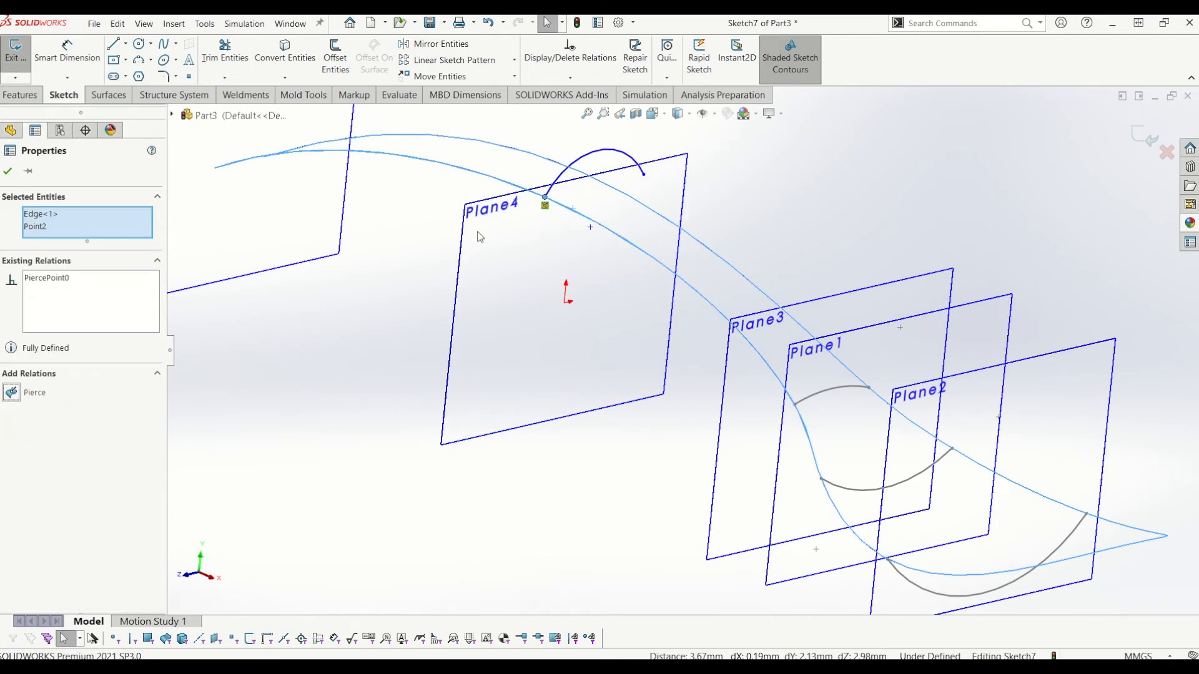
pyautogui.click(656, 182)
pyautogui.click(645, 175)
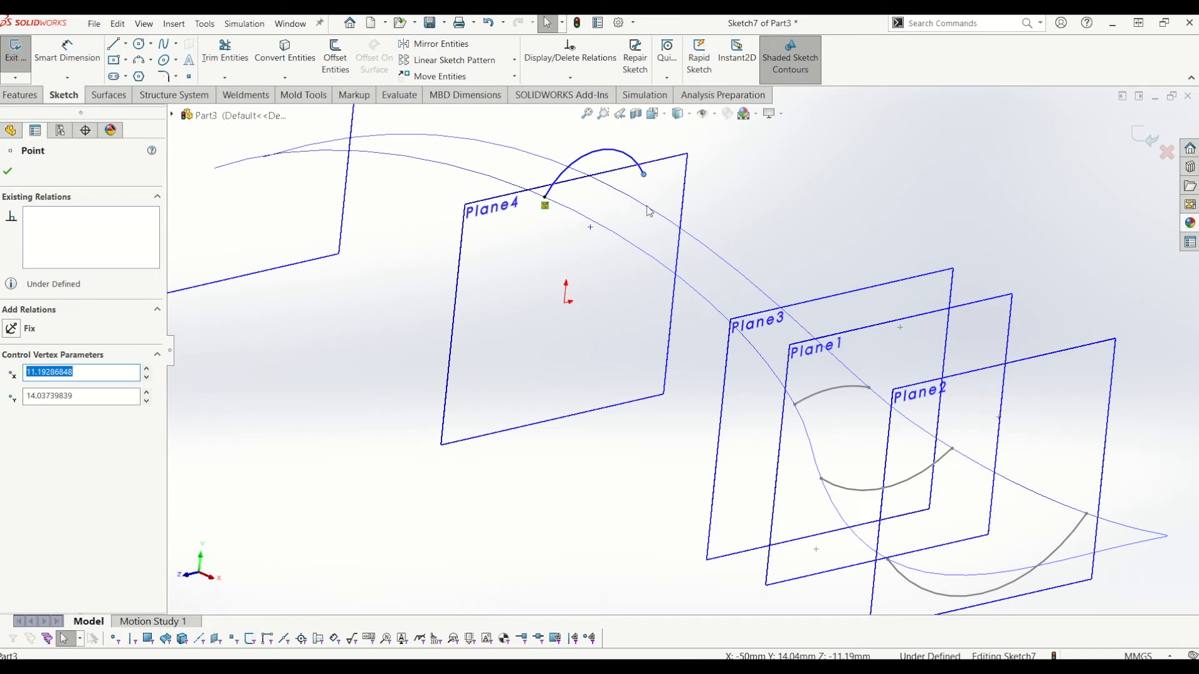
pyautogui.click(592, 246)
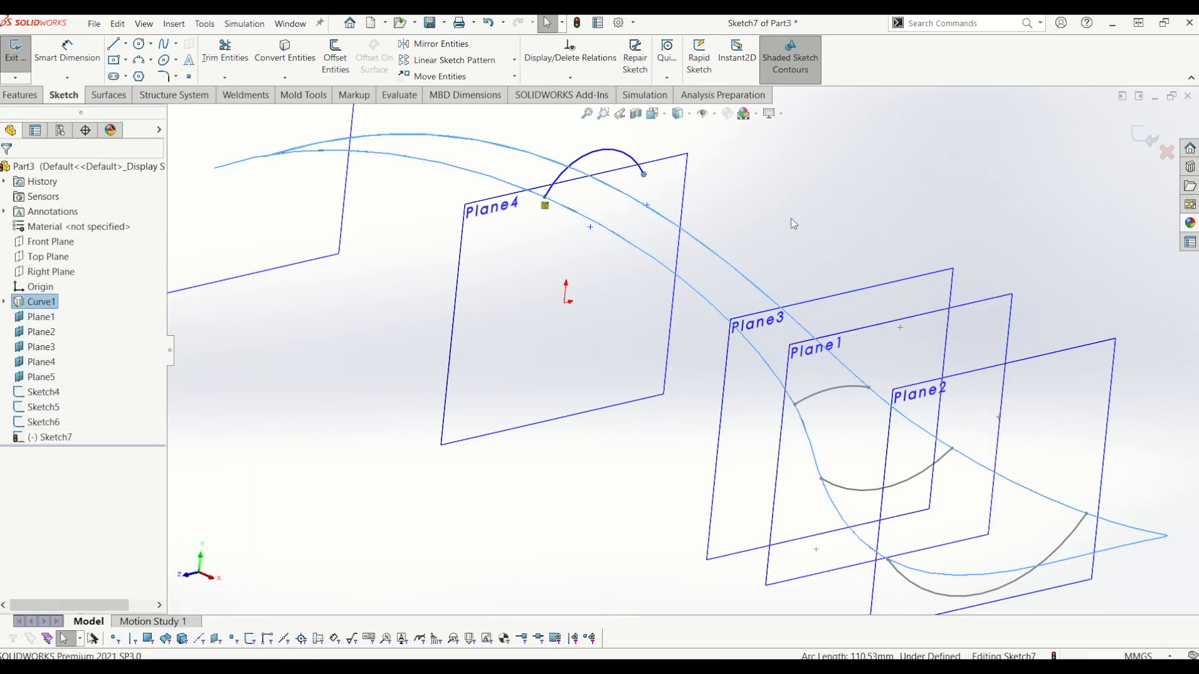
pyautogui.click(707, 201)
pyautogui.click(645, 176)
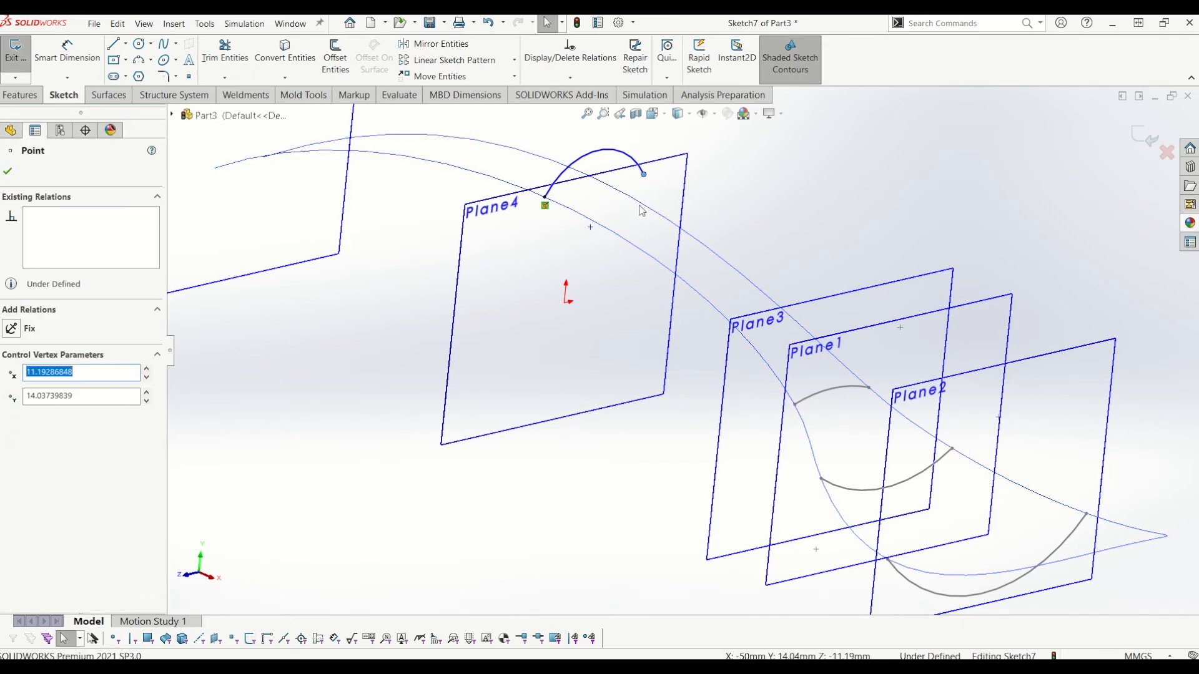
pyautogui.keyDown('ctrl'); pyautogui.click(644, 211); pyautogui.keyUp('ctrl')
pyautogui.click(11, 394)
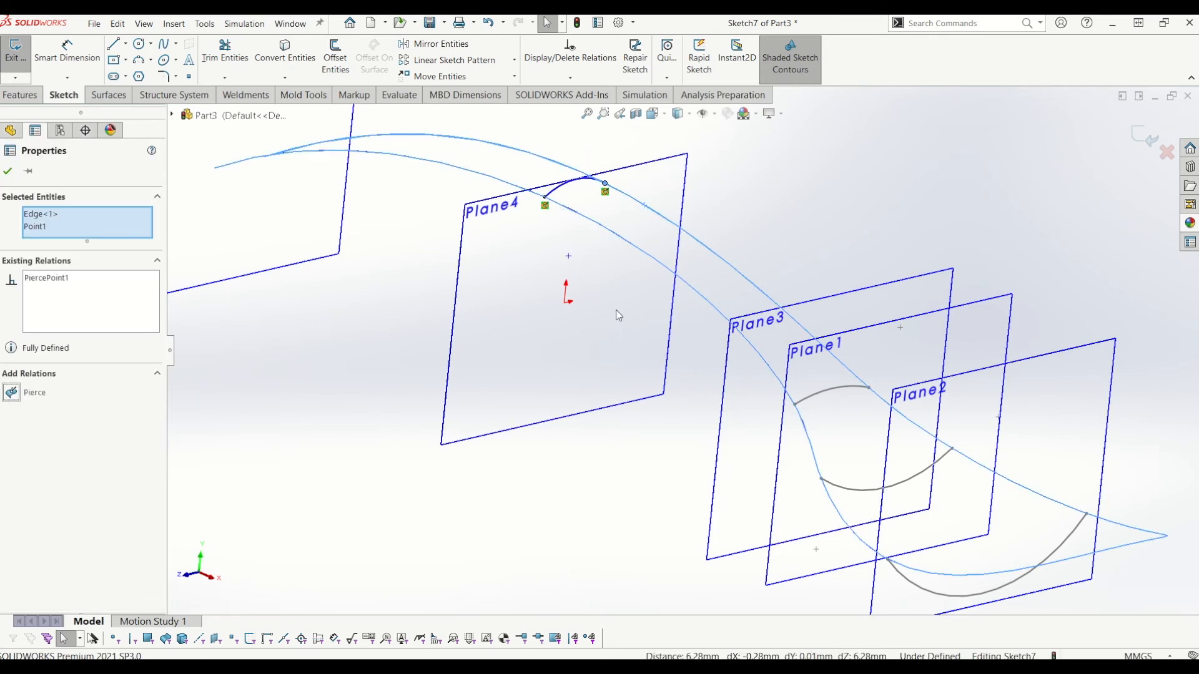
# Dimension the Plane4 arc's radius to 20 mm and close the sketch.
pyautogui.scroll(2, 619, 316)
pyautogui.click(67, 50)
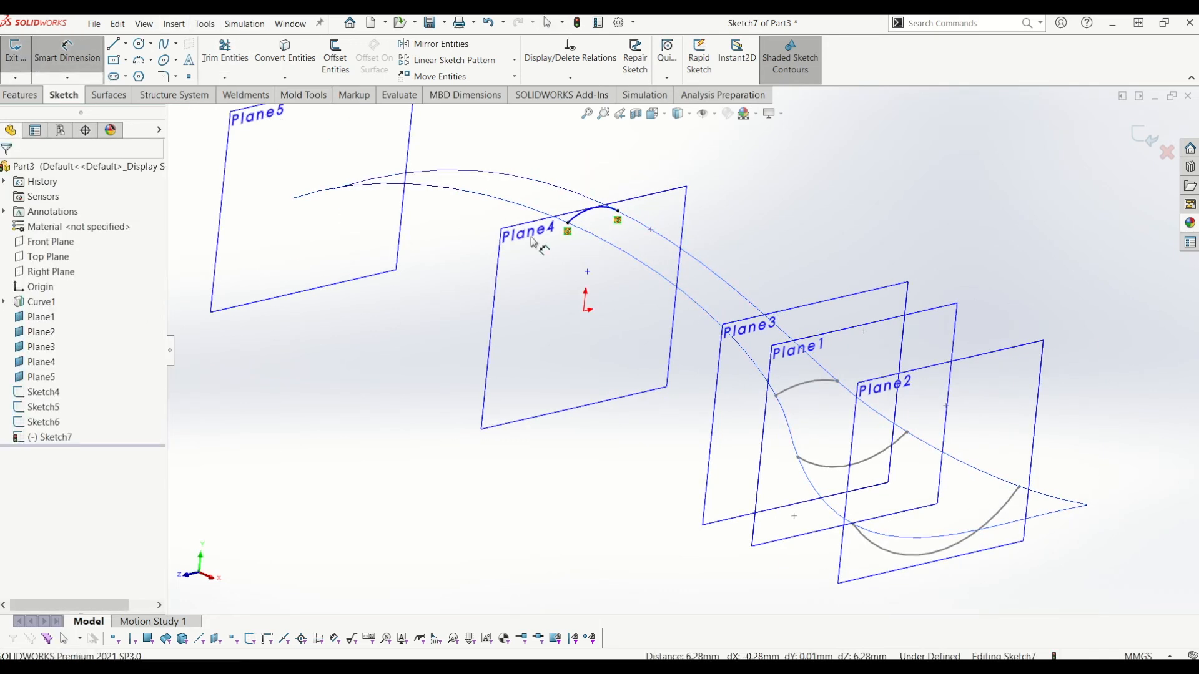
pyautogui.click(584, 220)
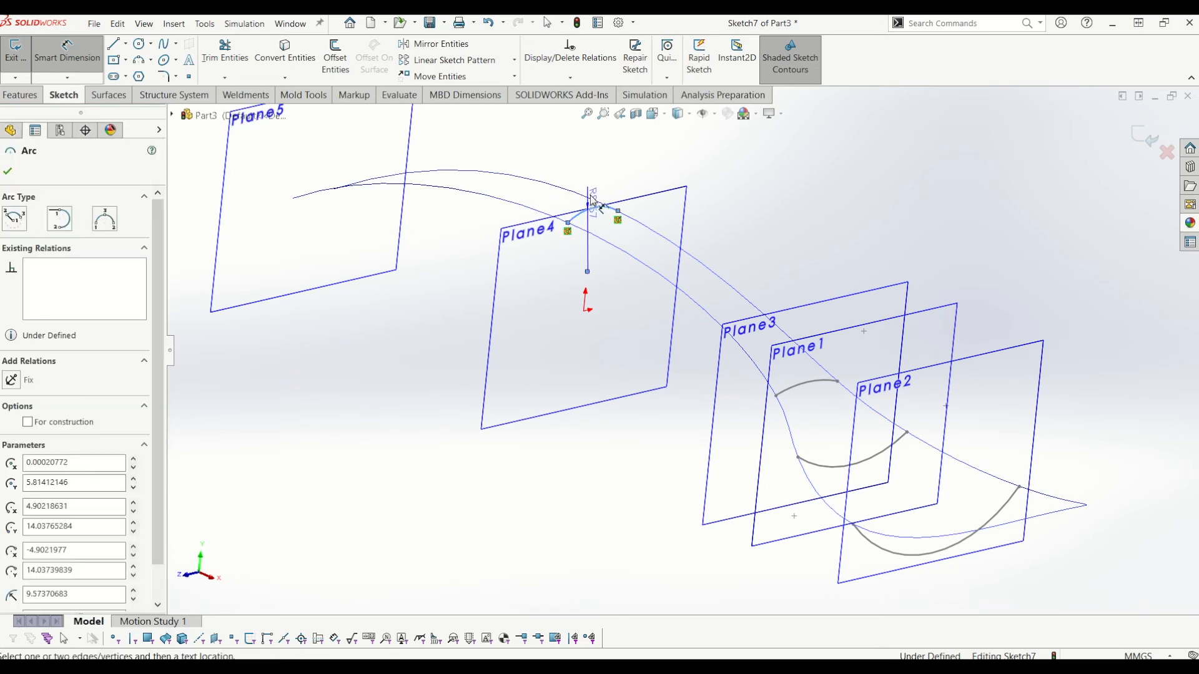
pyautogui.click(598, 147)
pyautogui.write('20')
pyautogui.press('Return')
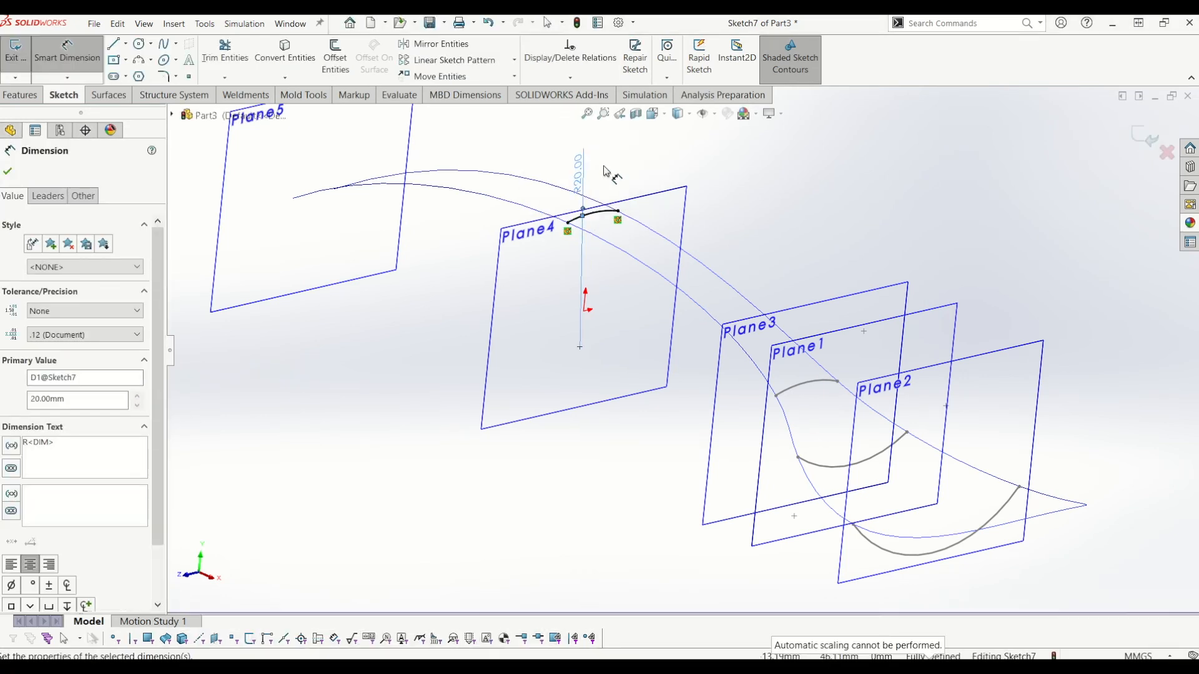
pyautogui.scroll(2, 615, 261)
pyautogui.scroll(3, 615, 261)
pyautogui.scroll(-2, 587, 308)
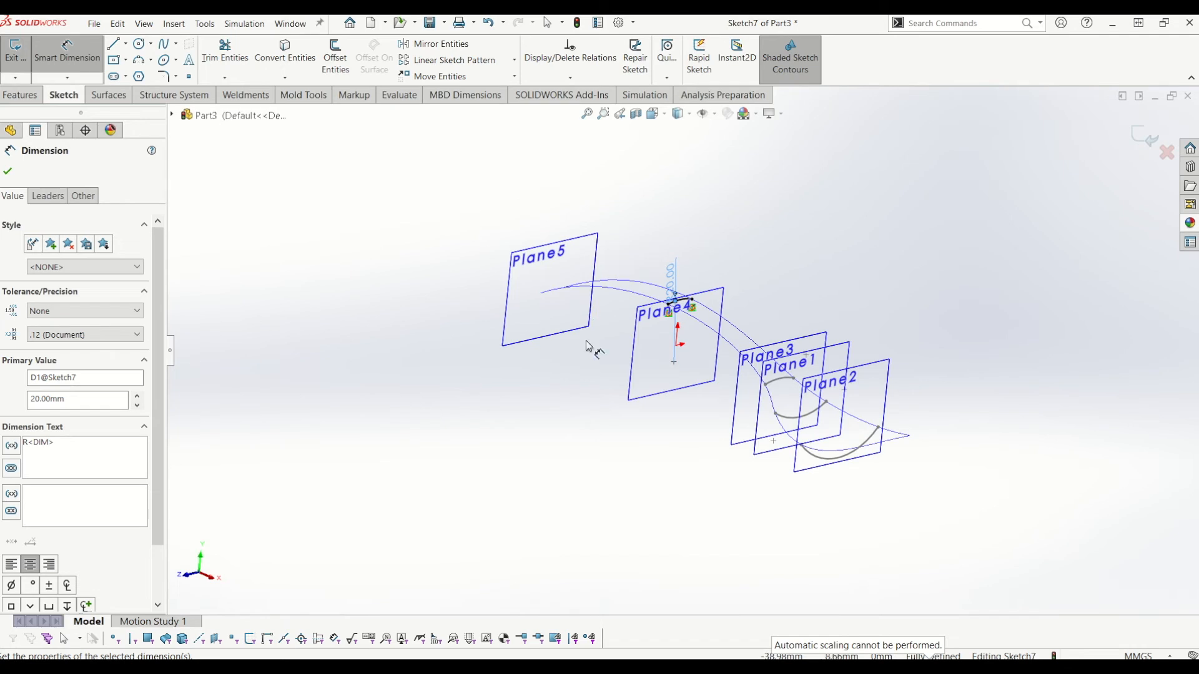
pyautogui.scroll(-4, 618, 370)
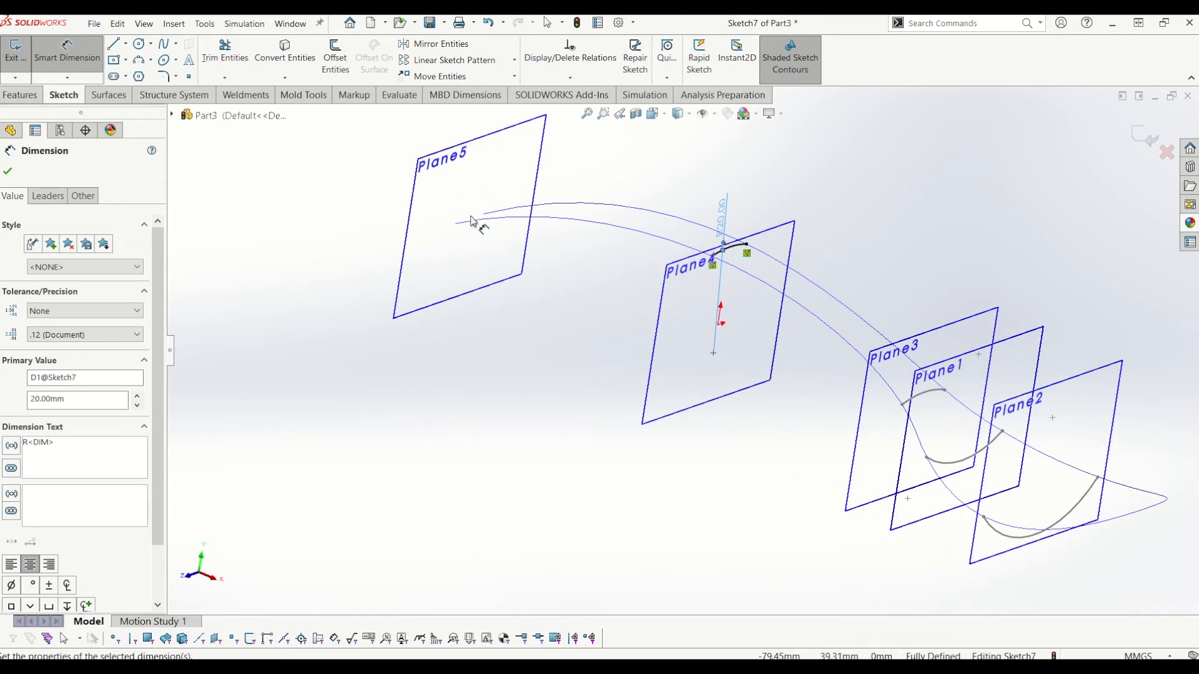
pyautogui.scroll(-2, 468, 212)
pyautogui.click(1143, 138)
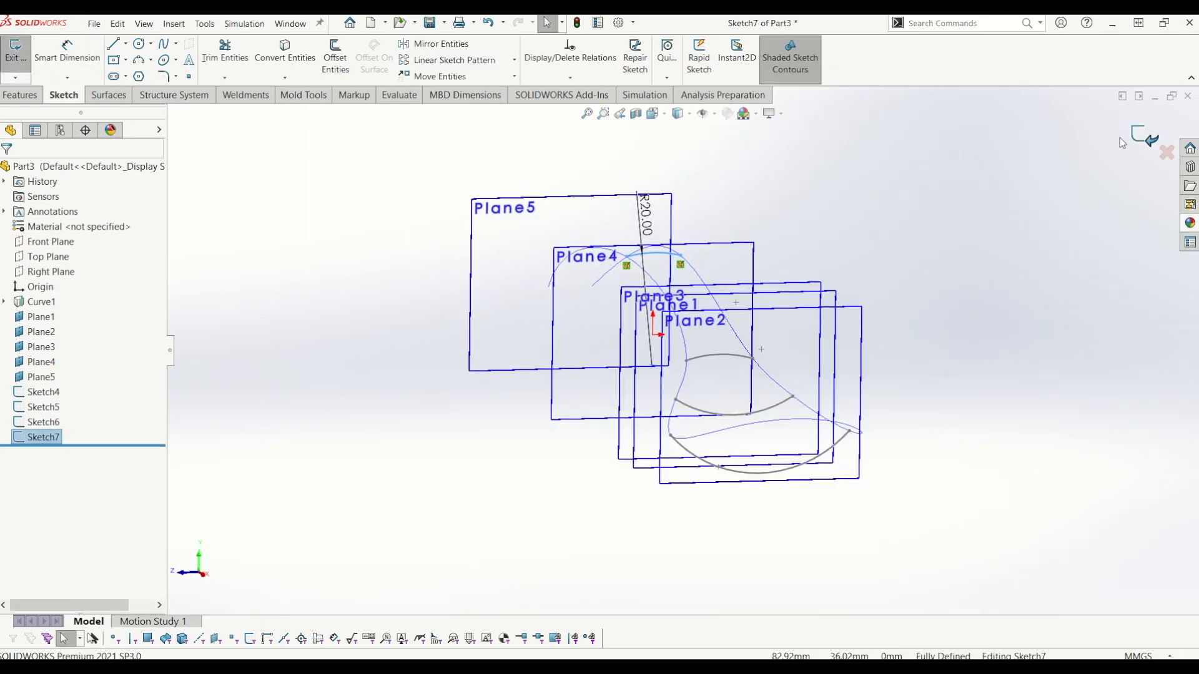
pyautogui.click(1144, 137)
# Start a sketch on Plane5.
pyautogui.click(364, 162)
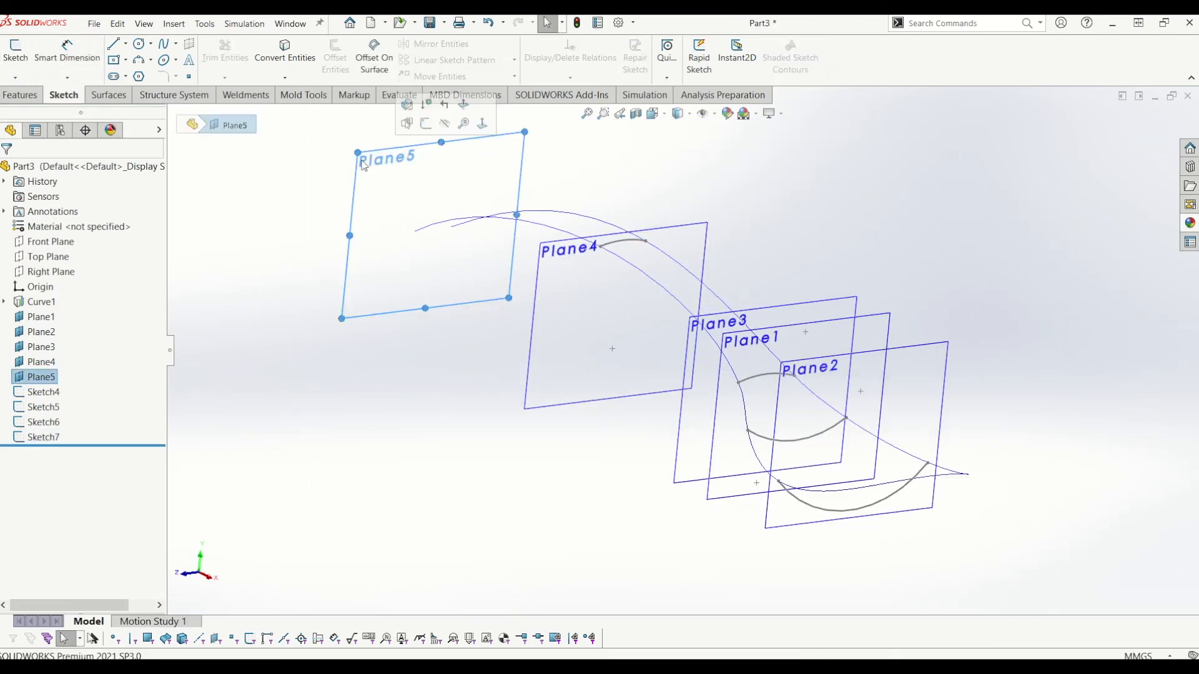
pyautogui.click(10, 74)
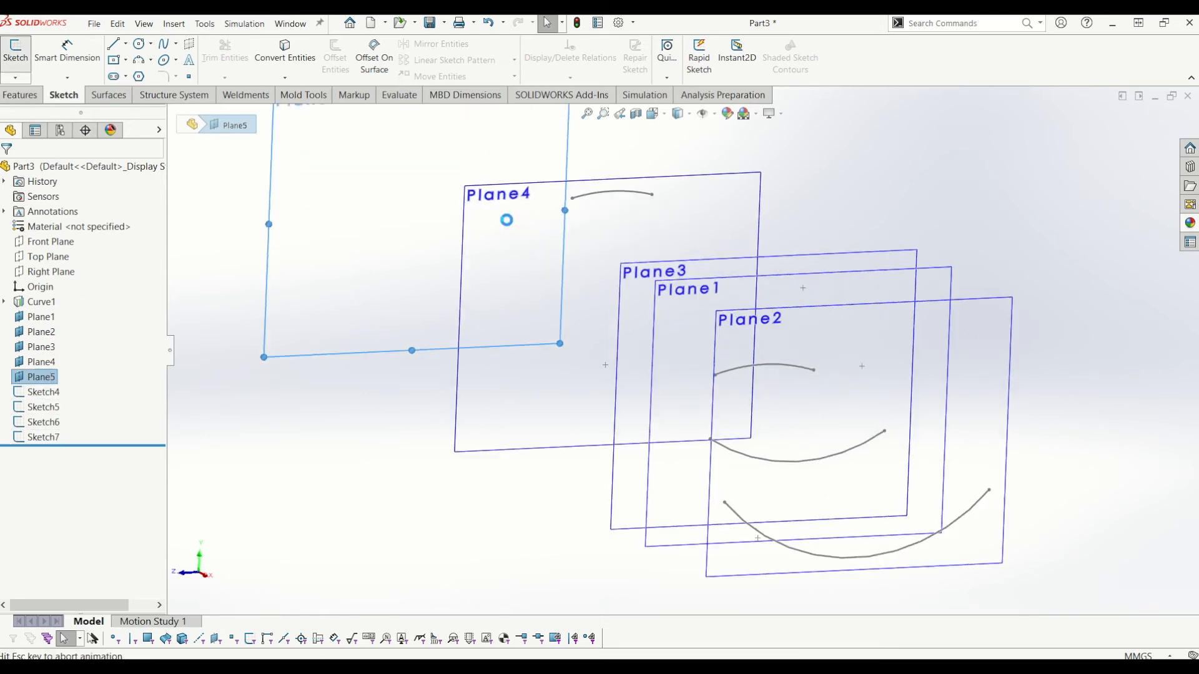
pyautogui.scroll(-2, 452, 255)
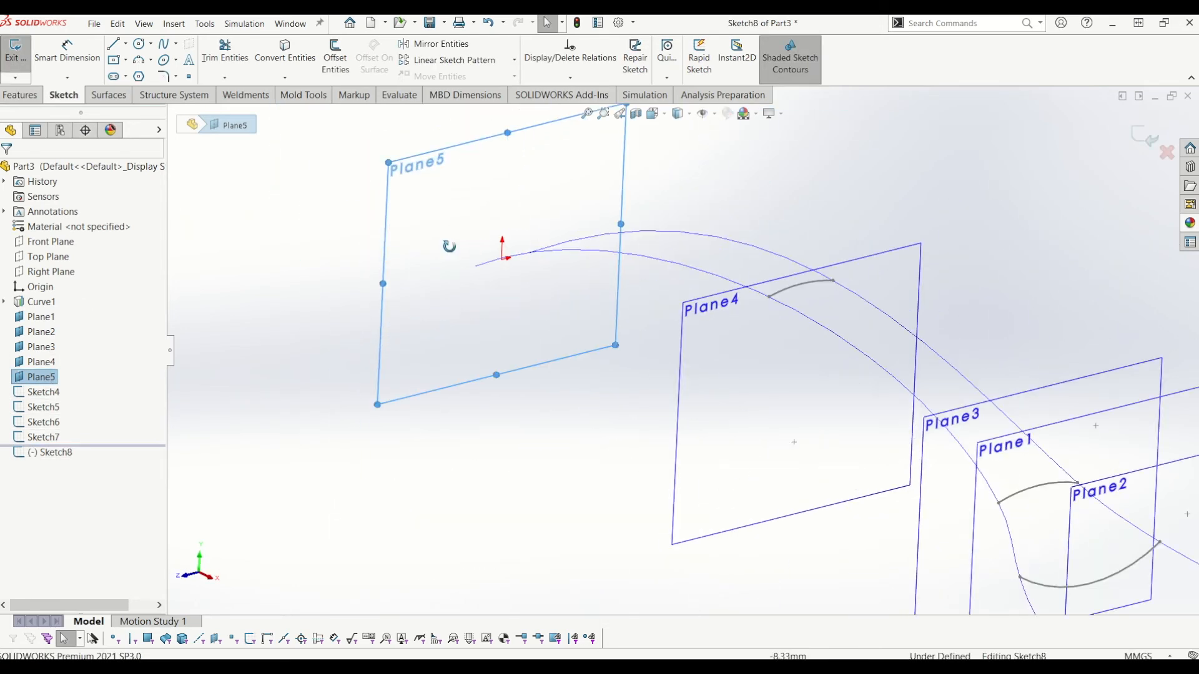
# Draw a 3-point arc of about 4.8 mm radius around the Plane5 origin and reshape it to bulge upward.
pyautogui.click(137, 61)
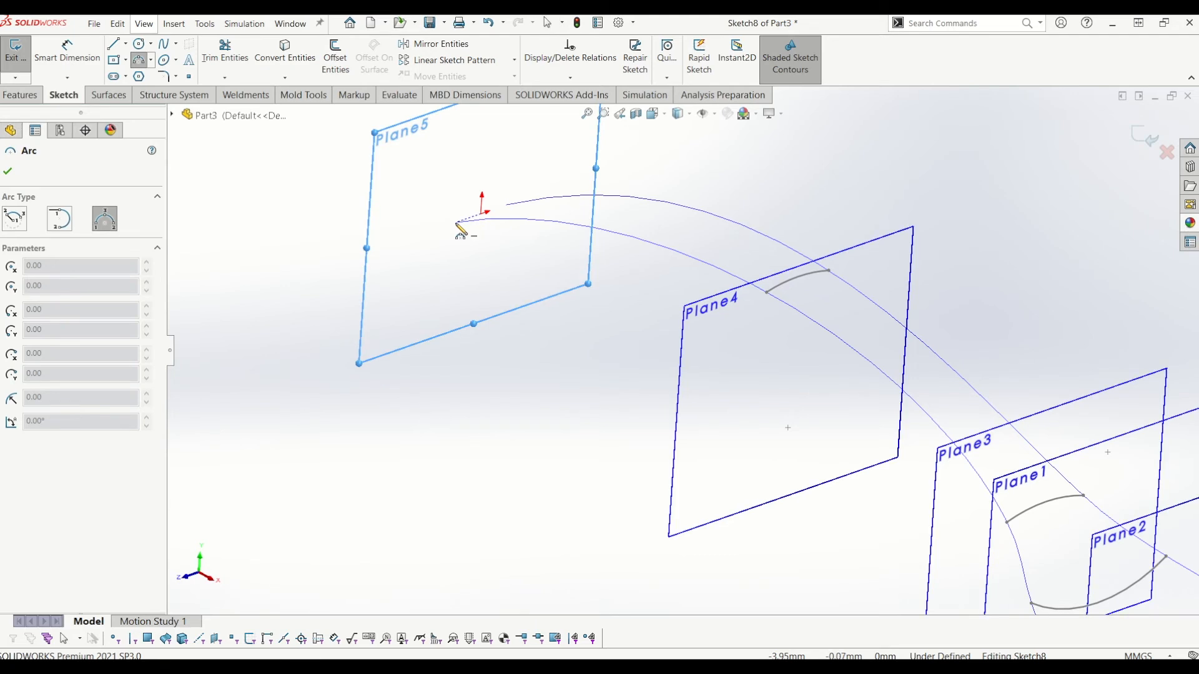
pyautogui.click(448, 215)
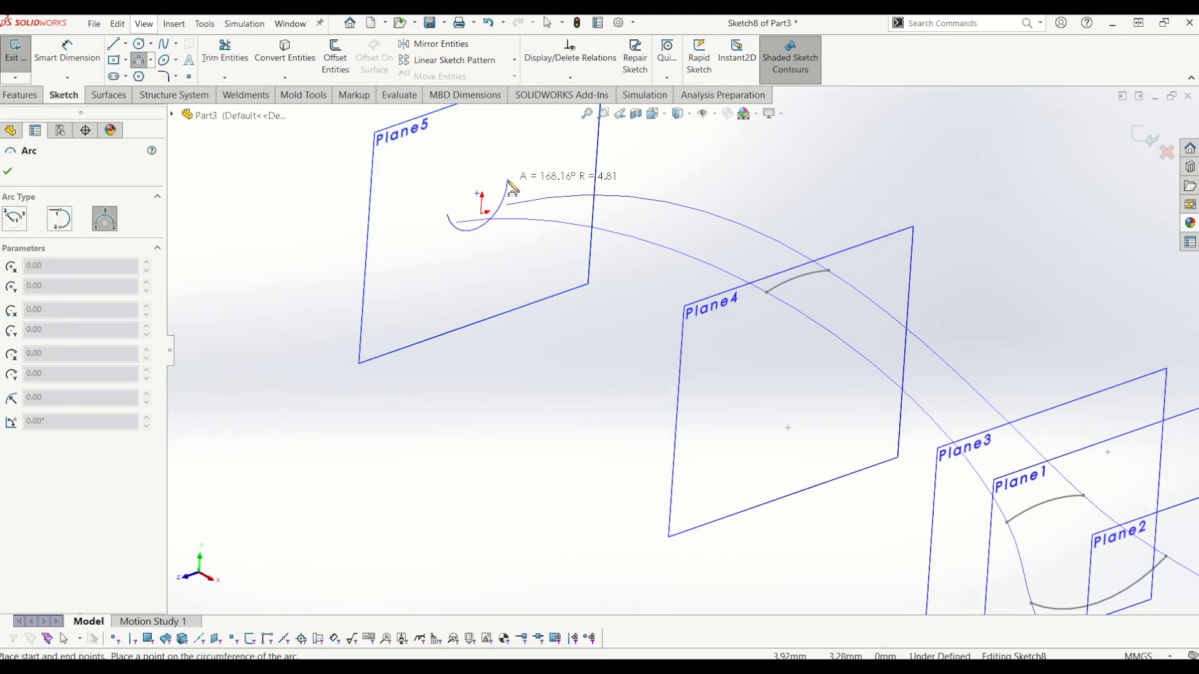
pyautogui.click(509, 185)
pyautogui.press('Escape')
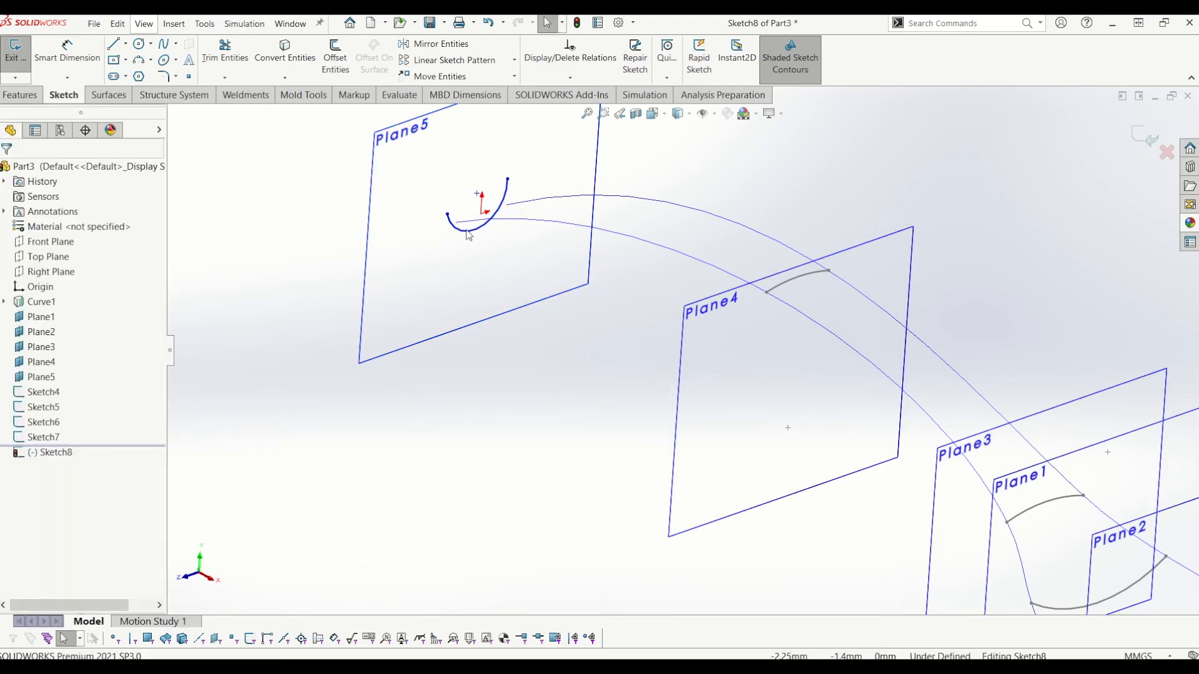
pyautogui.scroll(-2, 484, 188)
pyautogui.scroll(5, 503, 233)
pyautogui.scroll(-3, 581, 243)
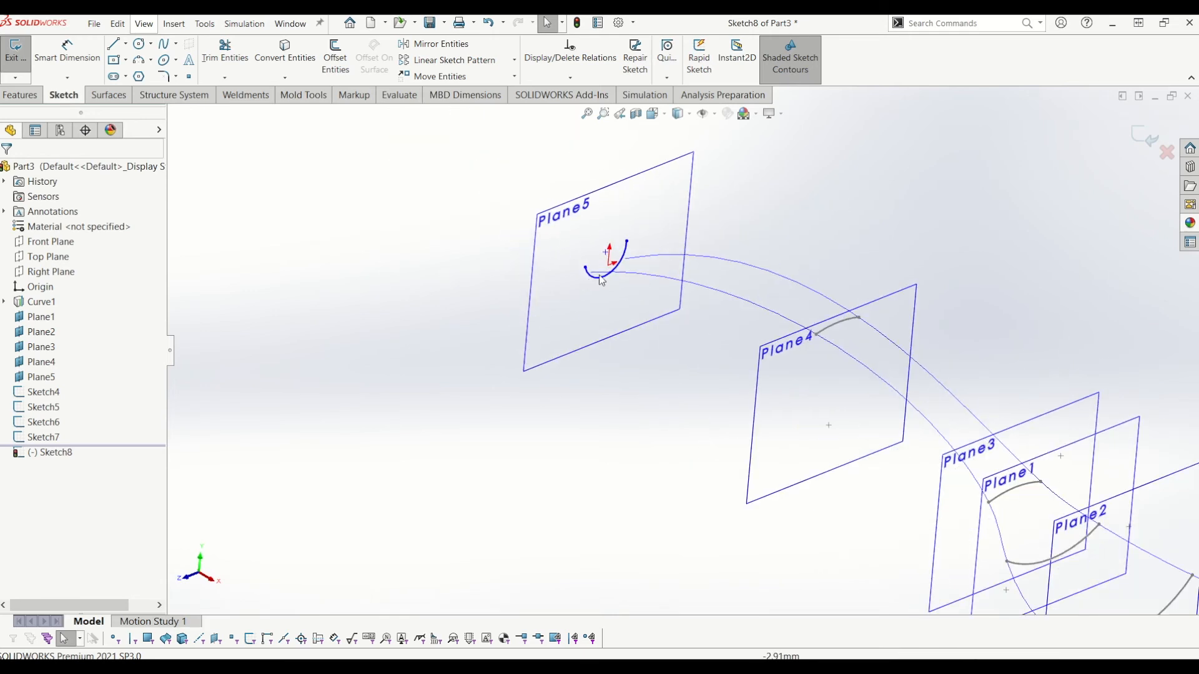
pyautogui.moveTo(611, 279); pyautogui.dragTo(603, 224)
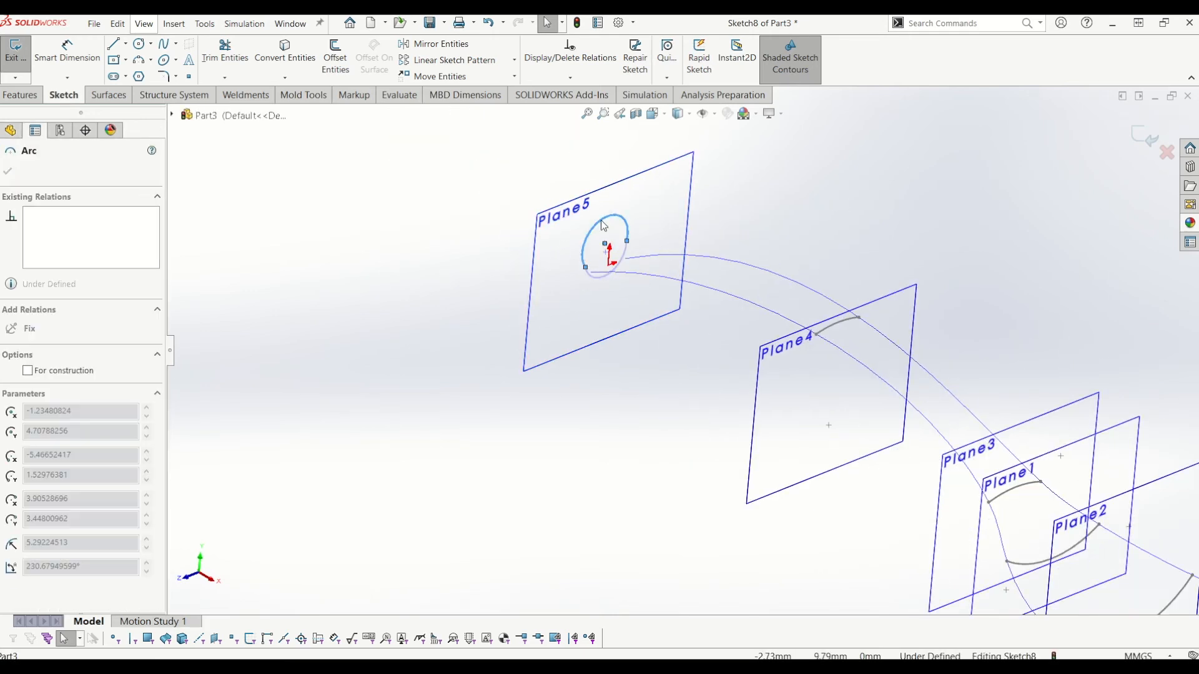
# Add a Pierce relation between the Plane5 arc's right endpoint and the upper branch of the projected curve.
pyautogui.scroll(-1, 603, 238)
pyautogui.click(656, 259)
pyautogui.click(646, 249)
pyautogui.keyDown('ctrl'); pyautogui.click(657, 270); pyautogui.keyUp('ctrl')
pyautogui.click(11, 392)
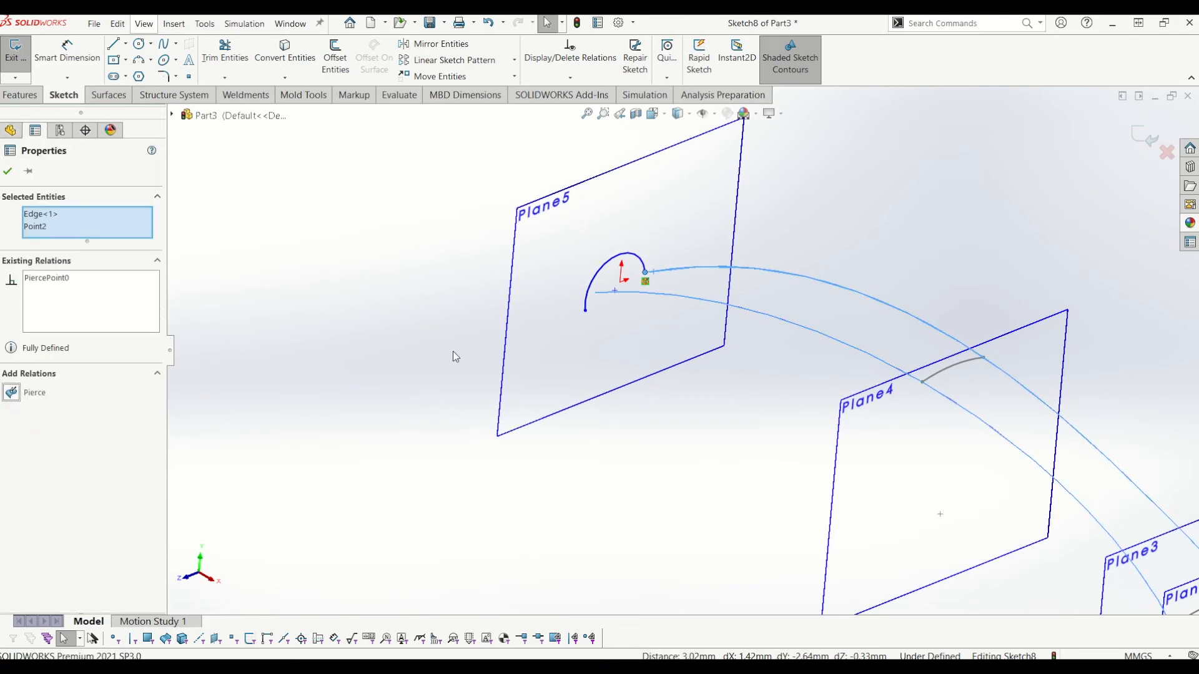
# Add a Pierce relation between the Plane5 arc's left endpoint and the lower branch of the projected curve.
pyautogui.click(596, 311)
pyautogui.click(614, 291)
pyautogui.click(608, 296)
pyautogui.keyDown('ctrl'); pyautogui.click(611, 296); pyautogui.keyUp('ctrl')
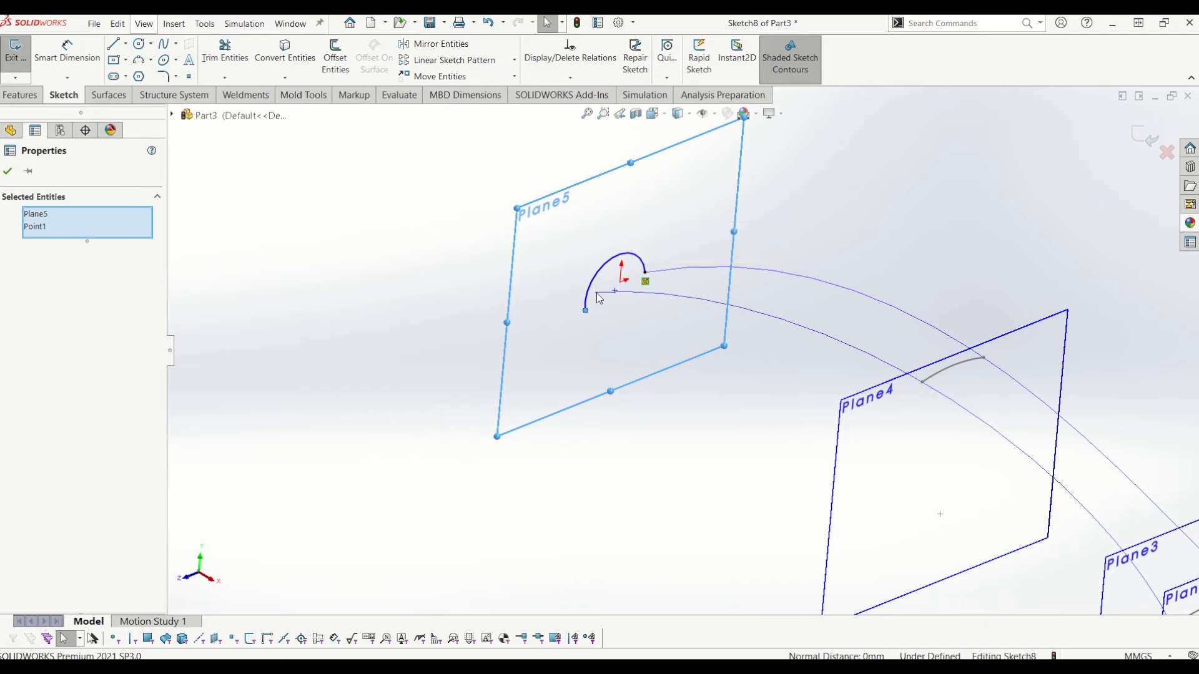
pyautogui.click(594, 318)
pyautogui.click(586, 311)
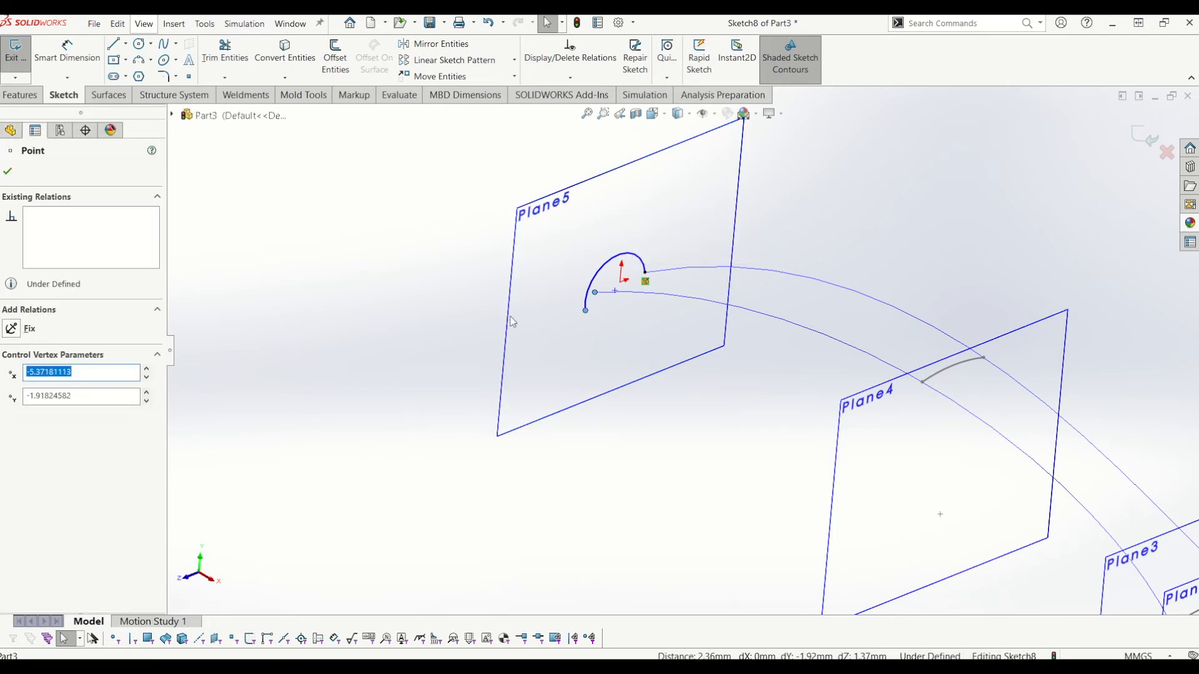
pyautogui.click(591, 310)
pyautogui.click(605, 299)
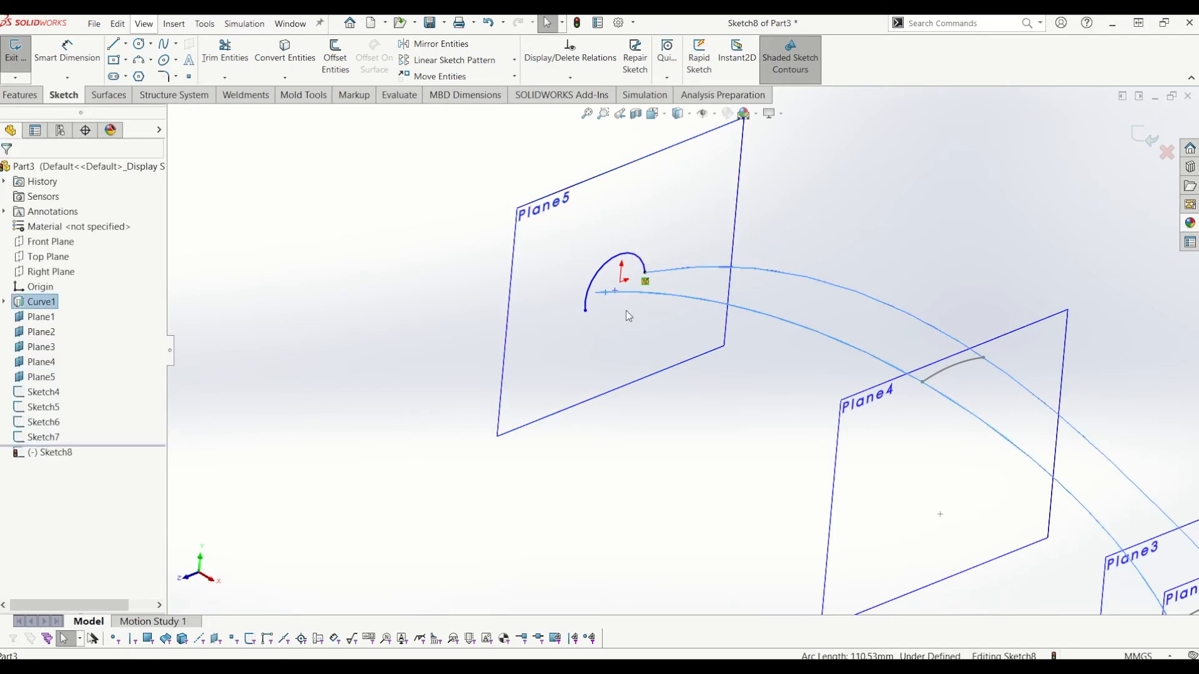
pyautogui.keyDown('ctrl'); pyautogui.click(585, 311); pyautogui.keyUp('ctrl')
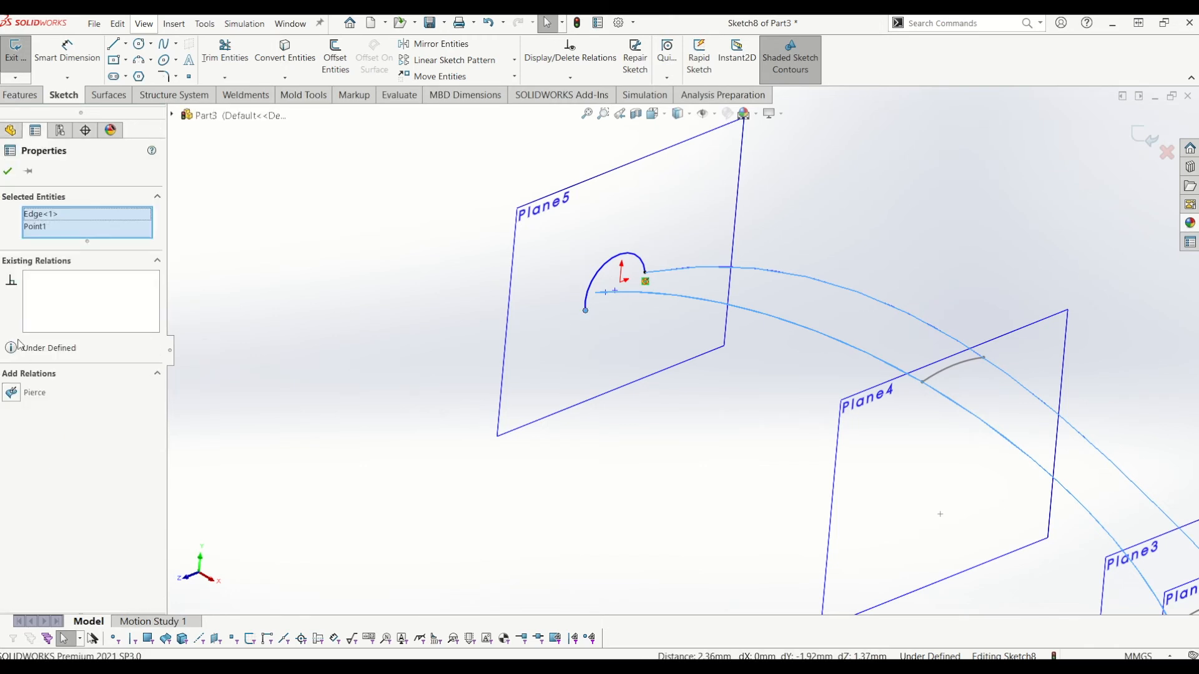
pyautogui.click(14, 391)
pyautogui.click(396, 195)
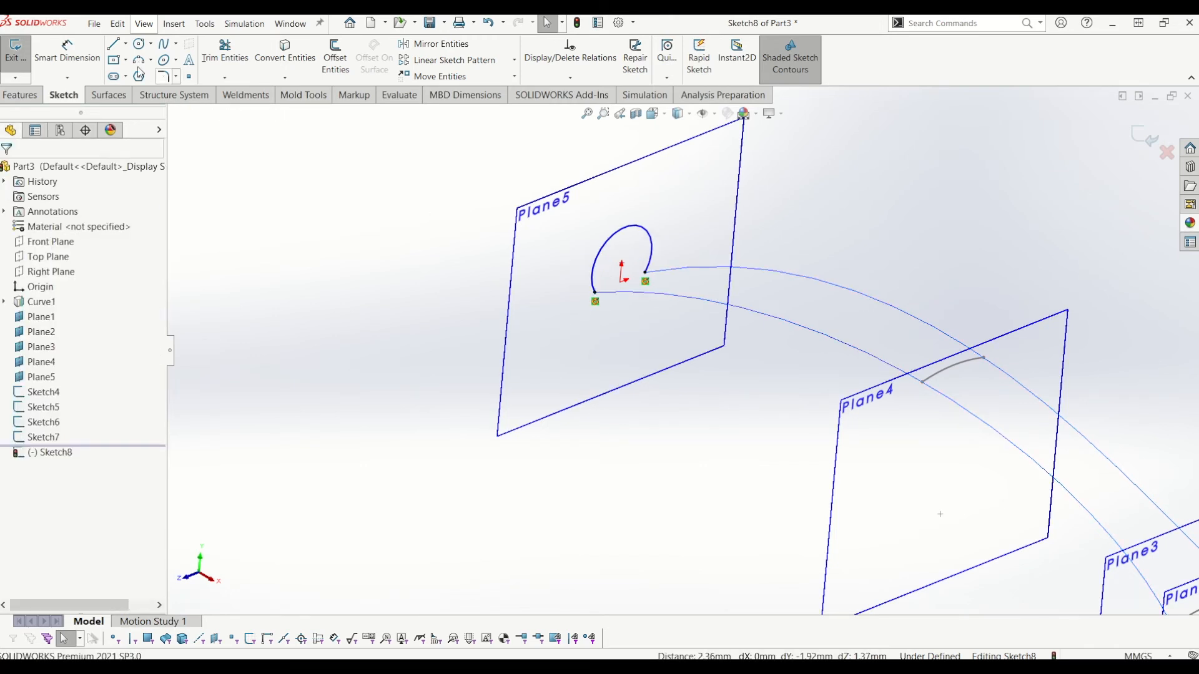
# Dimension the Plane5 arc's radius to 25 mm.
pyautogui.click(92, 51)
pyautogui.click(632, 231)
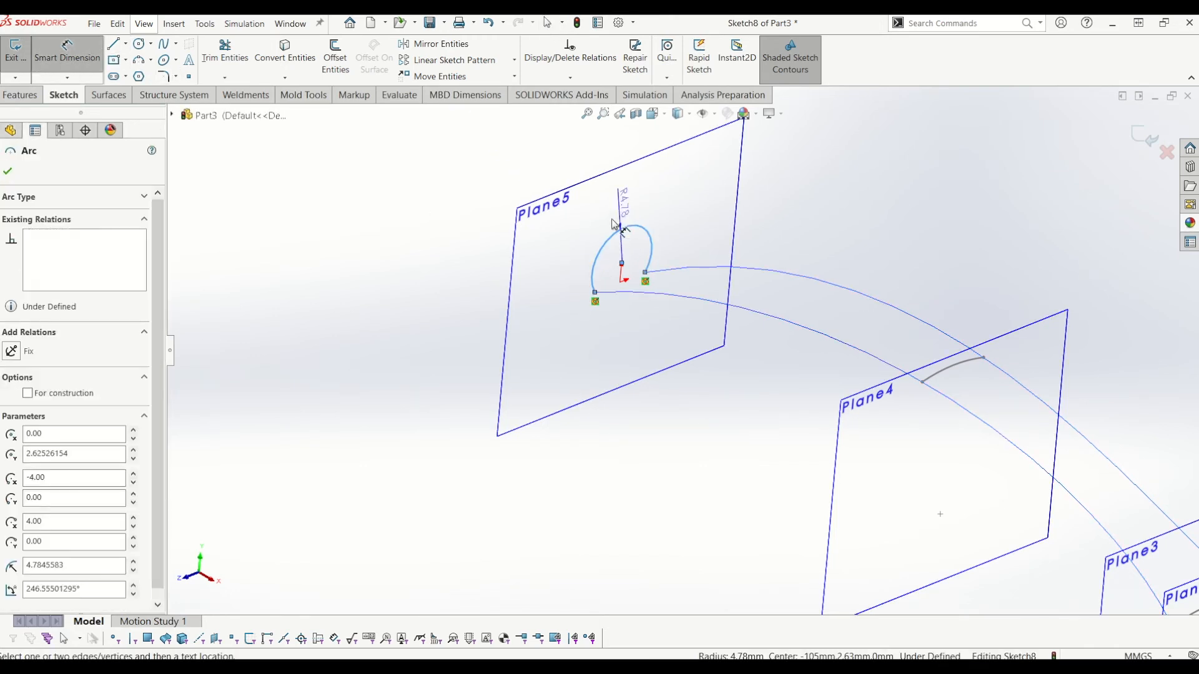
pyautogui.click(573, 245)
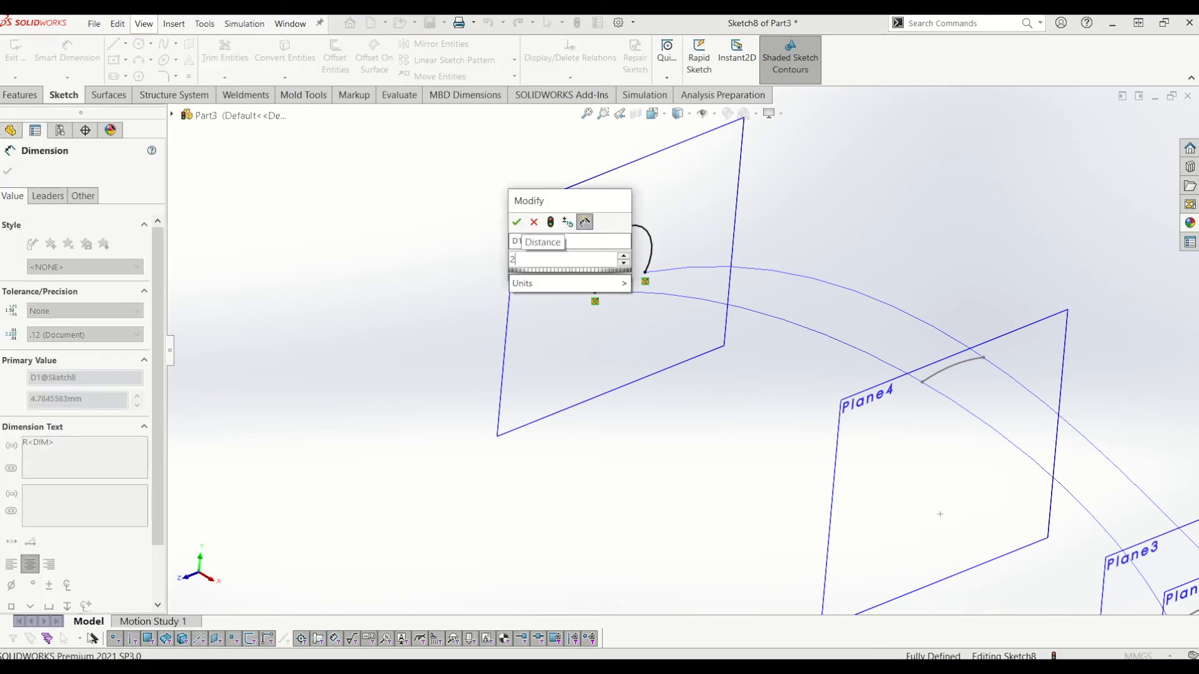
pyautogui.press('Return')
# Delete the oversized 25 mm radius arc from the Plane5 sketch.
pyautogui.scroll(2, 613, 226)
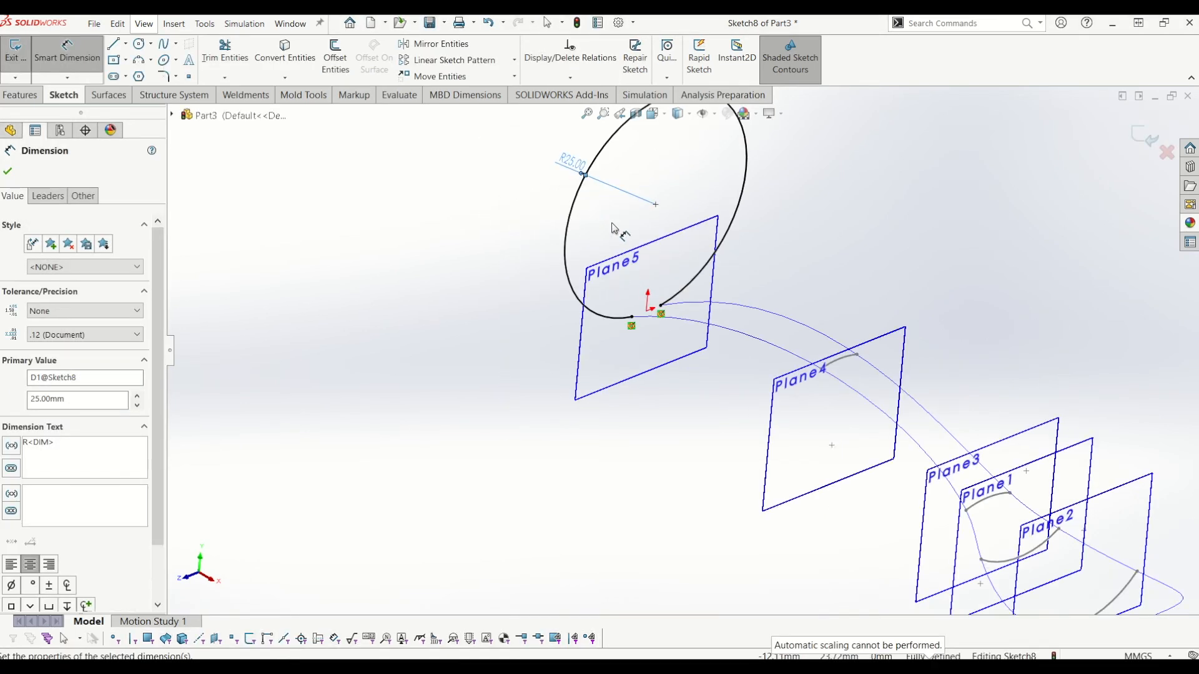
pyautogui.moveTo(694, 203); pyautogui.dragTo(677, 172, button='middle')
pyautogui.scroll(3, 696, 289)
pyautogui.scroll(-3, 697, 289)
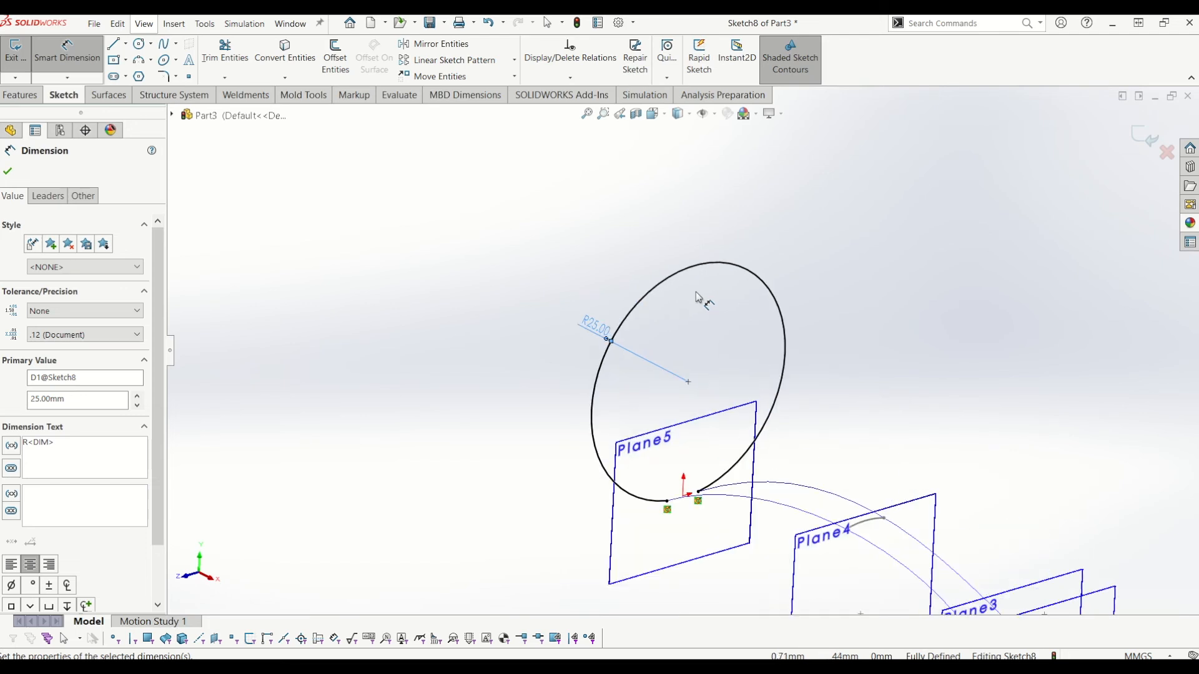
pyautogui.scroll(-3, 649, 457)
pyautogui.scroll(3, 662, 463)
pyautogui.press('Escape')
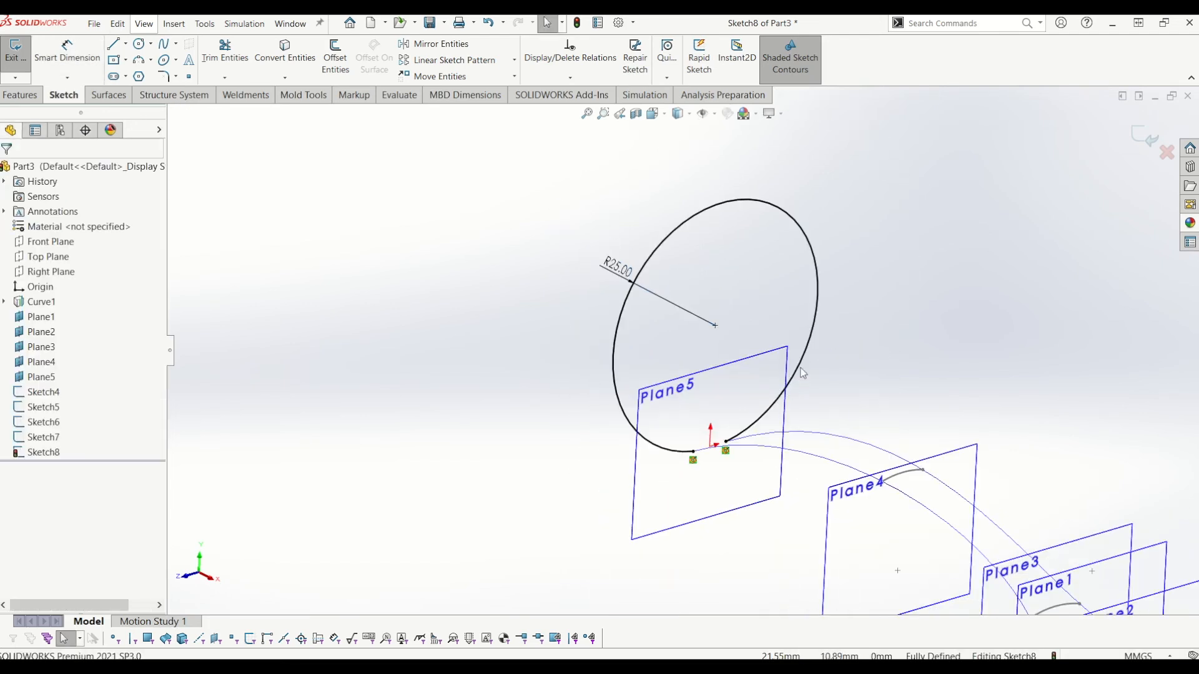
pyautogui.click(801, 368)
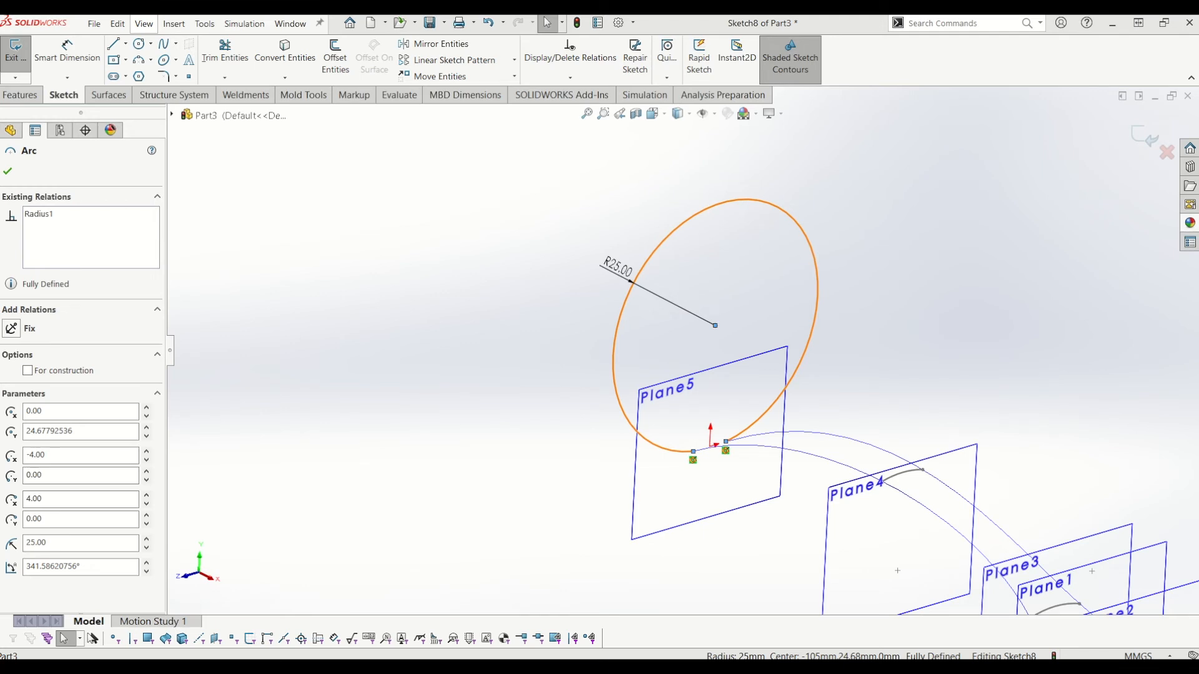
pyautogui.press('Delete')
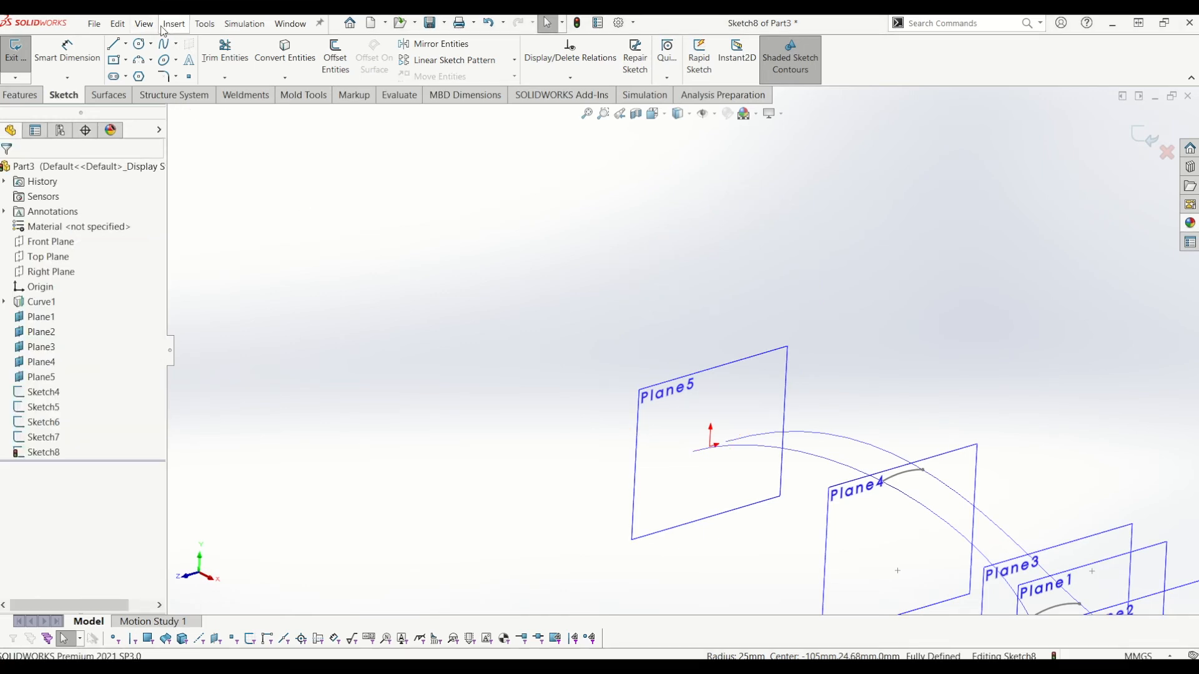
# Draw a shallower upward-bulging 3-point arc of about 5 mm radius just above the Plane5 origin, near the curve's ends.
pyautogui.click(139, 61)
pyautogui.scroll(-4, 698, 414)
pyautogui.click(666, 409)
pyautogui.click(771, 360)
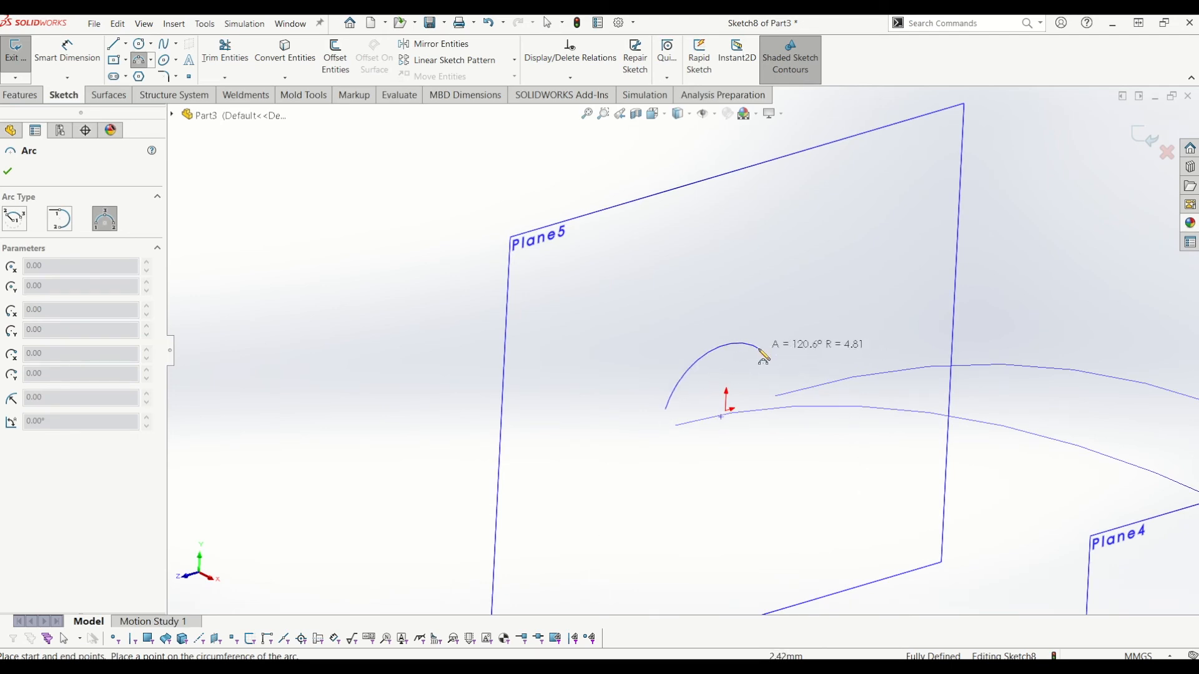
pyautogui.click(767, 366)
pyautogui.press('Escape')
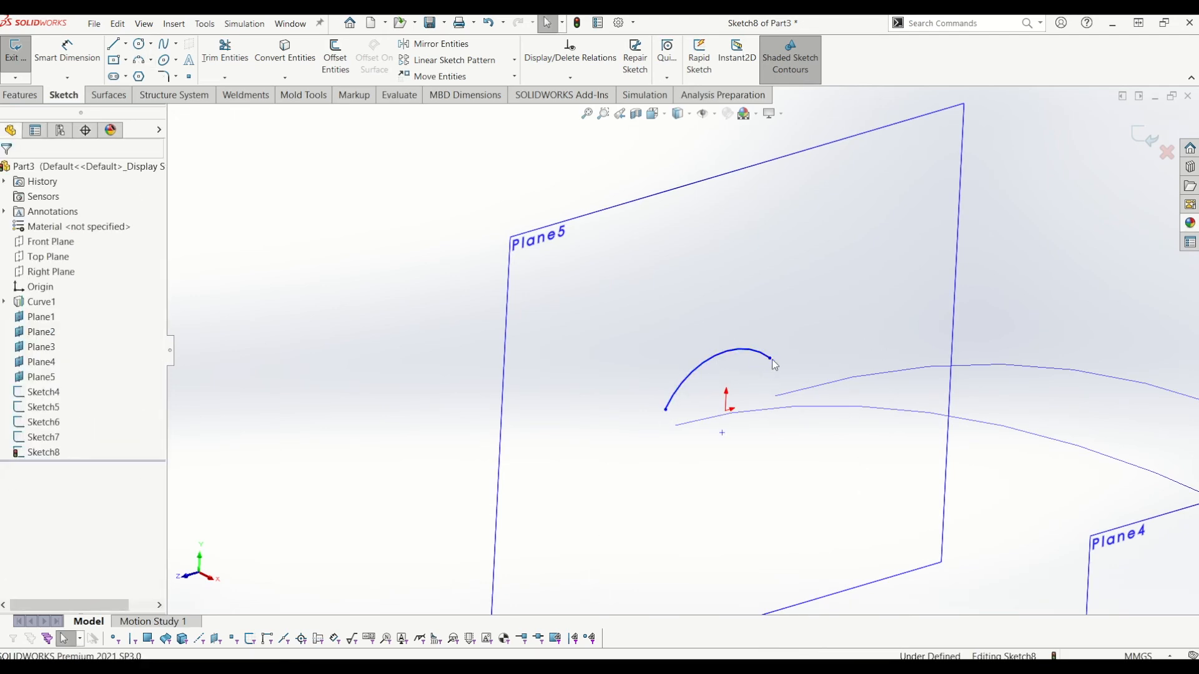
pyautogui.click(766, 354)
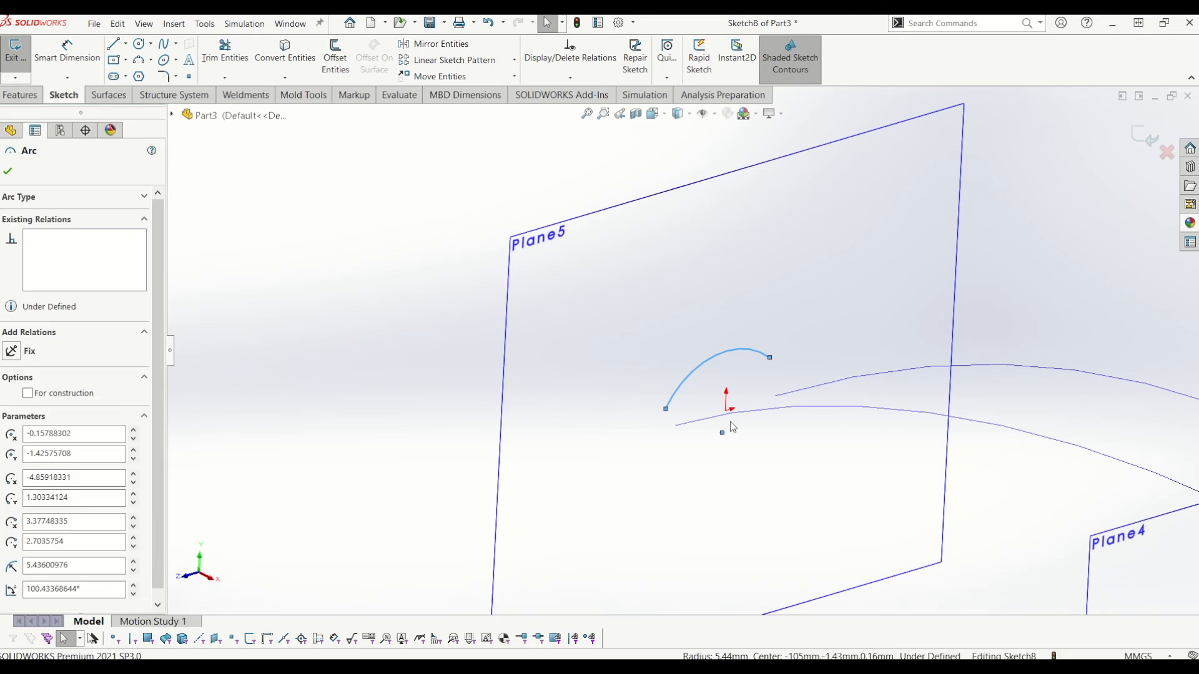
pyautogui.keyDown('ctrl'); pyautogui.click(790, 392); pyautogui.keyUp('ctrl')
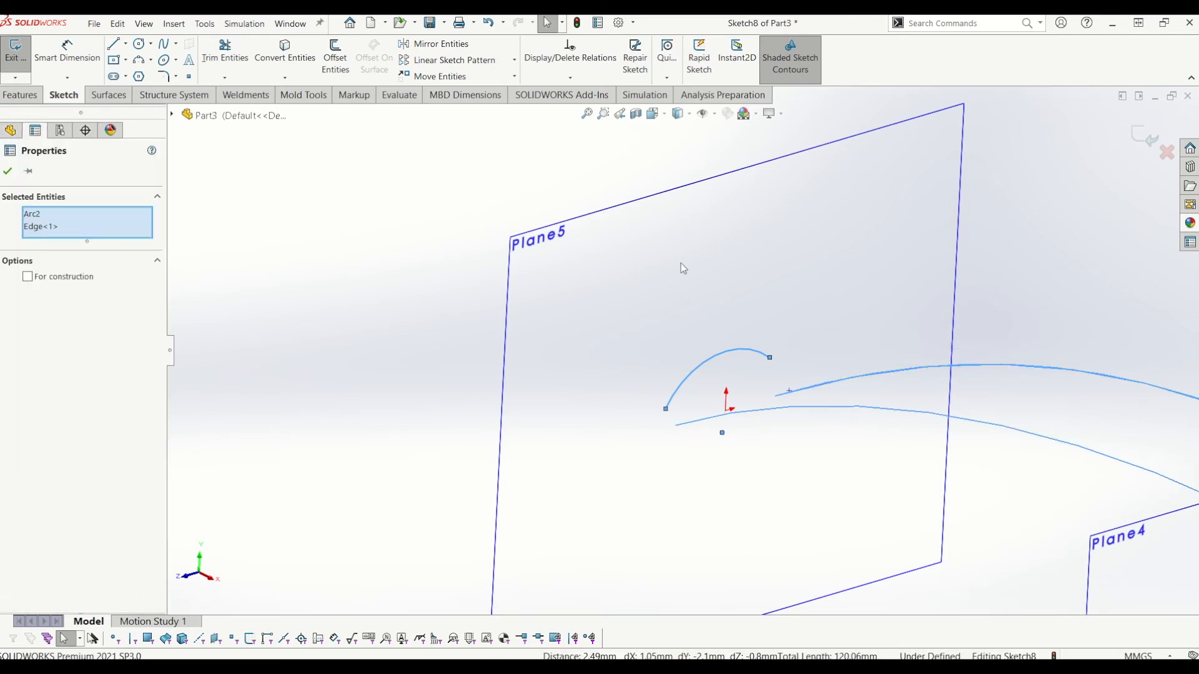
pyautogui.click(732, 329)
pyautogui.click(739, 353)
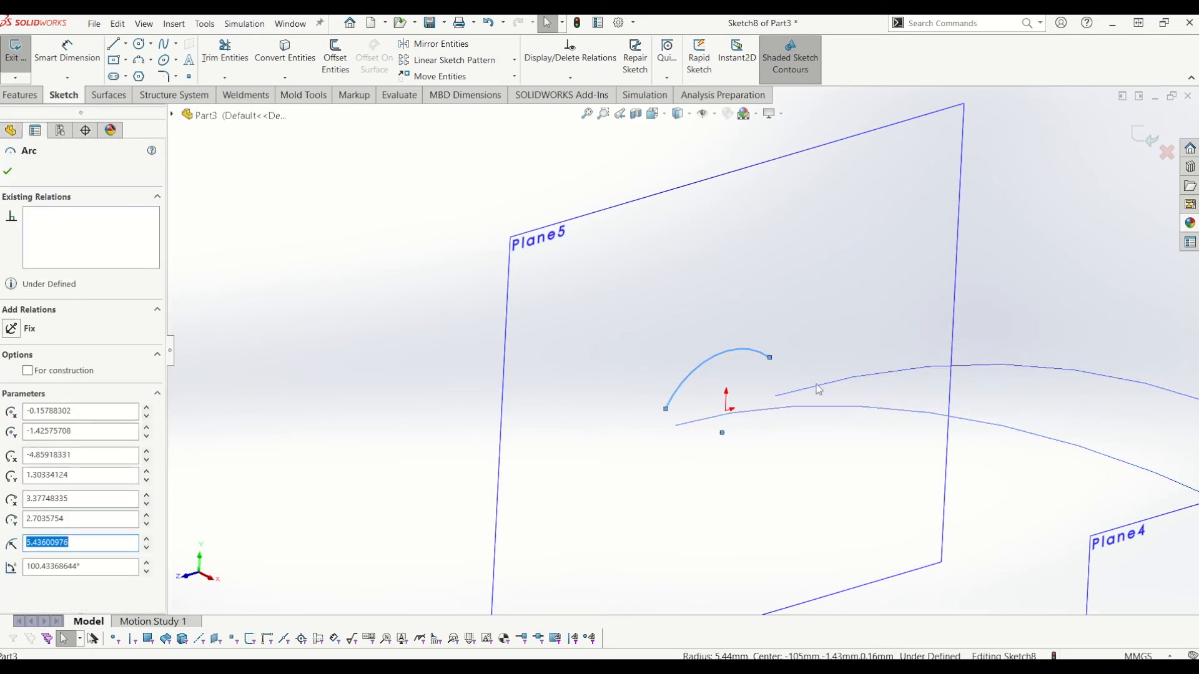
pyautogui.keyDown('ctrl'); pyautogui.click(818, 390); pyautogui.keyUp('ctrl')
pyautogui.click(736, 327)
# Add a Pierce relation between the Plane5 arc's right endpoint and the upper branch of the projected curve.
pyautogui.click(772, 363)
pyautogui.keyDown('ctrl'); pyautogui.click(795, 394); pyautogui.keyUp('ctrl')
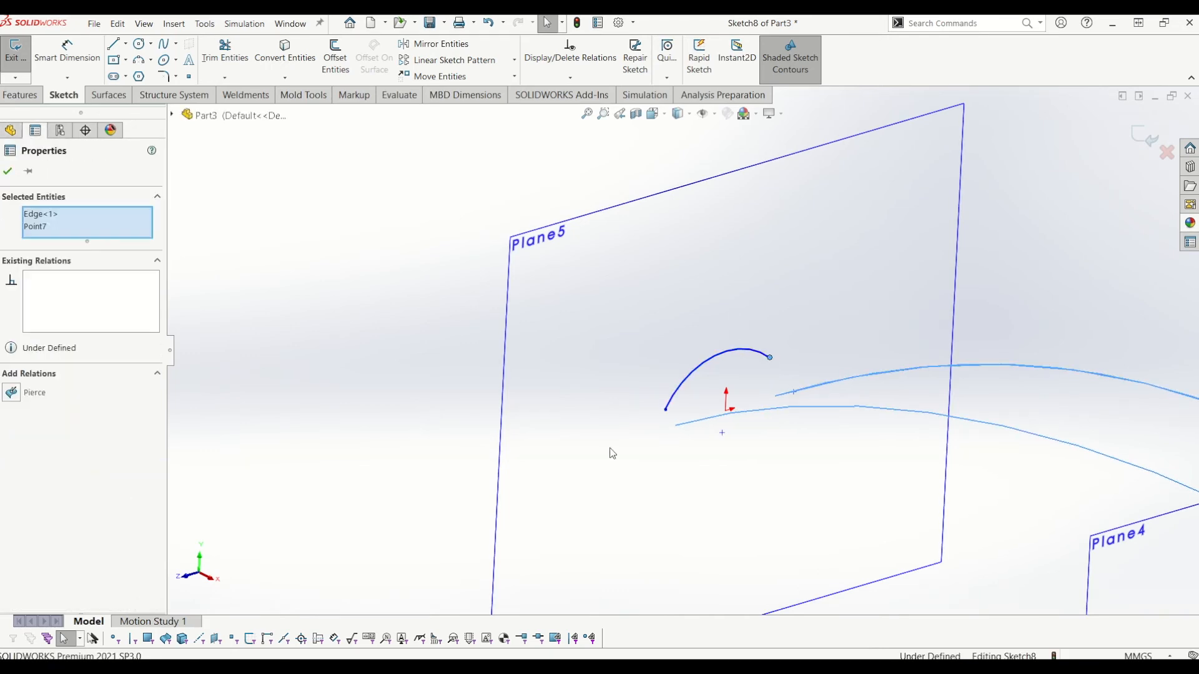
pyautogui.click(12, 393)
pyautogui.press('Escape')
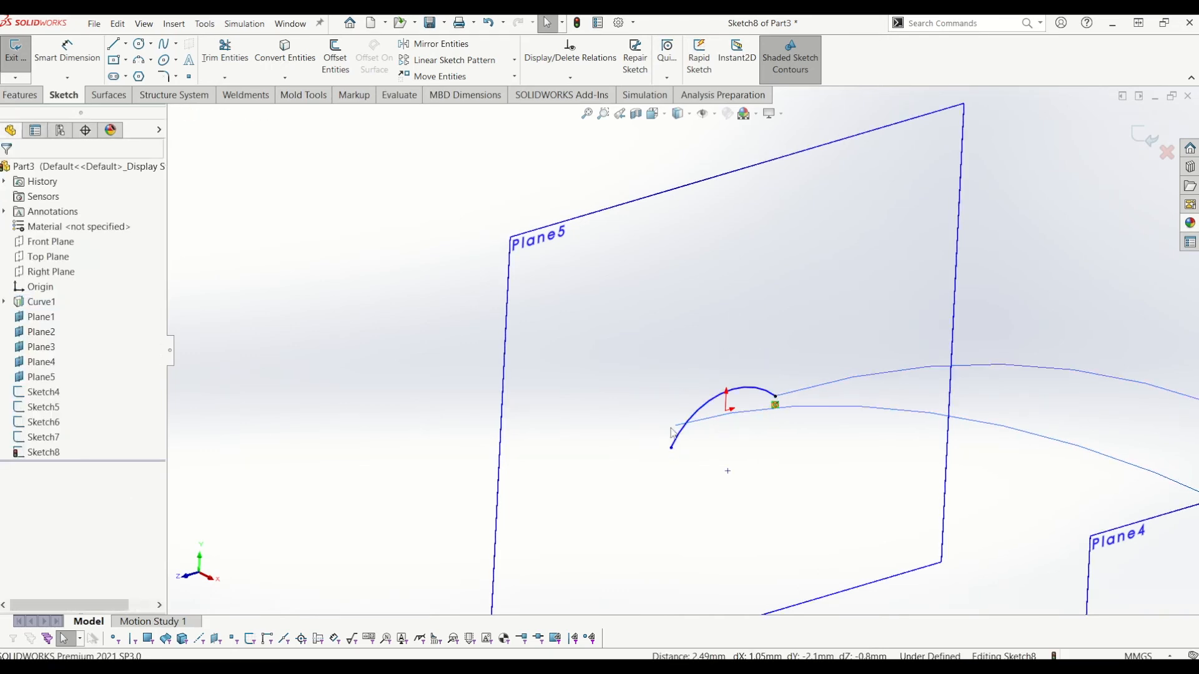
# Move the Plane5 arc's left endpoint up near the projected curve's lower branch and pierce it to that branch.
pyautogui.moveTo(671, 448); pyautogui.dragTo(671, 414)
pyautogui.keyDown('ctrl'); pyautogui.click(683, 424); pyautogui.keyUp('ctrl')
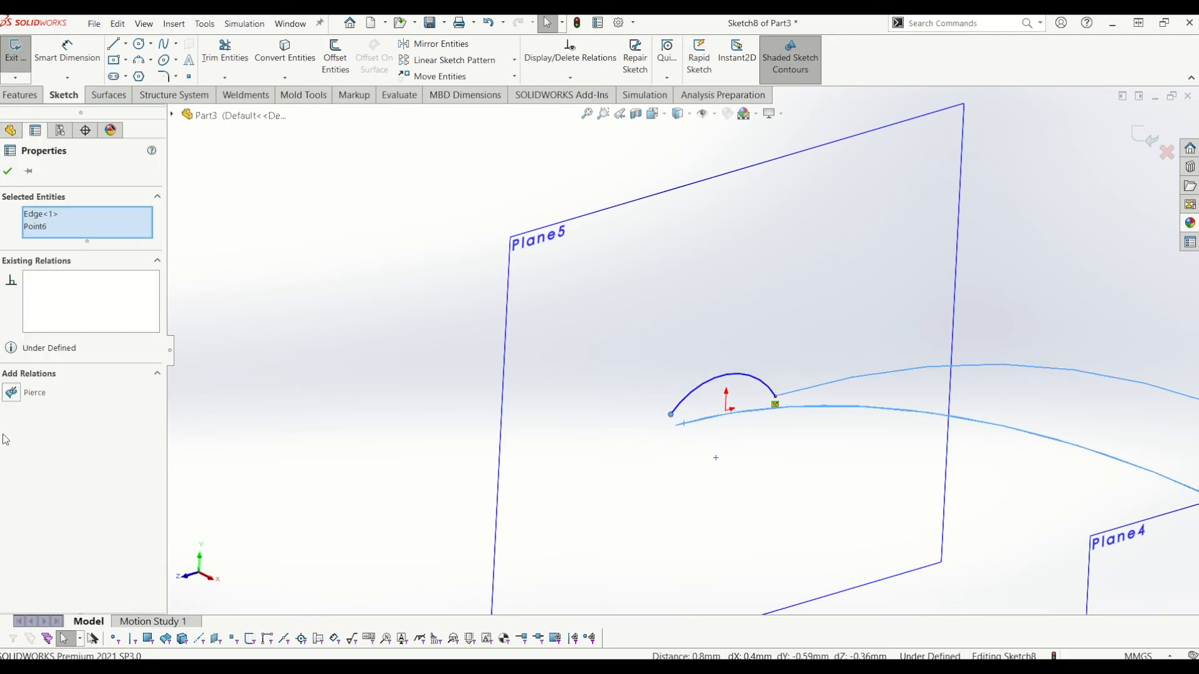
pyautogui.click(11, 393)
# Dimension the Plane5 arc's radius to 25 mm and exit the sketch.
pyautogui.scroll(3, 688, 352)
pyautogui.press('d')
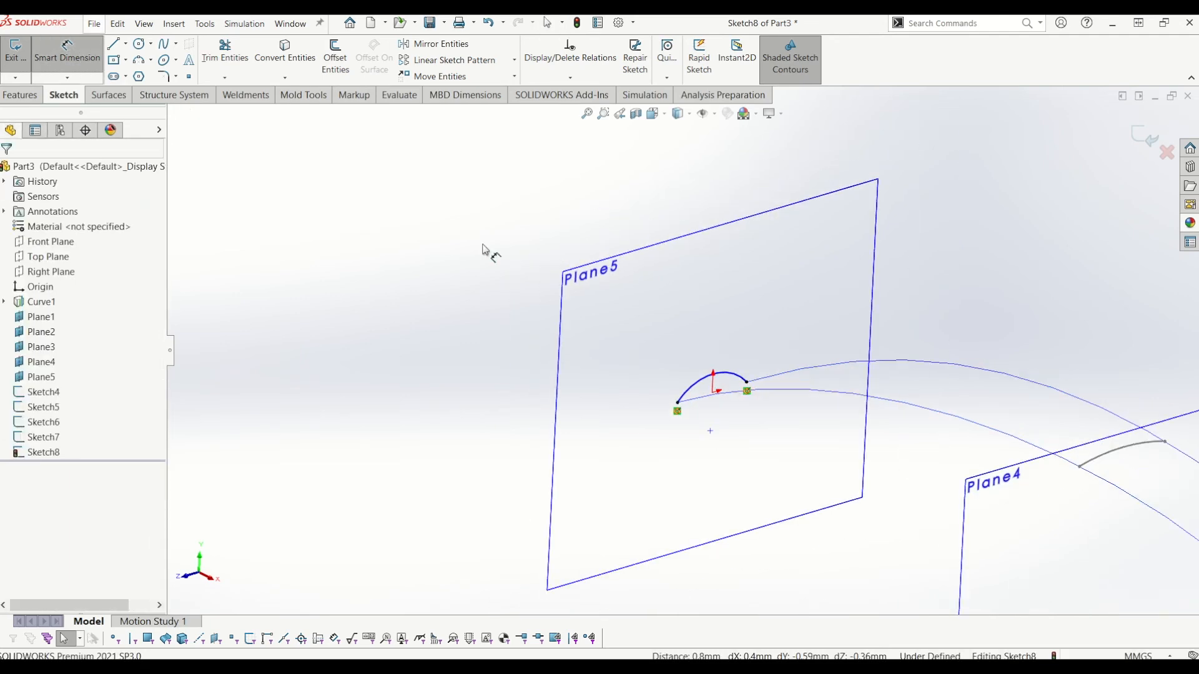
pyautogui.click(698, 370)
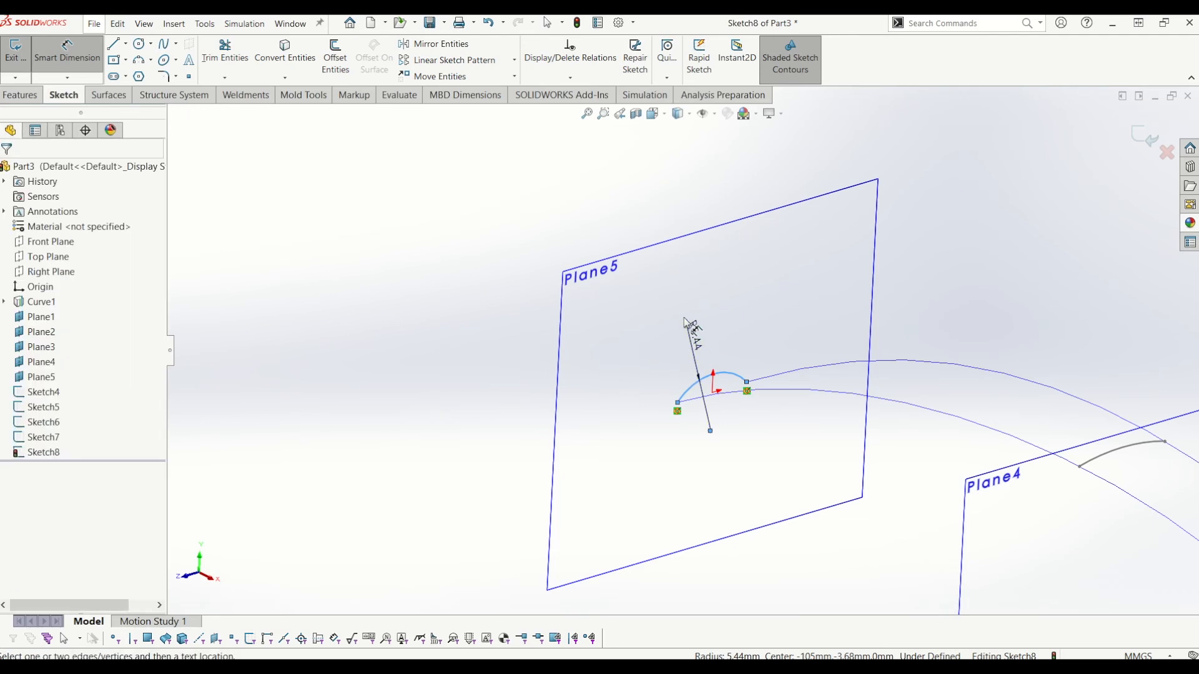
pyautogui.click(689, 323)
pyautogui.write('25')
pyautogui.press('Return')
pyautogui.press('Escape')
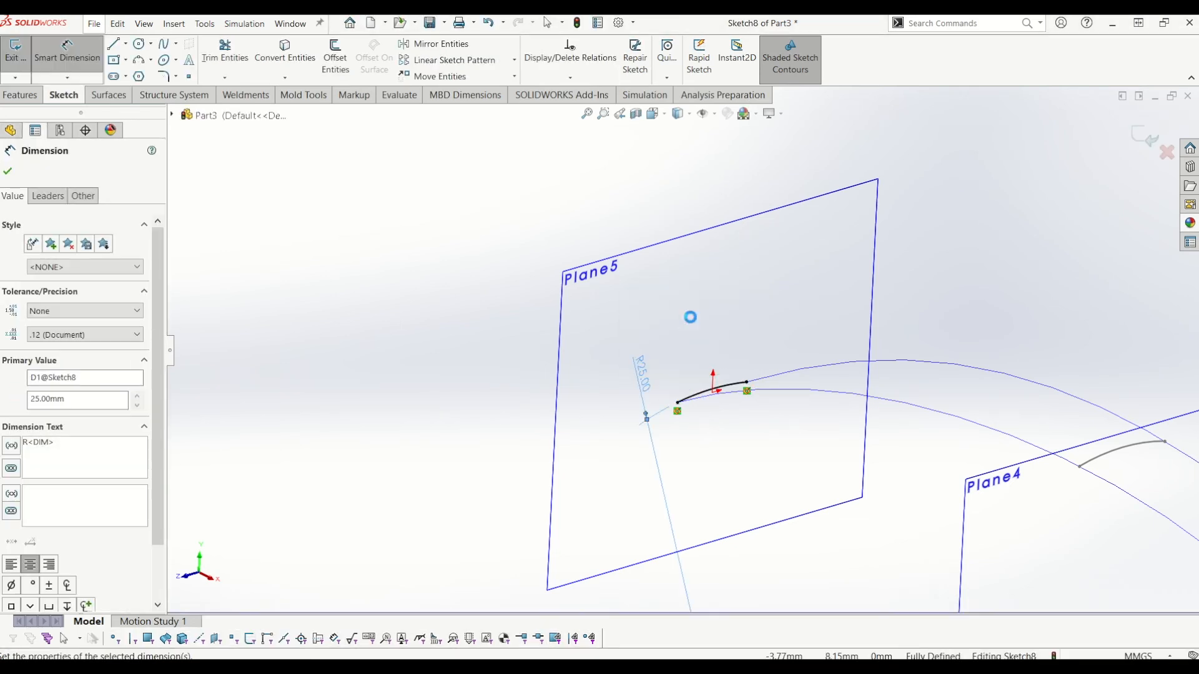
pyautogui.scroll(5, 687, 337)
pyautogui.scroll(-2, 715, 337)
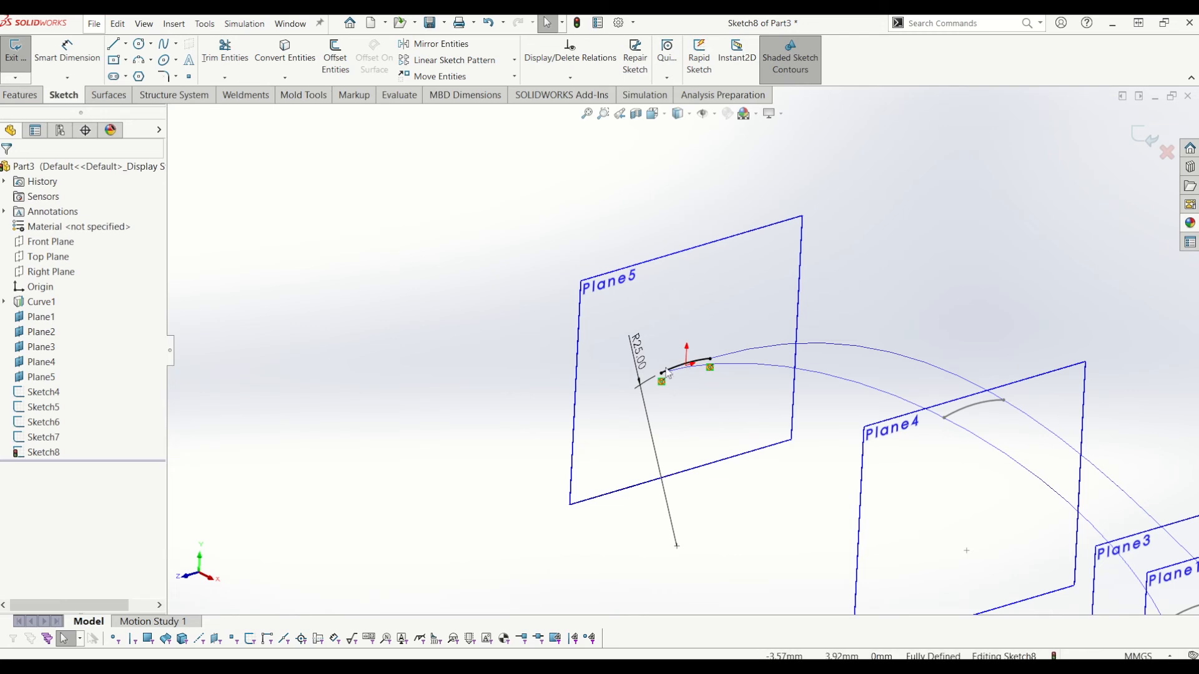
pyautogui.click(1144, 135)
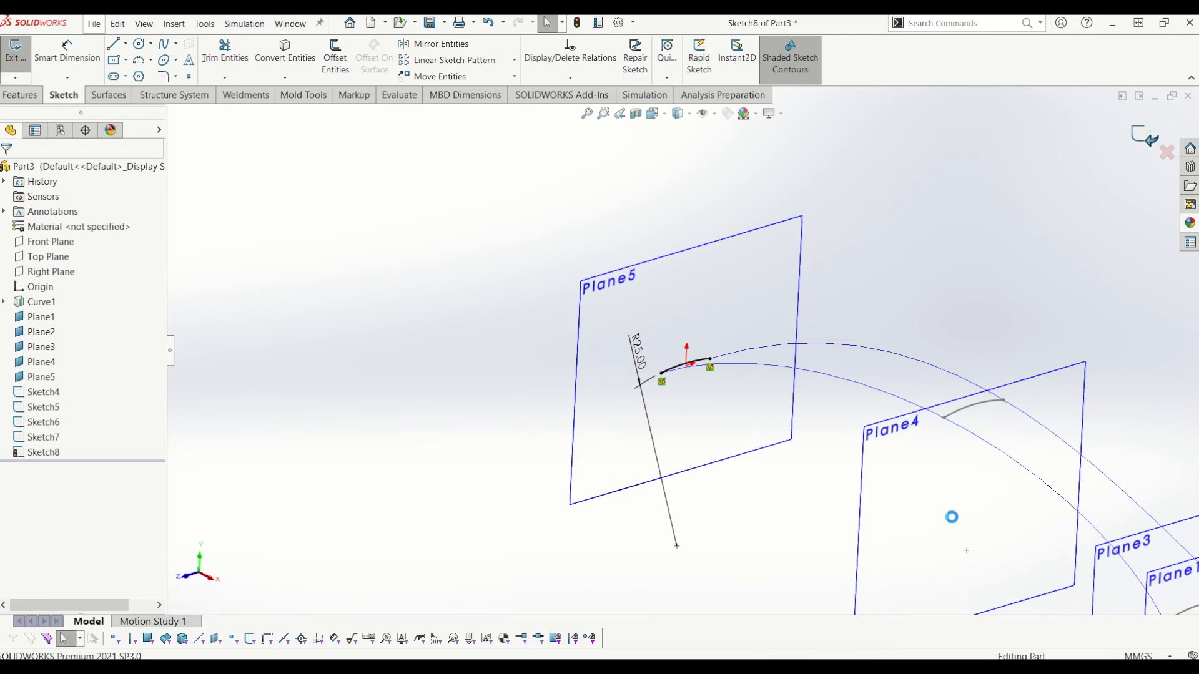
# Hide the five reference planes, Plane1 through Plane5.
pyautogui.scroll(2, 837, 350)
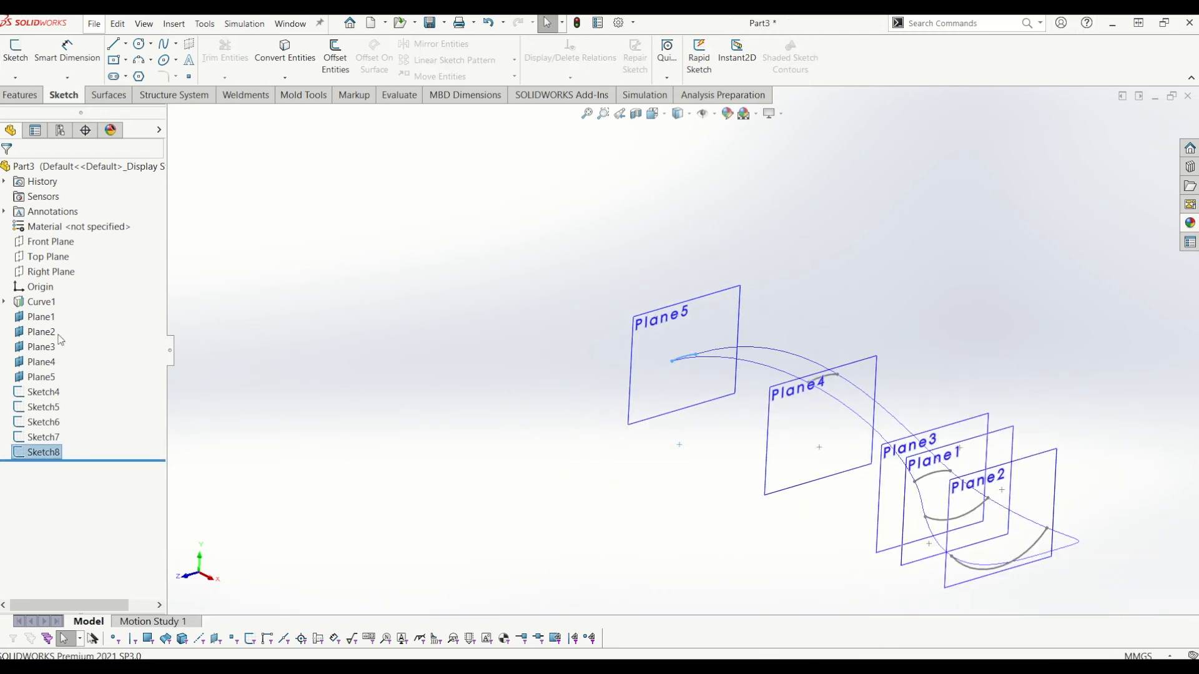
pyautogui.click(35, 318)
pyautogui.keyDown('shift'); pyautogui.click(38, 377); pyautogui.keyUp('shift')
pyautogui.rightClick(39, 378)
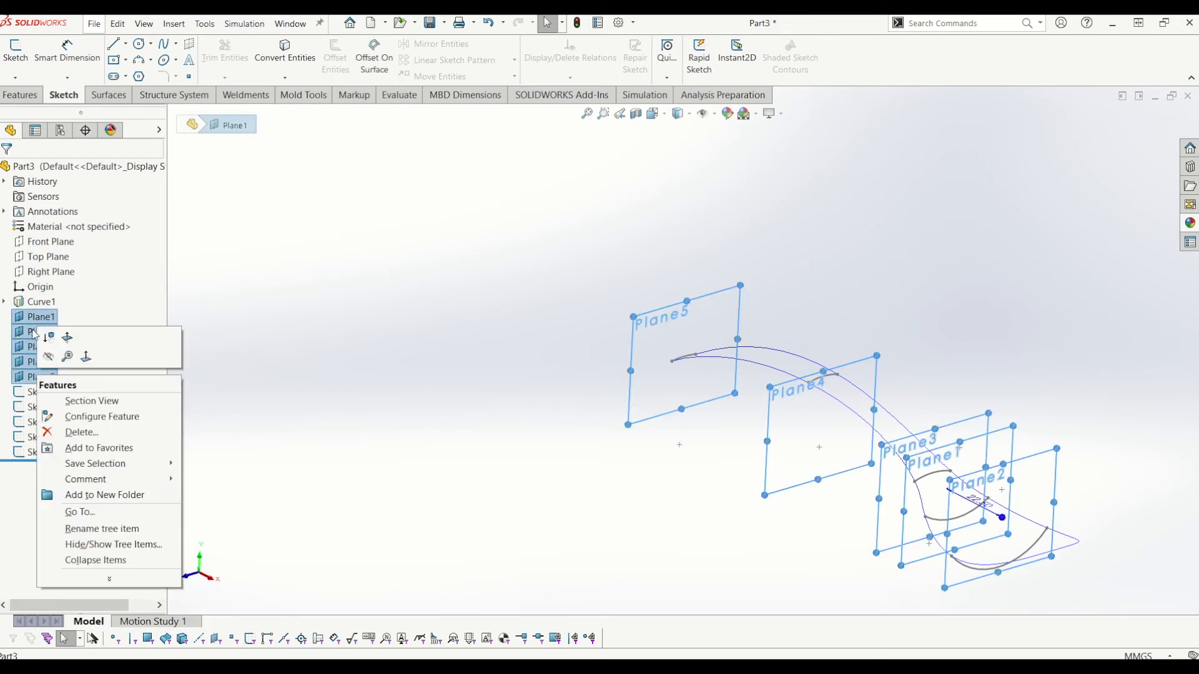
pyautogui.click(48, 358)
pyautogui.moveTo(846, 425)
pyautogui.mouseDown(button='middle')
pyautogui.moveTo(950, 406)
pyautogui.moveTo(1001, 490)
pyautogui.moveTo(912, 487)
pyautogui.mouseUp(button='middle')
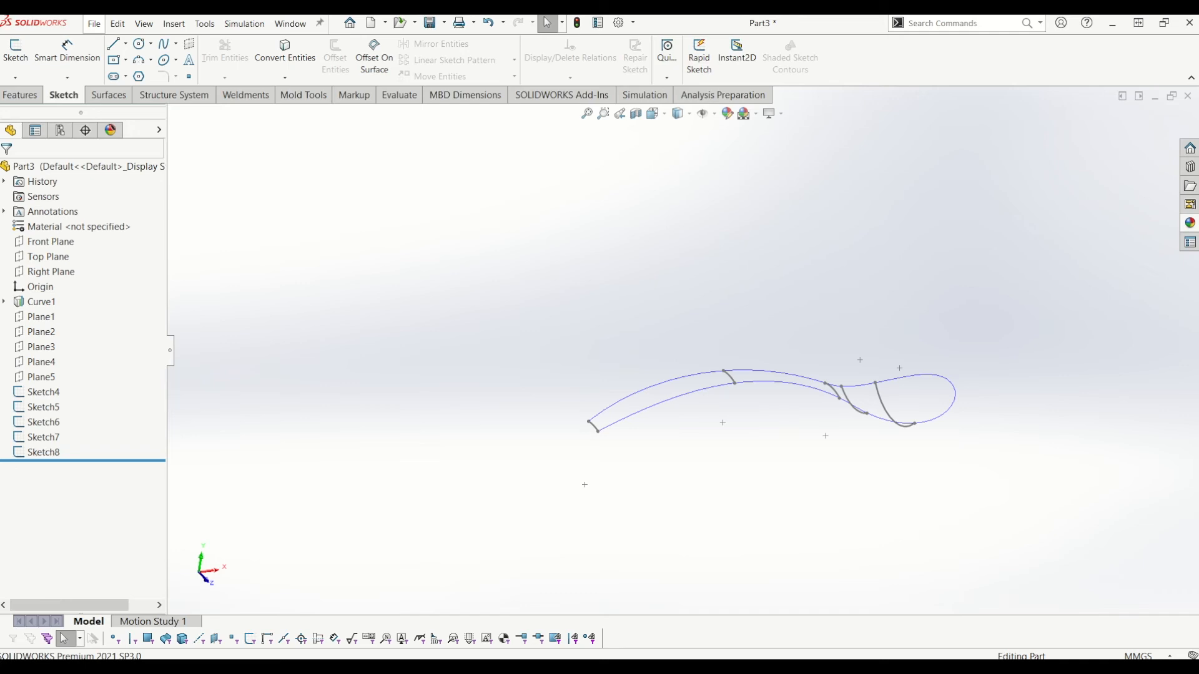
# Start a Filled Surface with the projected curve and the arc at the handle's end as its patch boundary.
pyautogui.moveTo(656, 284)
pyautogui.mouseDown(button='middle')
pyautogui.moveTo(751, 356)
pyautogui.moveTo(808, 377)
pyautogui.moveTo(683, 410)
pyautogui.moveTo(672, 385)
pyautogui.moveTo(718, 362)
pyautogui.moveTo(691, 332)
pyautogui.moveTo(583, 396)
pyautogui.mouseUp(button='middle')
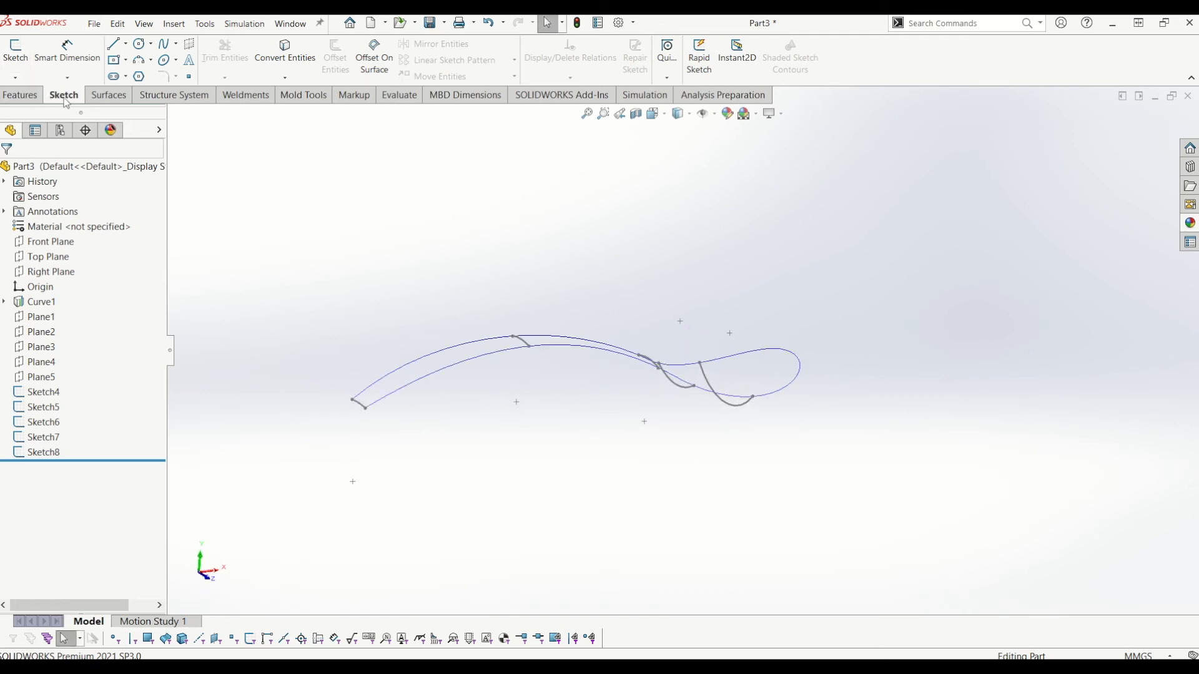
pyautogui.click(109, 95)
pyautogui.click(210, 60)
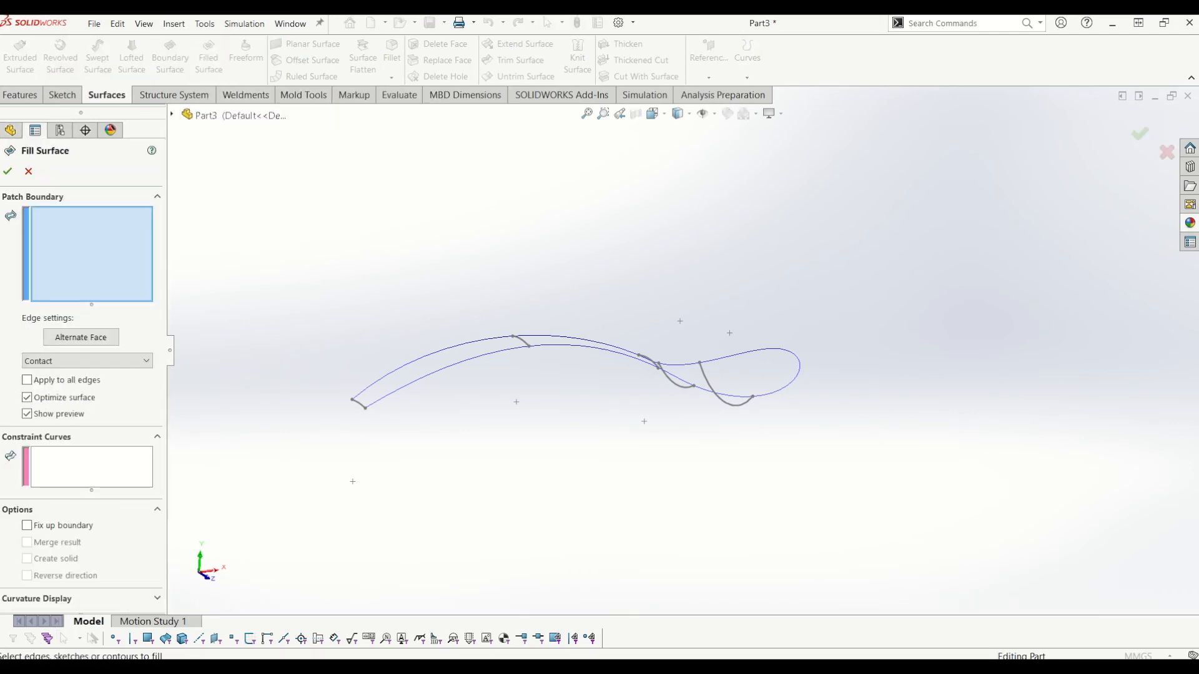
pyautogui.click(427, 376)
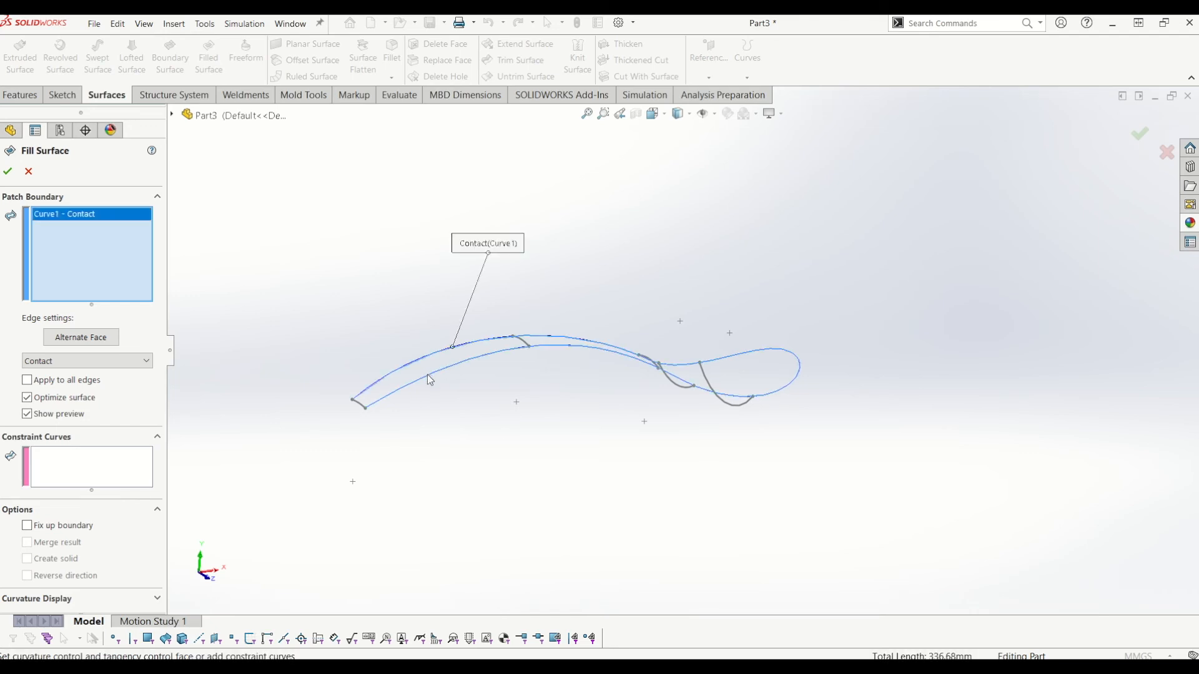
pyautogui.click(360, 407)
pyautogui.moveTo(697, 392)
pyautogui.mouseDown(button='middle')
pyautogui.moveTo(709, 467)
pyautogui.moveTo(691, 316)
pyautogui.moveTo(554, 447)
pyautogui.moveTo(525, 501)
pyautogui.moveTo(455, 494)
pyautogui.moveTo(459, 455)
pyautogui.moveTo(568, 364)
pyautogui.moveTo(617, 387)
pyautogui.moveTo(438, 477)
pyautogui.moveTo(516, 442)
pyautogui.moveTo(789, 246)
pyautogui.moveTo(795, 263)
pyautogui.moveTo(861, 191)
pyautogui.moveTo(493, 353)
pyautogui.mouseUp(button='middle')
# Add the four intermediate cross-section arcs, Sketch4 through Sketch7, as constraint curves and create the filled surface.
pyautogui.click(72, 468)
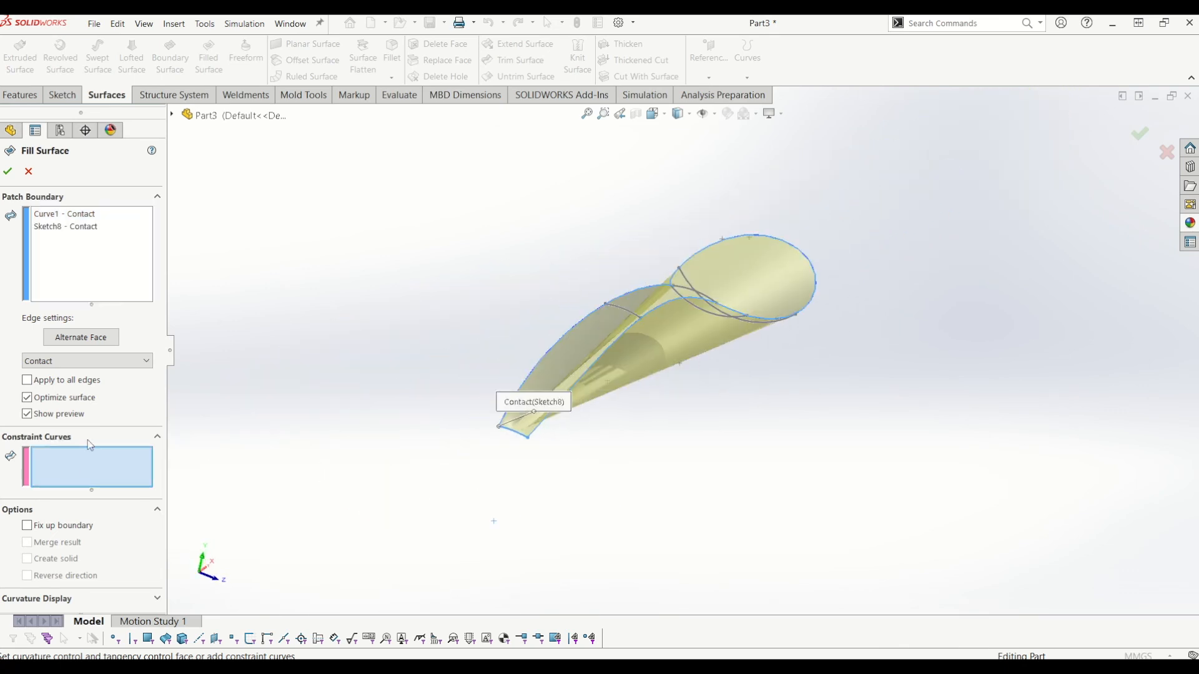
pyautogui.moveTo(178, 488); pyautogui.dragTo(683, 342, button='middle')
pyautogui.click(855, 363)
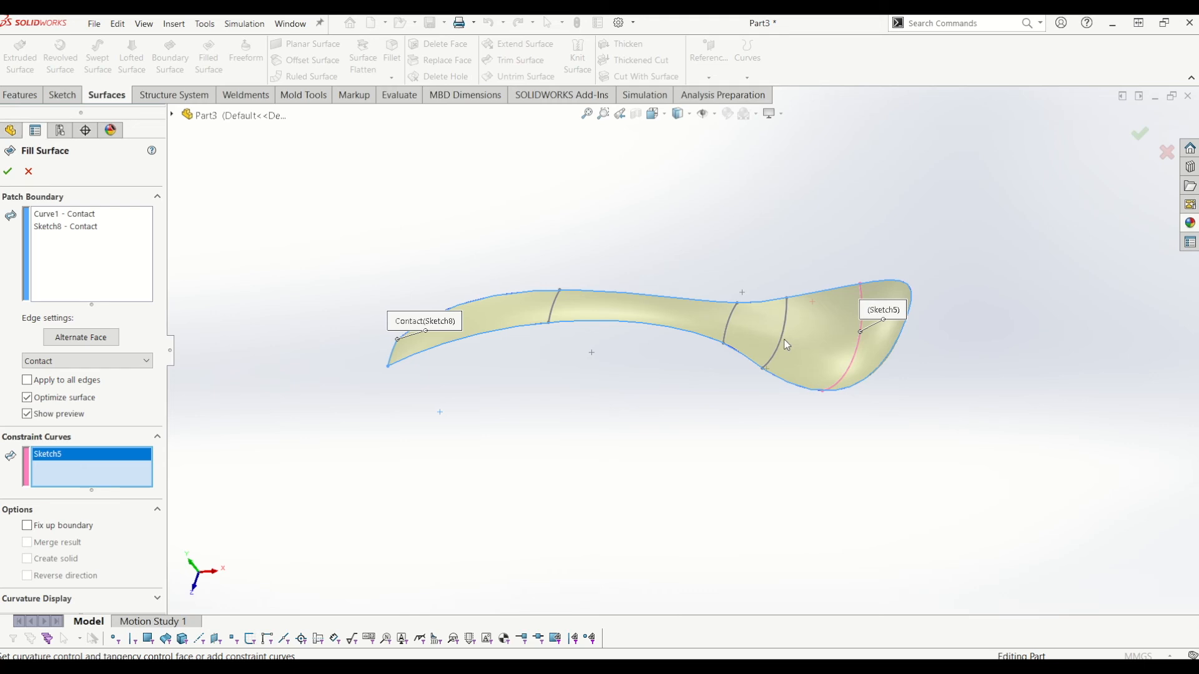
pyautogui.click(782, 341)
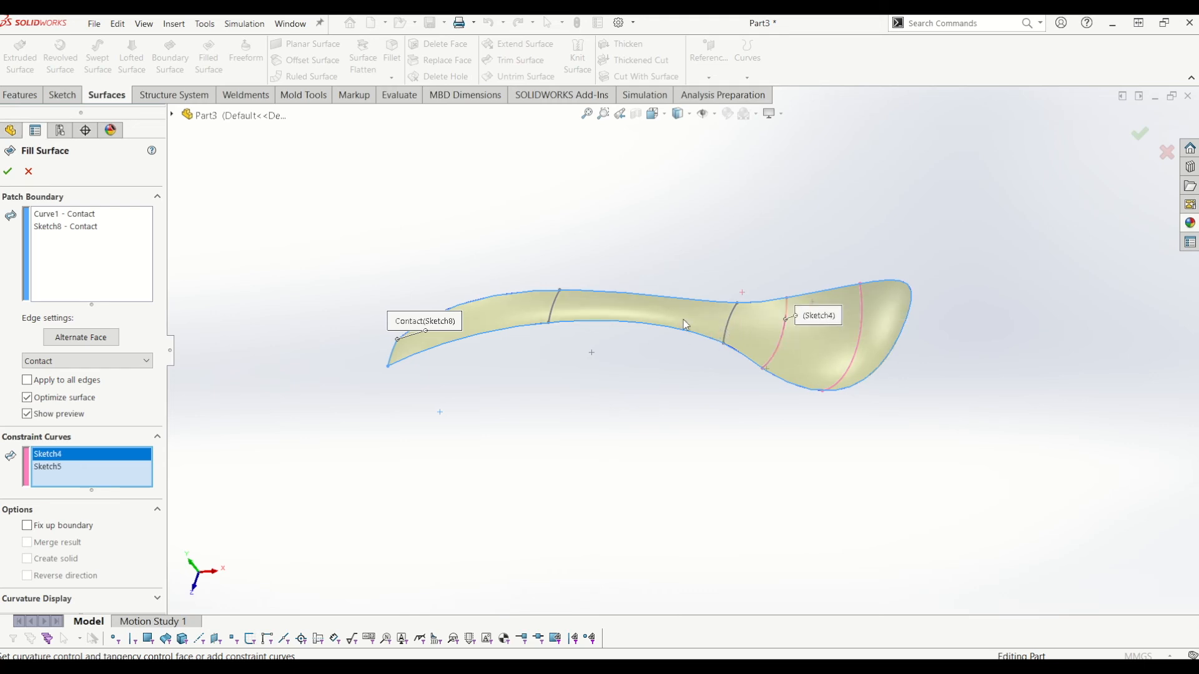
pyautogui.moveTo(685, 324); pyautogui.dragTo(717, 305, button='middle')
pyautogui.click(743, 313)
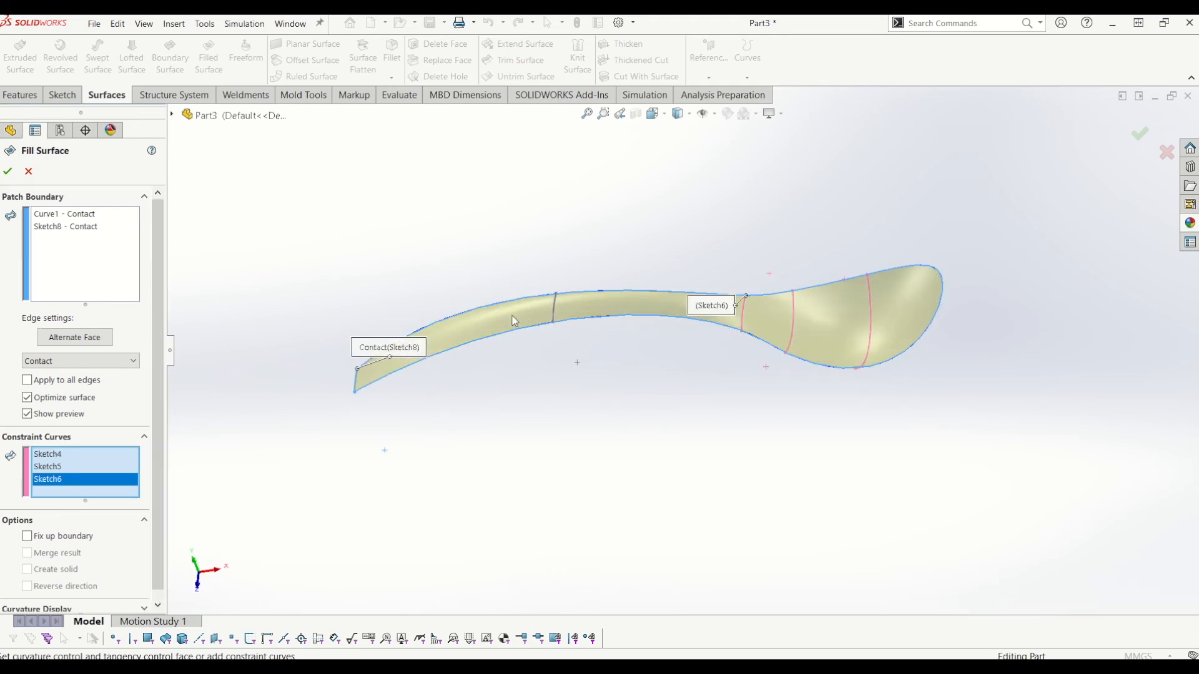
pyautogui.click(551, 309)
pyautogui.moveTo(513, 331); pyautogui.dragTo(454, 362, button='middle')
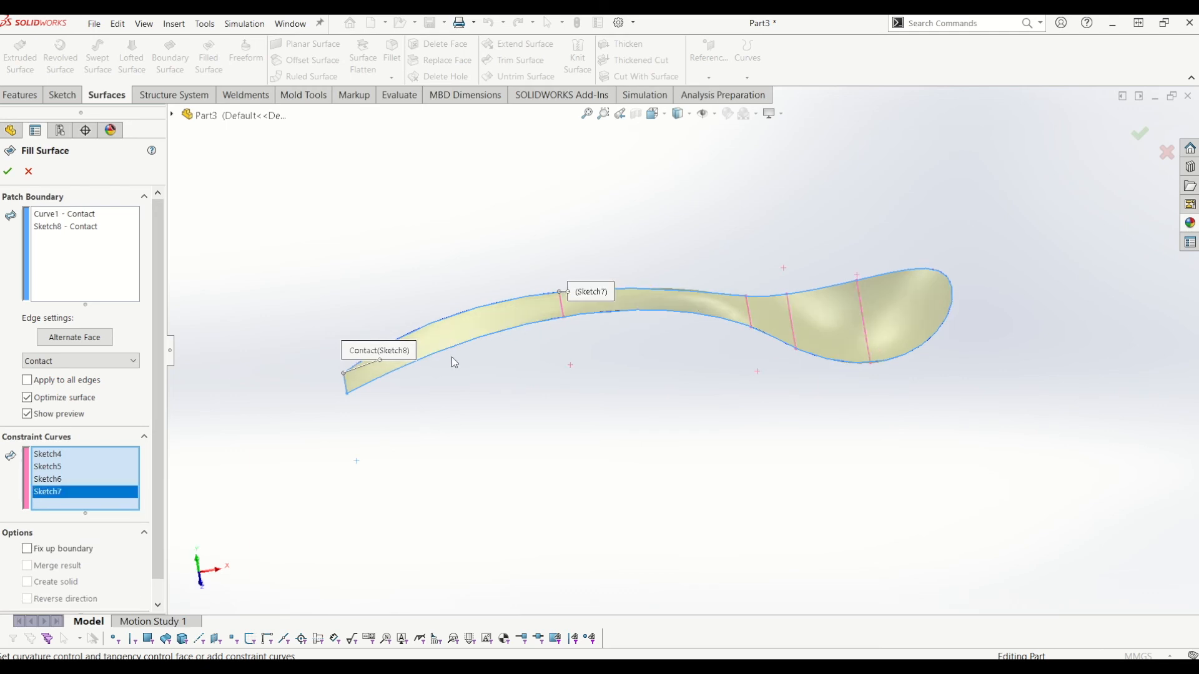
pyautogui.scroll(-2, 637, 365)
pyautogui.press('Return')
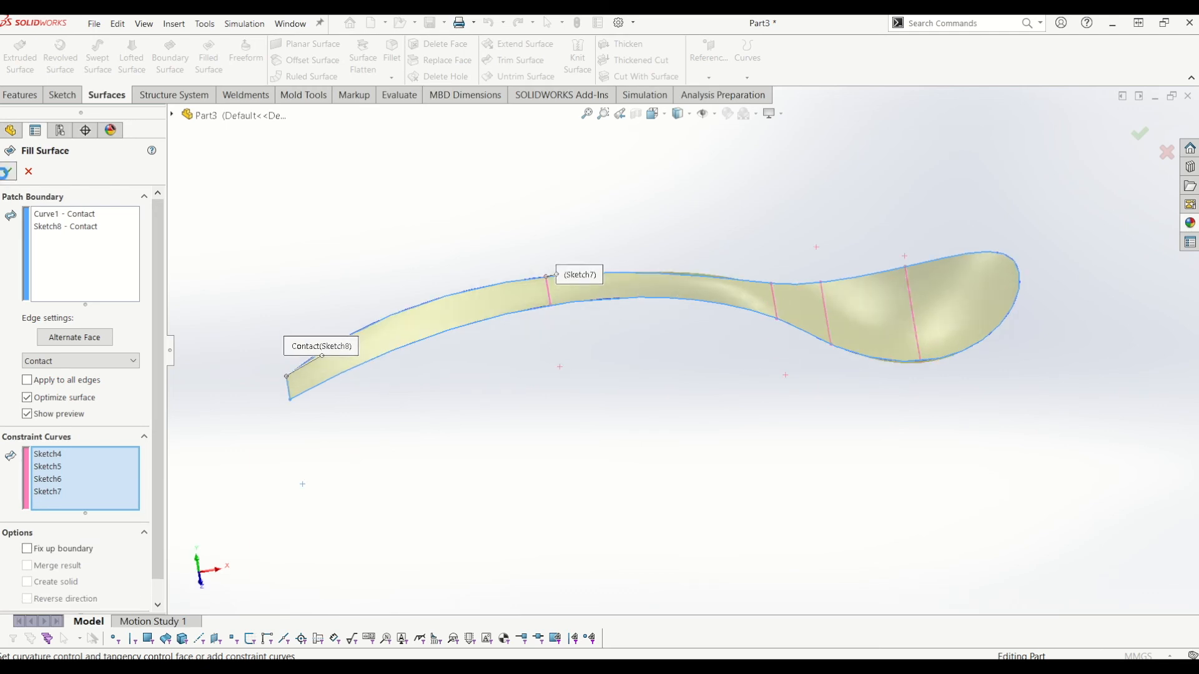
# Thicken the filled spoon surface by 0.5 mm on both sides.
pyautogui.moveTo(761, 395); pyautogui.dragTo(744, 332, button='middle')
pyautogui.press('f')
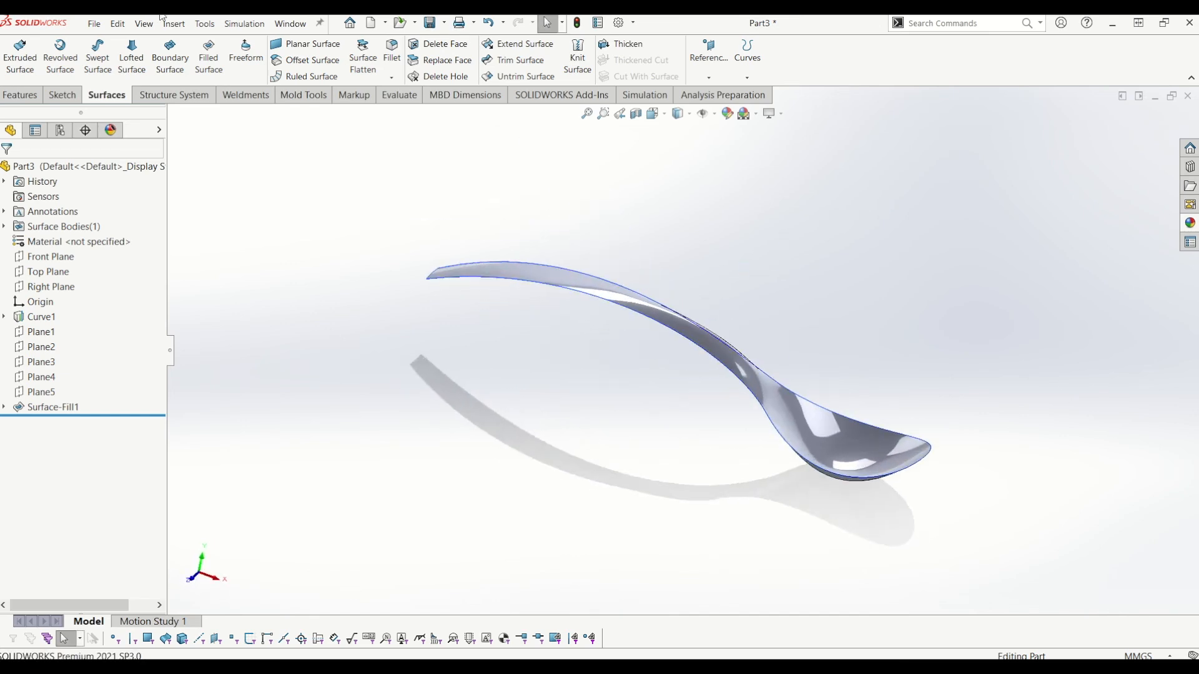
pyautogui.click(620, 44)
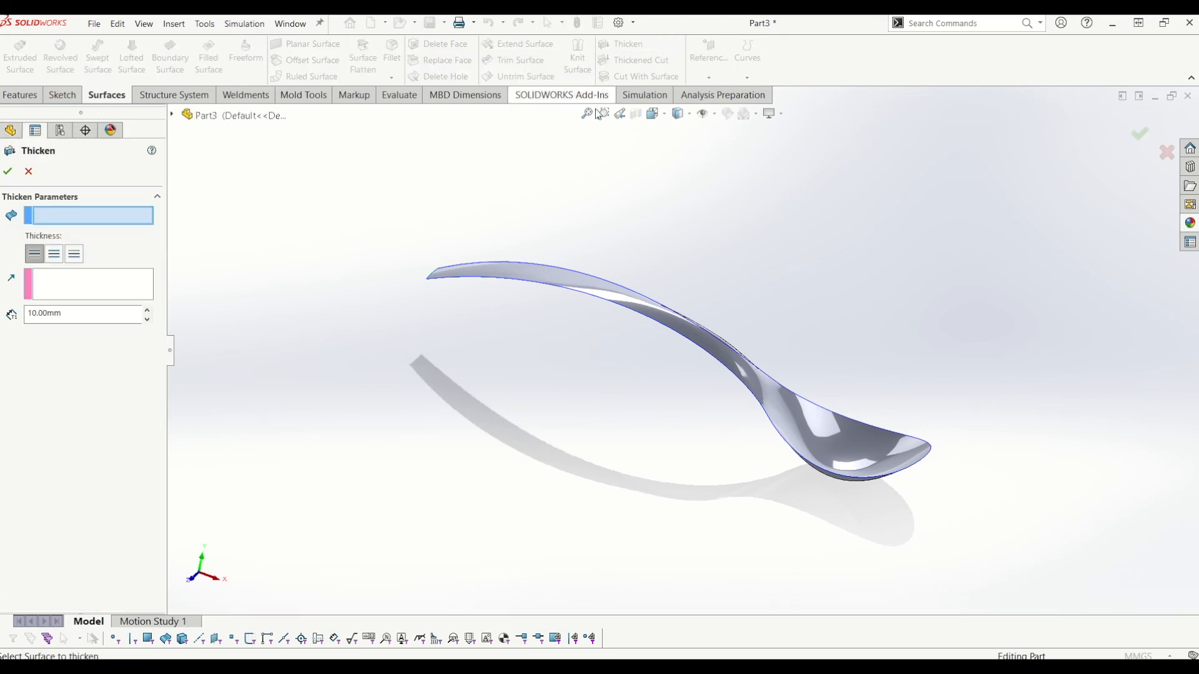
pyautogui.click(596, 296)
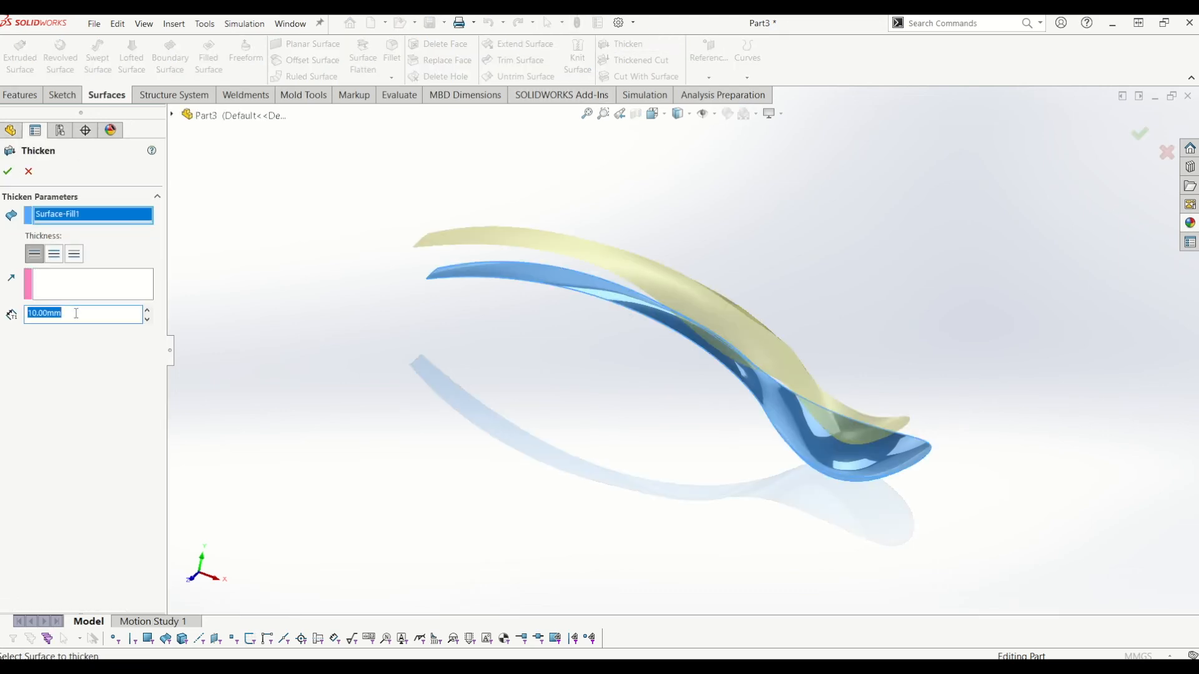
pyautogui.write('0.5')
pyautogui.press('Return')
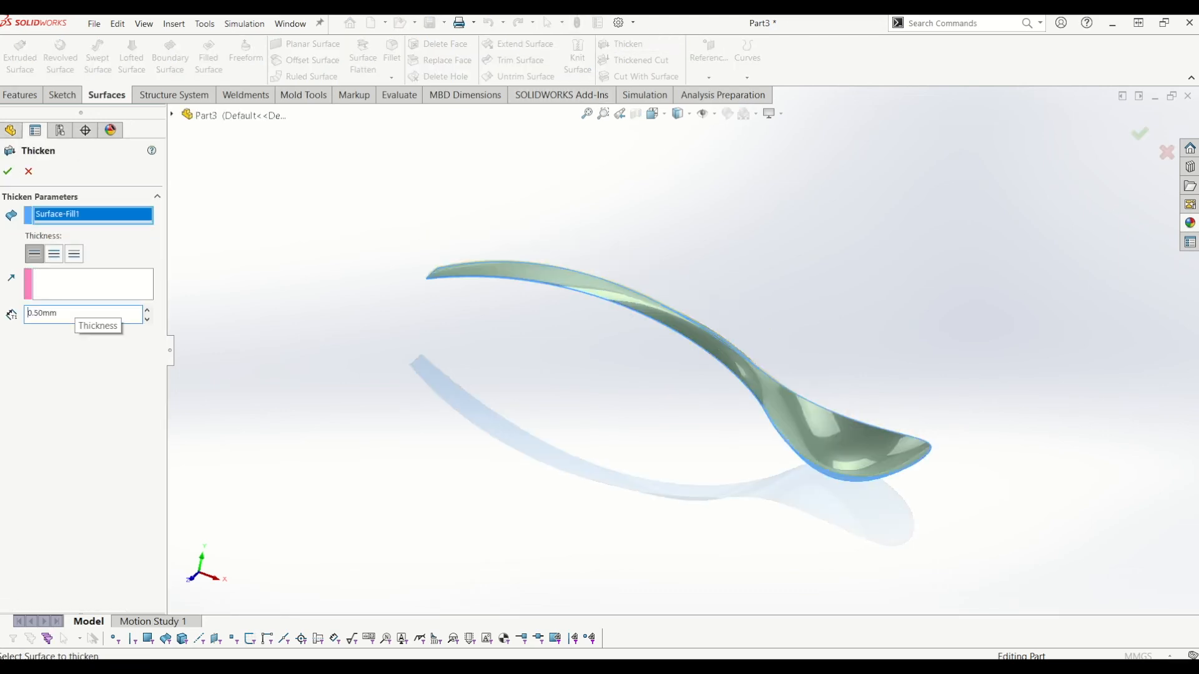
pyautogui.click(63, 254)
pyautogui.click(11, 169)
pyautogui.scroll(-3, 718, 394)
pyautogui.scroll(3, 668, 379)
# Hide the thickened spoon body and undo the hiding.
pyautogui.click(45, 422)
pyautogui.rightClick(39, 419)
pyautogui.click(63, 380)
pyautogui.scroll(1, 484, 349)
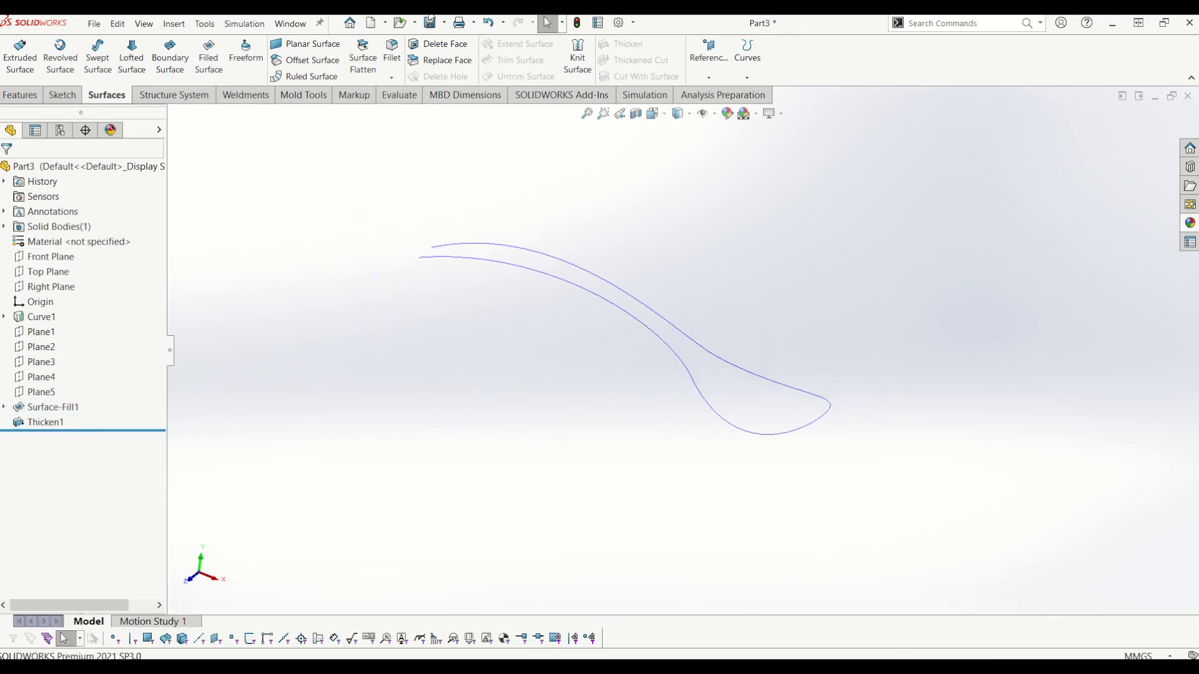
pyautogui.click(486, 28)
# Start a fillet on the two short corner edges at the end of the spoon's handle.
pyautogui.moveTo(554, 335); pyautogui.dragTo(524, 386, button='middle')
pyautogui.moveTo(623, 357); pyautogui.dragTo(542, 217, button='middle')
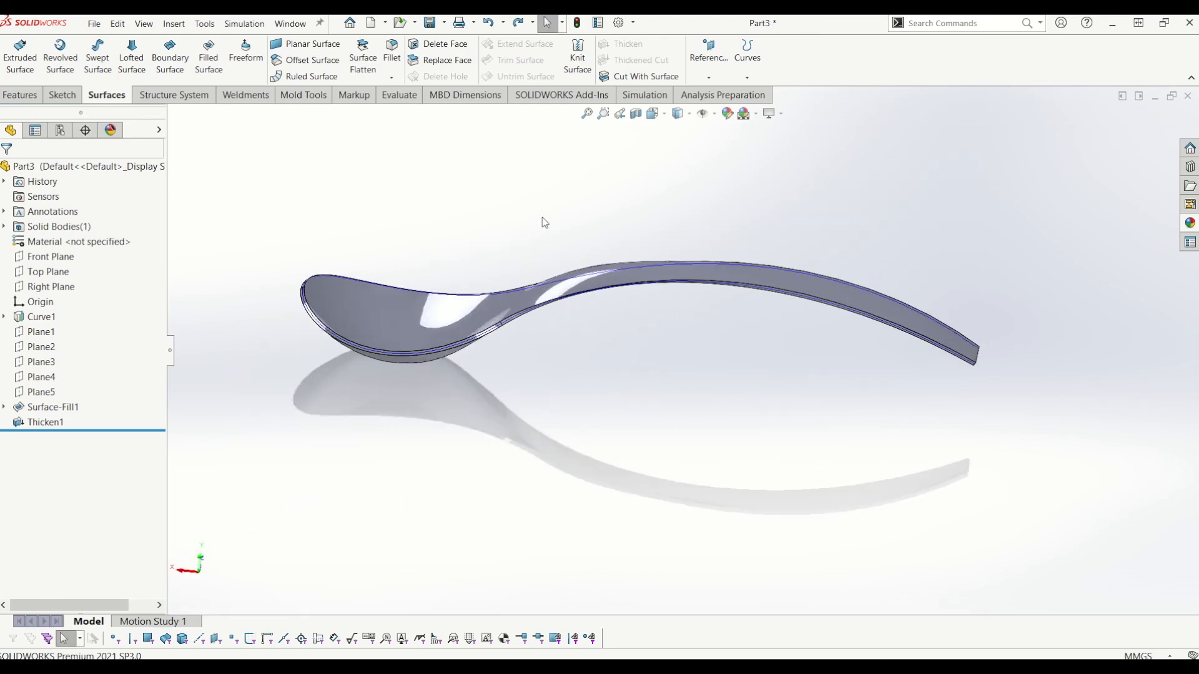
pyautogui.scroll(-2, 695, 292)
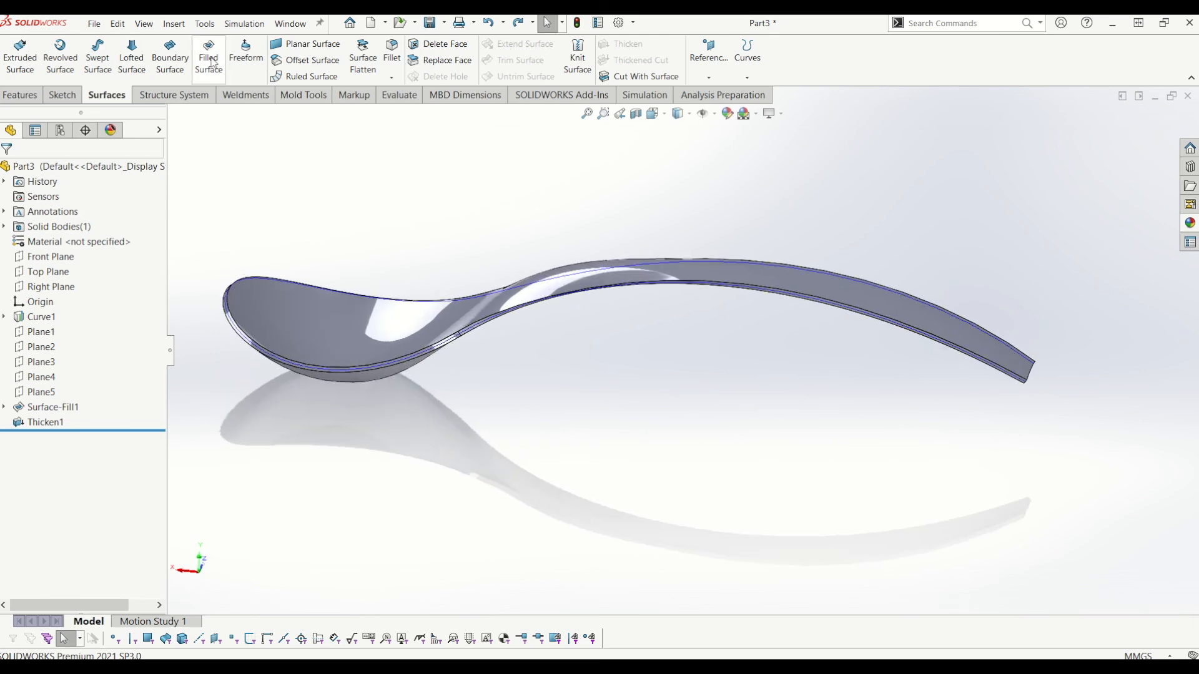
pyautogui.click(21, 95)
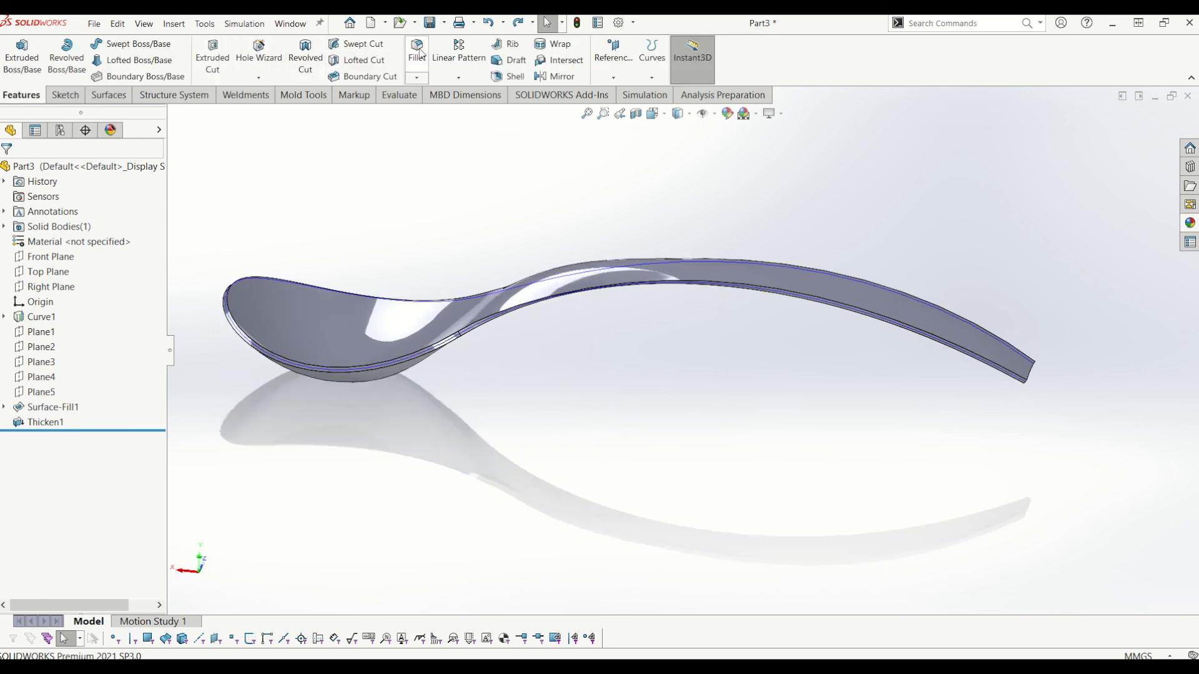
pyautogui.scroll(-10, 1043, 384)
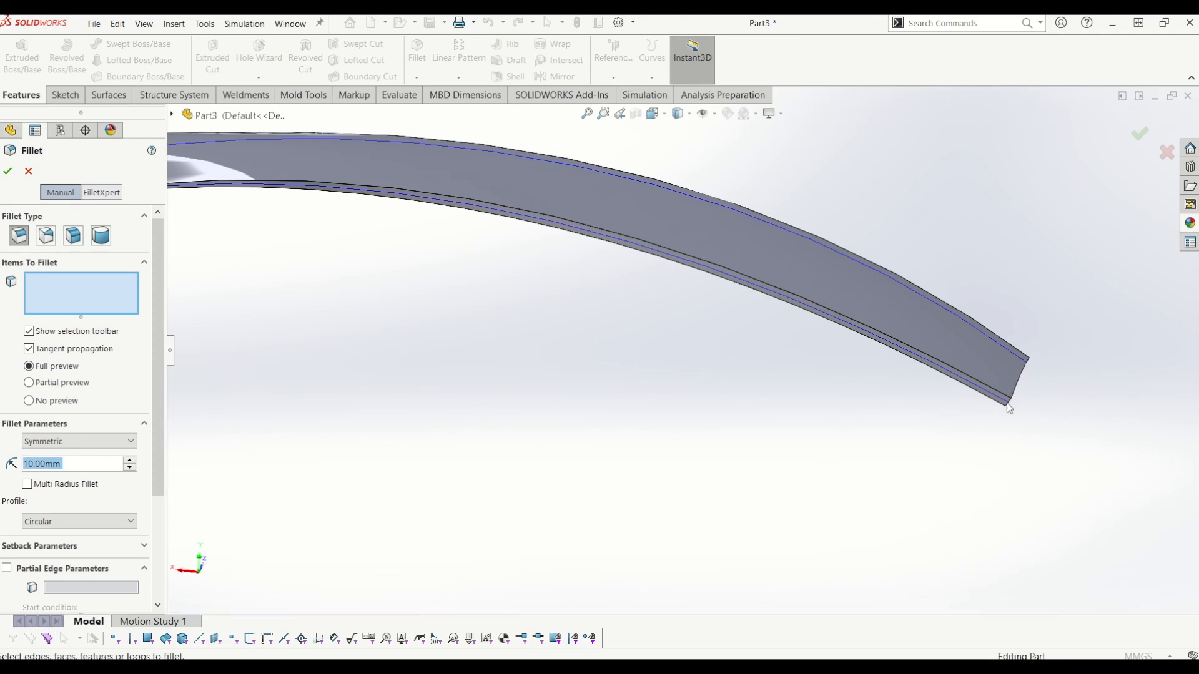
pyautogui.click(840, 382)
pyautogui.moveTo(841, 382); pyautogui.dragTo(875, 282, button='middle')
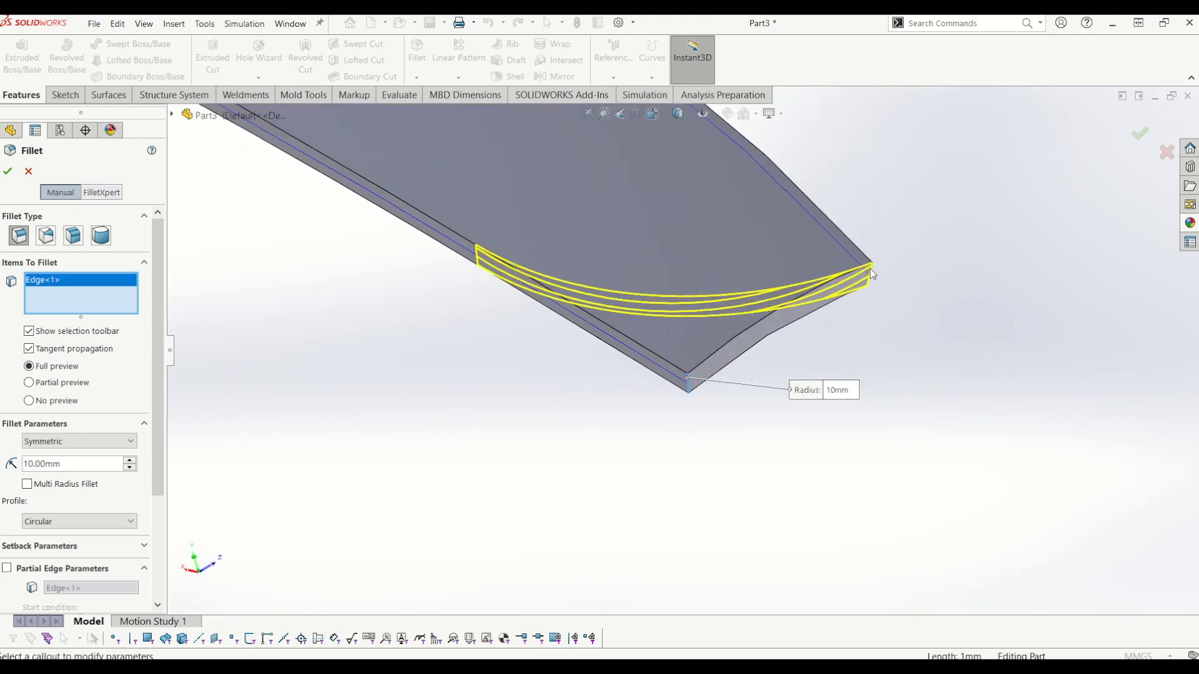
pyautogui.click(870, 268)
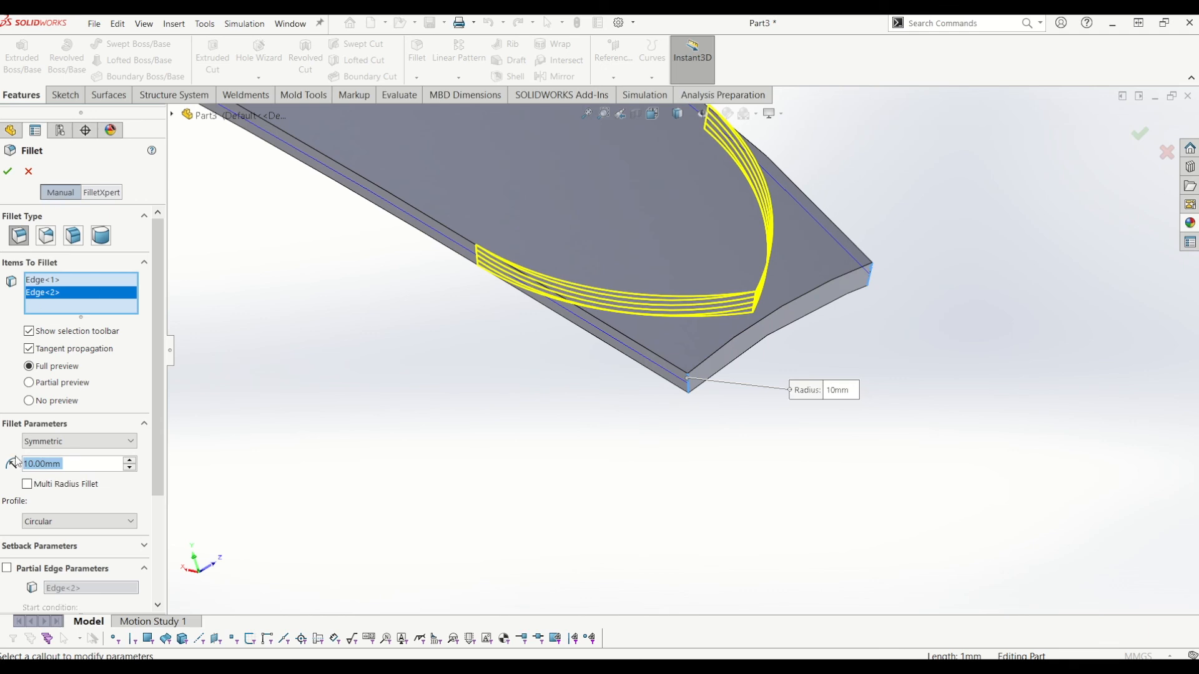
# Set the handle corner fillet's radius to 2 mm and create the fillet.
pyautogui.write('0')
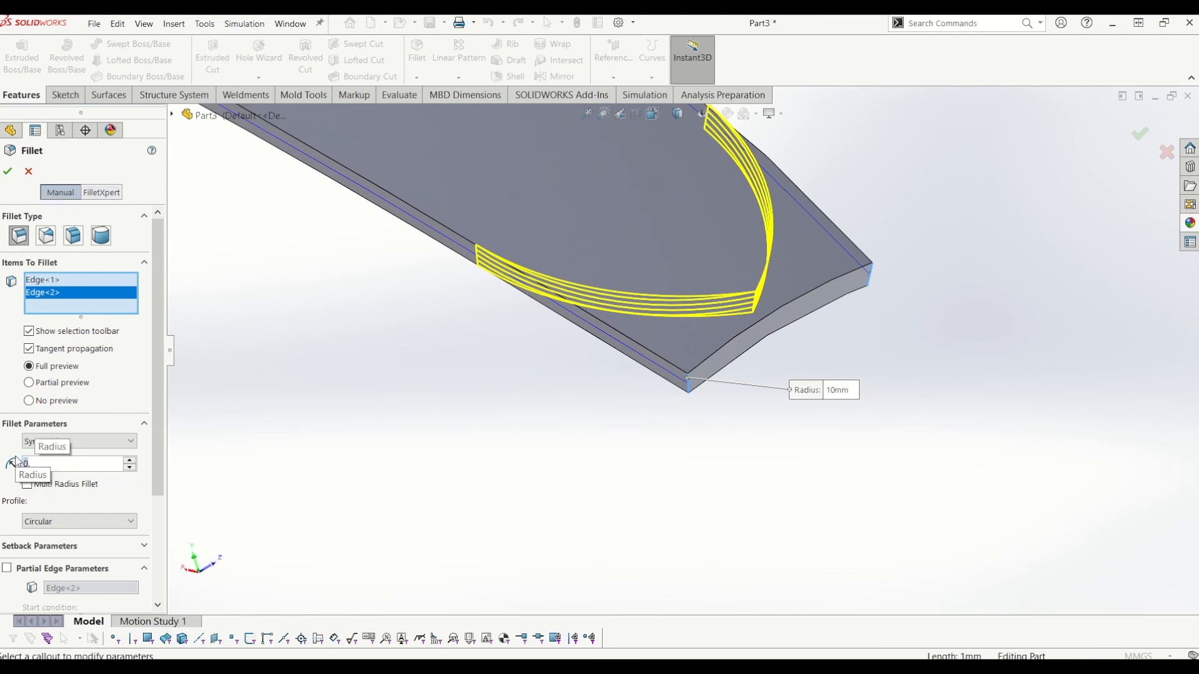
pyautogui.write('.75')
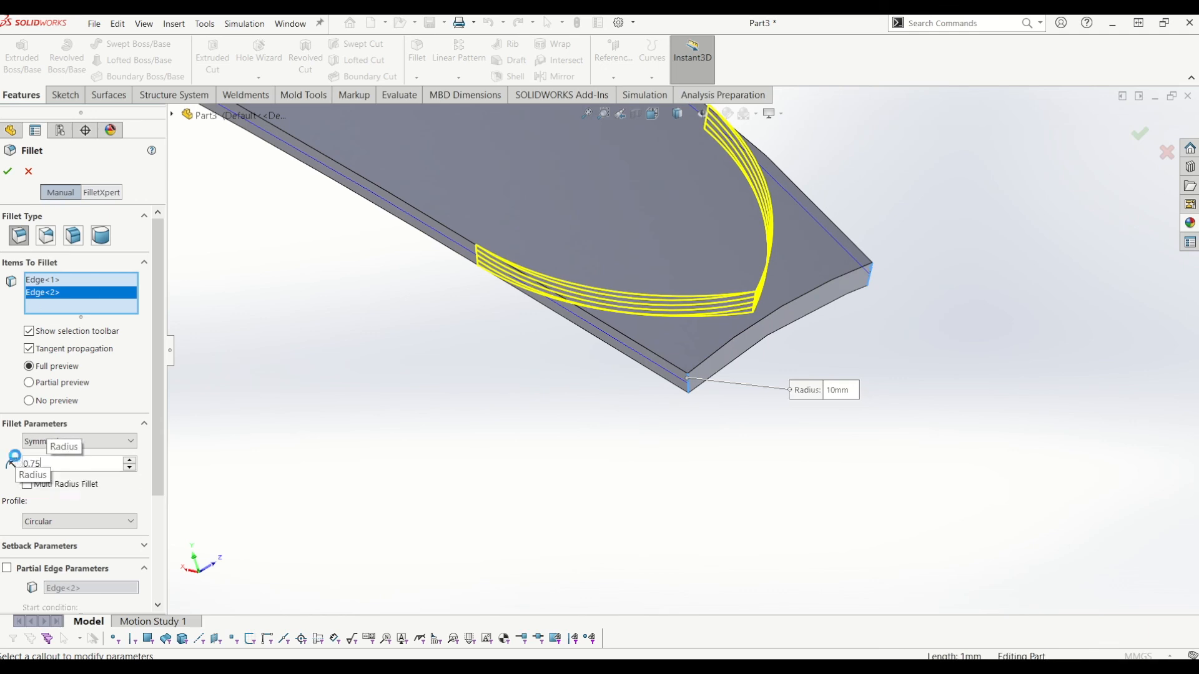
pyautogui.press('Return')
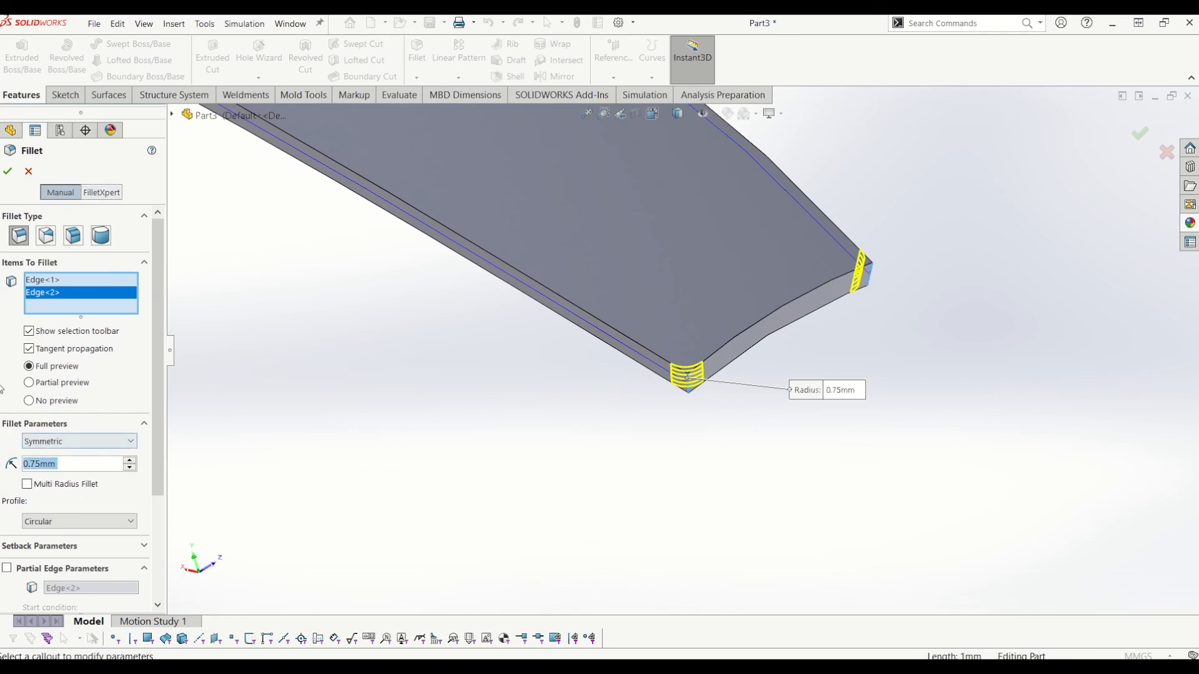
pyautogui.write('2')
pyautogui.press('Return')
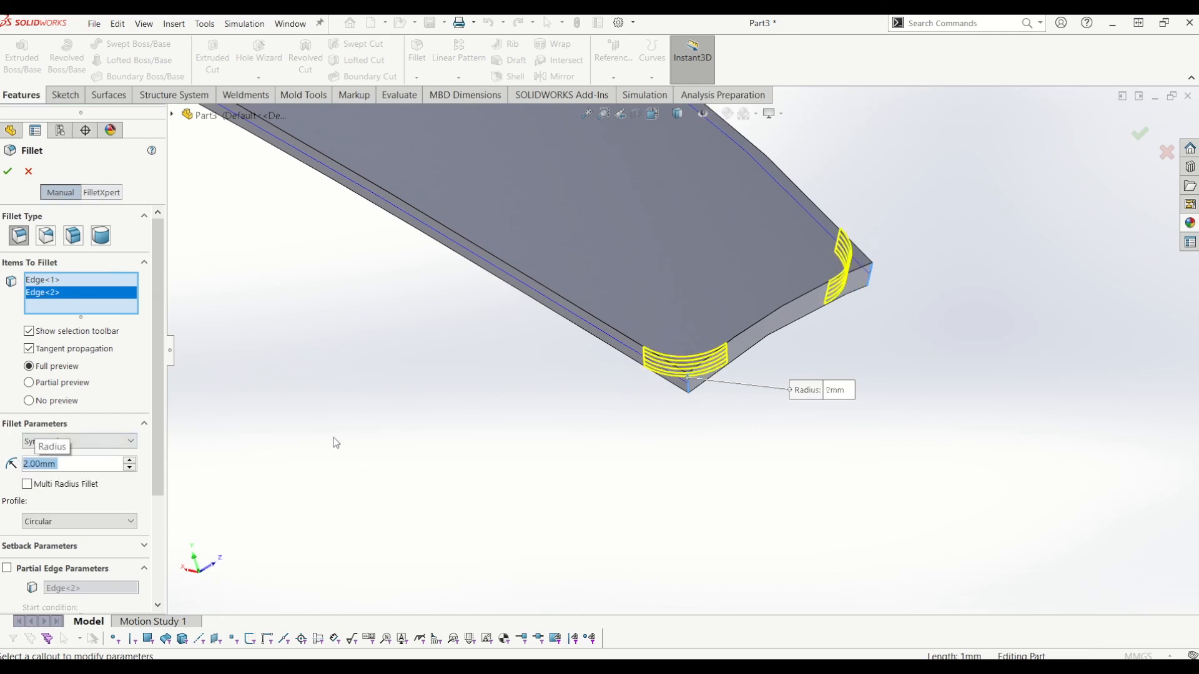
pyautogui.click(7, 174)
# Start a 0.75 mm fillet on the spoon's inner and outer faces.
pyautogui.press('f')
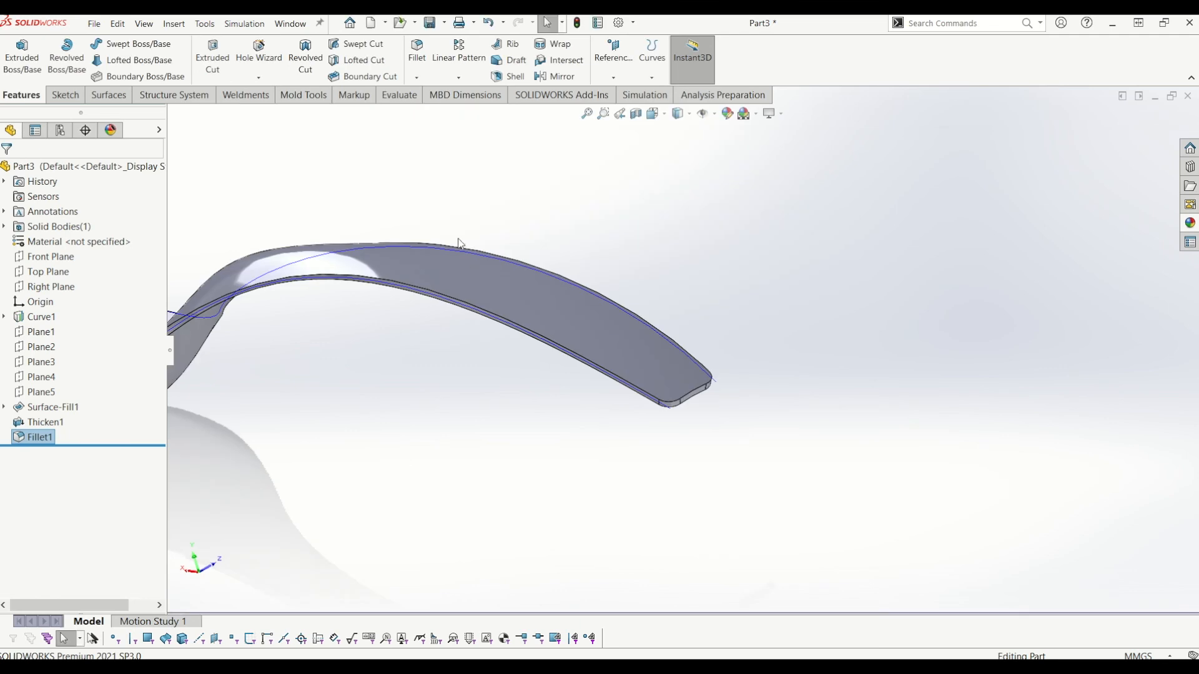
pyautogui.click(430, 45)
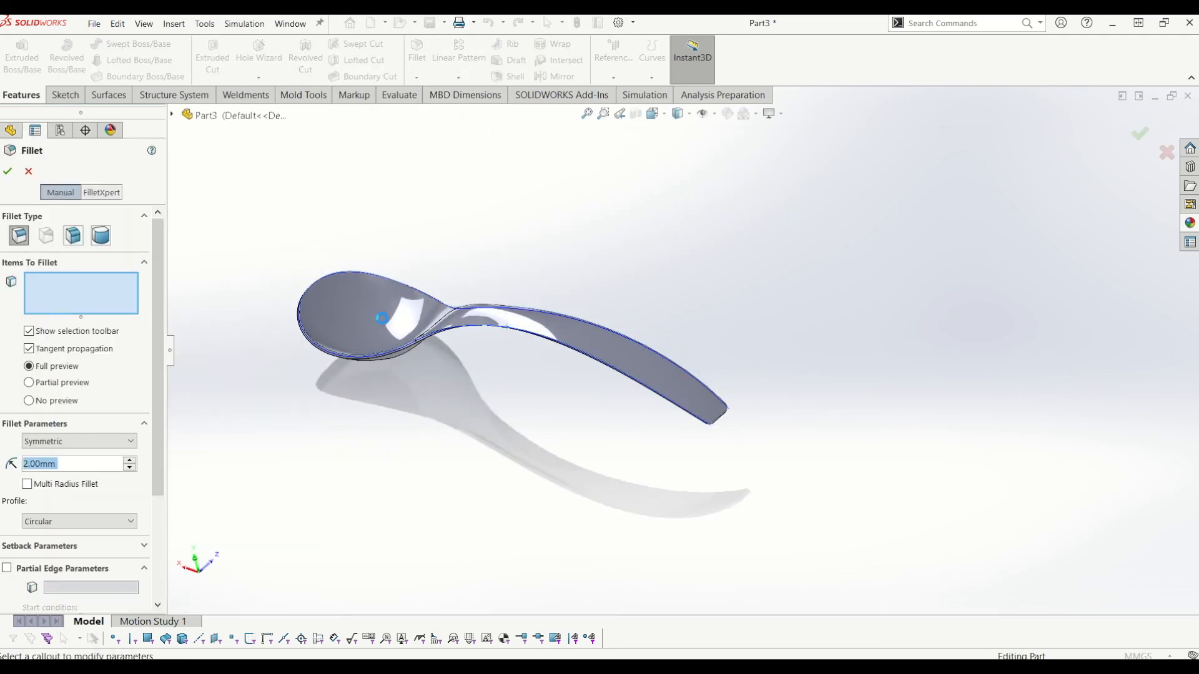
pyautogui.click(381, 319)
pyautogui.moveTo(382, 318); pyautogui.dragTo(358, 499, button='middle')
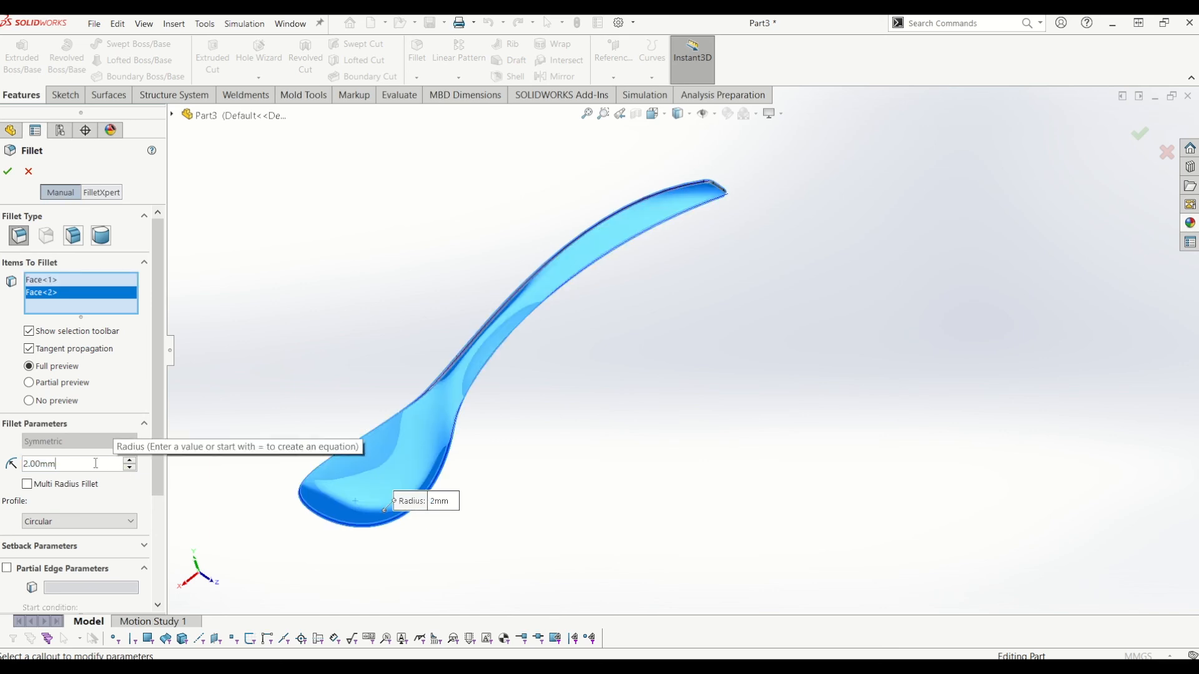
pyautogui.write('0.75')
pyautogui.press('Return')
# Remove the outer face from the fillet selection and create the 0.75 mm fillet on the inner face only.
pyautogui.moveTo(435, 348); pyautogui.dragTo(562, 431, button='middle')
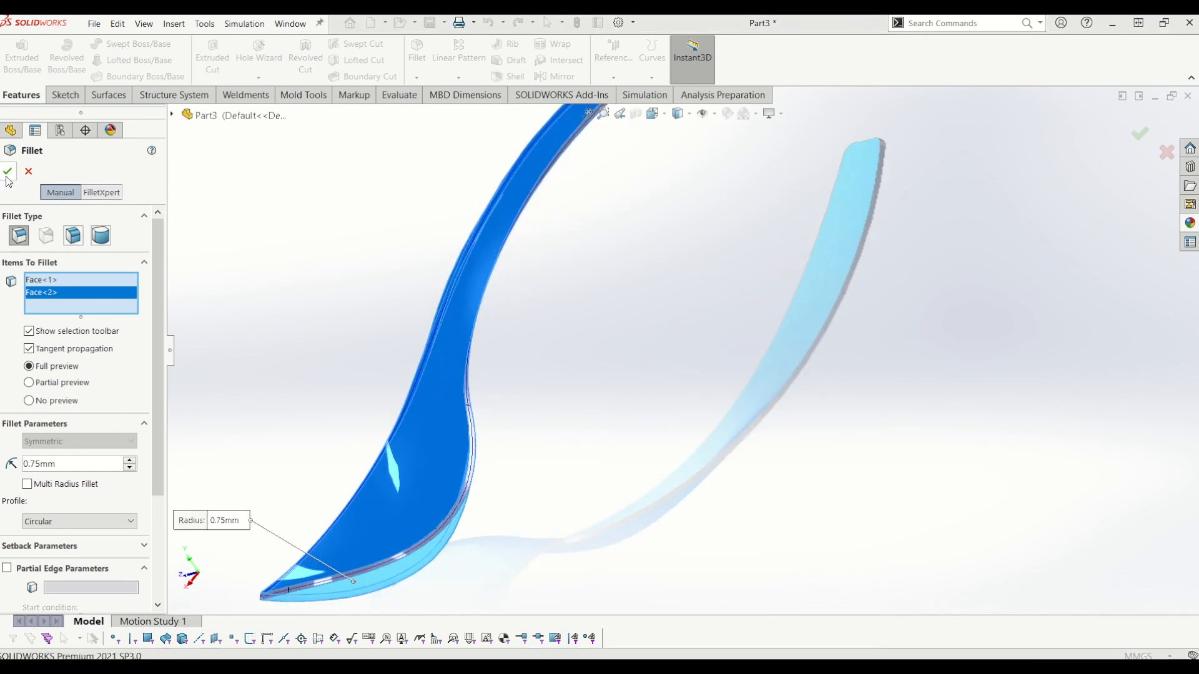
pyautogui.moveTo(555, 379); pyautogui.dragTo(392, 467, button='middle')
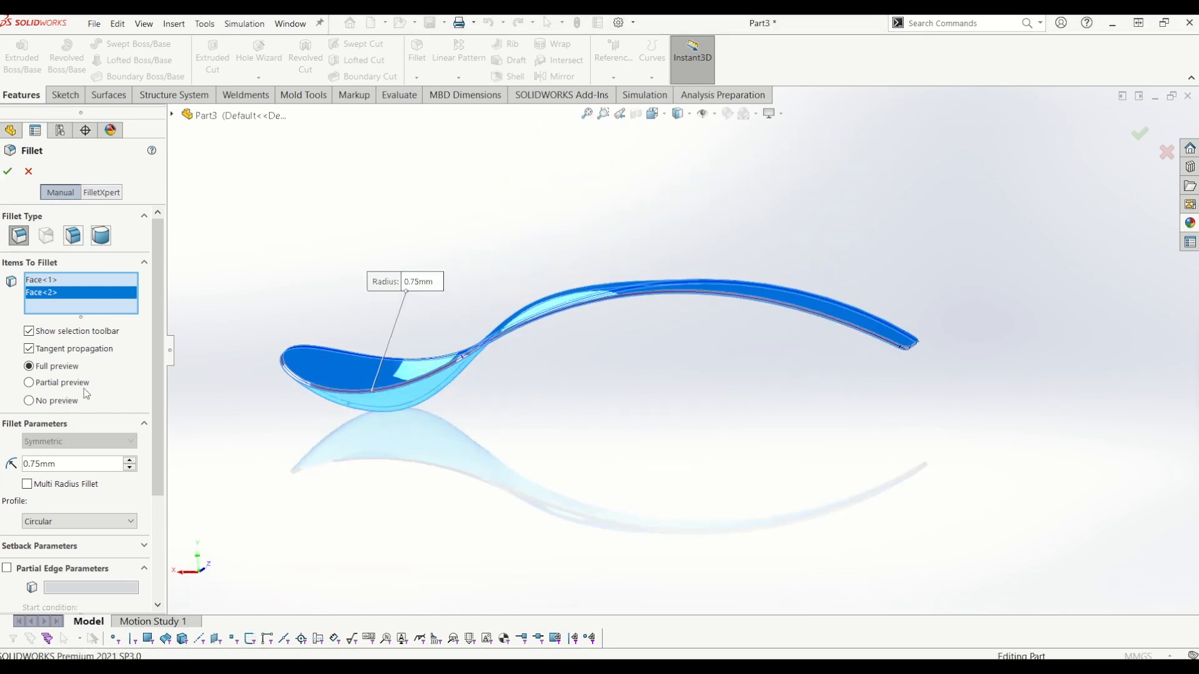
pyautogui.rightClick(25, 289)
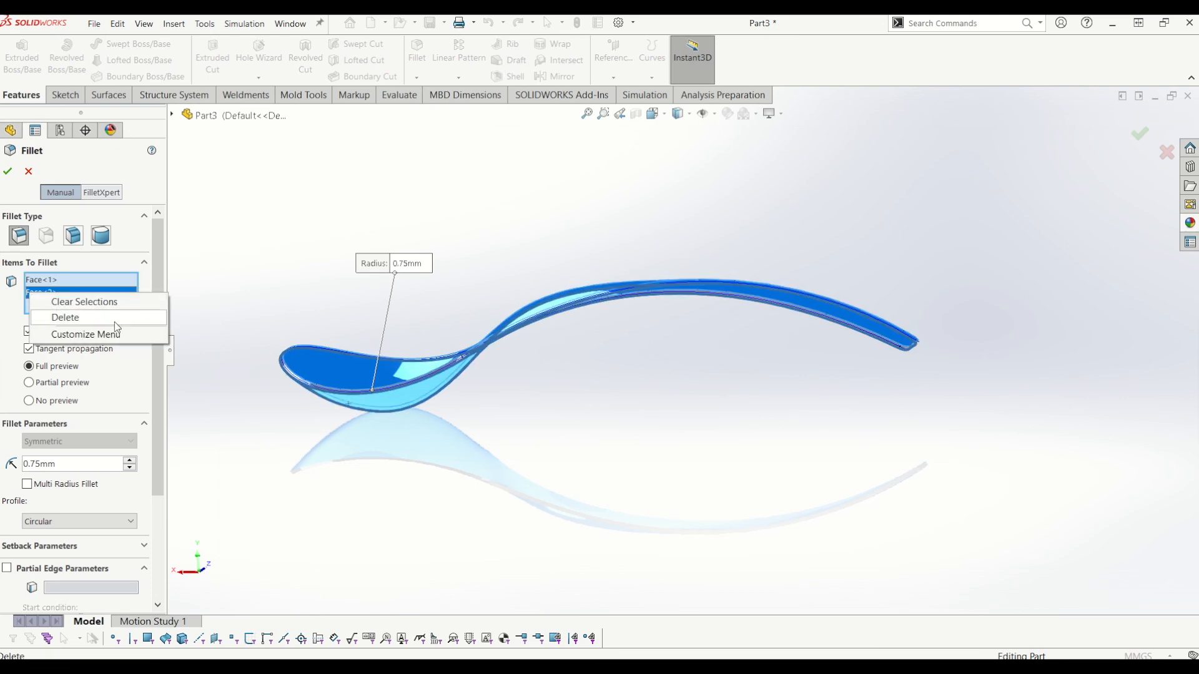
pyautogui.click(67, 318)
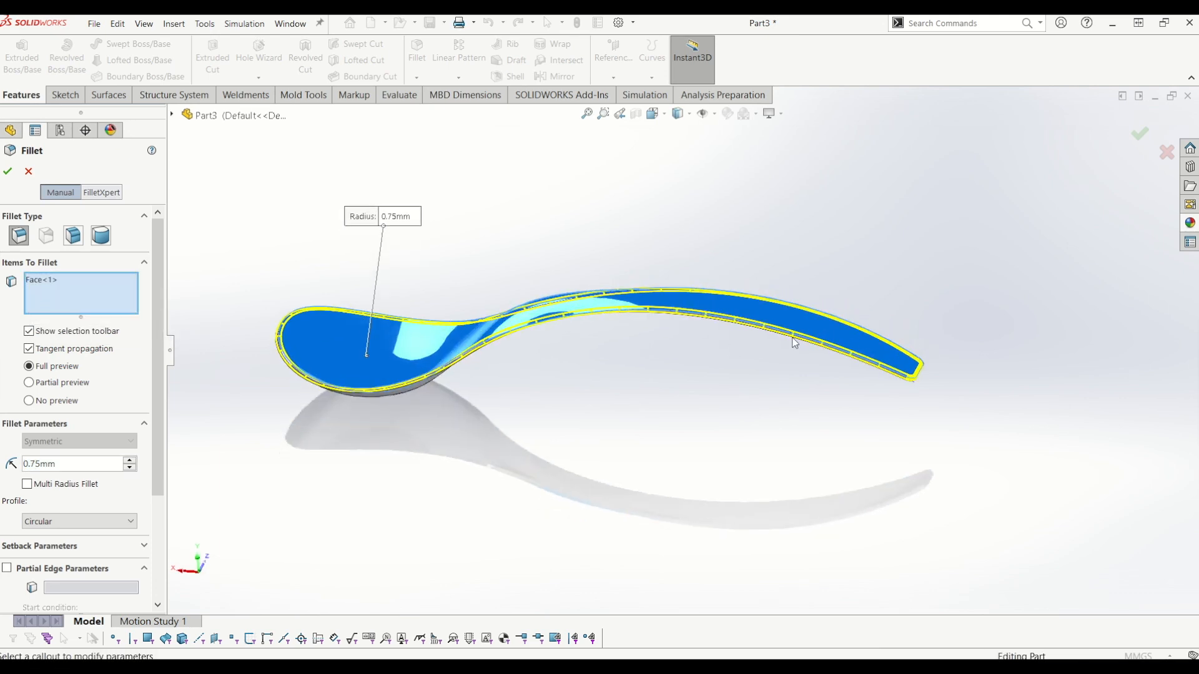
pyautogui.press('Return')
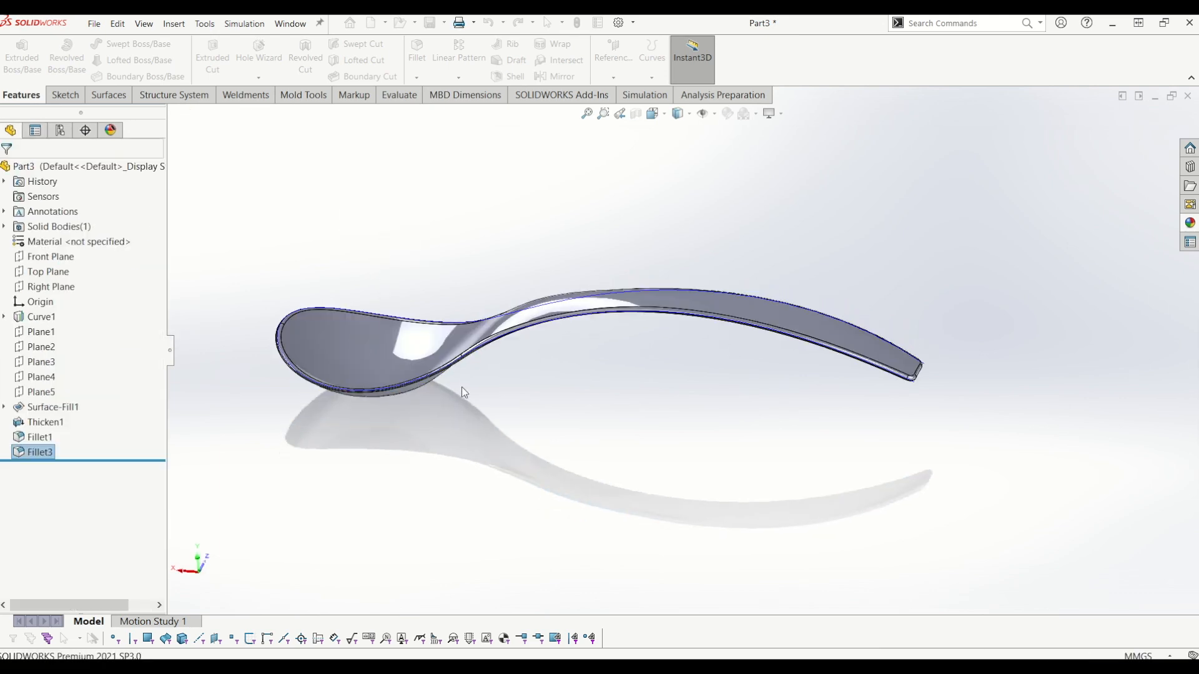
# Fillet the edges of the spoon's underside face with a 0.75 mm radius.
pyautogui.moveTo(470, 286); pyautogui.dragTo(436, 367, button='middle')
pyautogui.scroll(-5, 497, 467)
pyautogui.scroll(5, 498, 469)
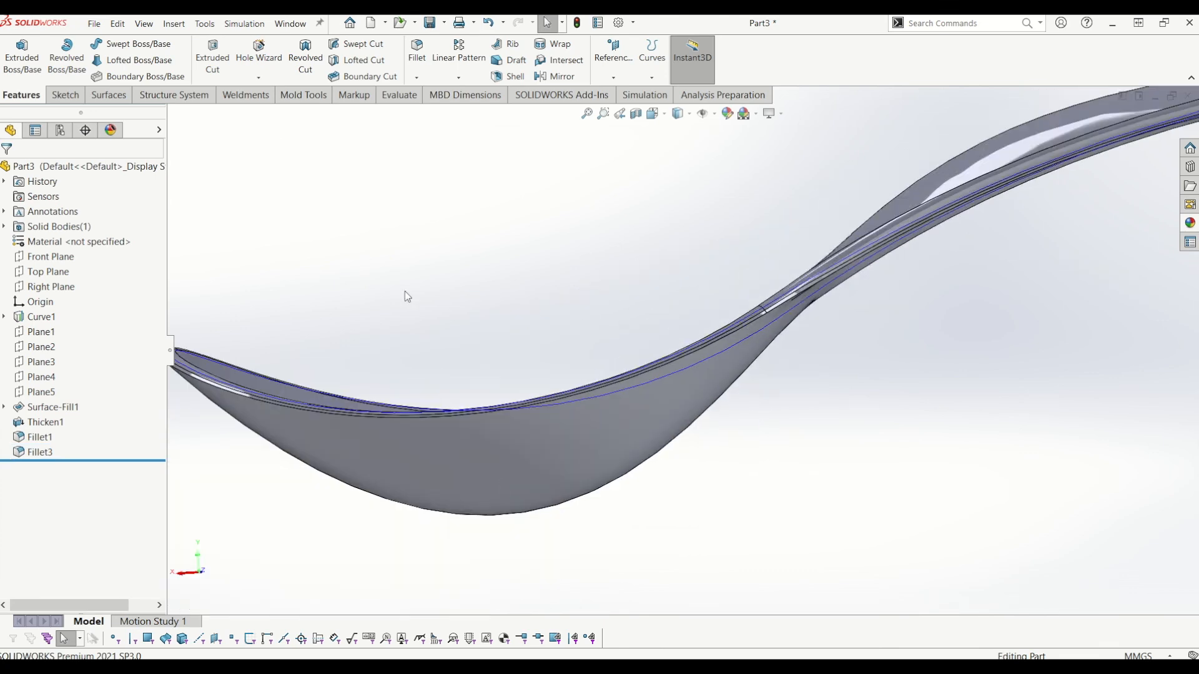
pyautogui.click(416, 59)
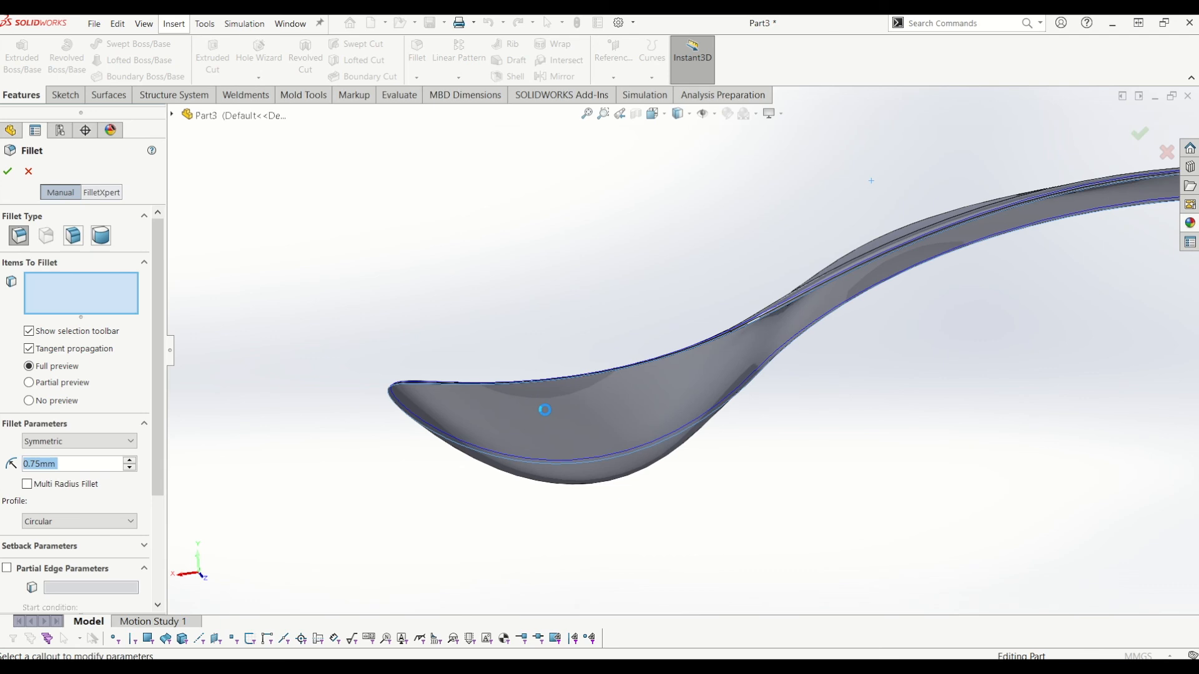
pyautogui.click(554, 415)
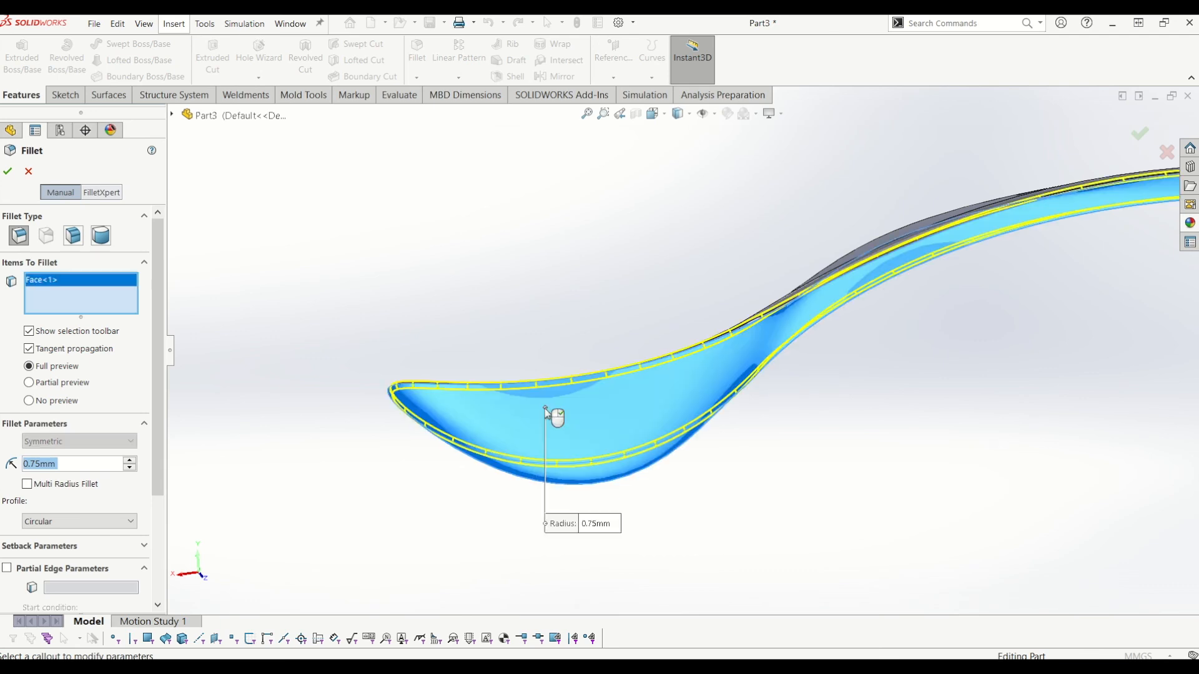
pyautogui.scroll(5, 550, 409)
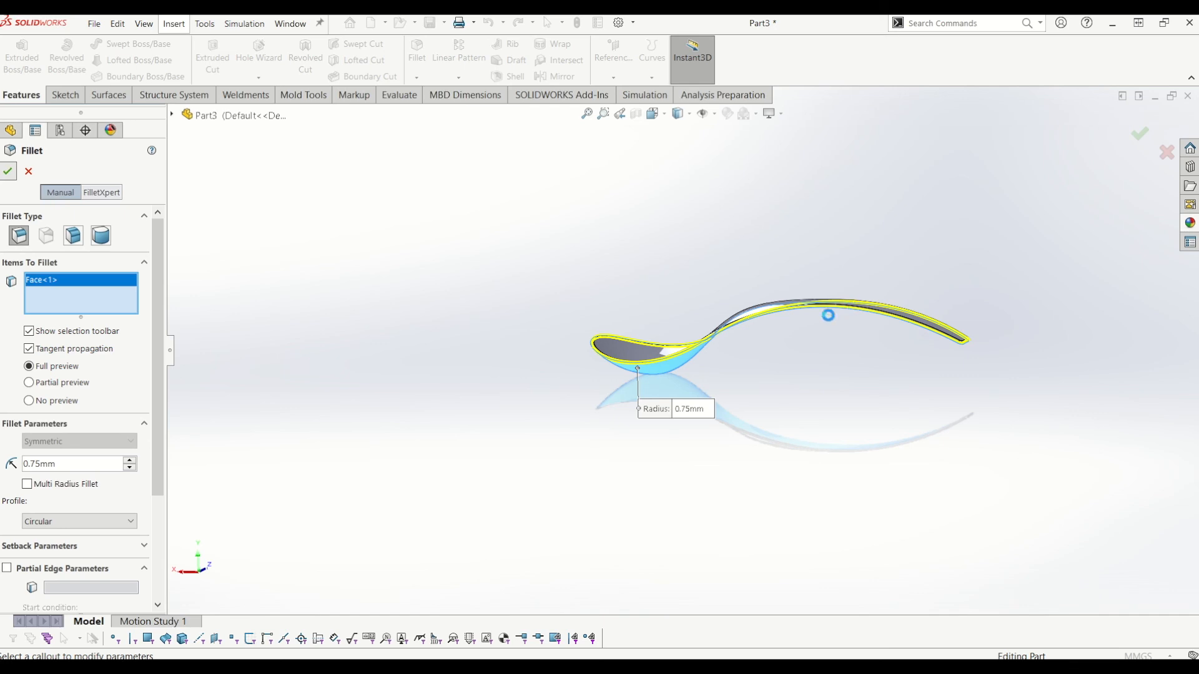
pyautogui.press('Return')
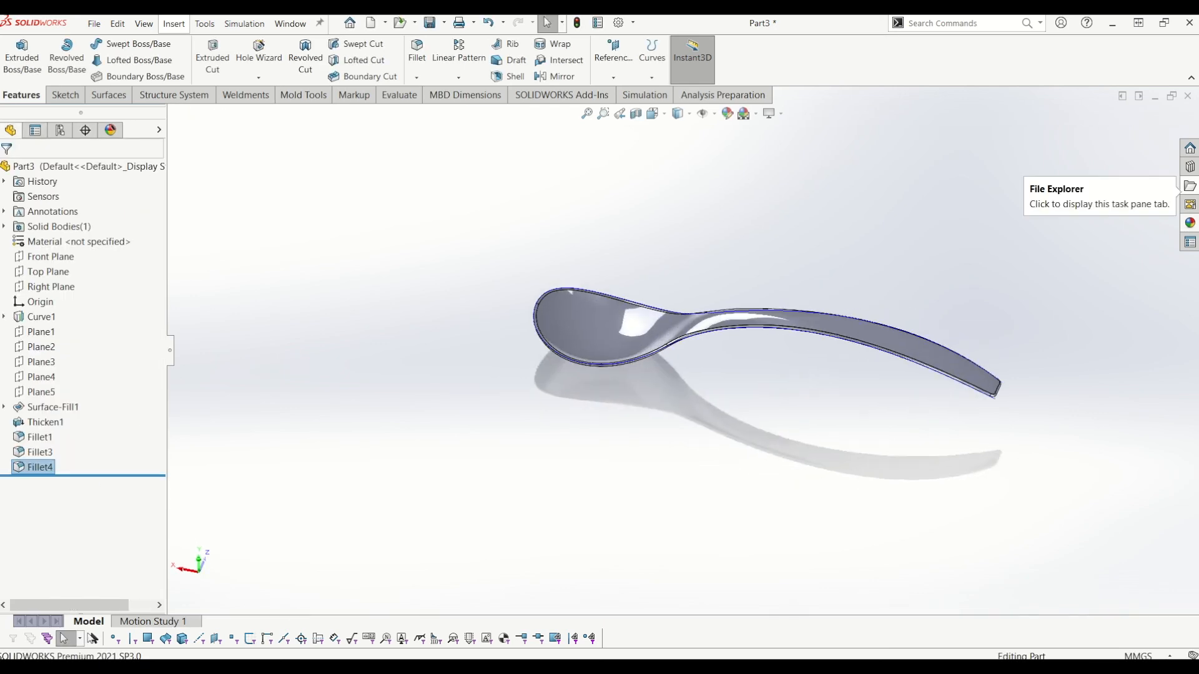
# Apply a steel appearance from the metal appearances to the spoon.
pyautogui.click(1188, 224)
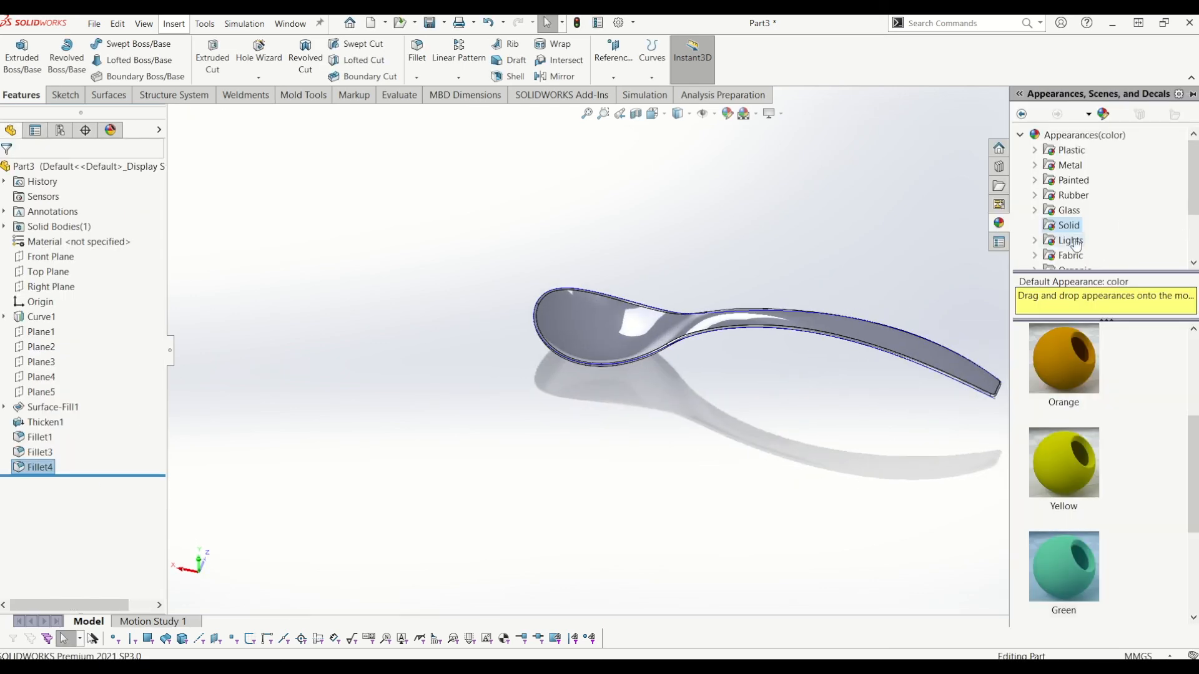
pyautogui.scroll(-2, 1121, 238)
pyautogui.scroll(2, 1111, 233)
pyautogui.click(1069, 165)
pyautogui.moveTo(1059, 339); pyautogui.dragTo(825, 328)
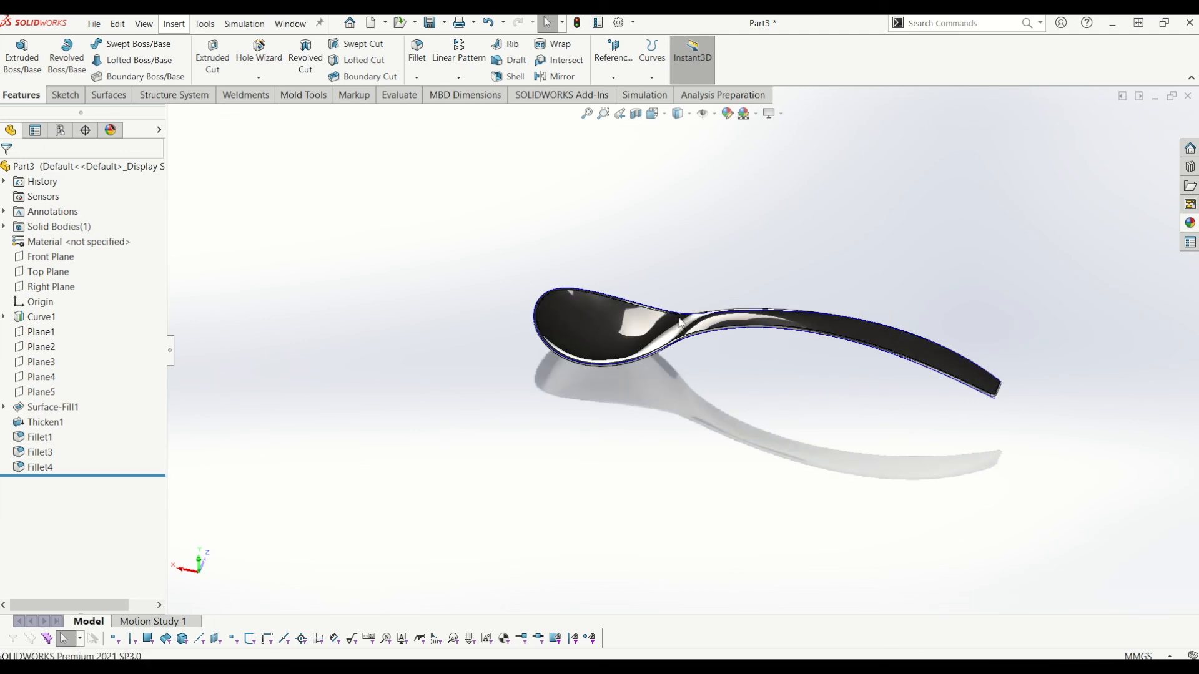
# Toggle ambient occlusion and turn on the perspective display for the spoon.
pyautogui.click(728, 114)
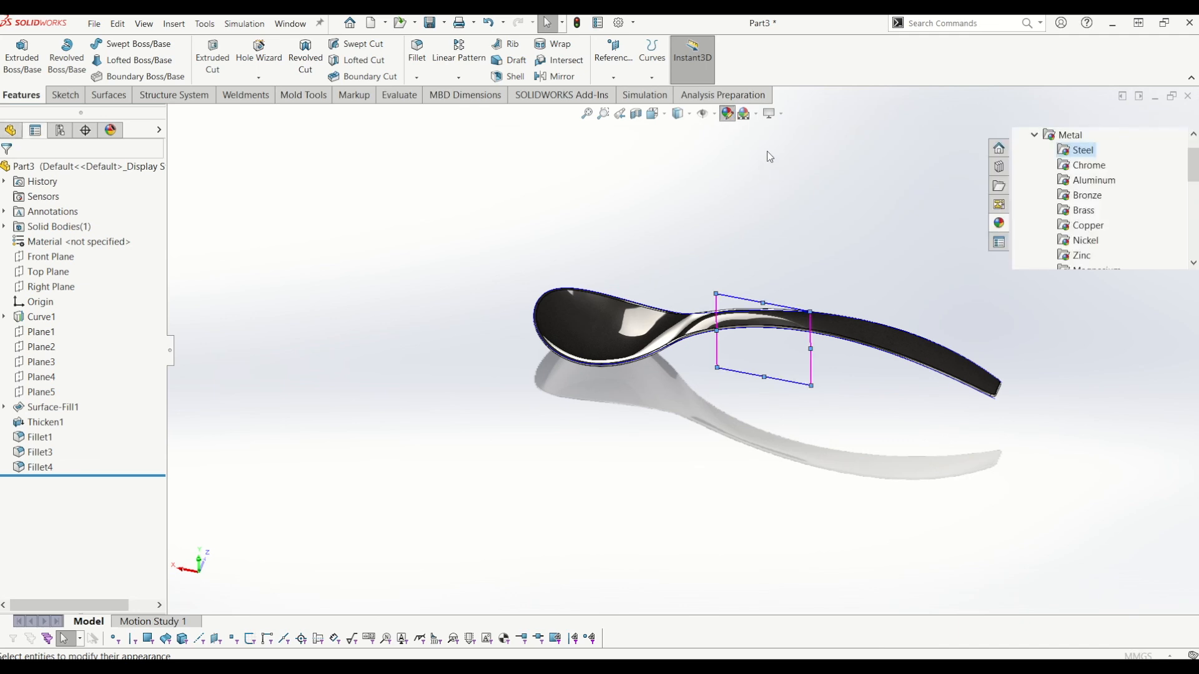
pyautogui.click(781, 116)
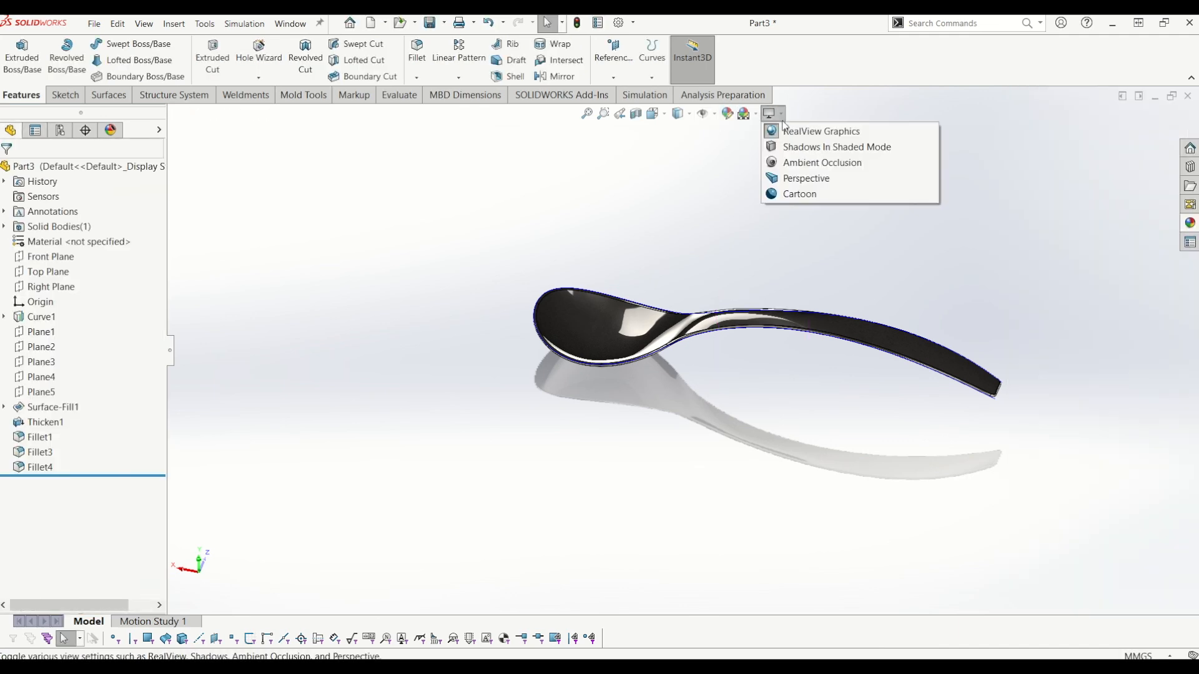
pyautogui.click(820, 164)
pyautogui.click(780, 114)
pyautogui.click(806, 179)
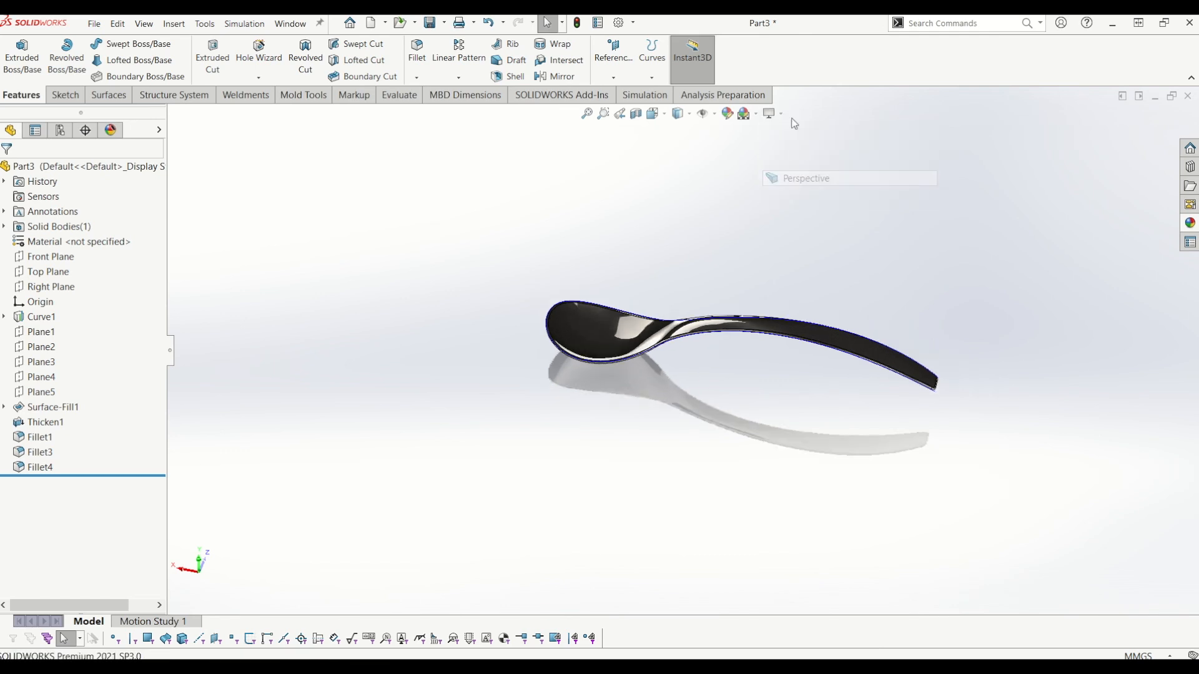
pyautogui.moveTo(747, 302); pyautogui.dragTo(694, 533, button='middle')
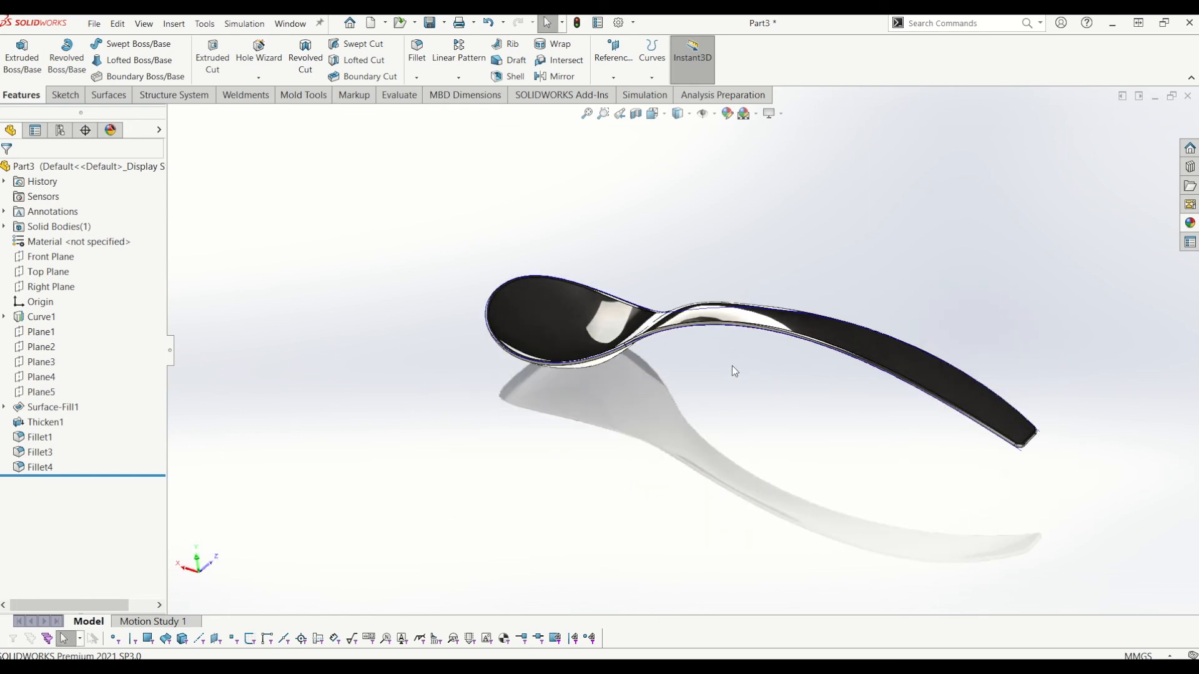
pyautogui.moveTo(739, 348); pyautogui.dragTo(676, 353, button='middle')
pyautogui.click(557, 391)
pyautogui.moveTo(556, 391); pyautogui.dragTo(769, 350, button='middle')
pyautogui.click(591, 428)
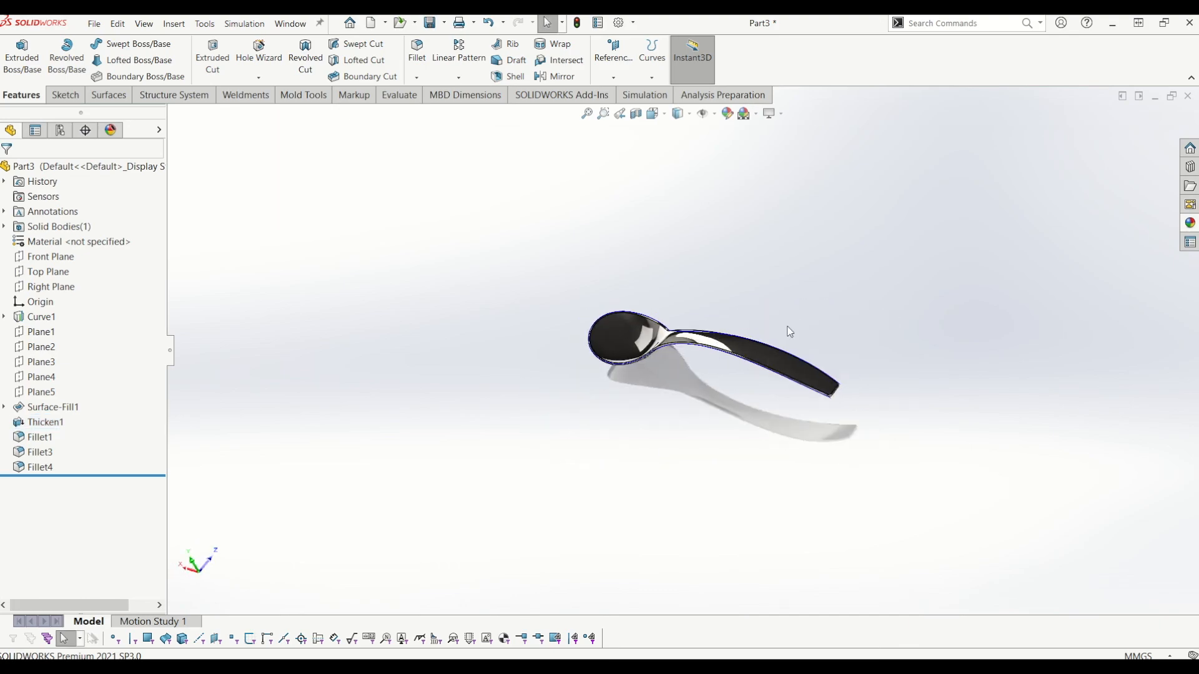
pyautogui.scroll(-3, 788, 331)
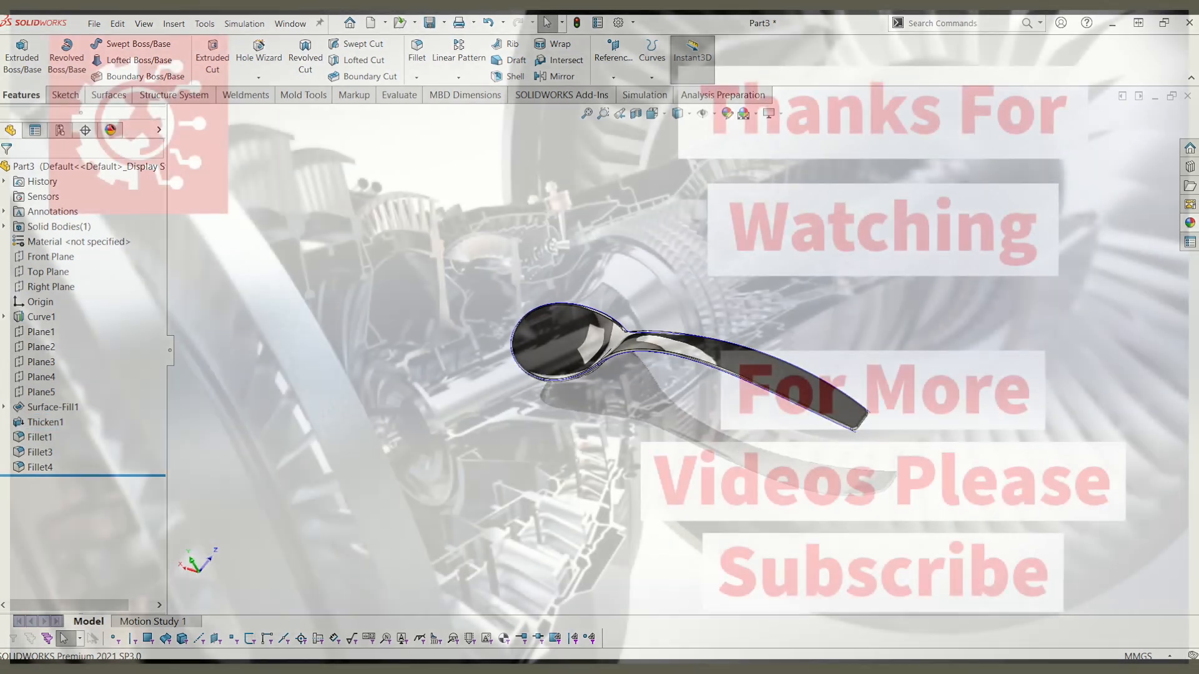